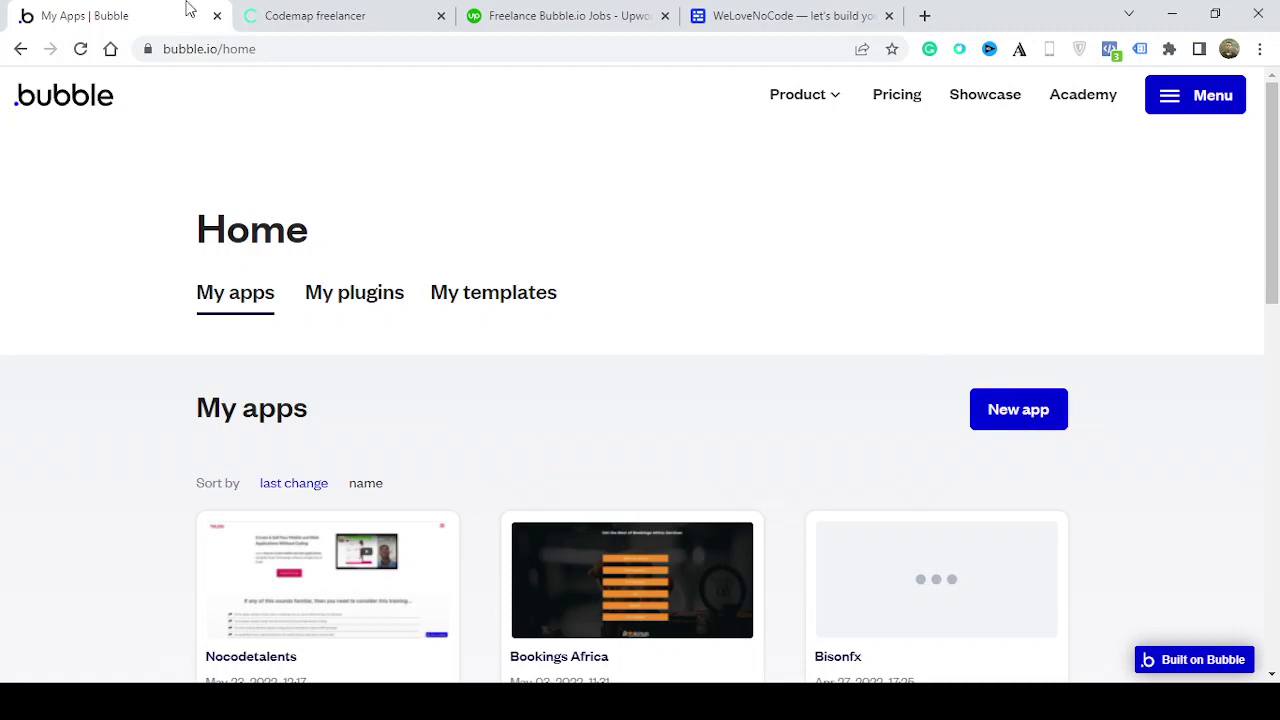
Browse the open no-code job listings on Codemap's Find no-code work page
{"action": "left_click", "coordinate": [318, 22]}
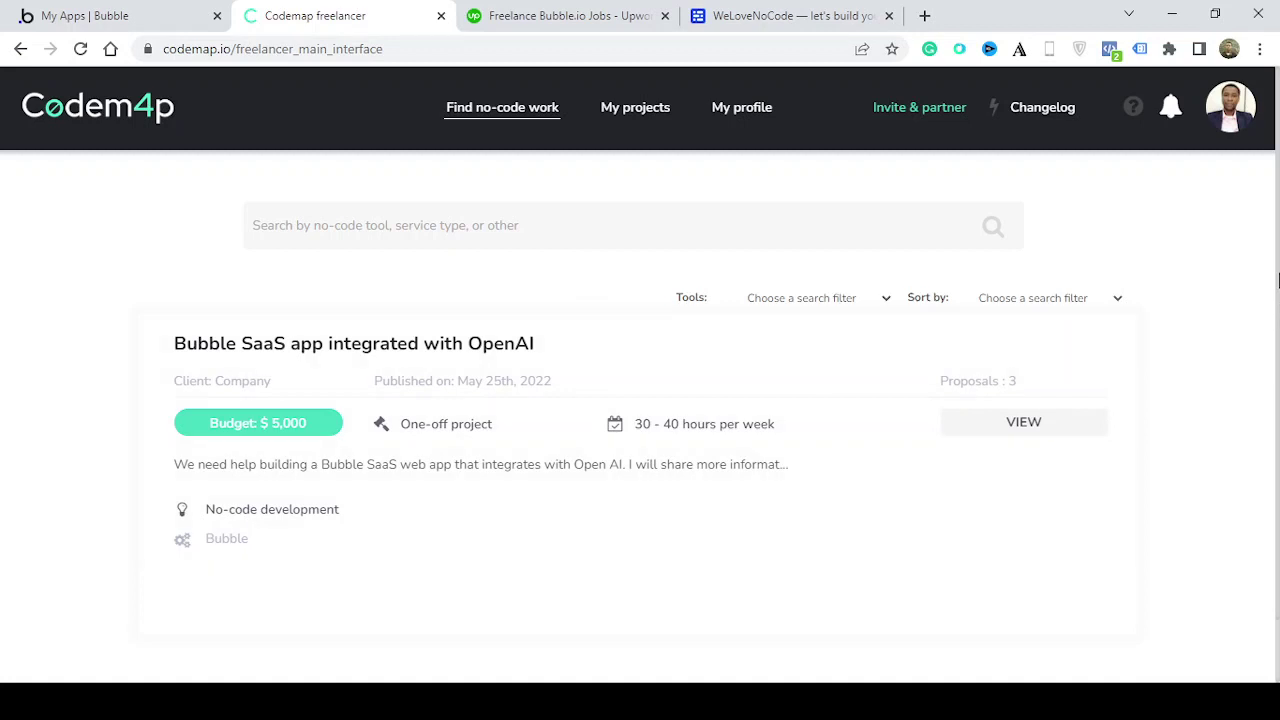
{"action": "middle_click", "coordinate": [778, 343]}
{"action": "scroll", "coordinate": [766, 363], "scroll_direction": "down", "scroll_amount": 1}
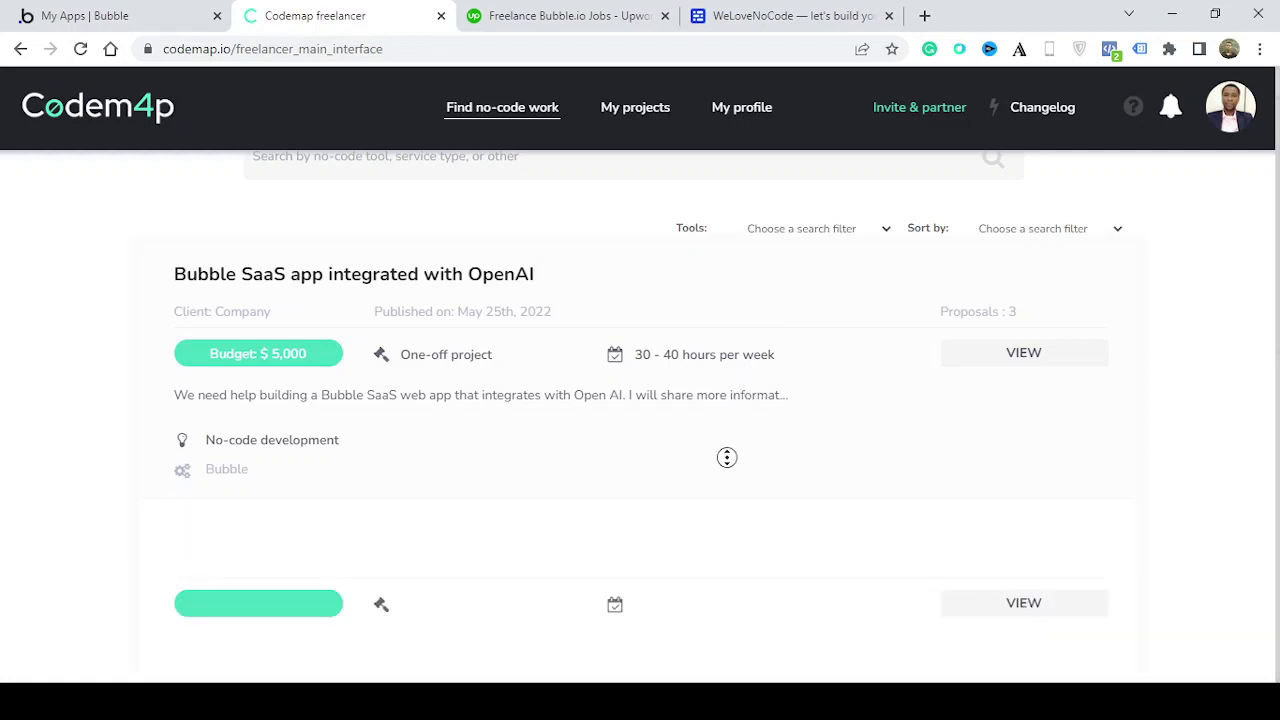
{"action": "scroll", "coordinate": [727, 457], "scroll_direction": "down", "scroll_amount": 5}
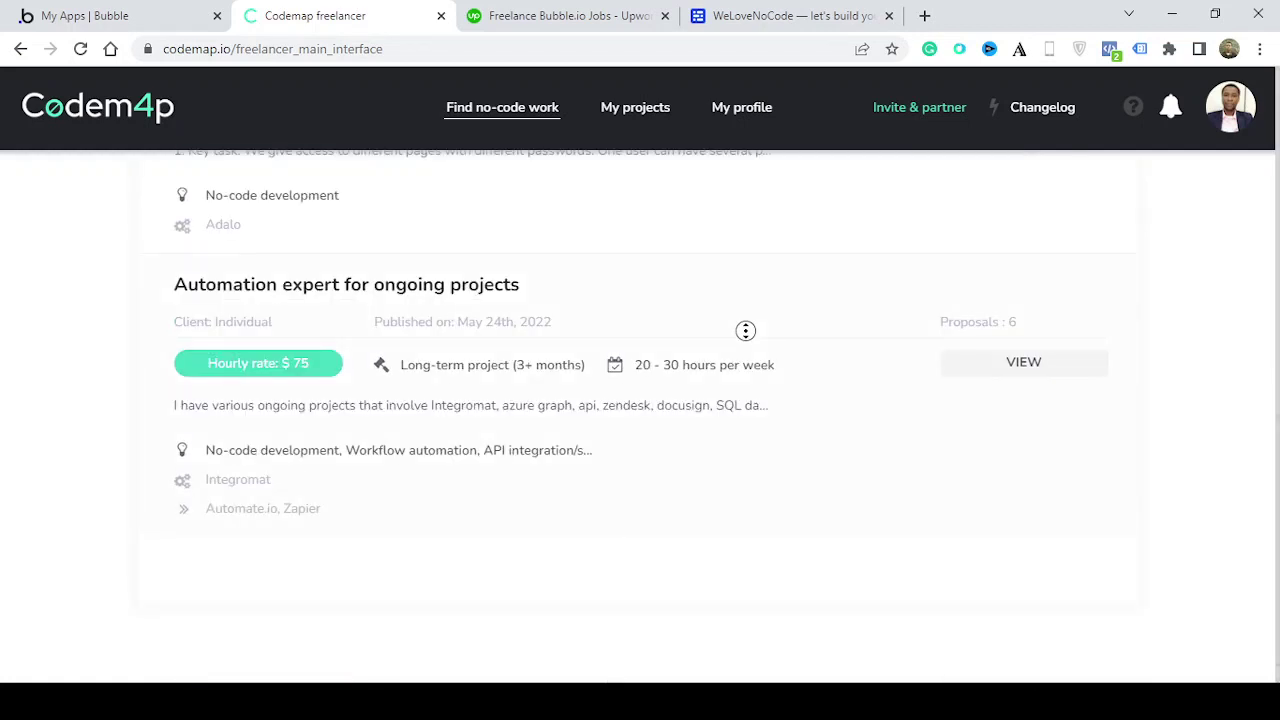
{"action": "scroll", "coordinate": [747, 300], "scroll_direction": "up", "scroll_amount": 2}
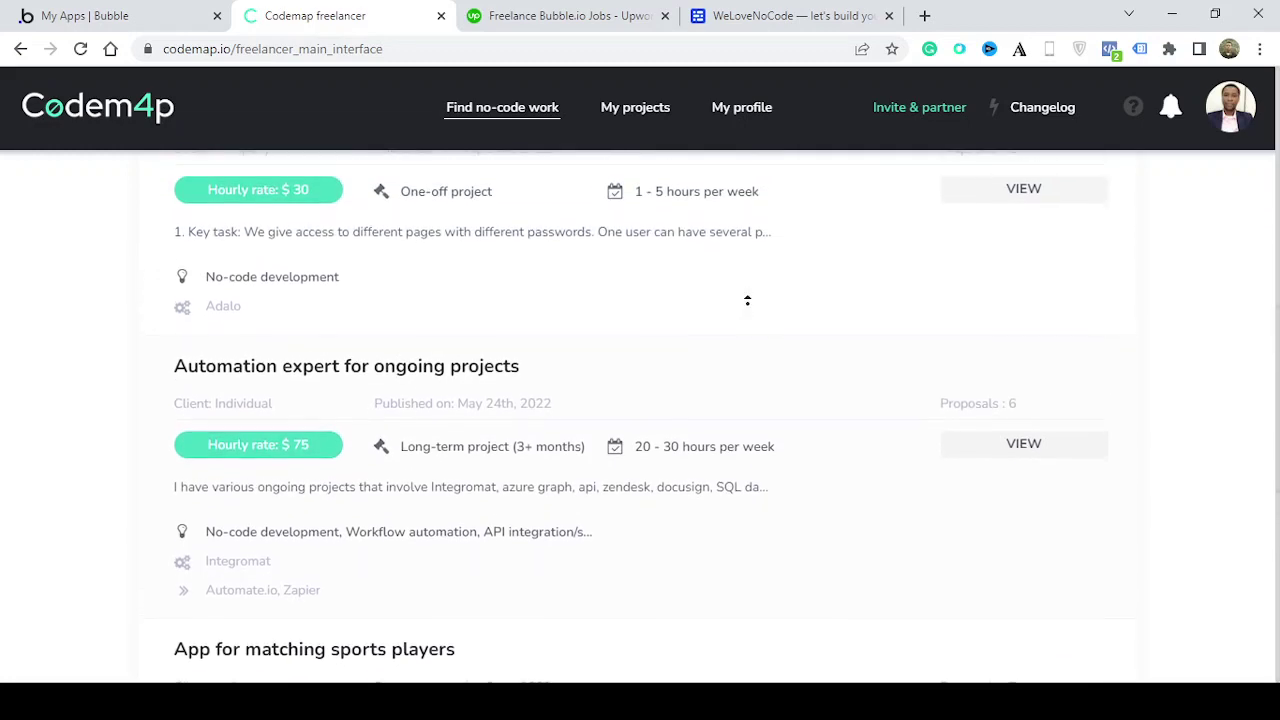
{"action": "scroll", "coordinate": [747, 300], "scroll_direction": "up", "scroll_amount": 6}
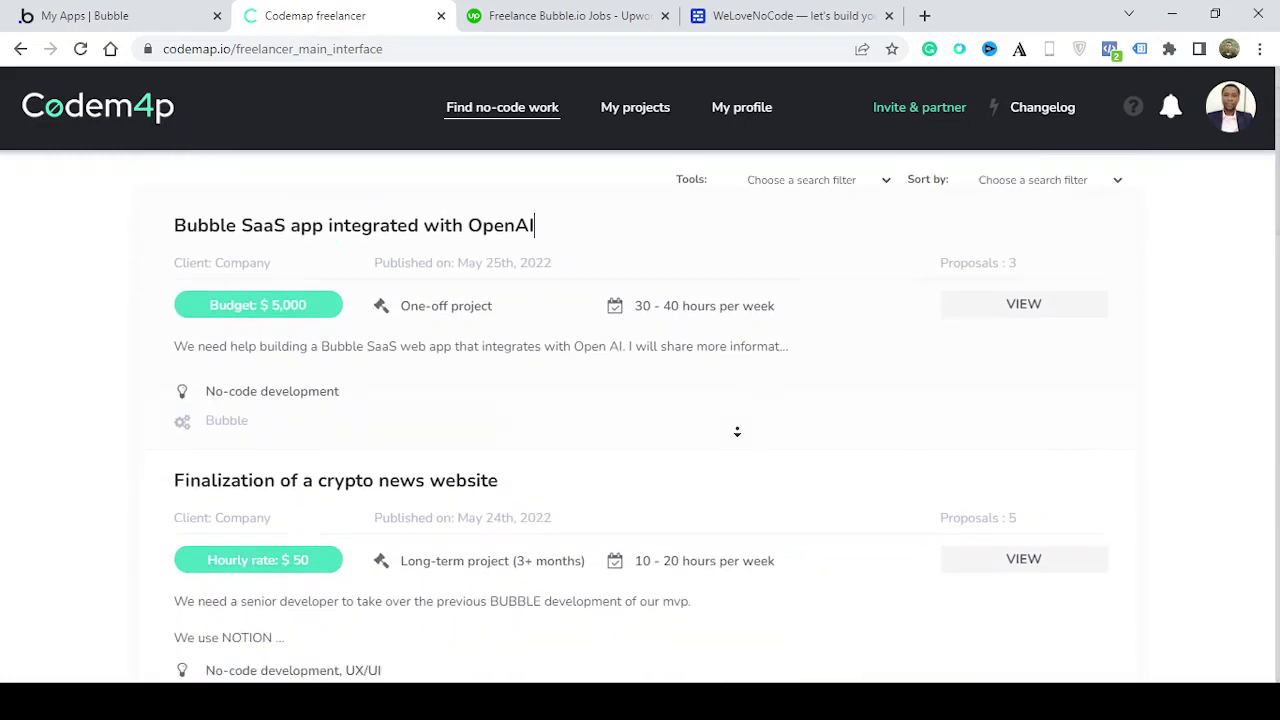
{"action": "scroll", "coordinate": [737, 431], "scroll_direction": "down", "scroll_amount": 3}
{"action": "scroll", "coordinate": [743, 294], "scroll_direction": "up", "scroll_amount": 2}
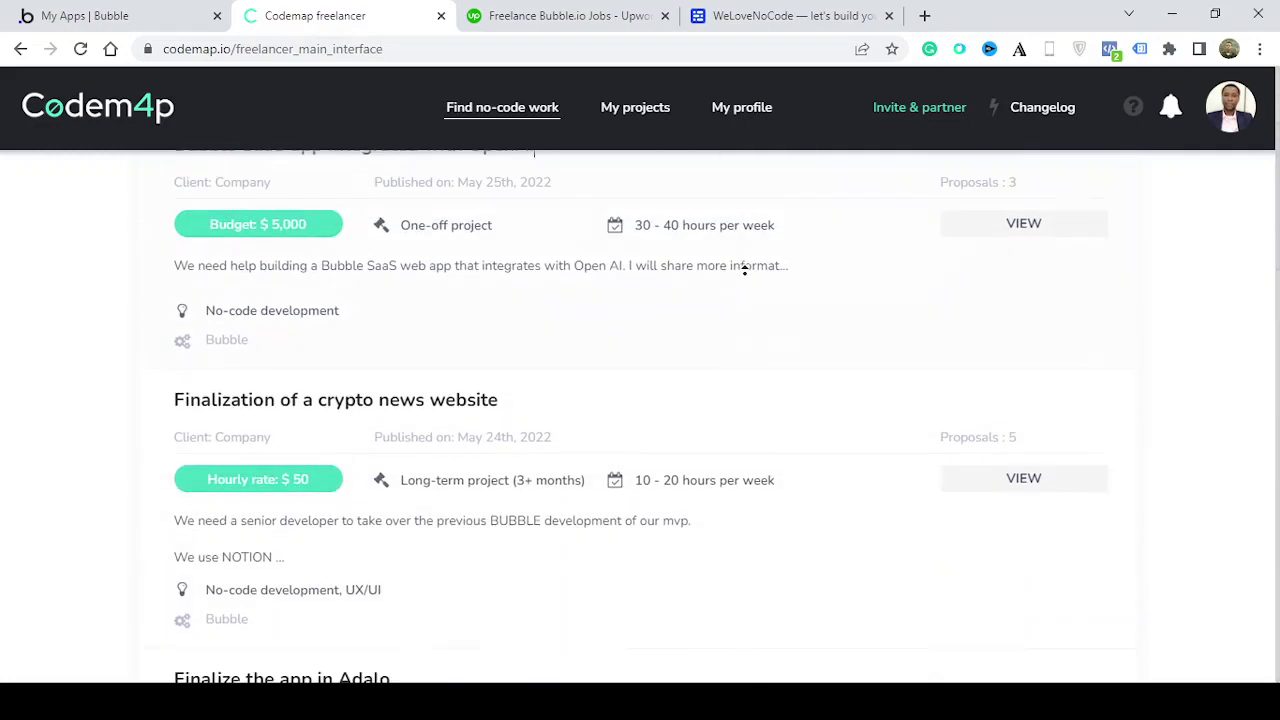
{"action": "scroll", "coordinate": [744, 270], "scroll_direction": "up", "scroll_amount": 2}
{"action": "scroll", "coordinate": [714, 394], "scroll_direction": "down", "scroll_amount": 4}
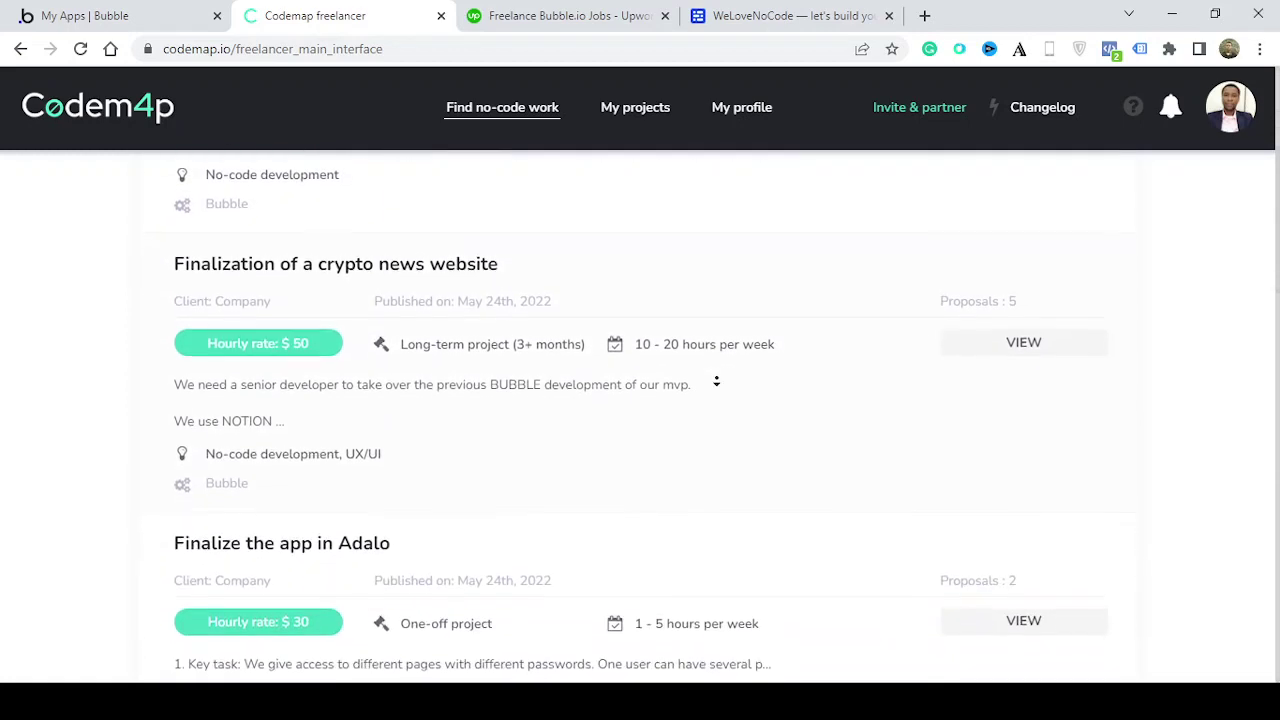
{"action": "scroll", "coordinate": [716, 381], "scroll_direction": "down", "scroll_amount": 3}
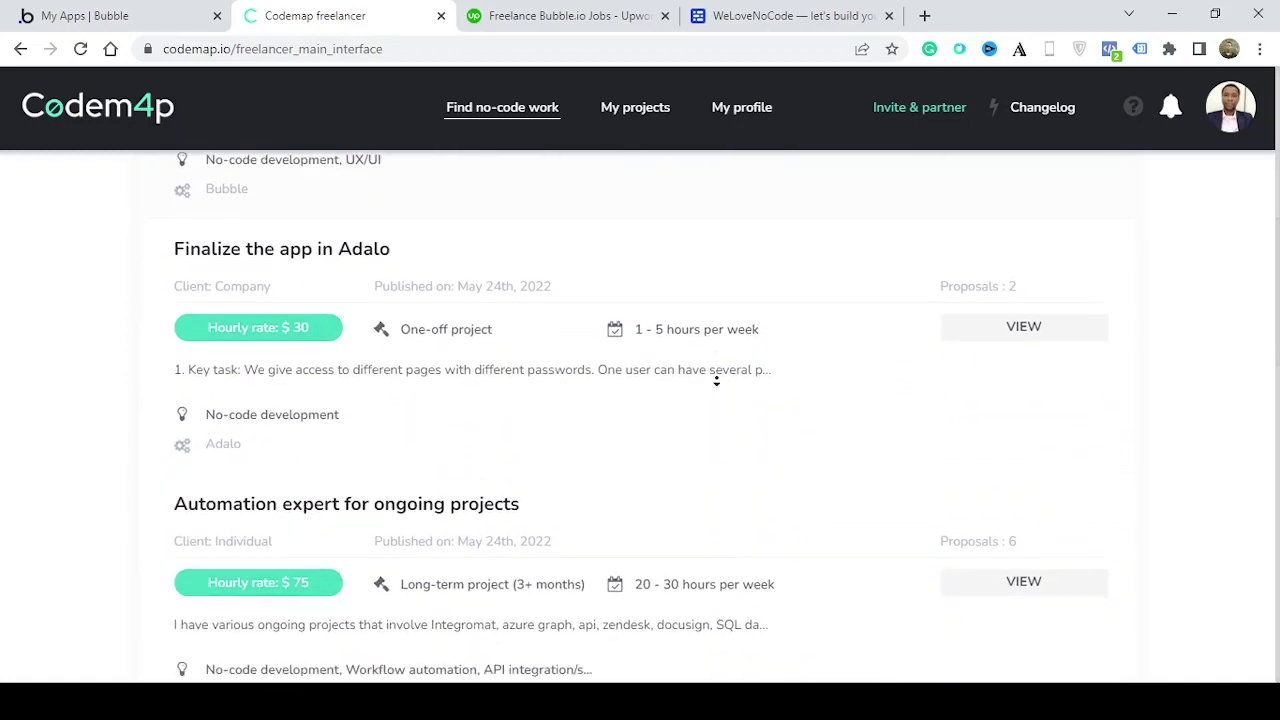
{"action": "scroll", "coordinate": [716, 381], "scroll_direction": "down", "scroll_amount": 3}
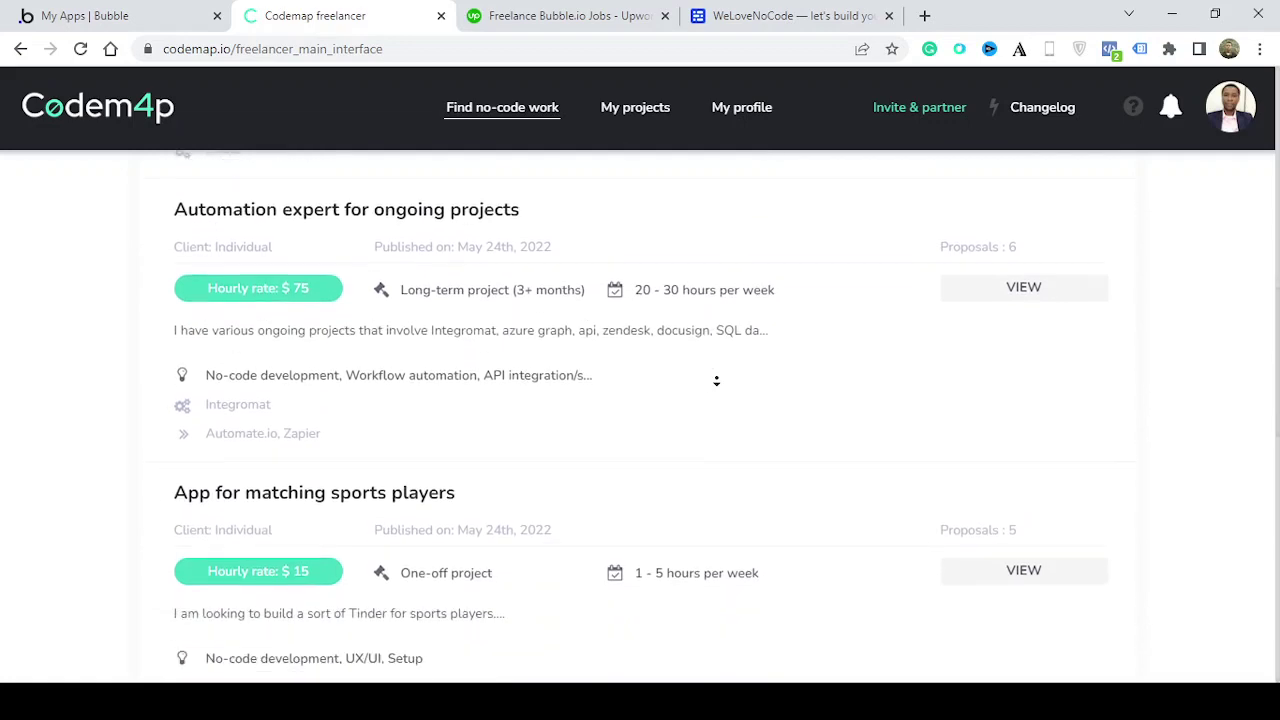
{"action": "scroll", "coordinate": [716, 381], "scroll_direction": "down", "scroll_amount": 3}
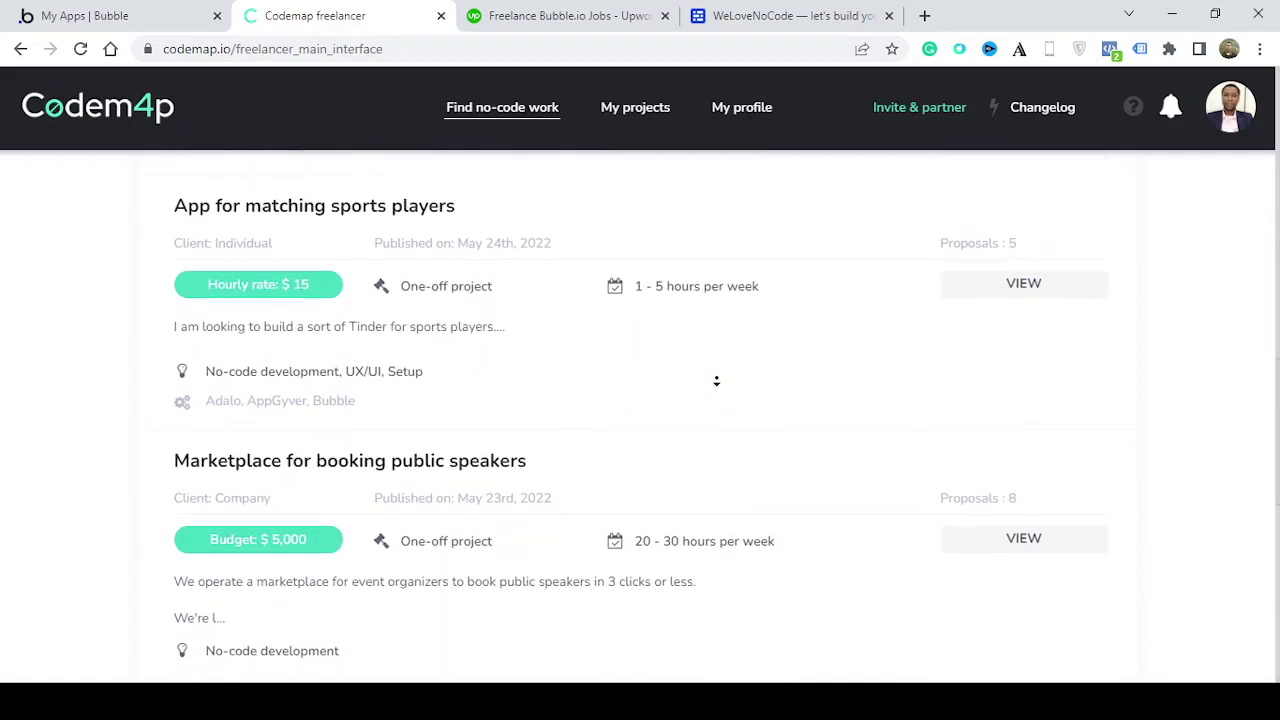
{"action": "scroll", "coordinate": [716, 381], "scroll_direction": "down", "scroll_amount": 3}
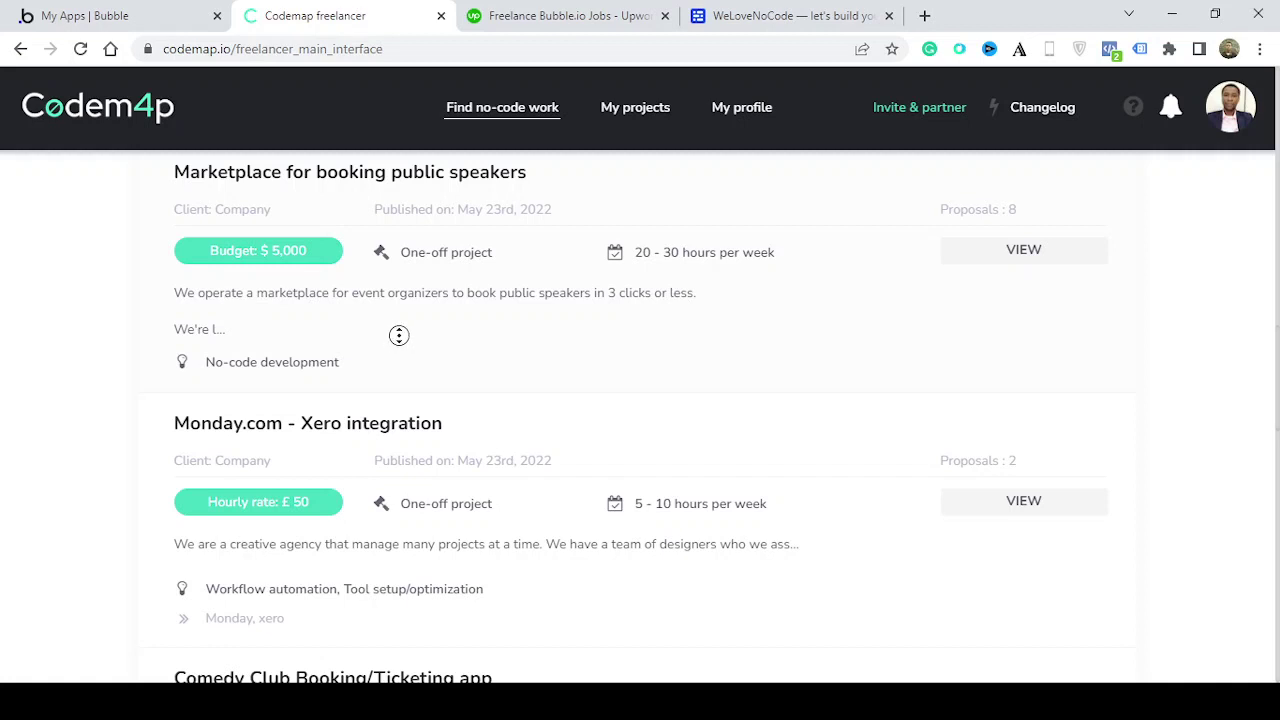
{"action": "scroll", "coordinate": [399, 378], "scroll_direction": "down", "scroll_amount": 1}
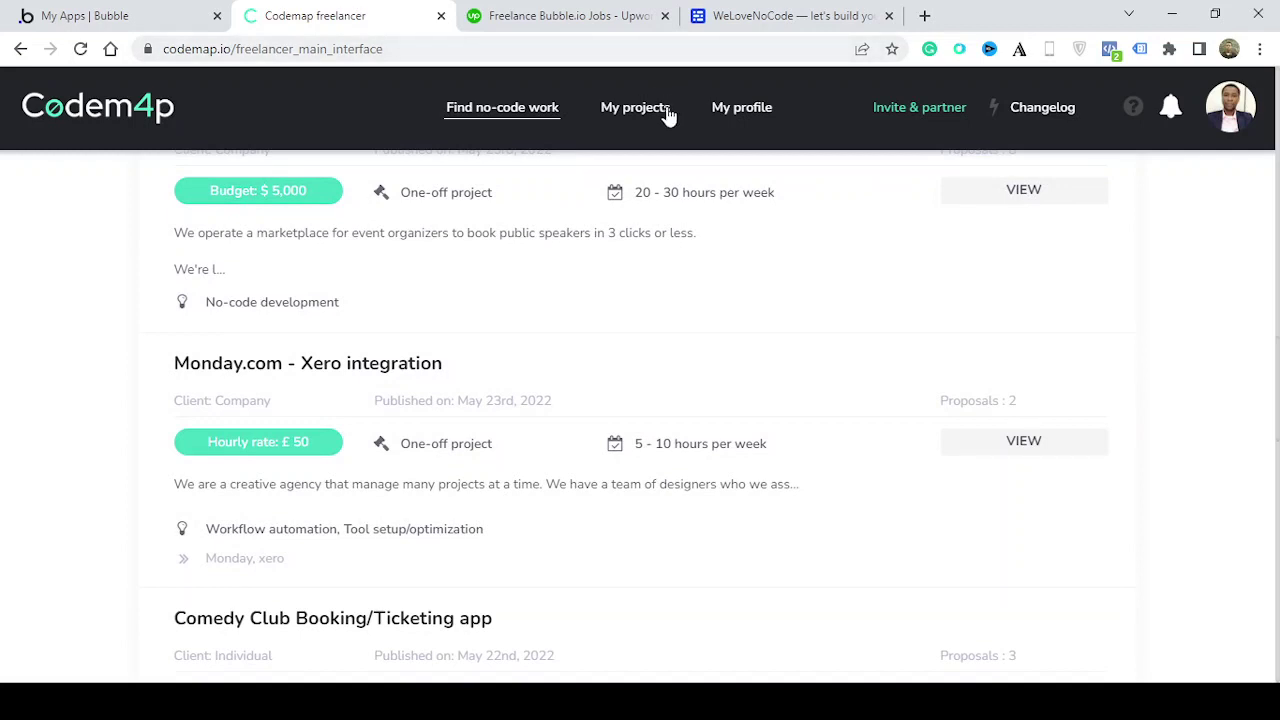
{"action": "scroll", "coordinate": [655, 117], "scroll_direction": "up", "scroll_amount": 4}
Check Codemap's Projects Won, showing the Booking app at $30/hour, then go to Upwork
{"action": "left_click", "coordinate": [655, 117]}
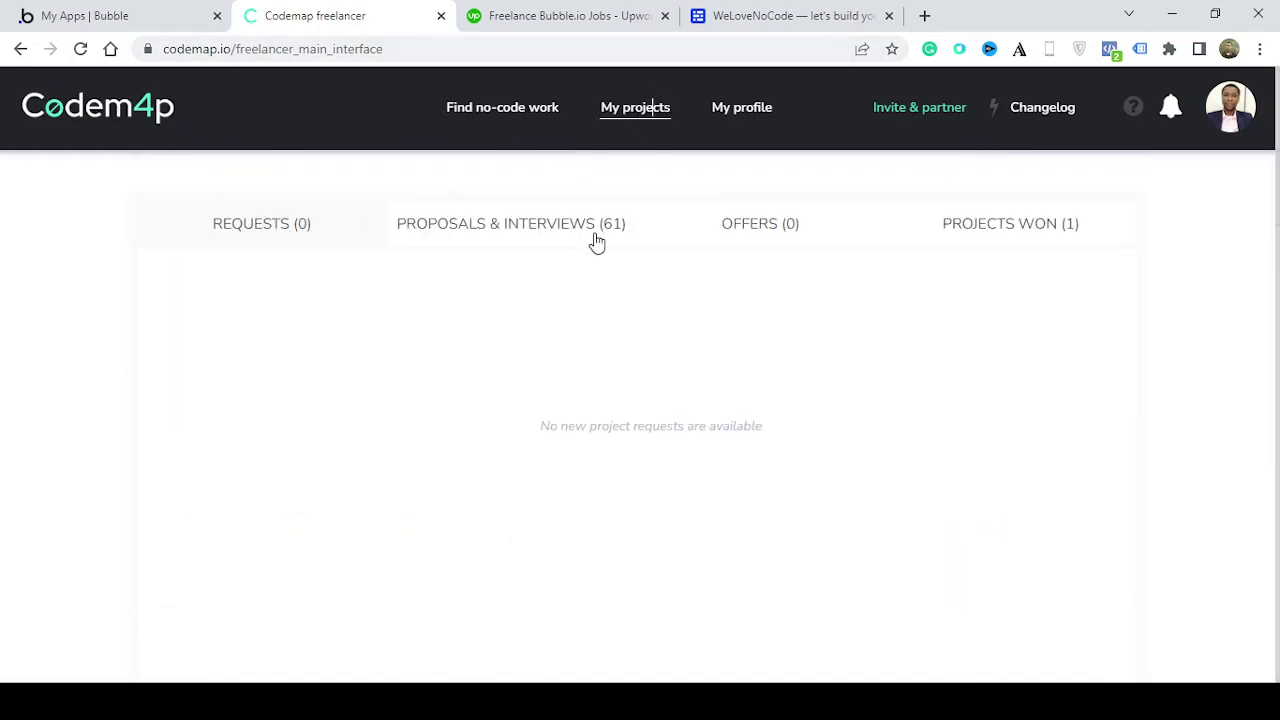
{"action": "left_click", "coordinate": [994, 244]}
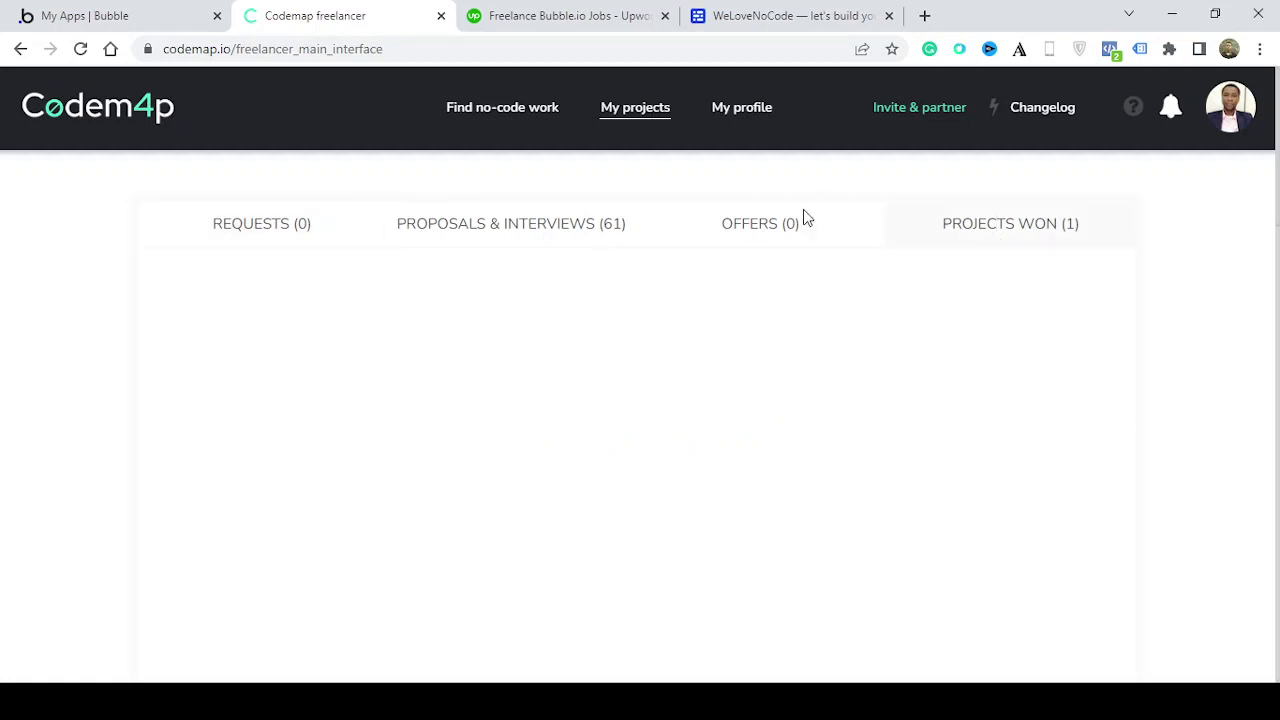
{"action": "left_click", "coordinate": [584, 15]}
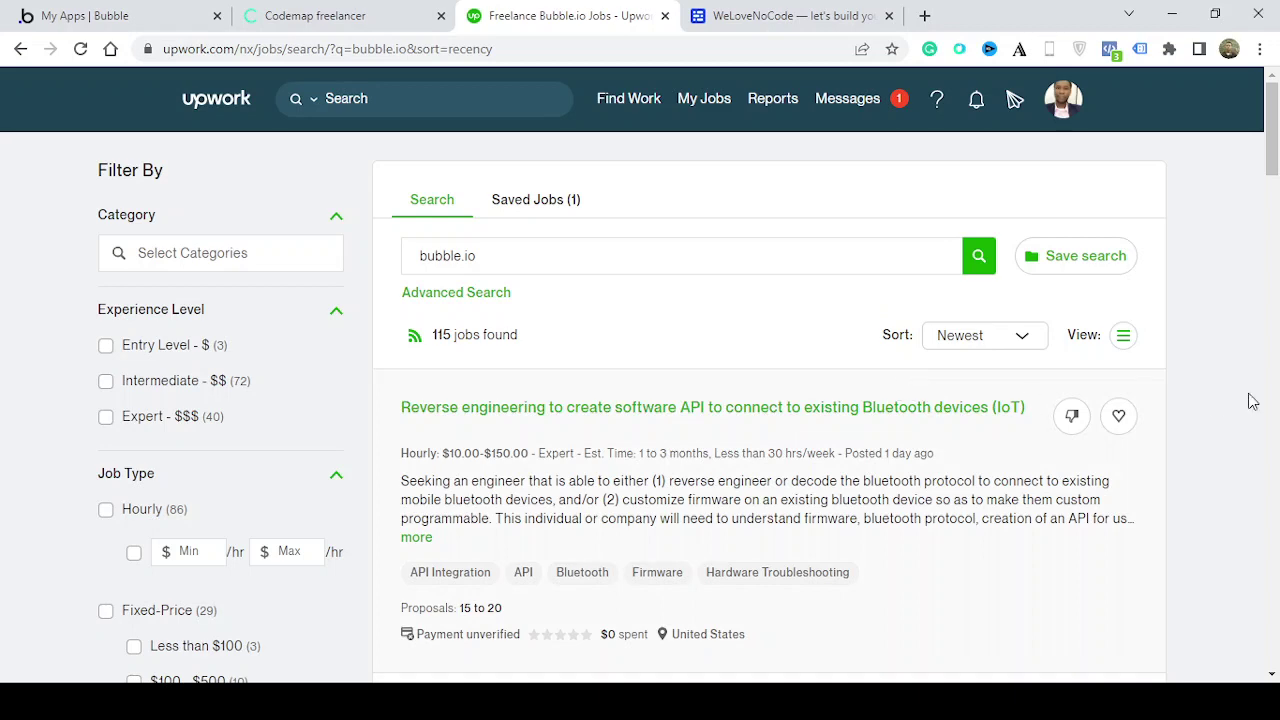
{"action": "left_click_drag", "start_coordinate": [1276, 129], "coordinate": [1276, 200]}
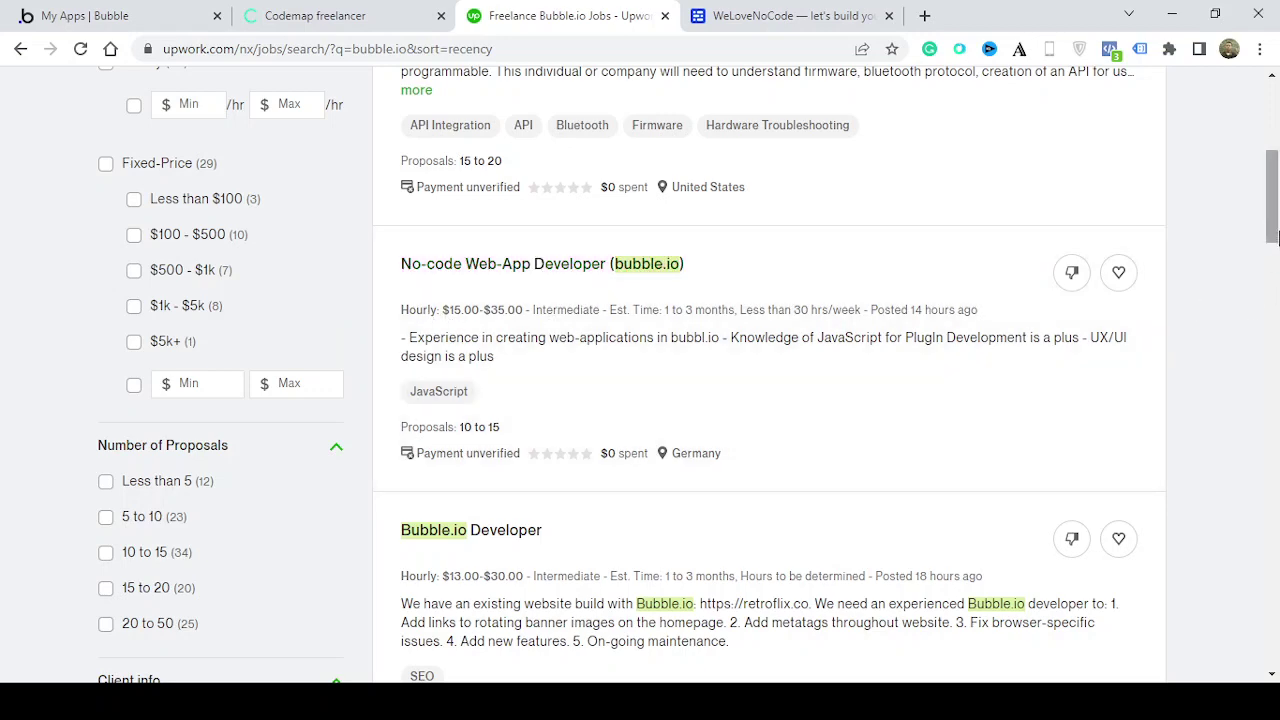
{"action": "left_click_drag", "start_coordinate": [1273, 236], "coordinate": [1273, 334]}
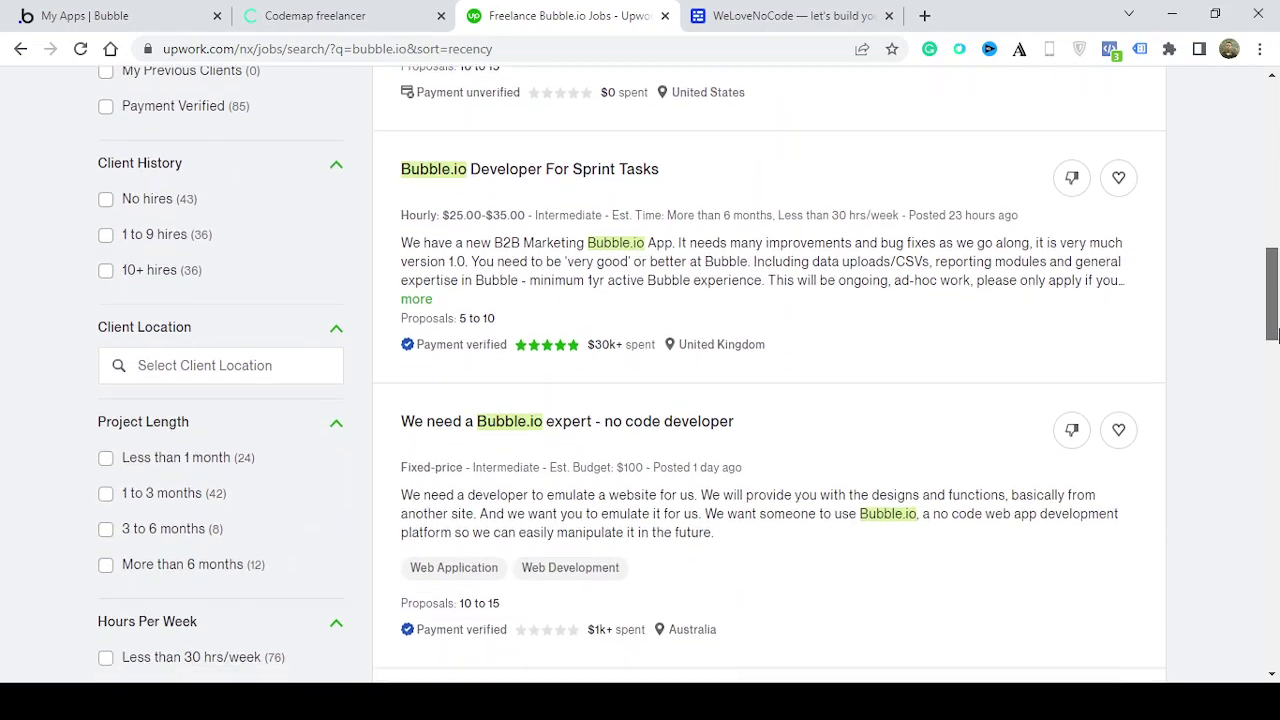
{"action": "left_click", "coordinate": [310, 8]}
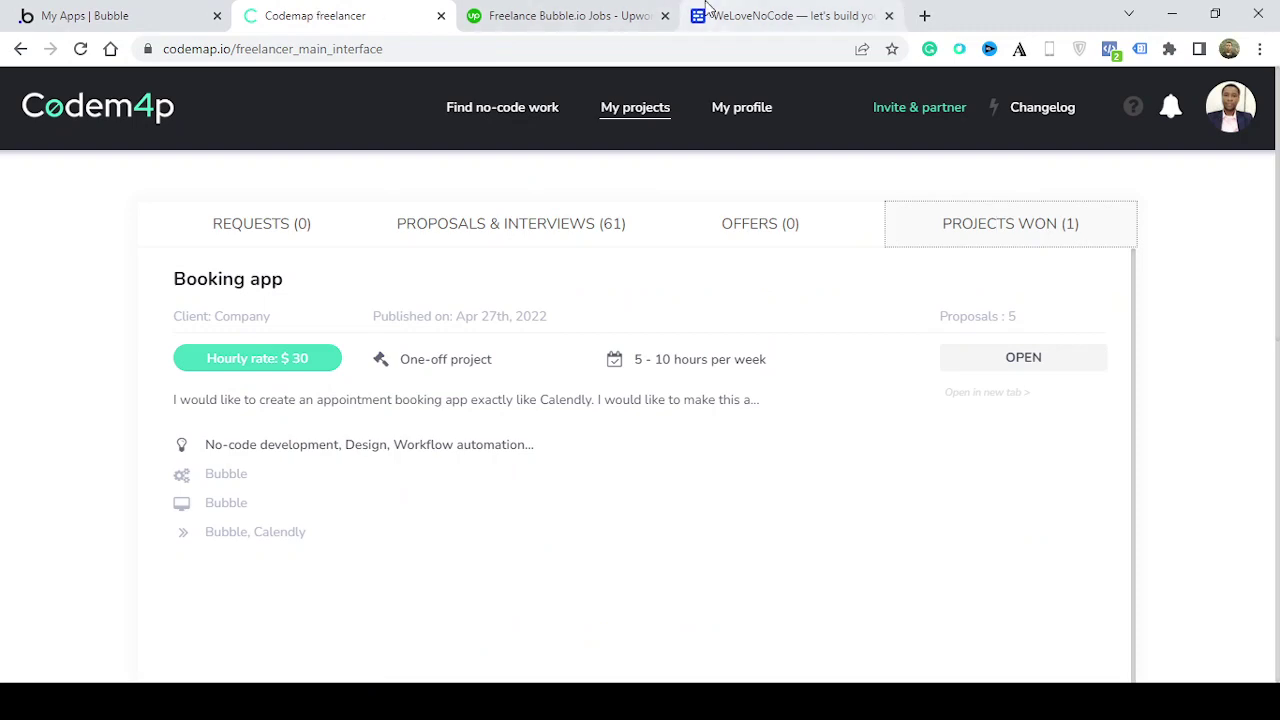
{"action": "left_click", "coordinate": [610, 12]}
{"action": "left_click_drag", "start_coordinate": [1273, 287], "coordinate": [1277, 382]}
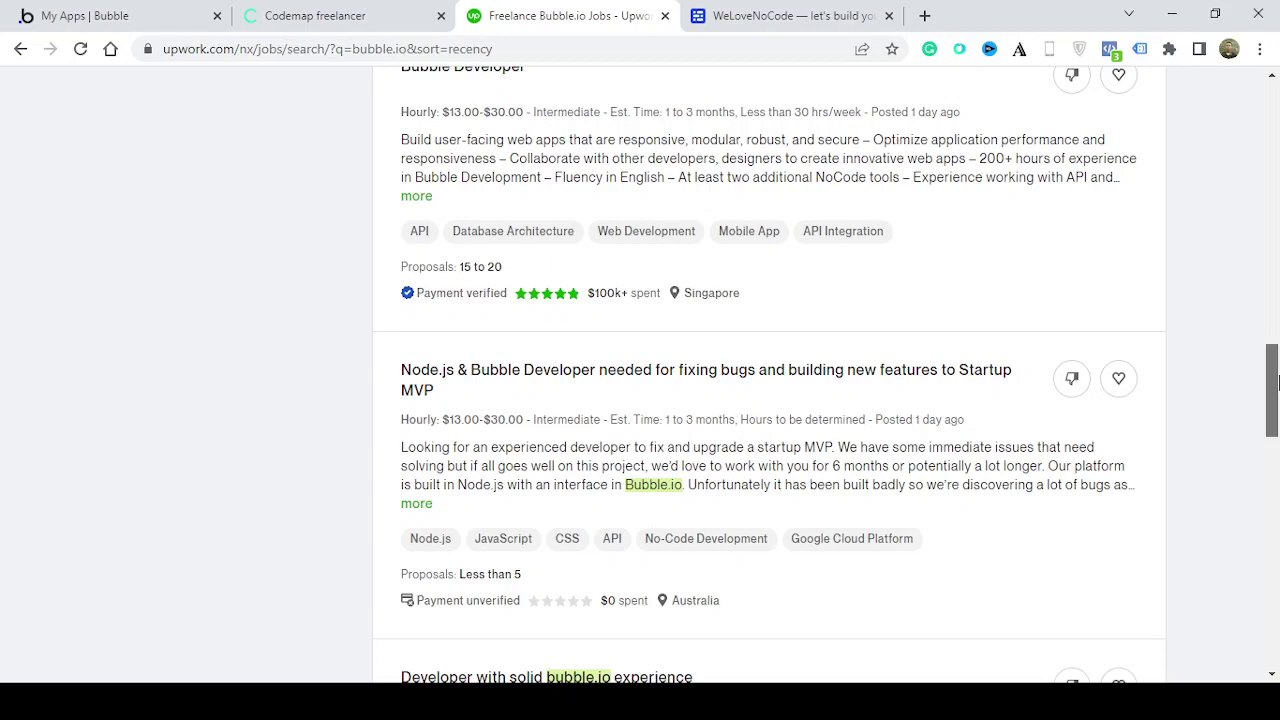
{"action": "left_click_drag", "start_coordinate": [1277, 382], "coordinate": [1248, 62]}
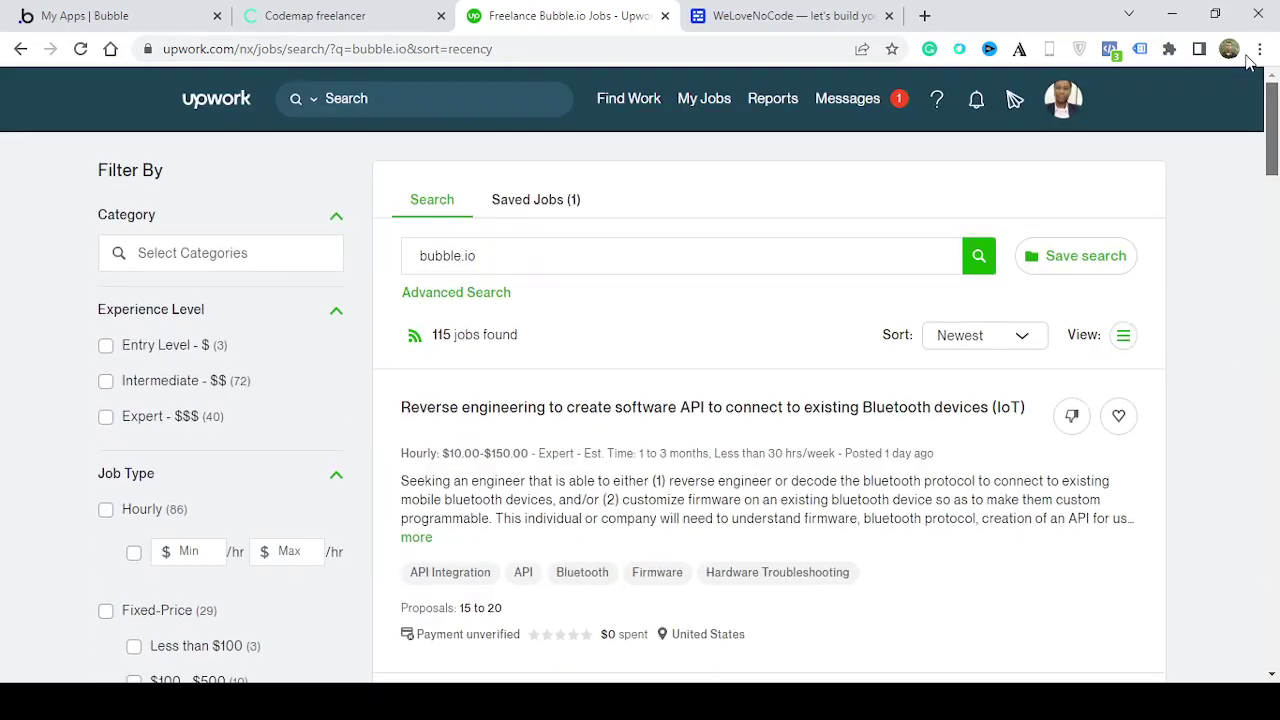
View WeLoveNoCode's Looking for jobs consultation page, then return to Bubble's My apps home
{"action": "left_click", "coordinate": [816, 12]}
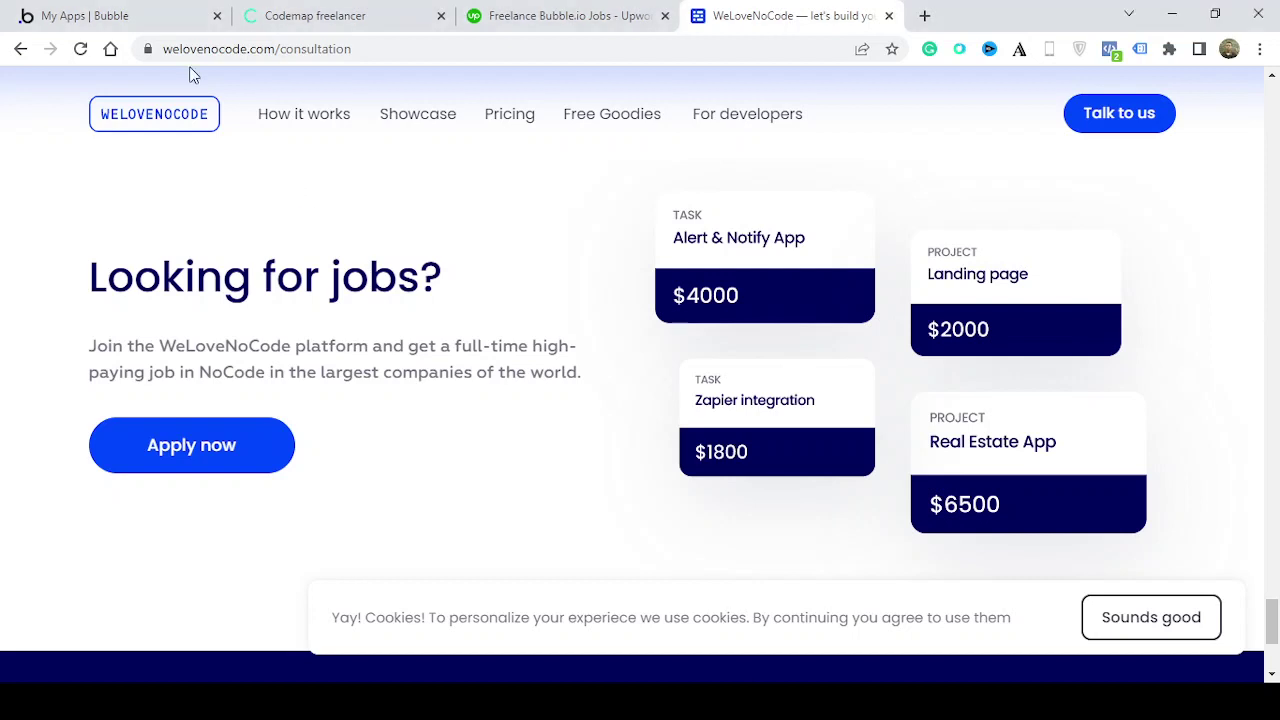
{"action": "left_click", "coordinate": [140, 16]}
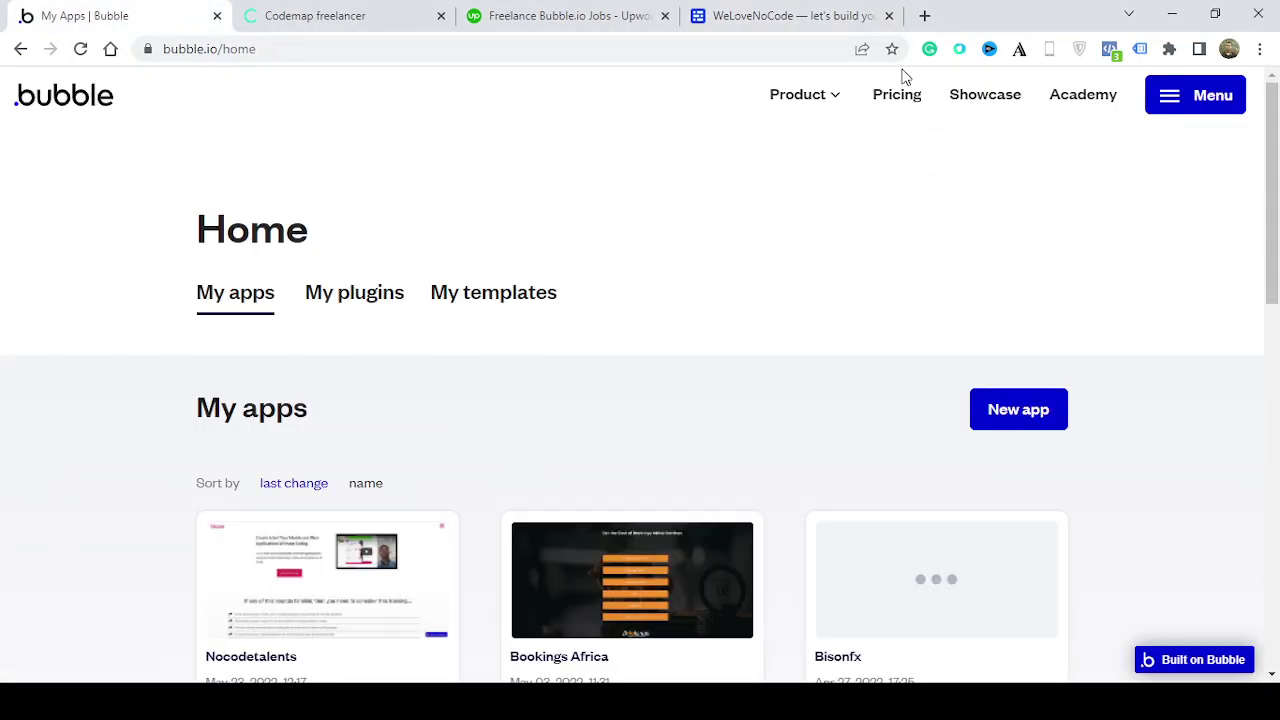
Create a new Bubble app named viatalentsng and set its app type to Saas
{"action": "scroll", "coordinate": [1277, 125], "scroll_direction": "down", "scroll_amount": 1}
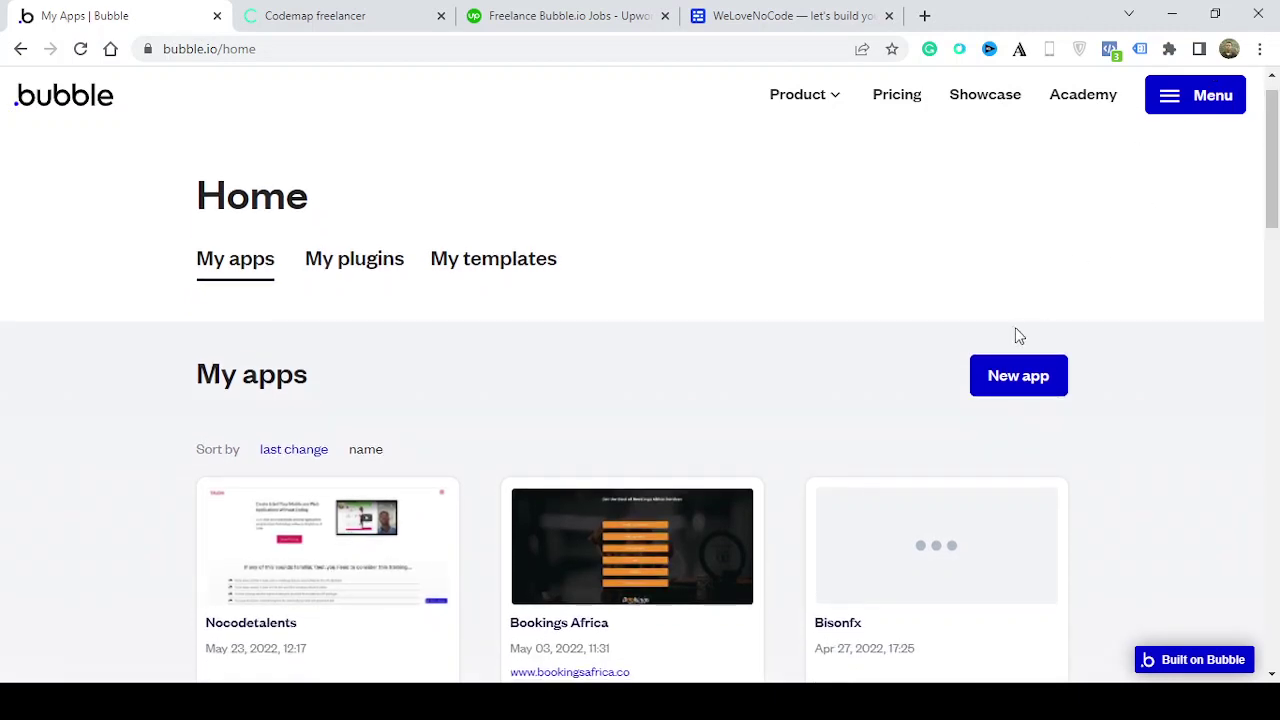
{"action": "left_click", "coordinate": [1033, 368]}
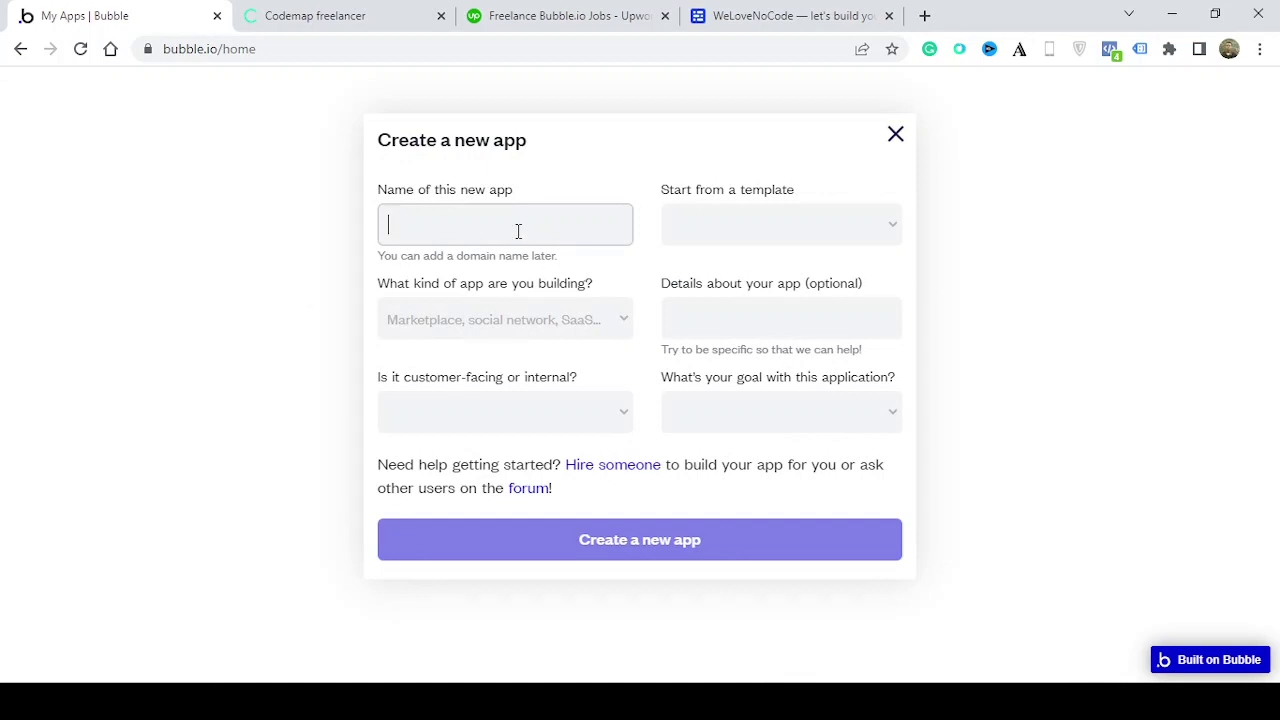
{"action": "type", "text": "viatalentsng"}
{"action": "key", "text": "Tab"}
{"action": "key", "text": "d"}
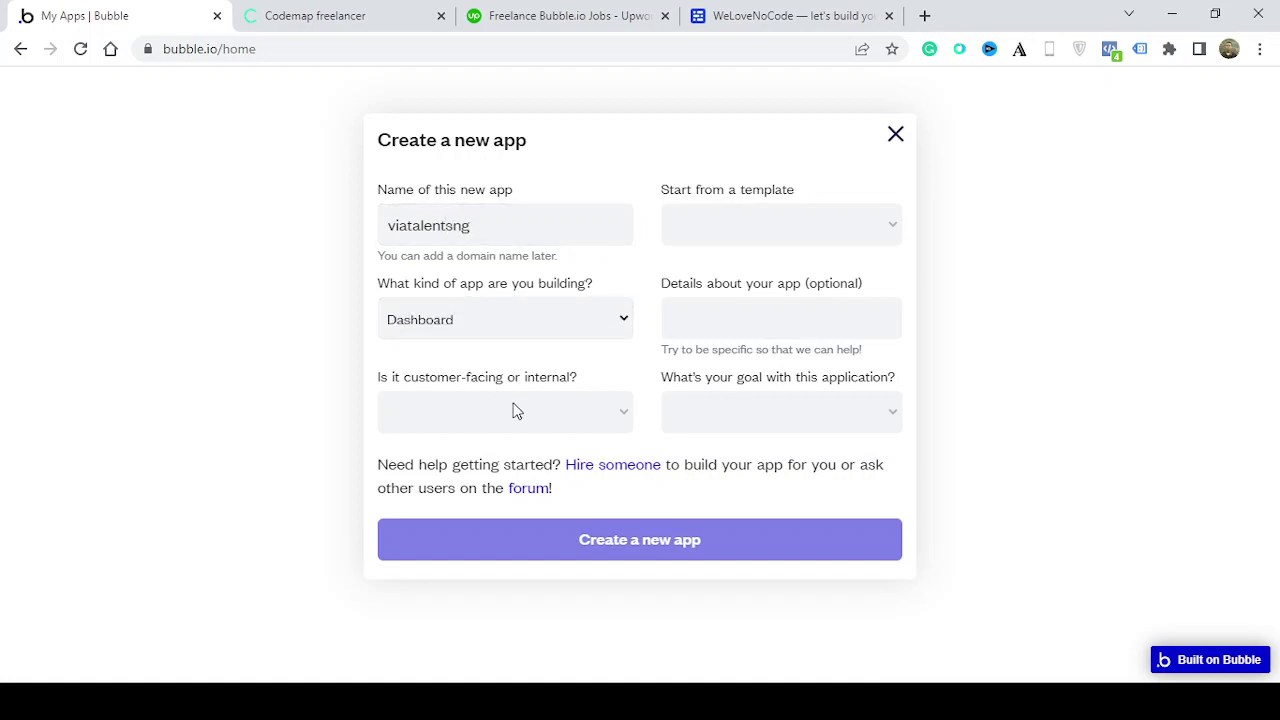
{"action": "key", "text": "Tab"}
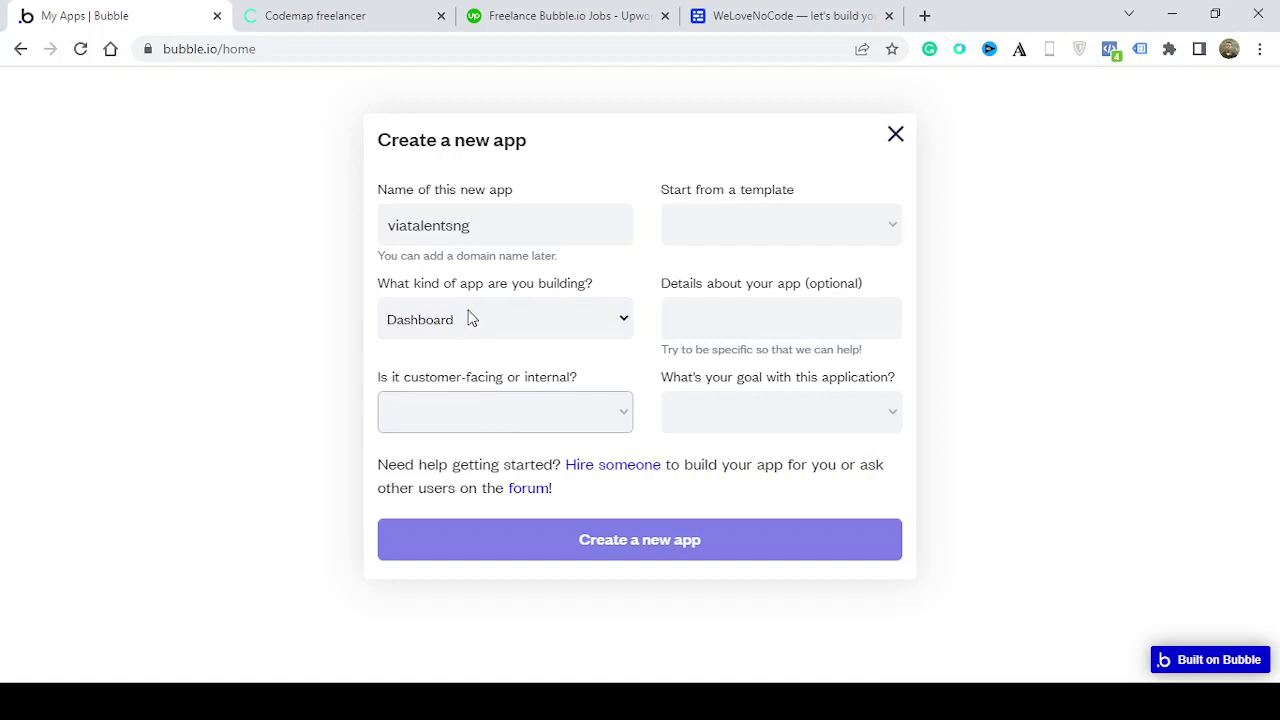
{"action": "left_click", "coordinate": [471, 318]}
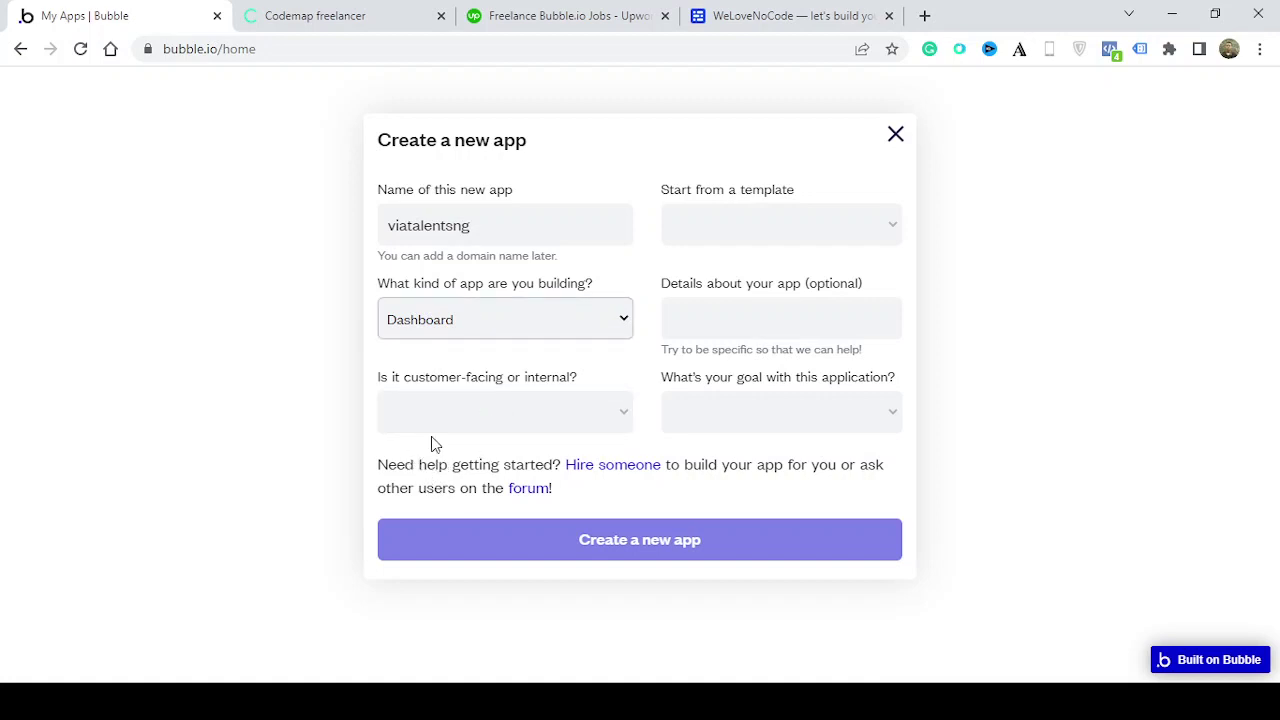
{"action": "left_click", "coordinate": [480, 590]}
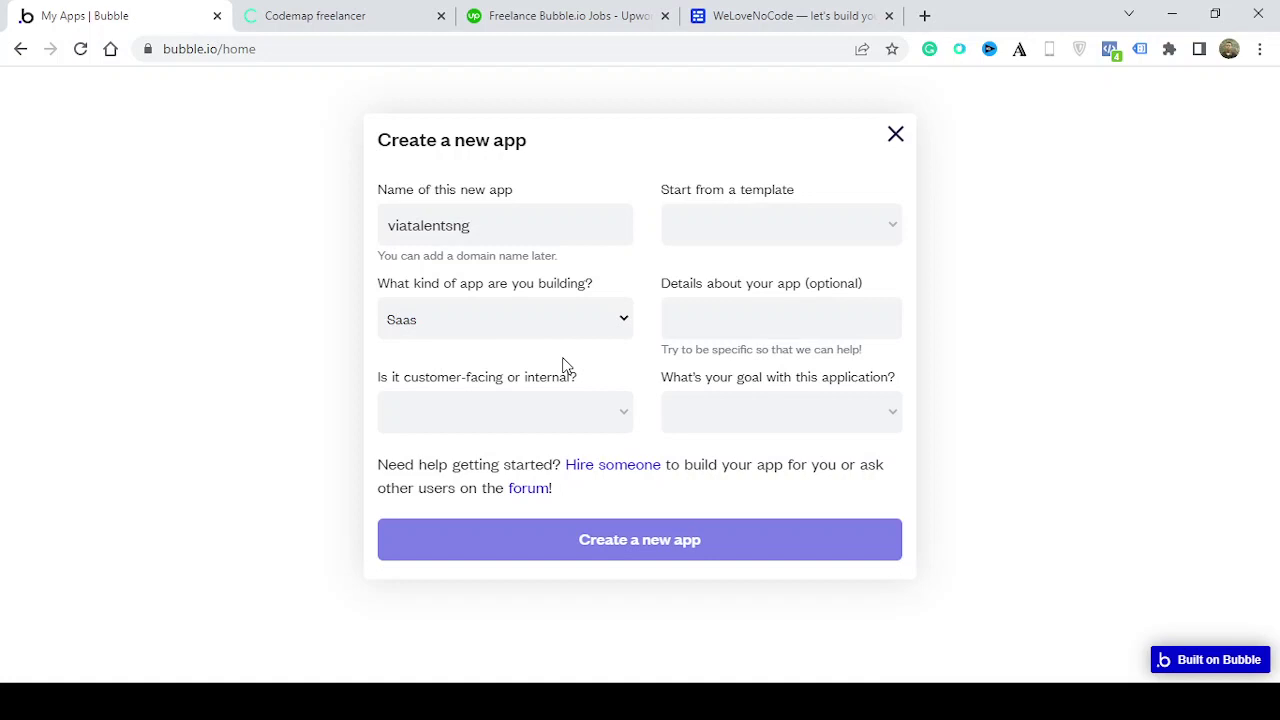
Mark the new app as External or customer-facing, leaving the template empty
{"action": "left_click", "coordinate": [598, 421]}
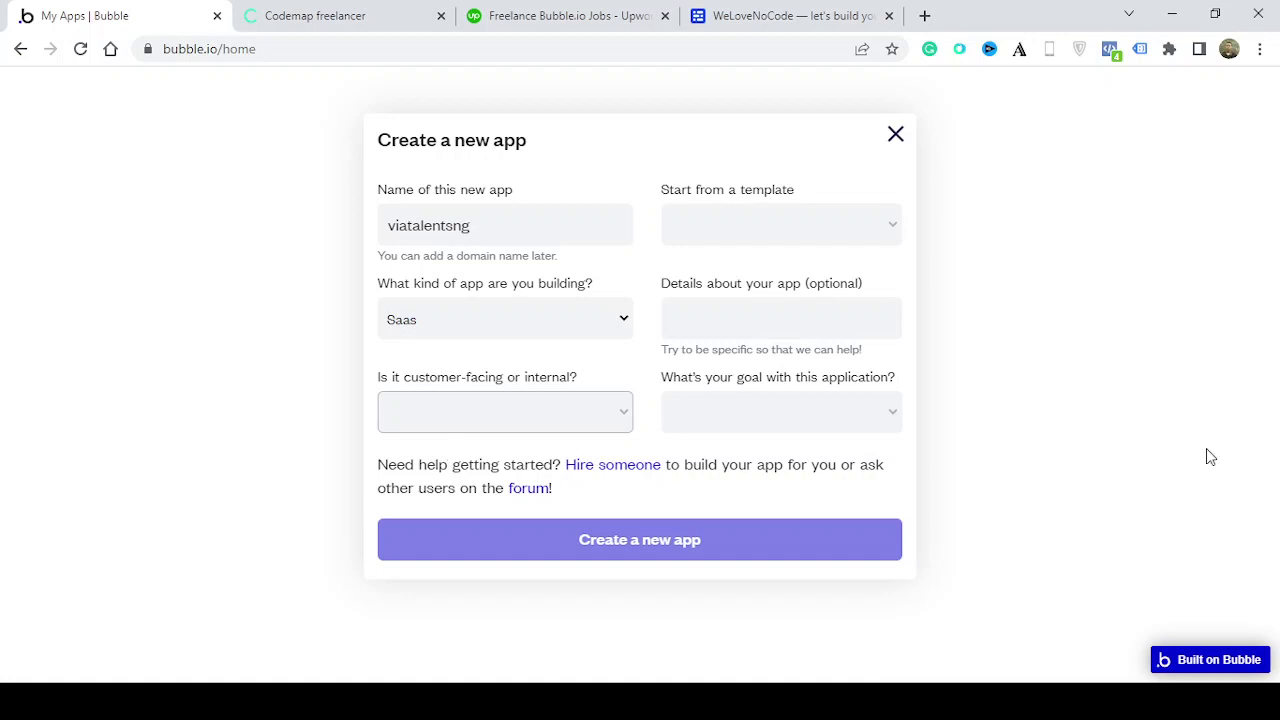
{"action": "left_click", "coordinate": [522, 452]}
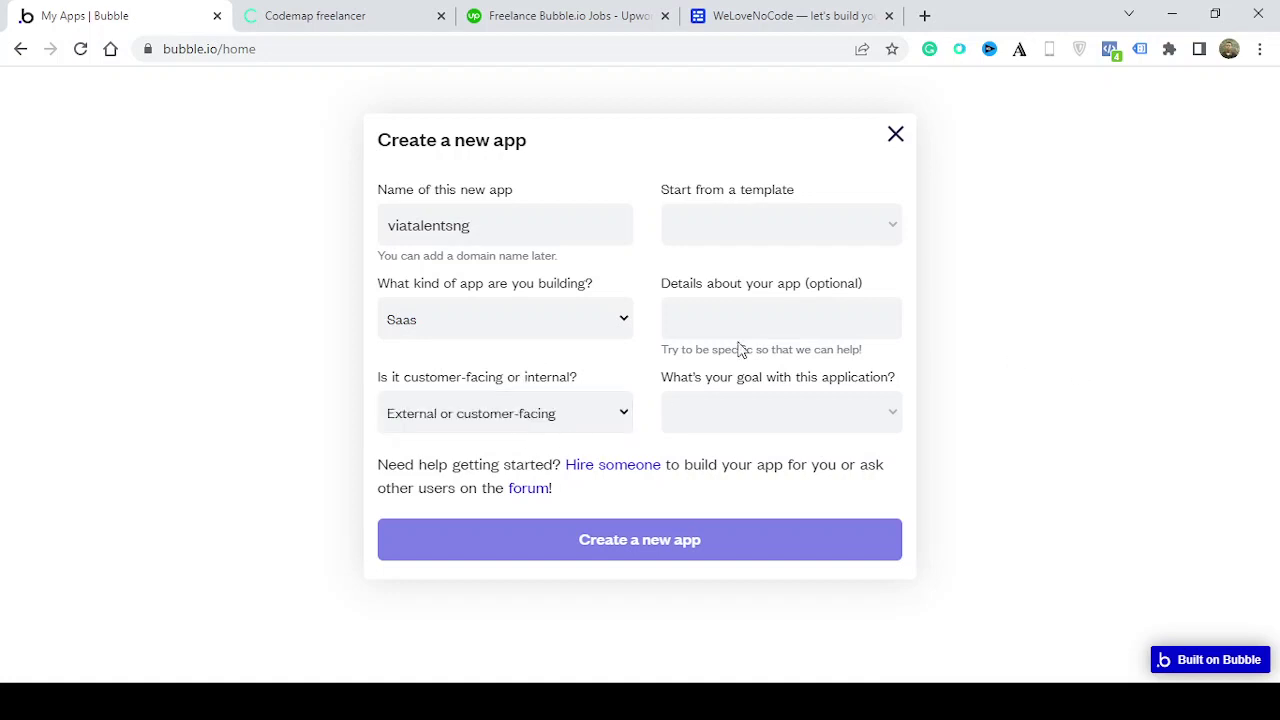
{"action": "left_click", "coordinate": [840, 230]}
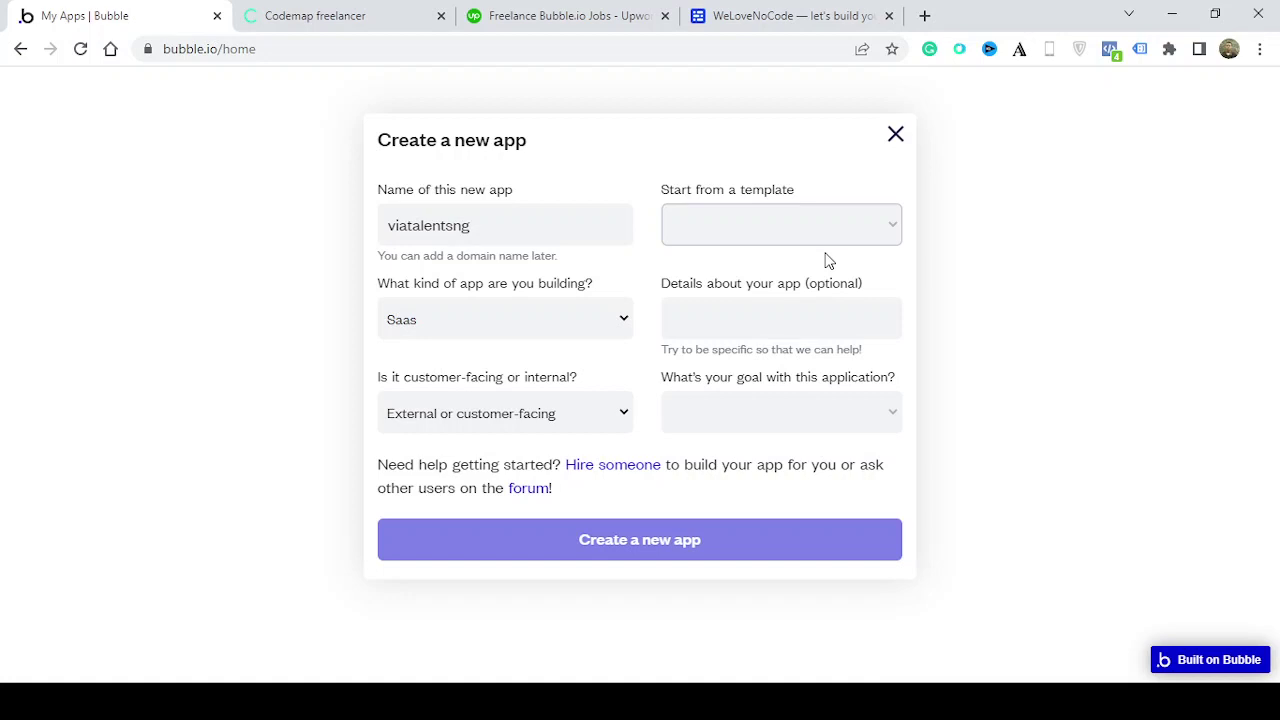
{"action": "left_click", "coordinate": [900, 378]}
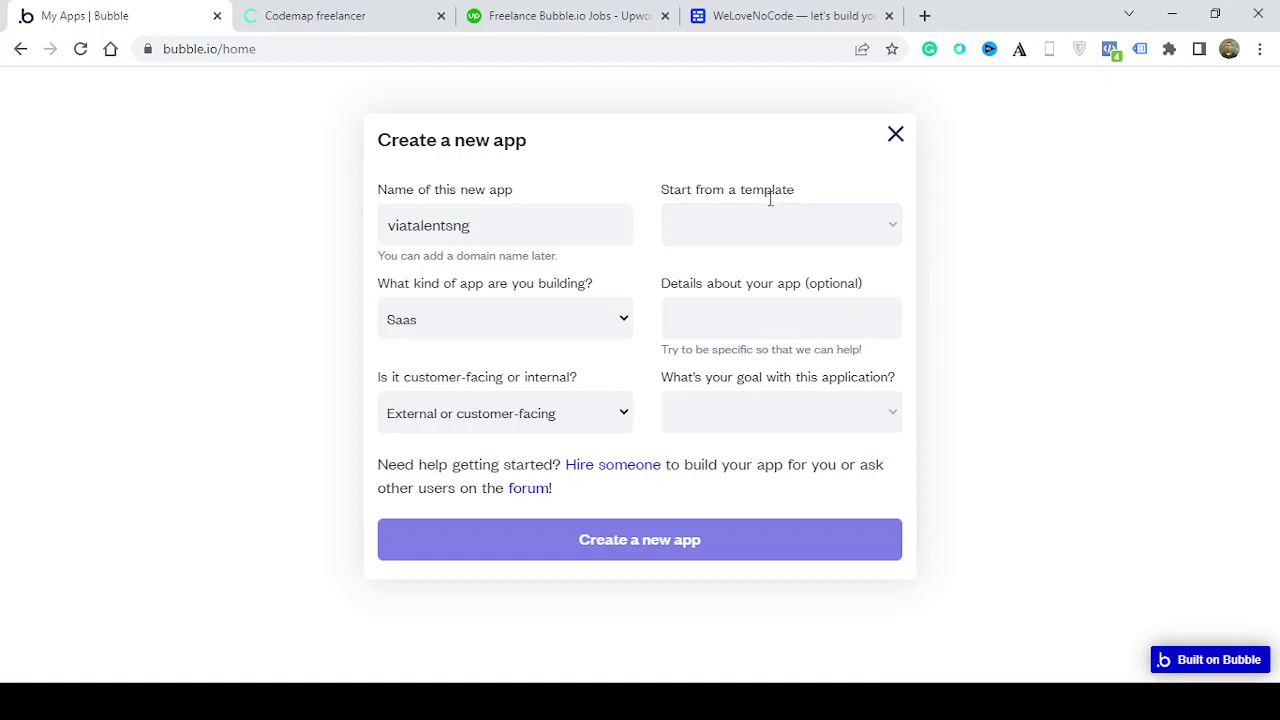
Enter 'School registry' as details, choose Just playing around, and create the app
{"action": "left_click", "coordinate": [740, 322]}
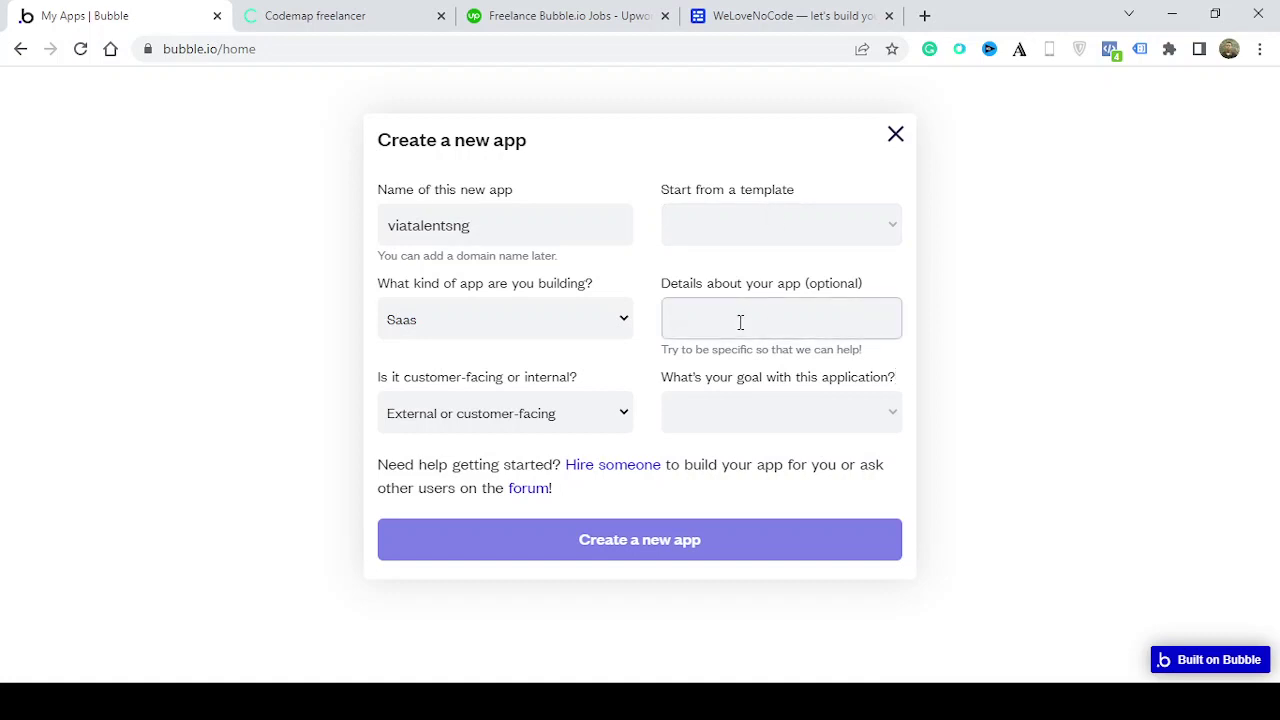
{"action": "type", "text": "School registry"}
{"action": "left_click", "coordinate": [791, 401]}
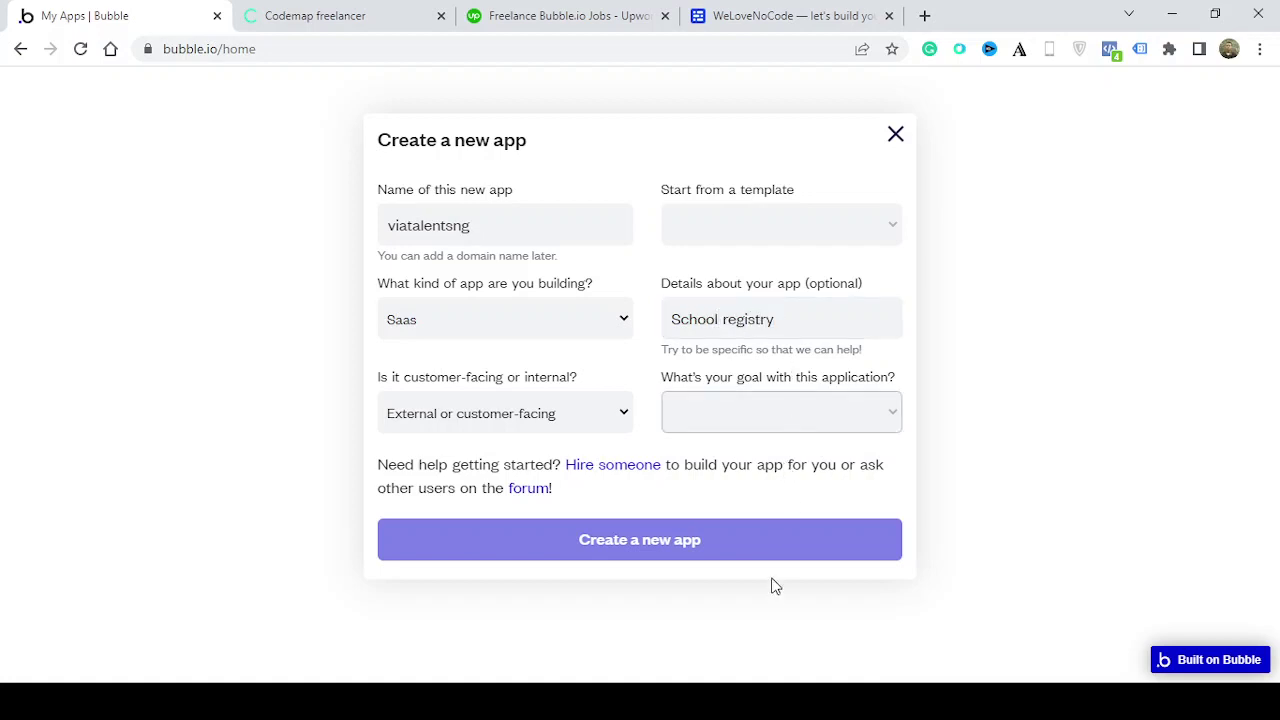
{"action": "key", "text": "Down"}
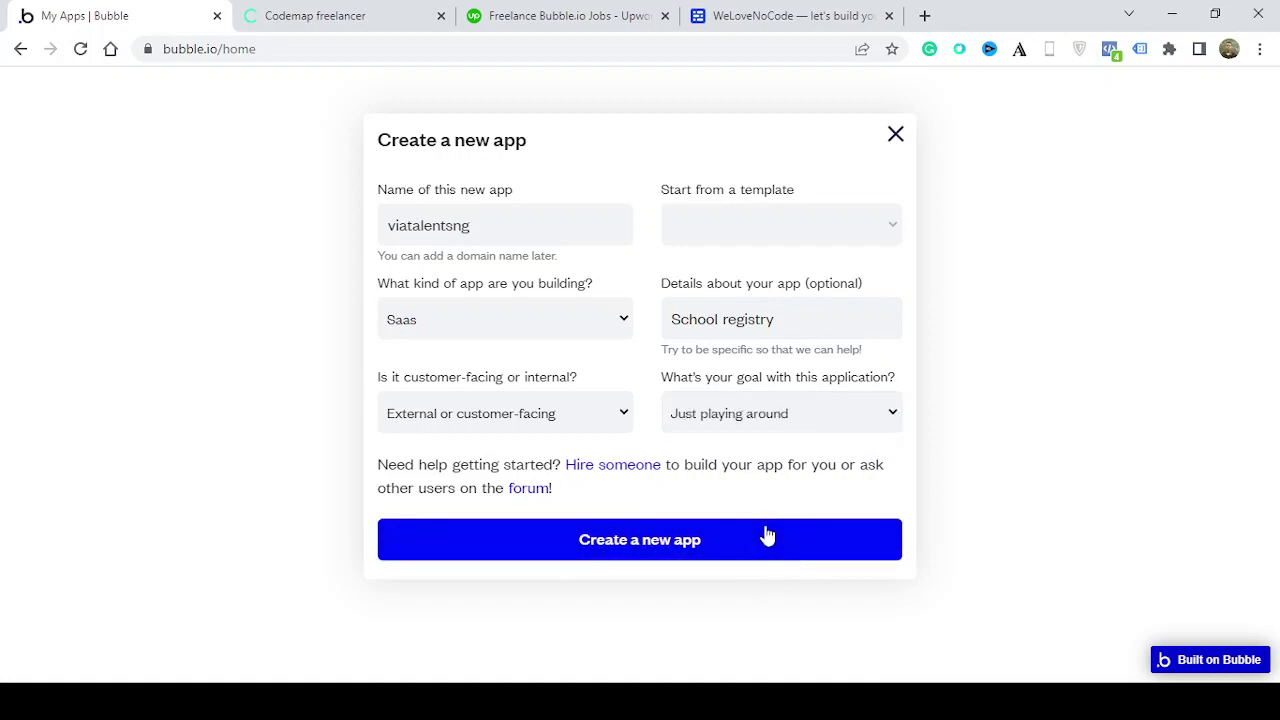
{"action": "left_click", "coordinate": [766, 538]}
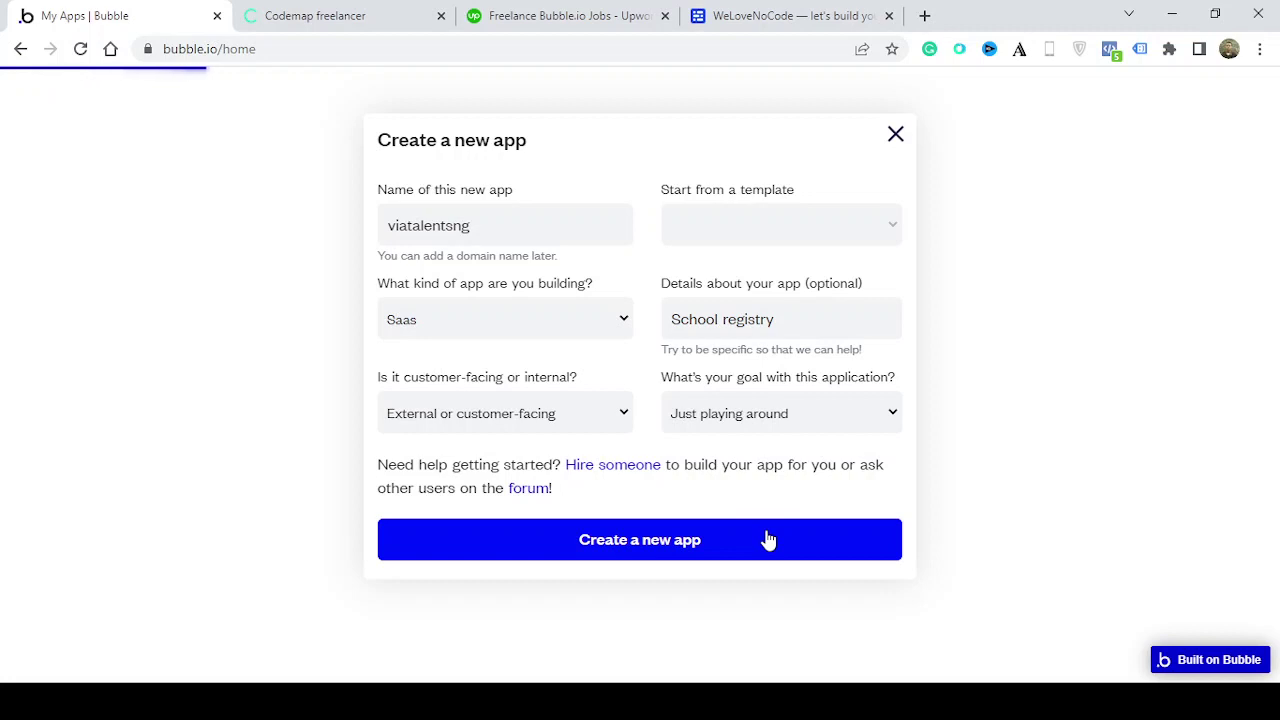
Finish creating viatalentsng and close the New Application Assistant in the editor
{"action": "left_click", "coordinate": [768, 540]}
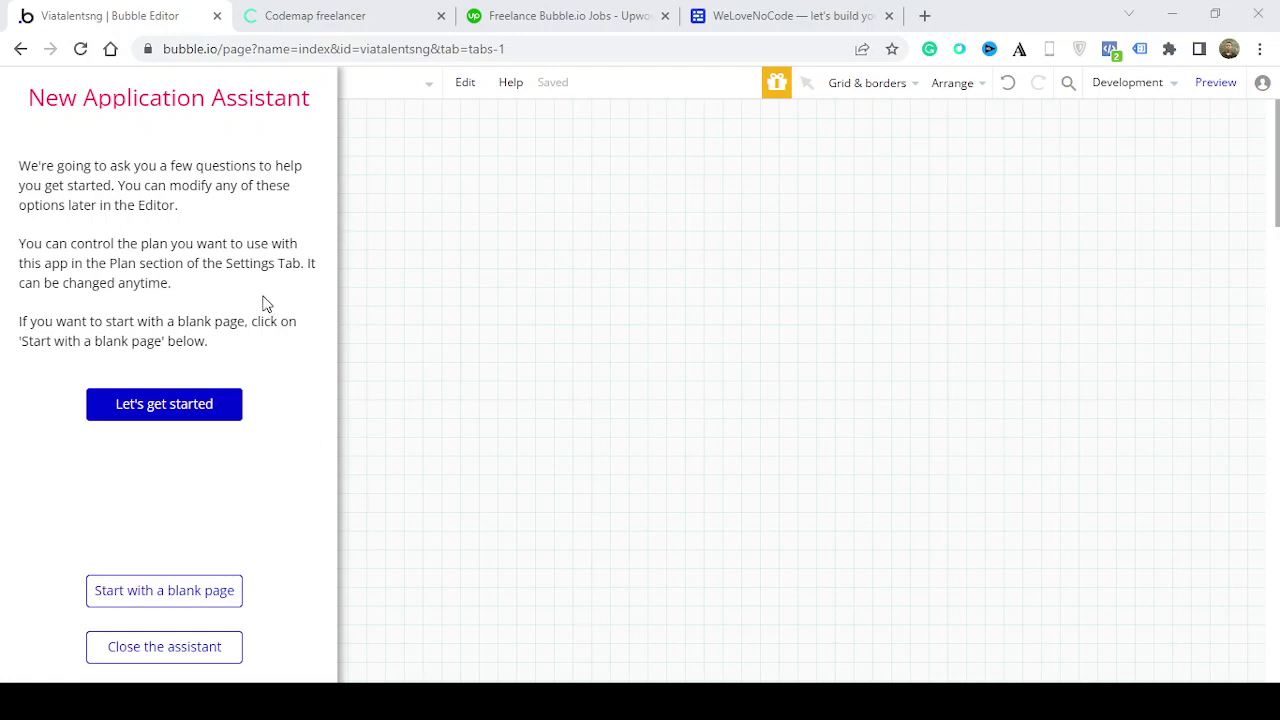
{"action": "left_click", "coordinate": [222, 544]}
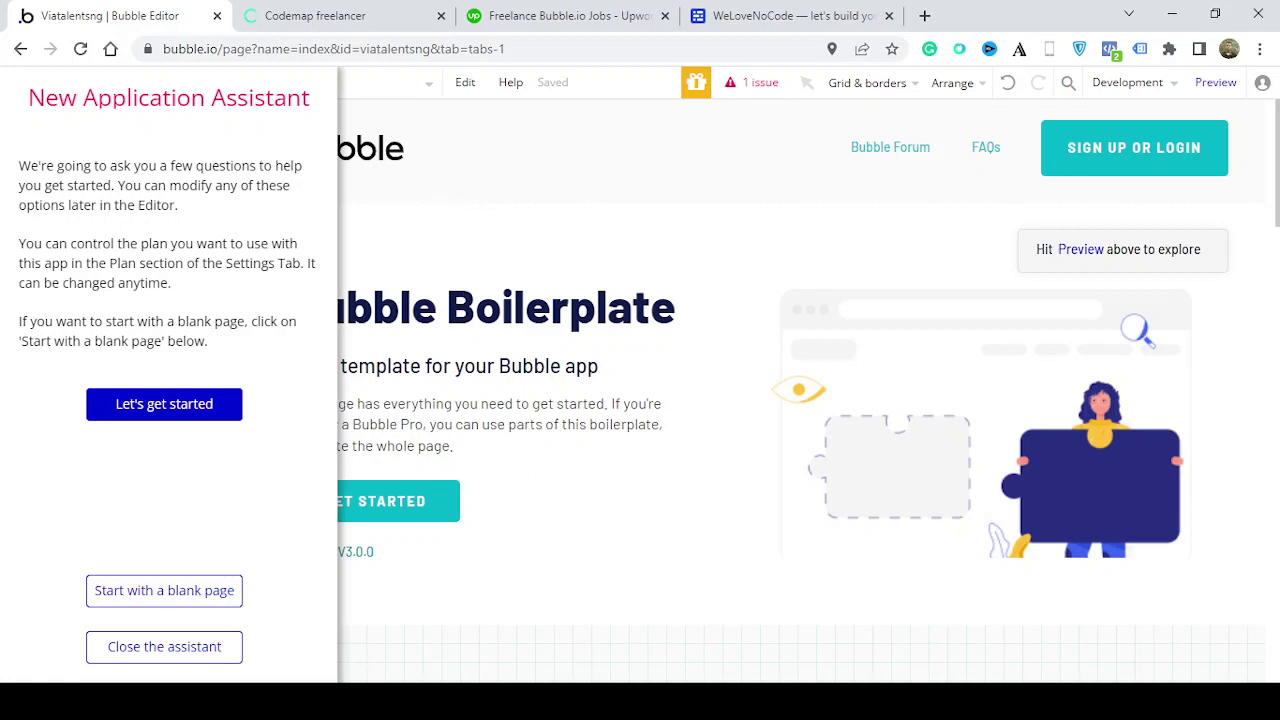
{"action": "left_click", "coordinate": [164, 647]}
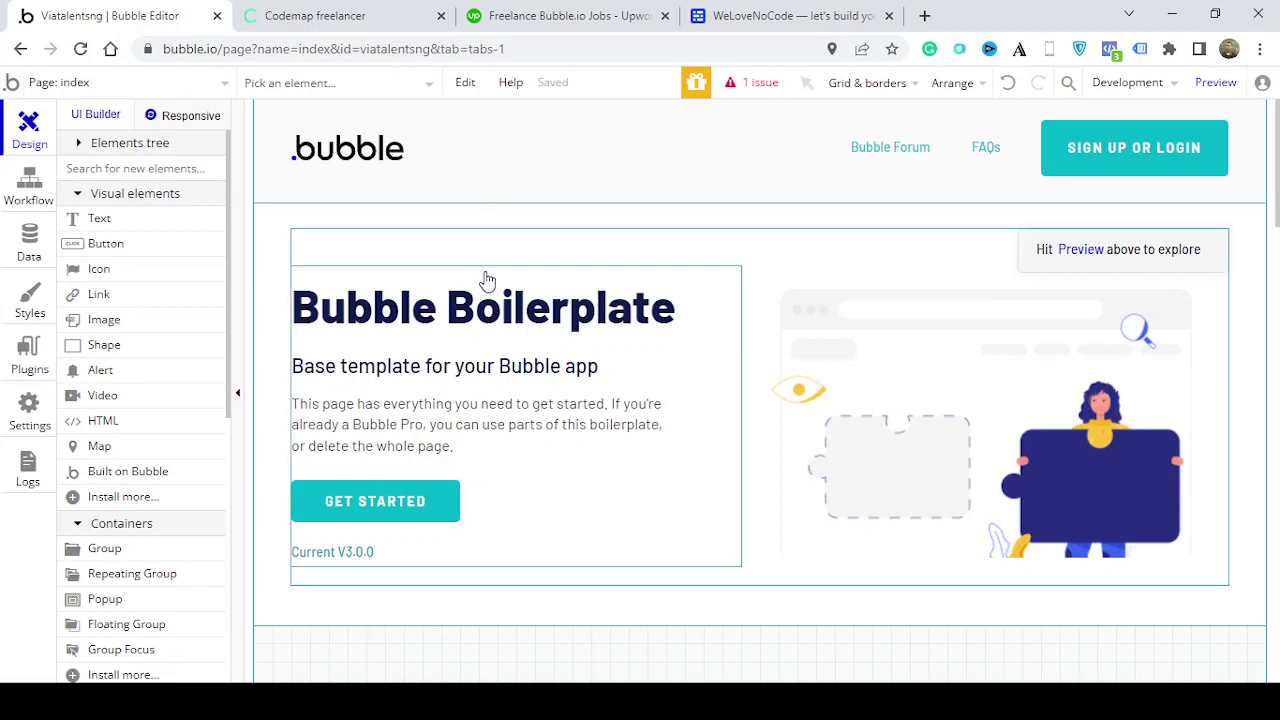
Resize the hero text group and narrow the Bubble Boilerplate heading
{"action": "left_click", "coordinate": [660, 475]}
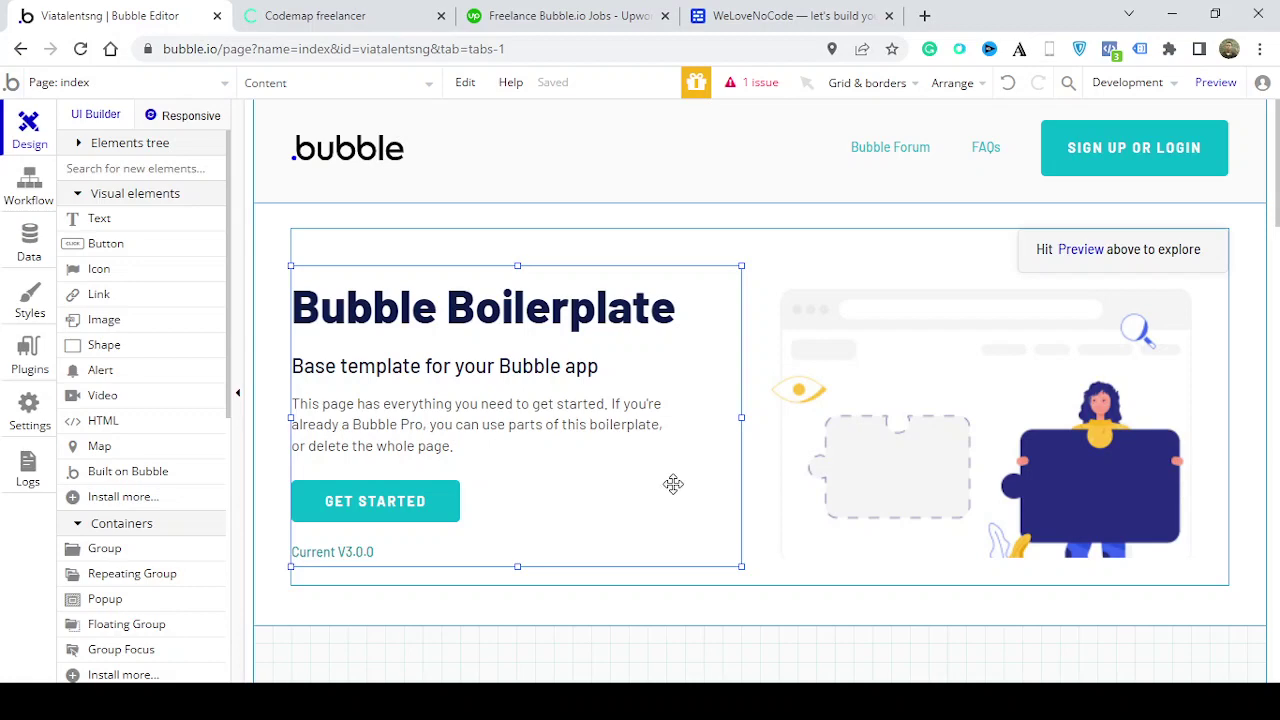
{"action": "mouse_move", "coordinate": [673, 484]}
{"action": "left_mouse_down"}
{"action": "mouse_move", "coordinate": [689, 469]}
{"action": "mouse_move", "coordinate": [797, 480]}
{"action": "mouse_move", "coordinate": [683, 457]}
{"action": "mouse_move", "coordinate": [666, 463]}
{"action": "mouse_move", "coordinate": [671, 481]}
{"action": "left_mouse_up"}
{"action": "left_click_drag", "start_coordinate": [741, 262], "coordinate": [677, 314]}
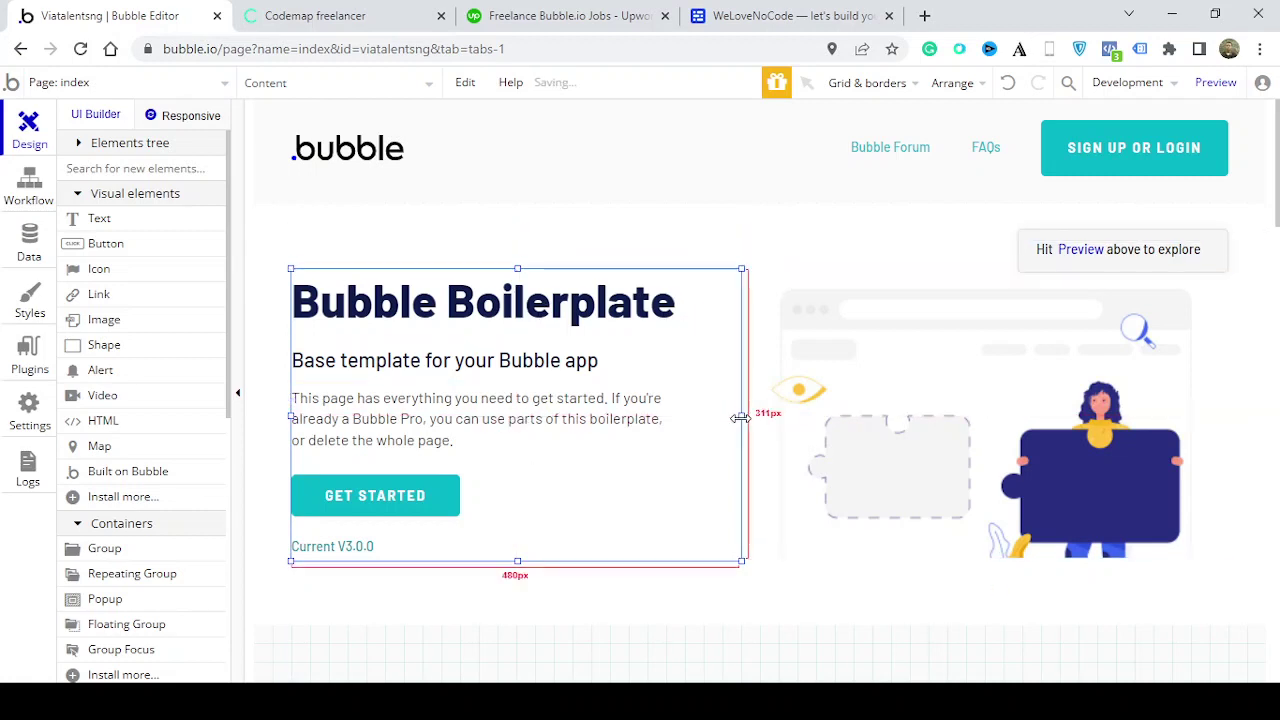
{"action": "left_click_drag", "start_coordinate": [740, 414], "coordinate": [774, 413]}
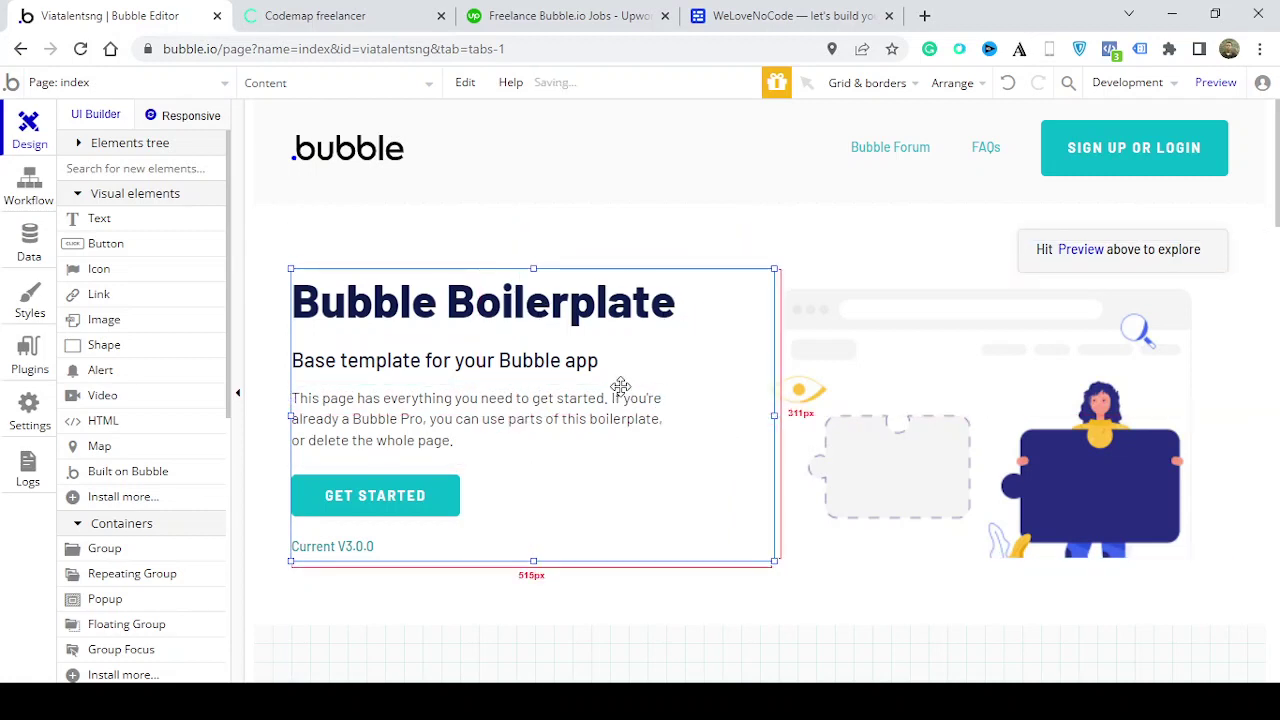
{"action": "left_click", "coordinate": [666, 306]}
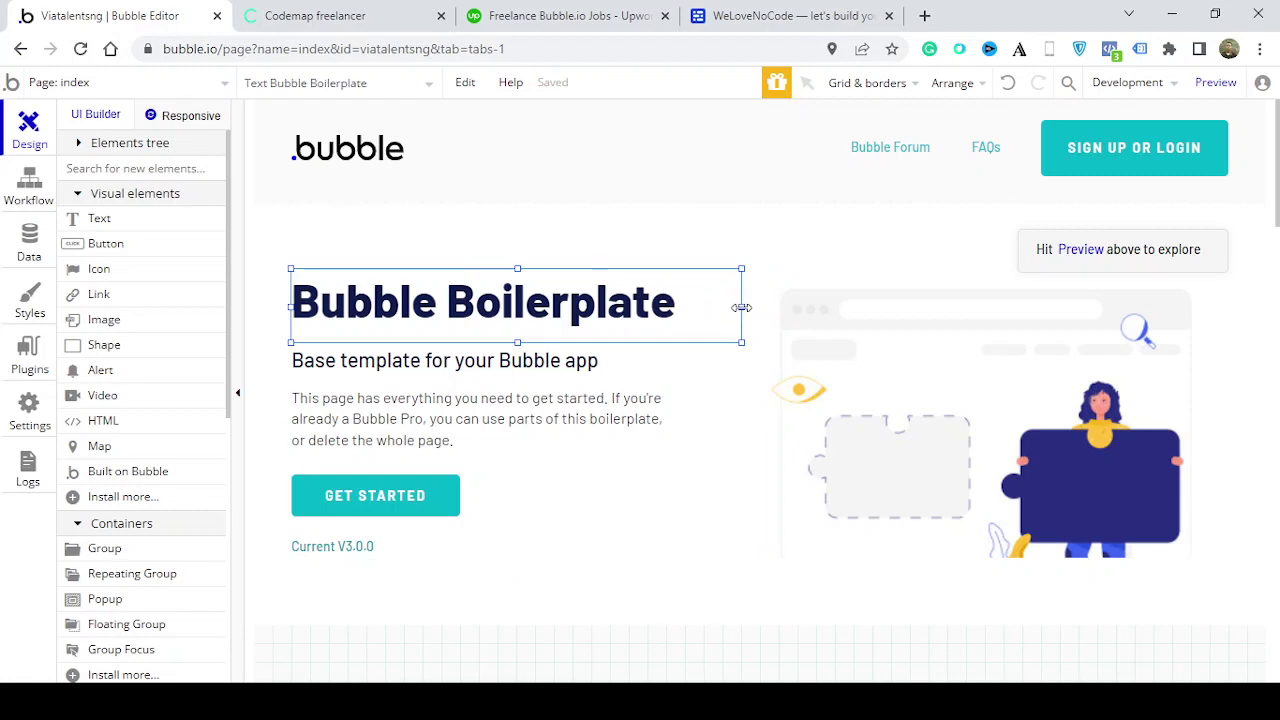
{"action": "left_click_drag", "start_coordinate": [741, 306], "coordinate": [618, 306]}
{"action": "left_click", "coordinate": [717, 306]}
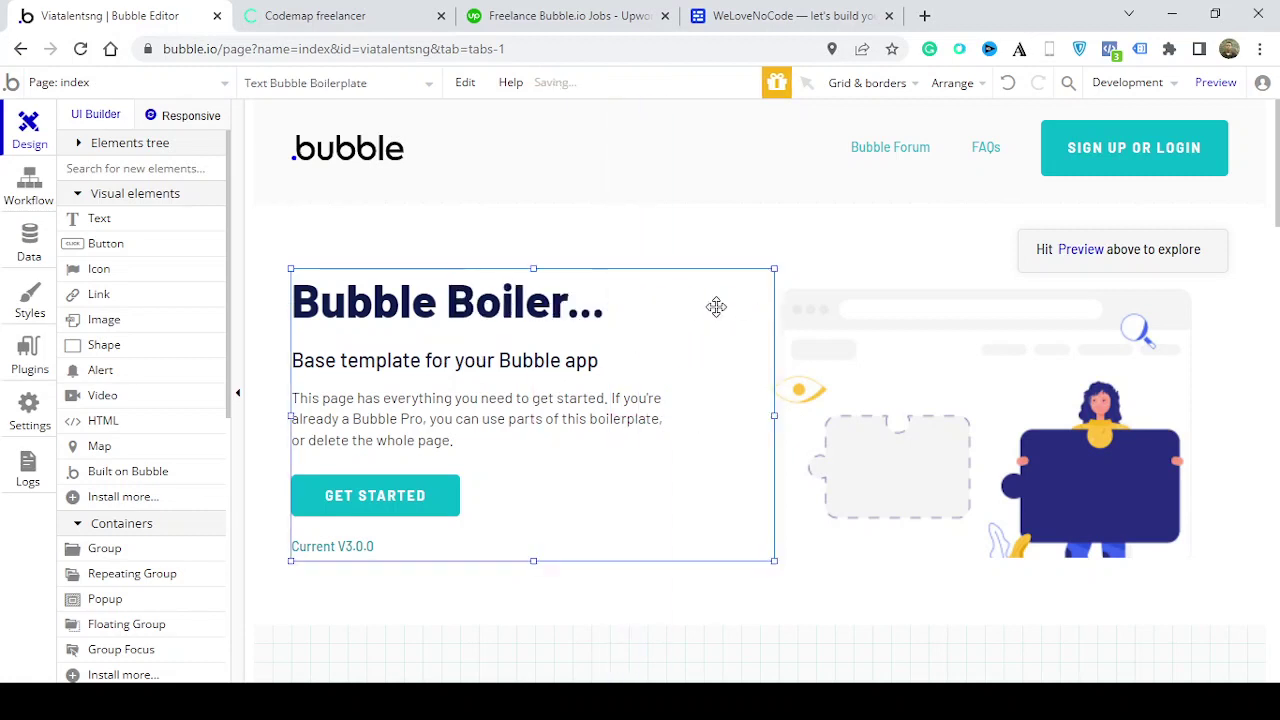
{"action": "left_click_drag", "start_coordinate": [771, 267], "coordinate": [667, 375]}
{"action": "left_click", "coordinate": [598, 415]}
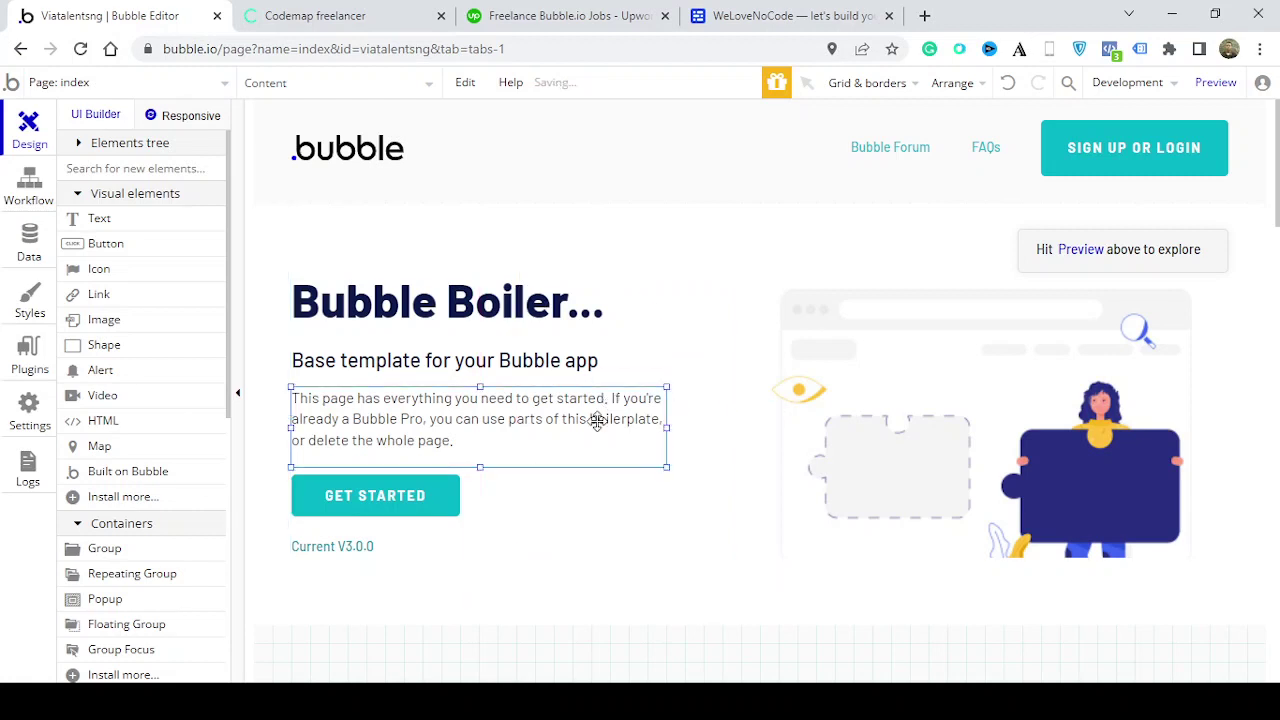
{"action": "left_click", "coordinate": [646, 522]}
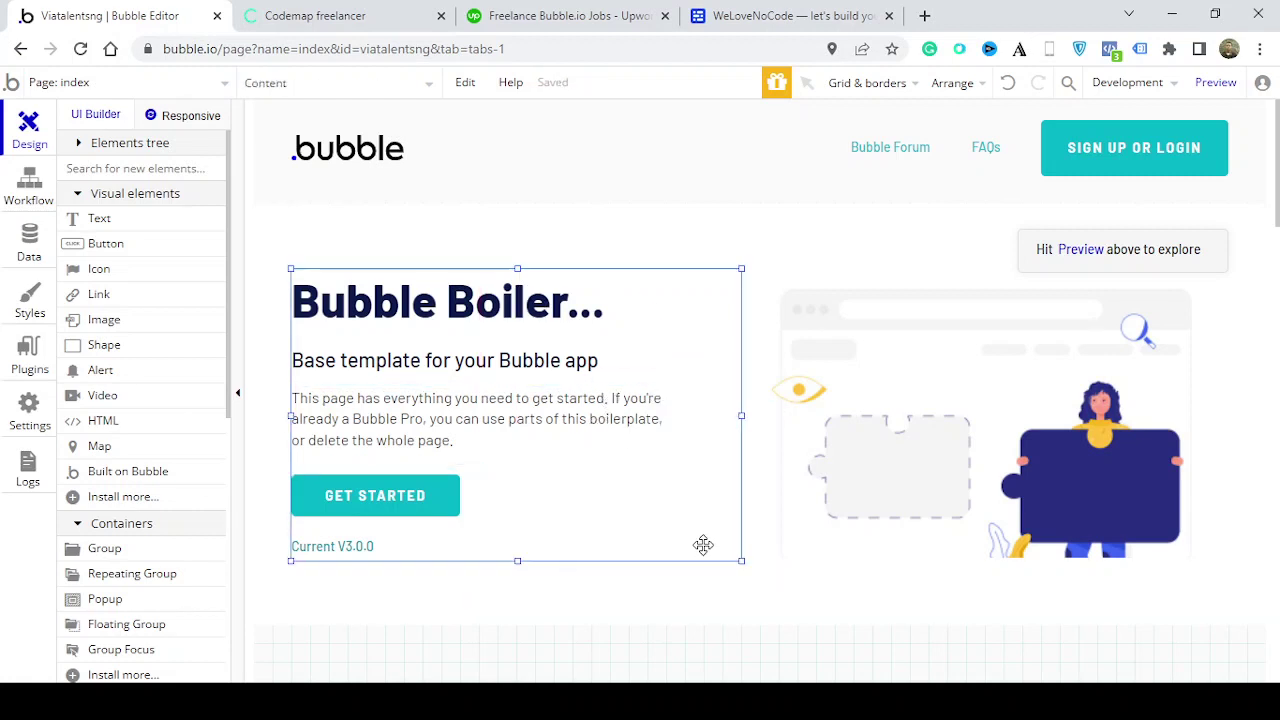
Shrink the hero illustration toward the right and draw a new button beside it
{"action": "left_click", "coordinate": [880, 440]}
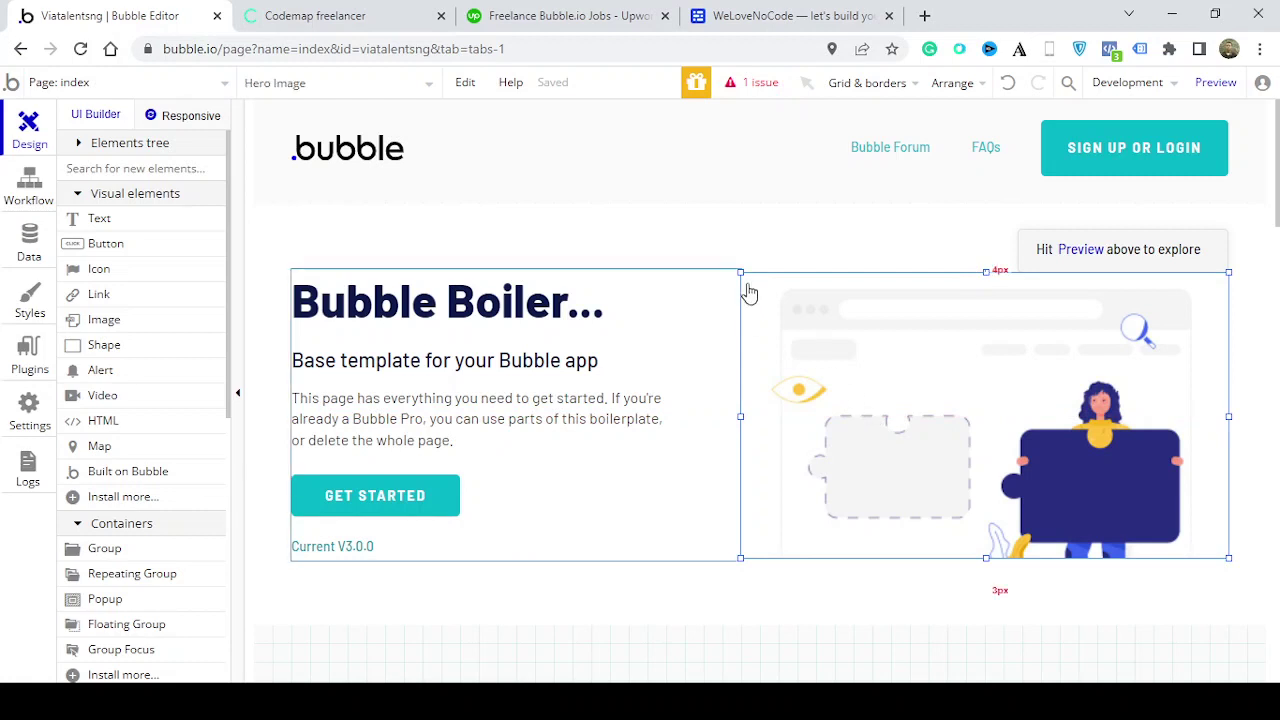
{"action": "left_click_drag", "start_coordinate": [740, 272], "coordinate": [940, 320]}
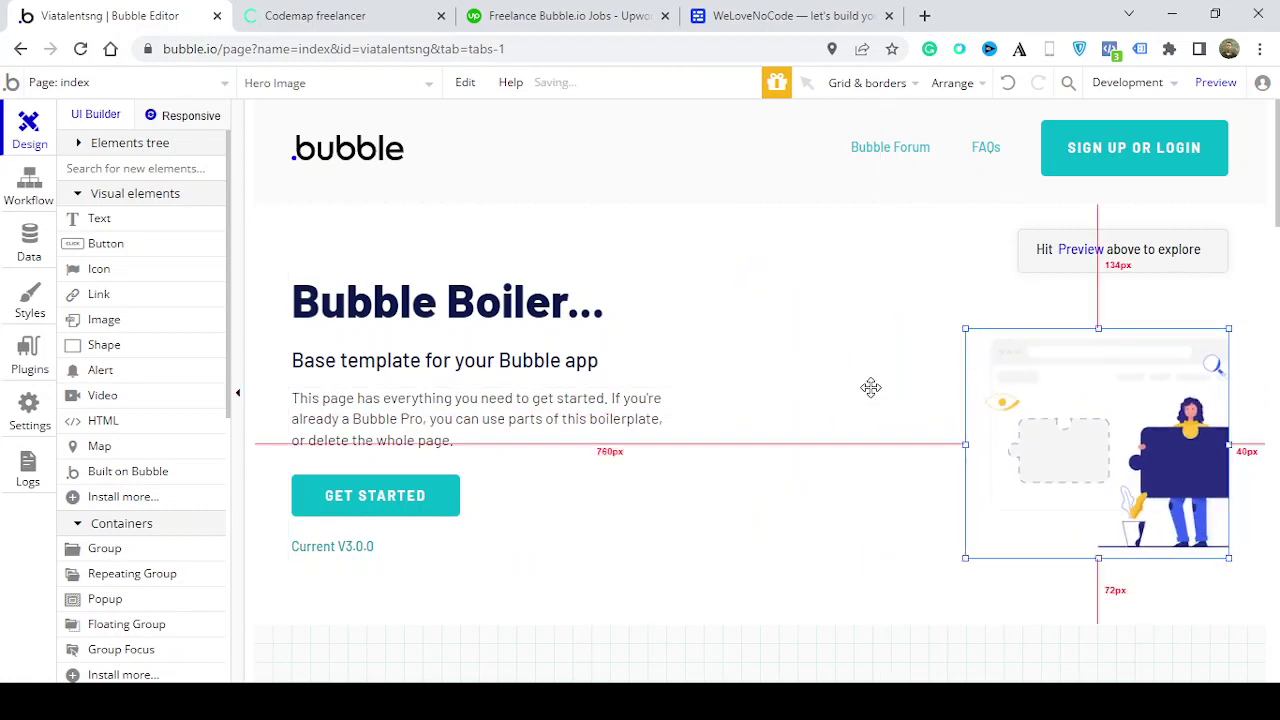
{"action": "left_click", "coordinate": [871, 386]}
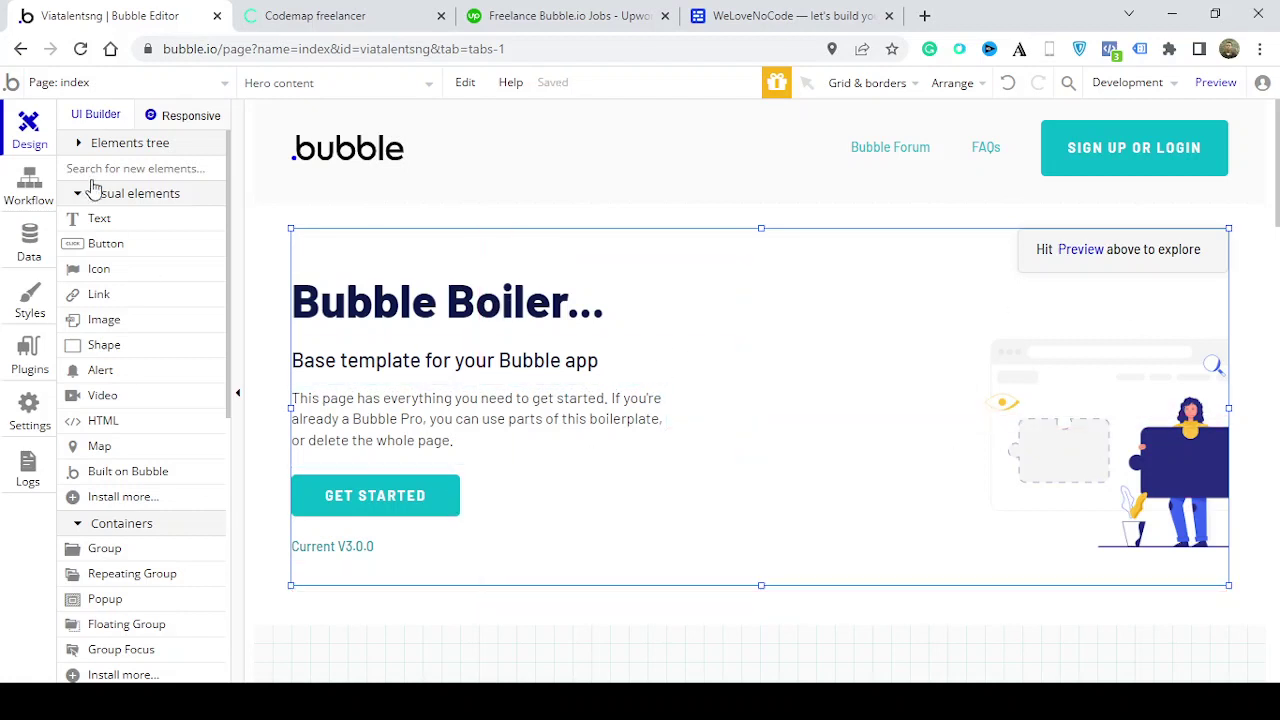
{"action": "left_click", "coordinate": [106, 243]}
{"action": "left_click_drag", "start_coordinate": [714, 328], "coordinate": [986, 406]}
{"action": "left_click", "coordinate": [860, 366]}
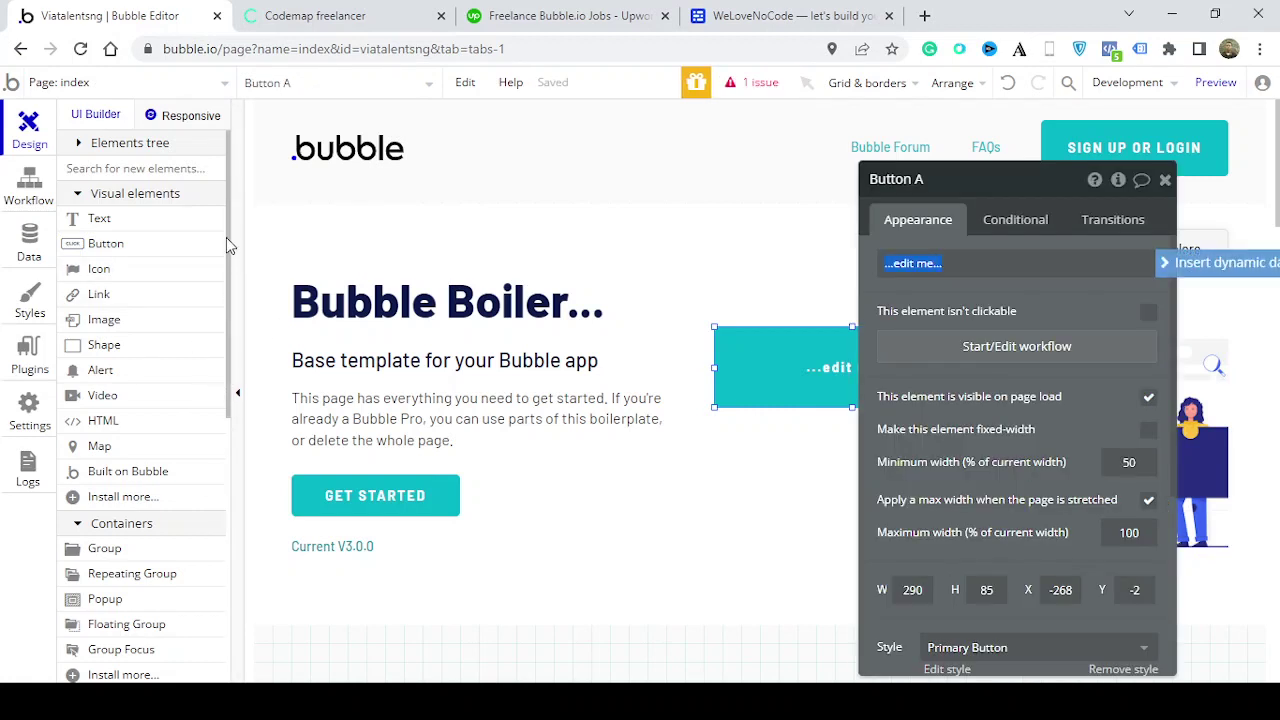
Close Button A's property editor, leaving the '...edit me...' button in the hero section
{"action": "left_click", "coordinate": [1166, 180]}
{"action": "scroll", "coordinate": [230, 270], "scroll_direction": "down", "scroll_amount": 1}
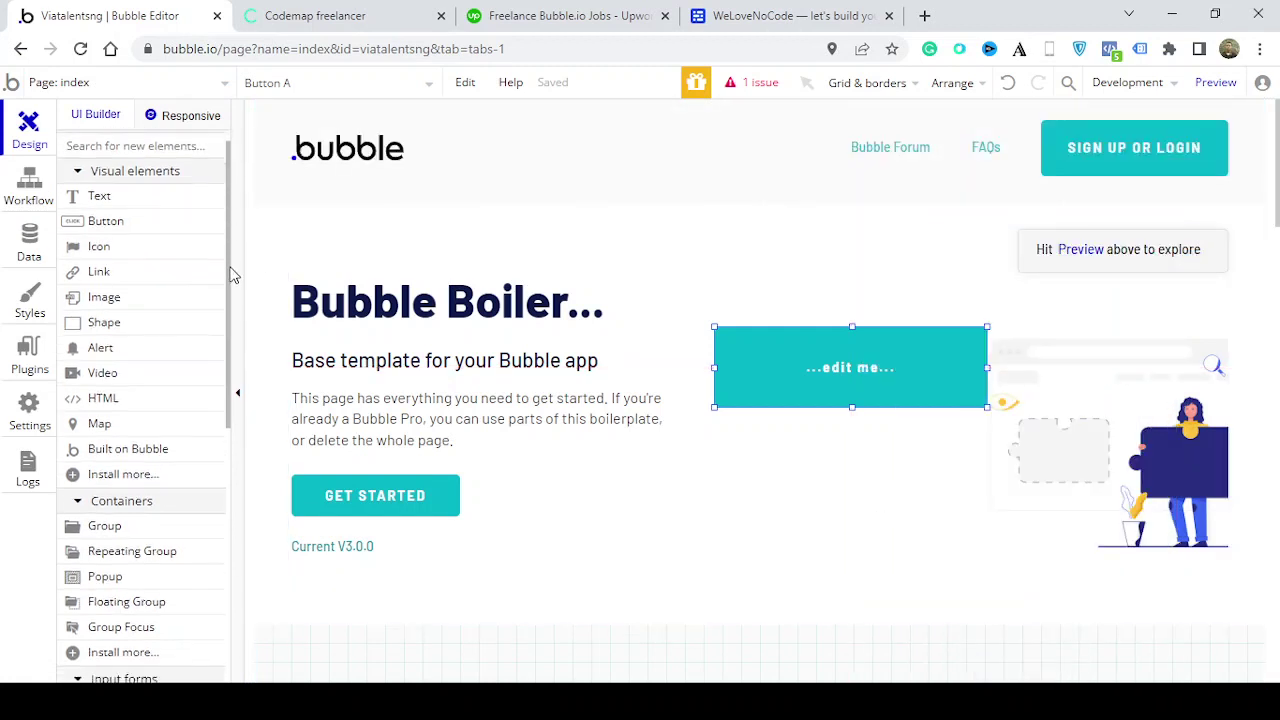
{"action": "scroll", "coordinate": [230, 272], "scroll_direction": "down", "scroll_amount": 3}
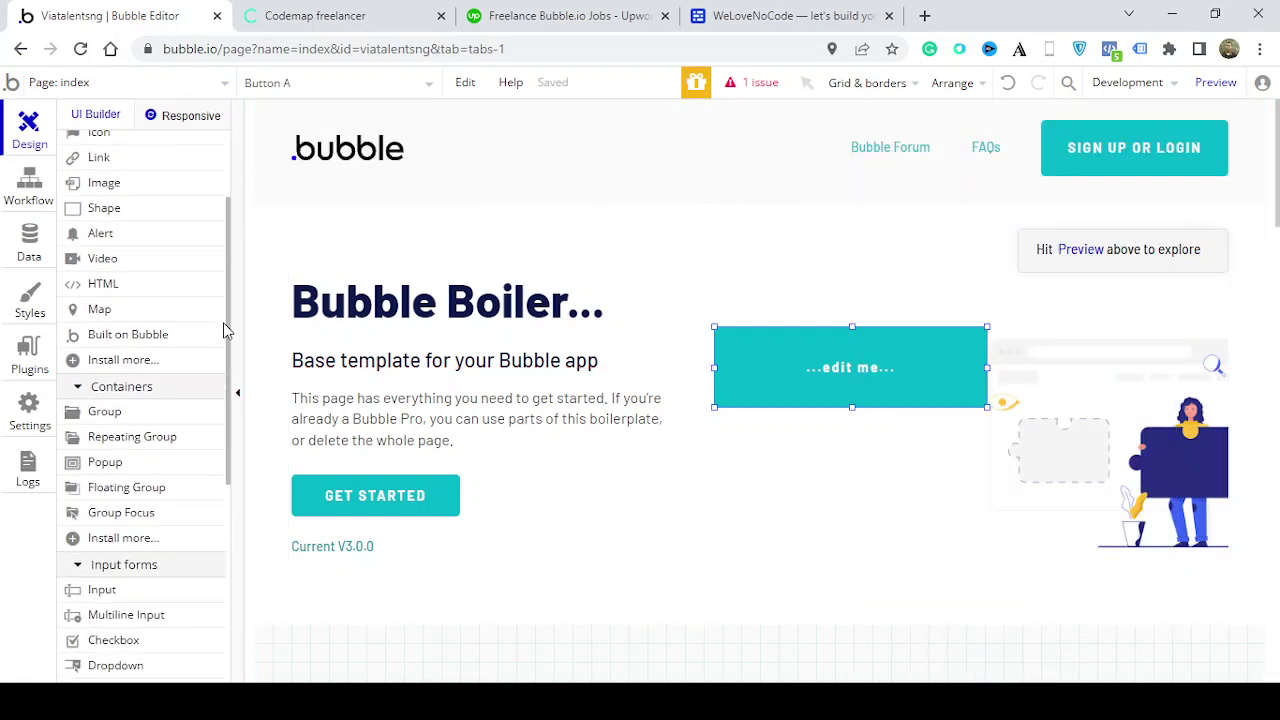
{"action": "scroll", "coordinate": [226, 300], "scroll_direction": "up", "scroll_amount": 4}
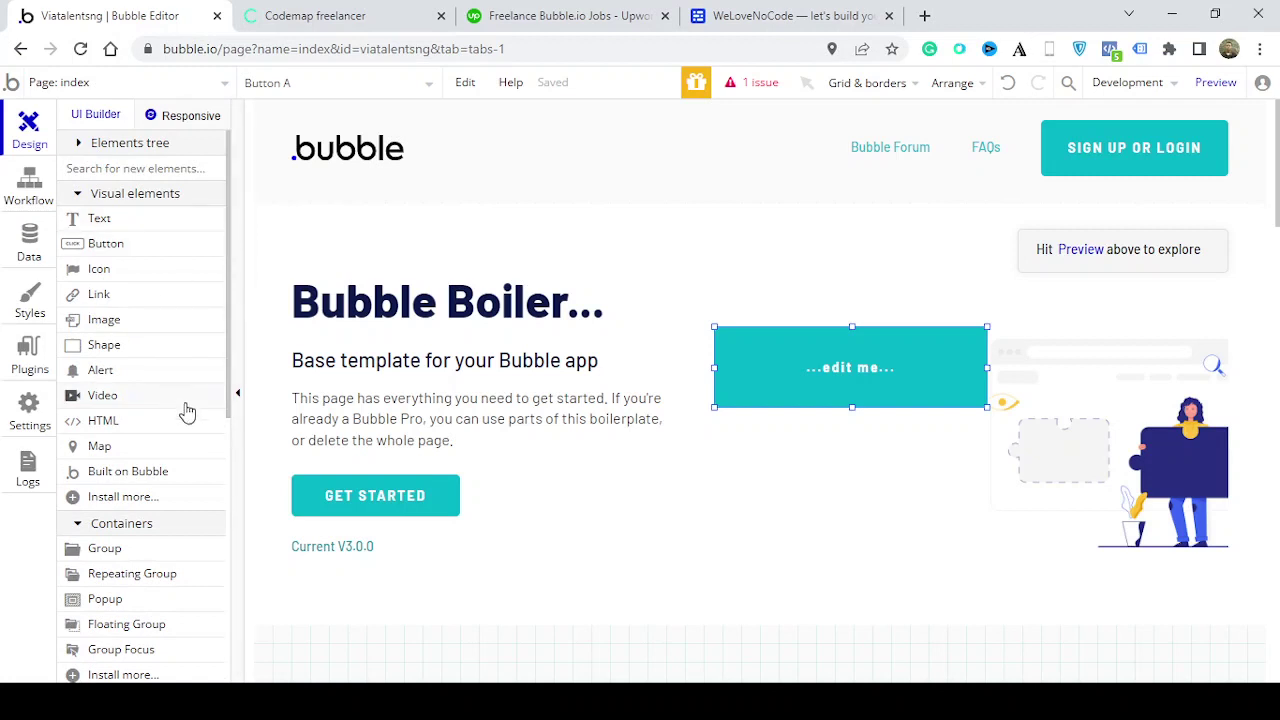
Check the index page's workflow, then open Data types showing the User fields
{"action": "left_click", "coordinate": [30, 186]}
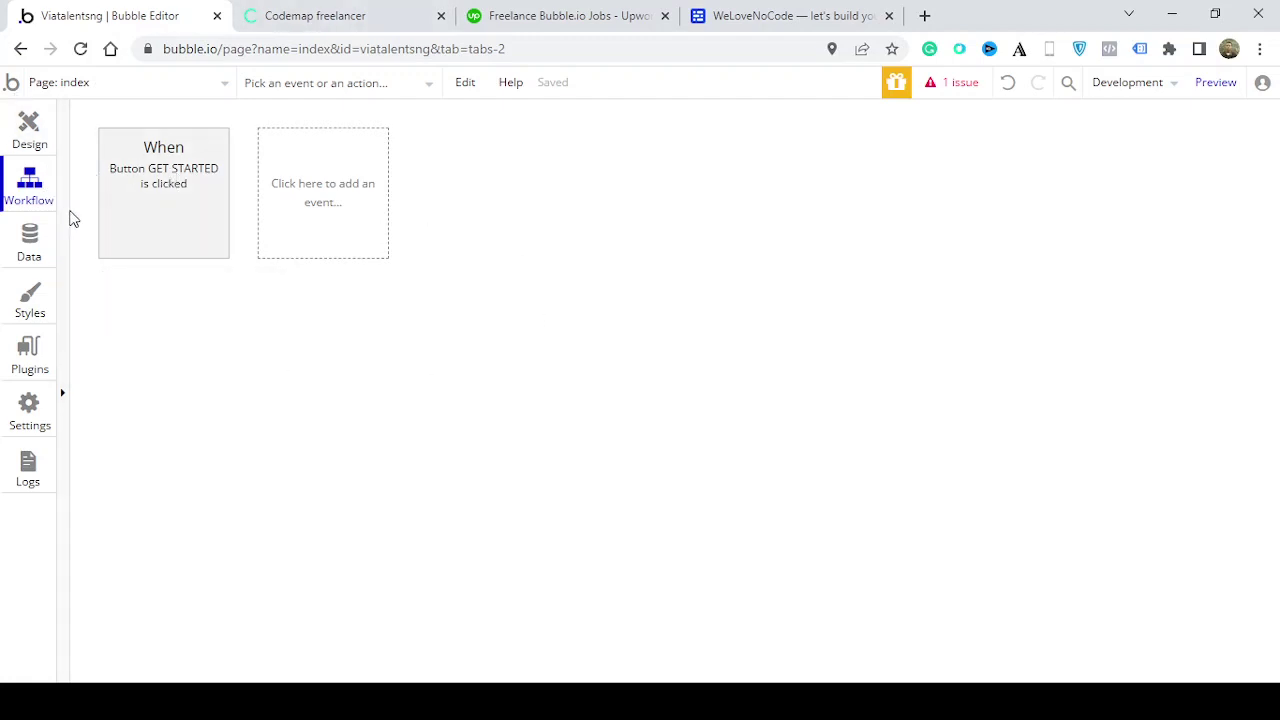
{"action": "left_click", "coordinate": [30, 245]}
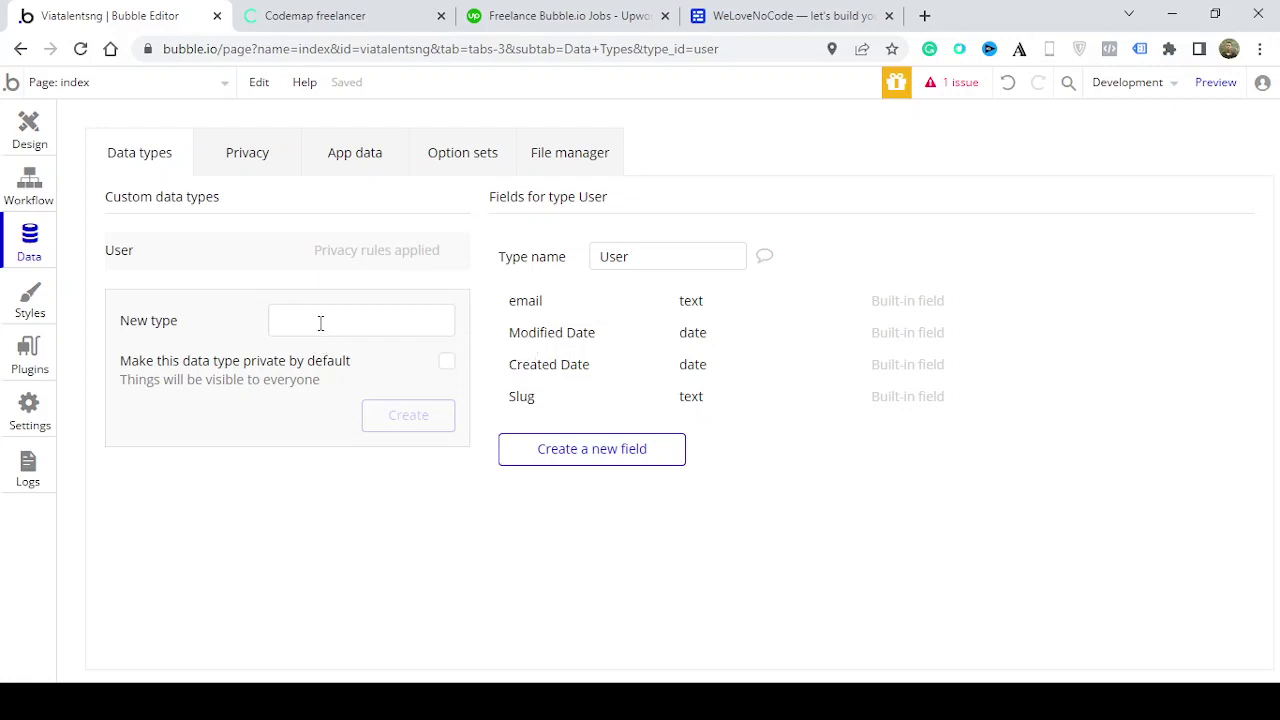
Create the School_register data type and open the Create a new field form
{"action": "left_click", "coordinate": [320, 318]}
{"action": "type", "text": "Schh"}
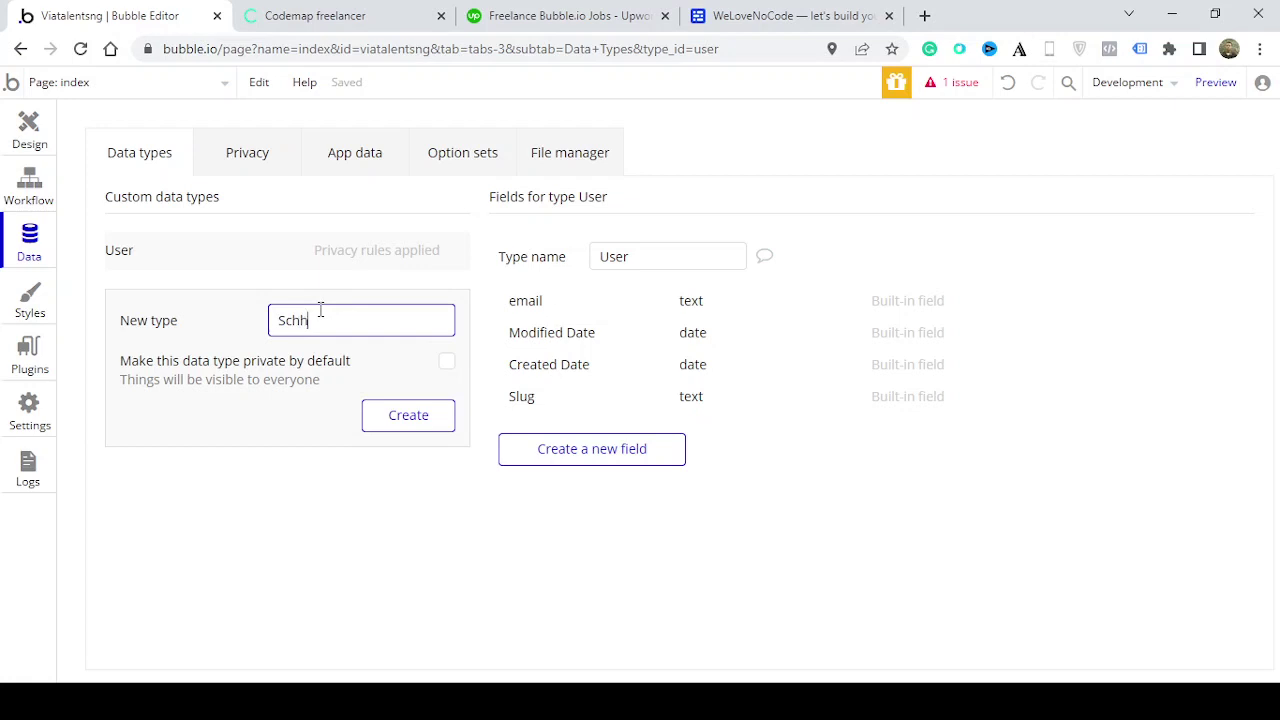
{"action": "key", "text": "BackSpace"}
{"action": "type", "text": "ool_register"}
{"action": "left_click", "coordinate": [429, 420]}
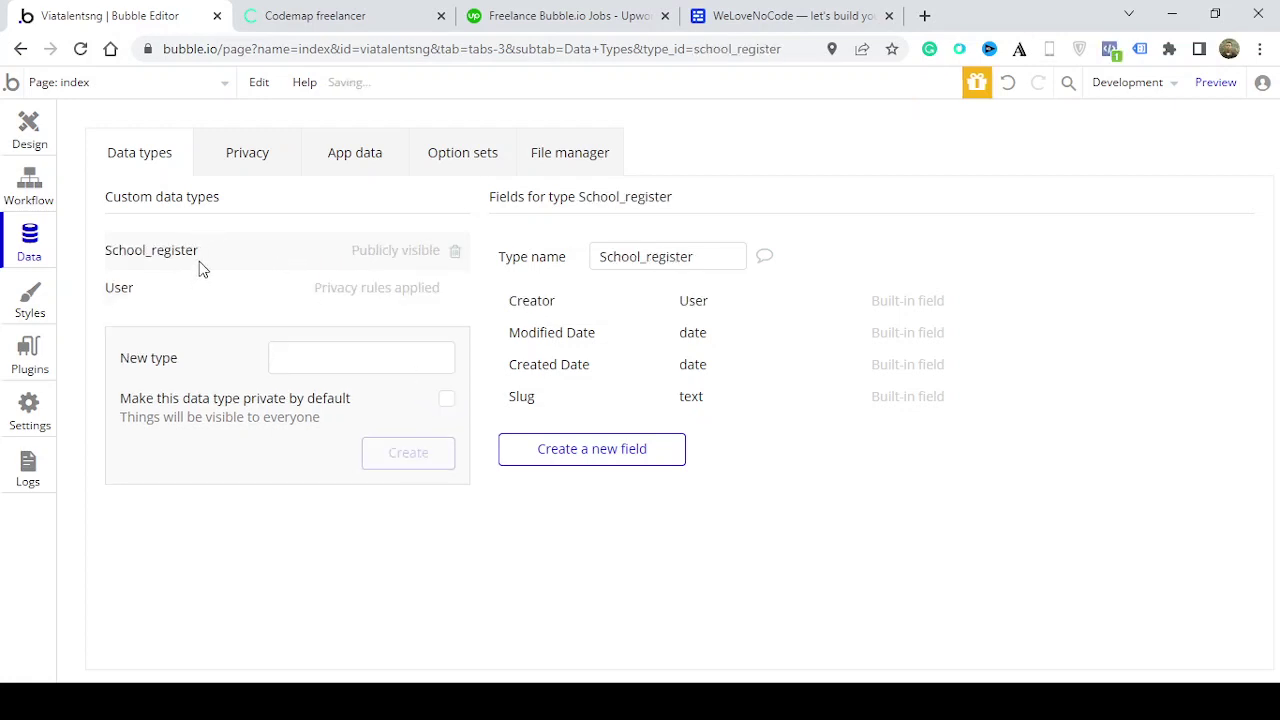
{"action": "left_click", "coordinate": [630, 452]}
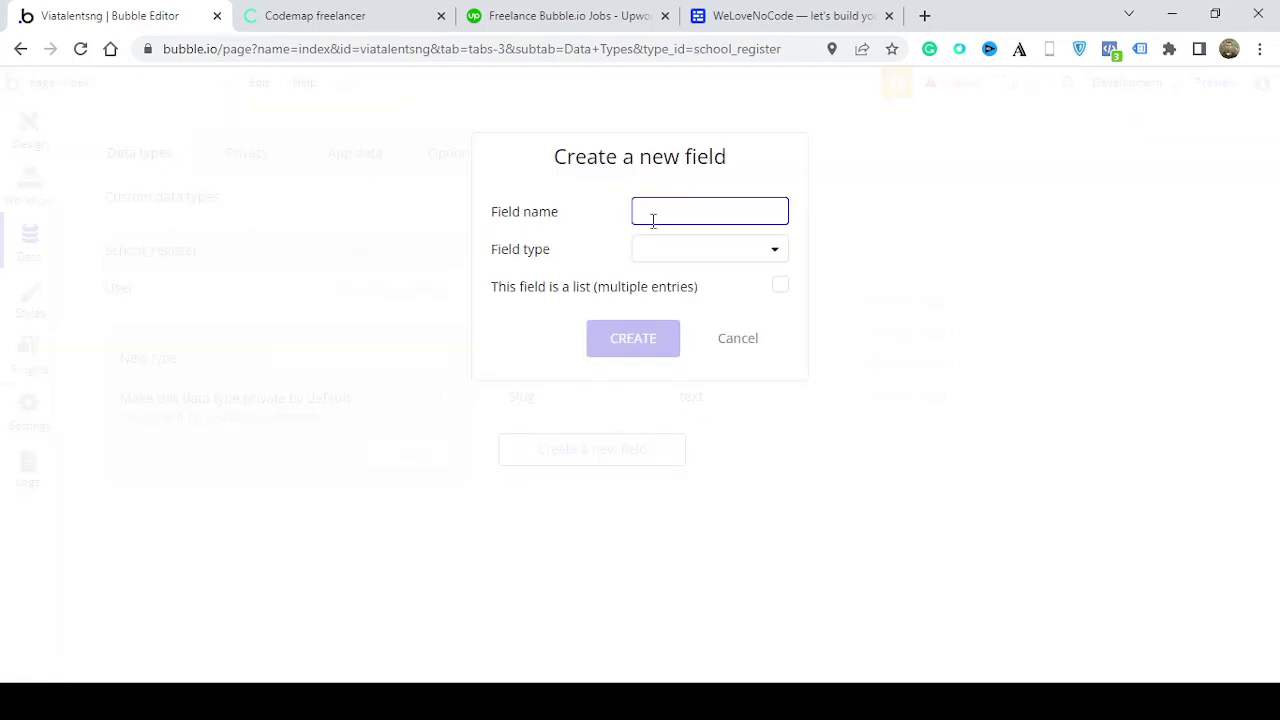
Add a student_name field of type text to School_register
{"action": "type", "text": "student"}
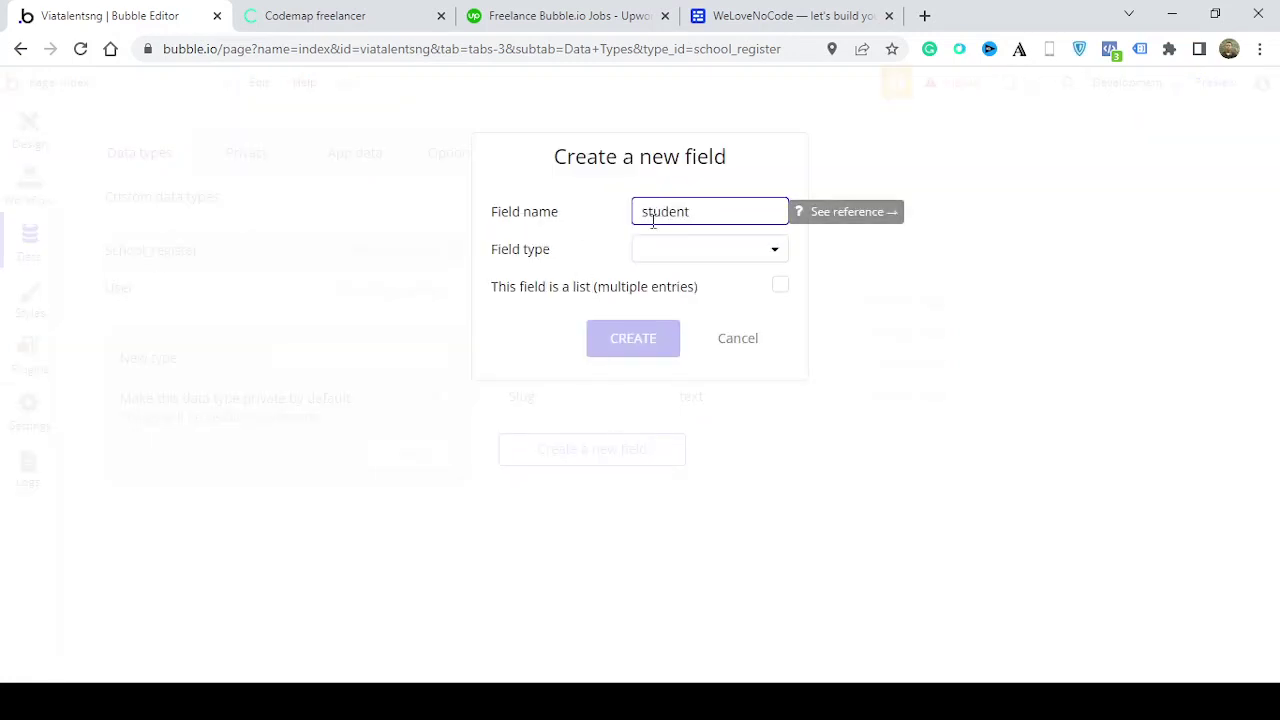
{"action": "type", "text": "_name"}
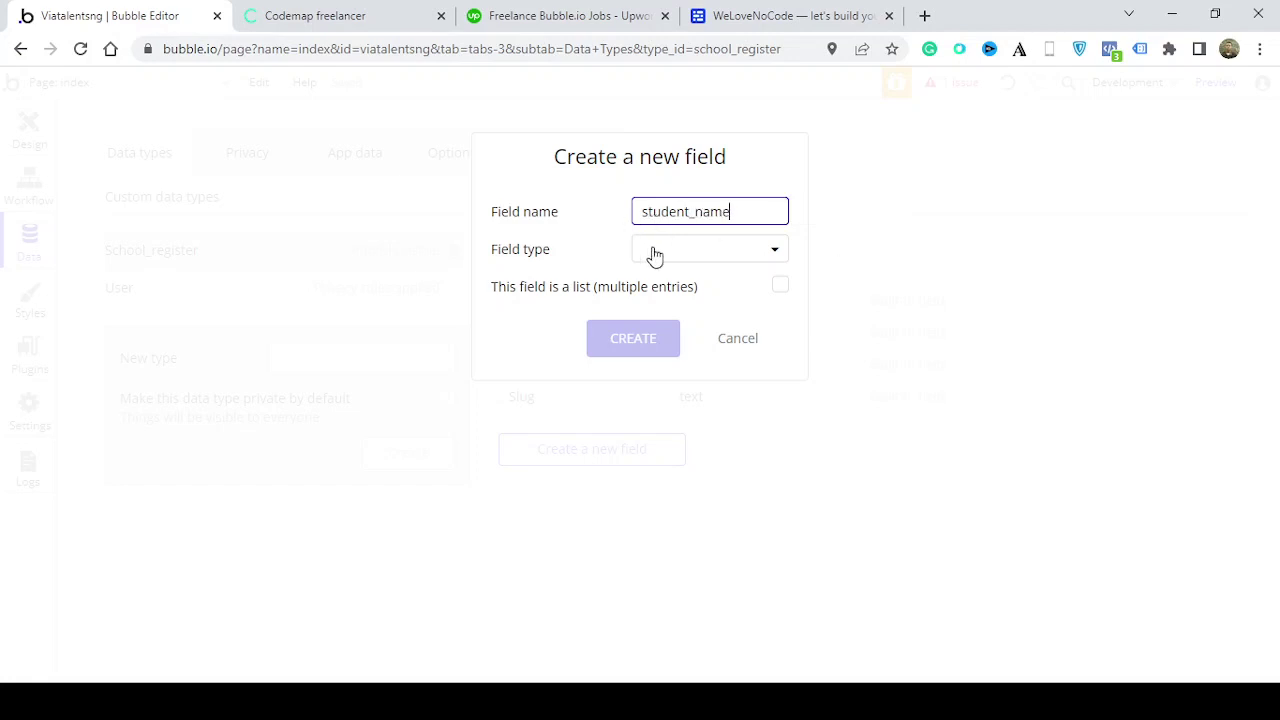
{"action": "left_click", "coordinate": [689, 257]}
{"action": "left_click", "coordinate": [680, 288]}
{"action": "left_click", "coordinate": [660, 338]}
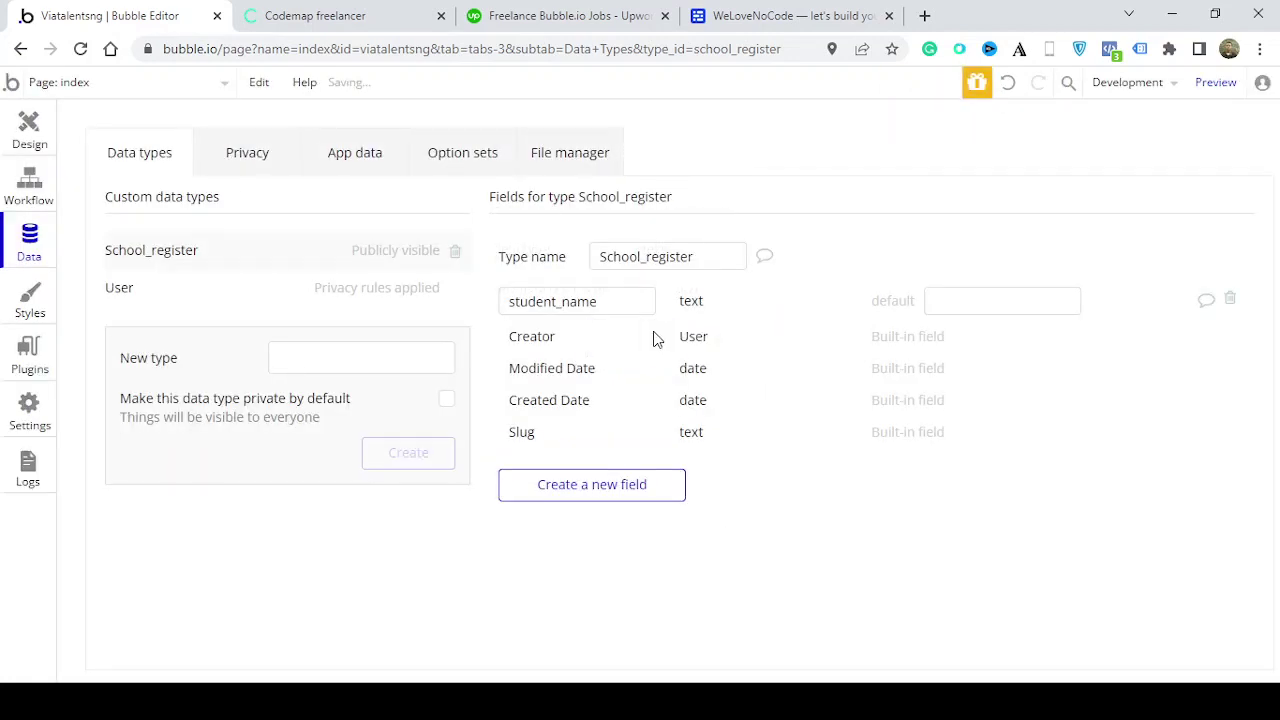
Add a student_ID field of type number, then return to the Design view
{"action": "left_click", "coordinate": [629, 495]}
{"action": "type", "text": "st"}
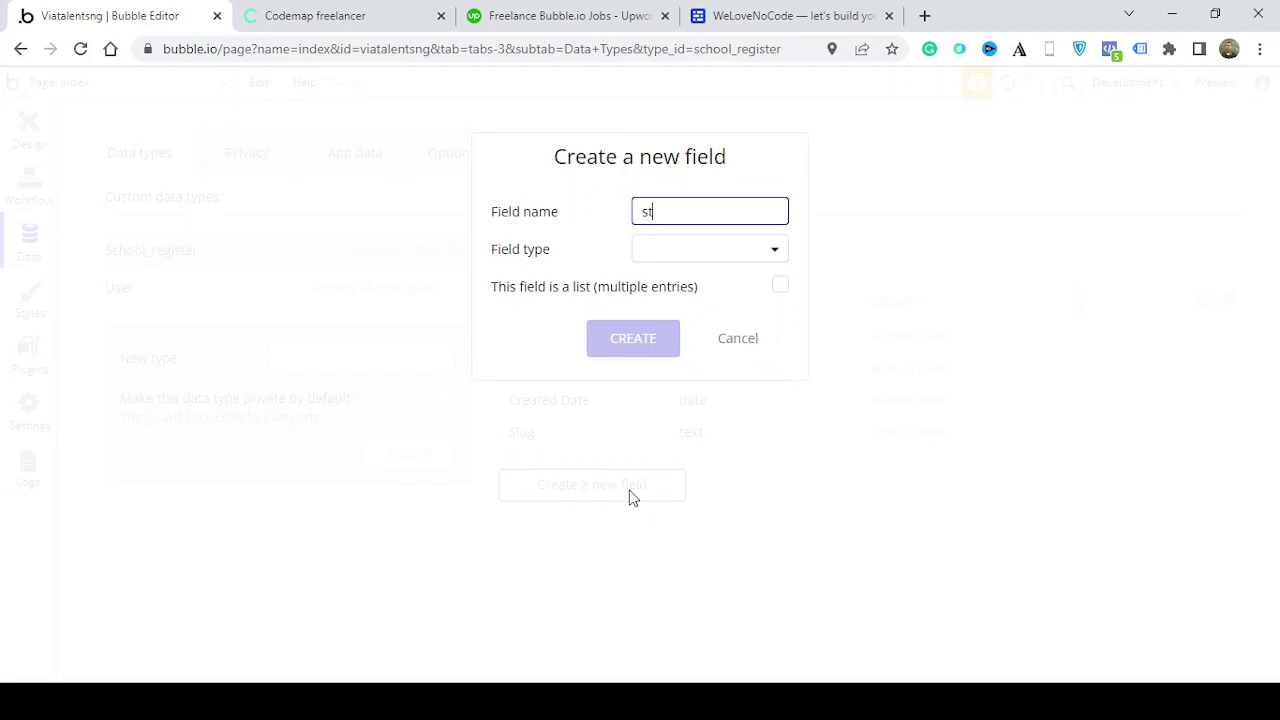
{"action": "type", "text": "udent_IDn"}
{"action": "left_click", "coordinate": [707, 246]}
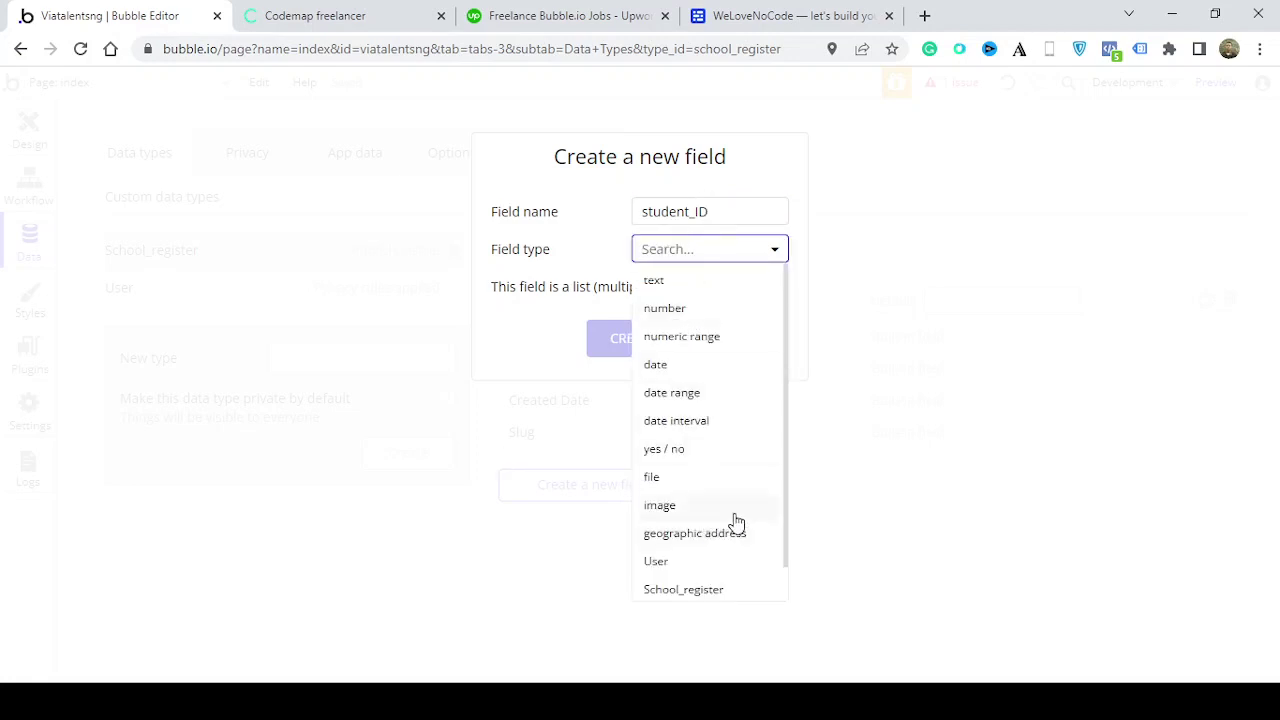
{"action": "left_click_drag", "start_coordinate": [787, 494], "coordinate": [788, 543]}
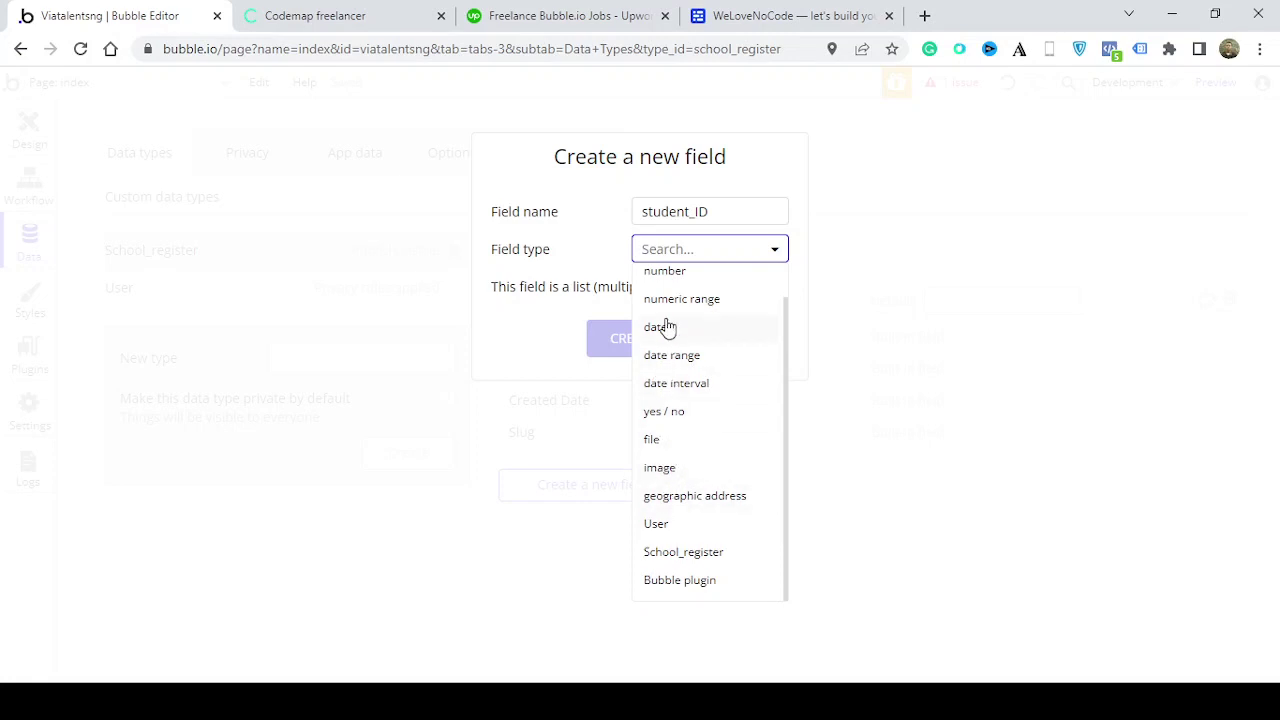
{"action": "left_click", "coordinate": [676, 272]}
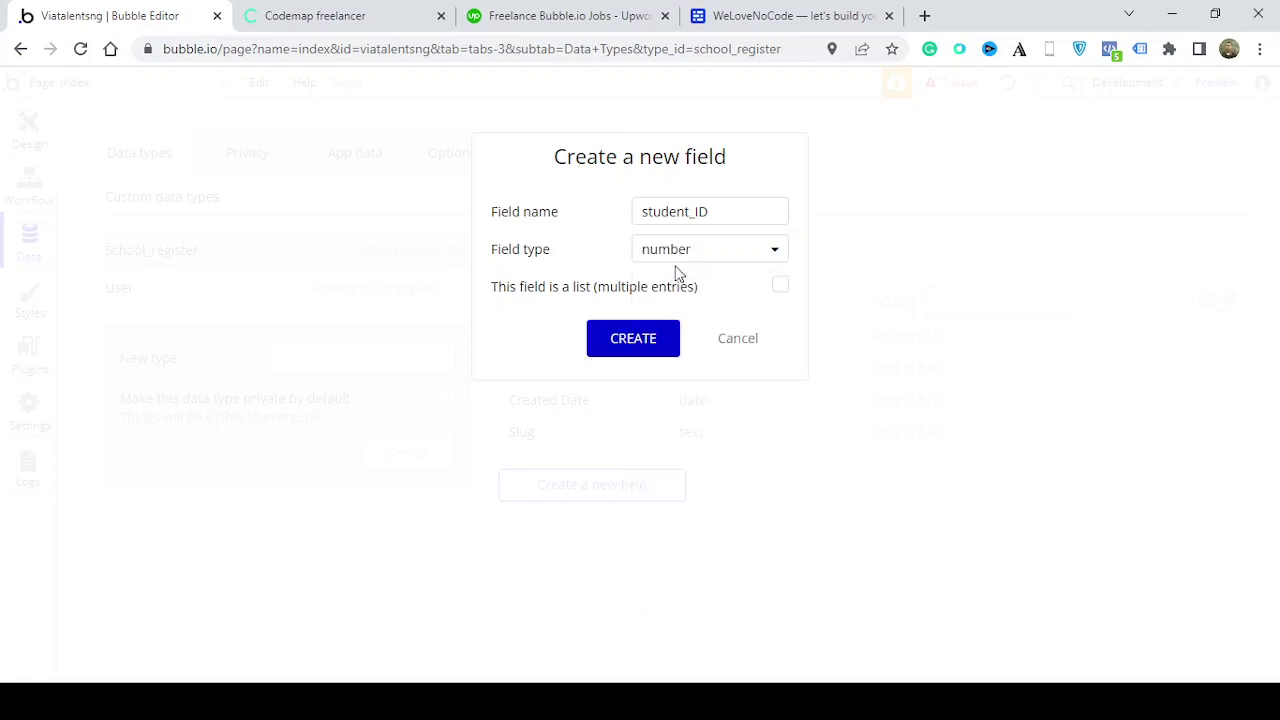
{"action": "left_click", "coordinate": [660, 350]}
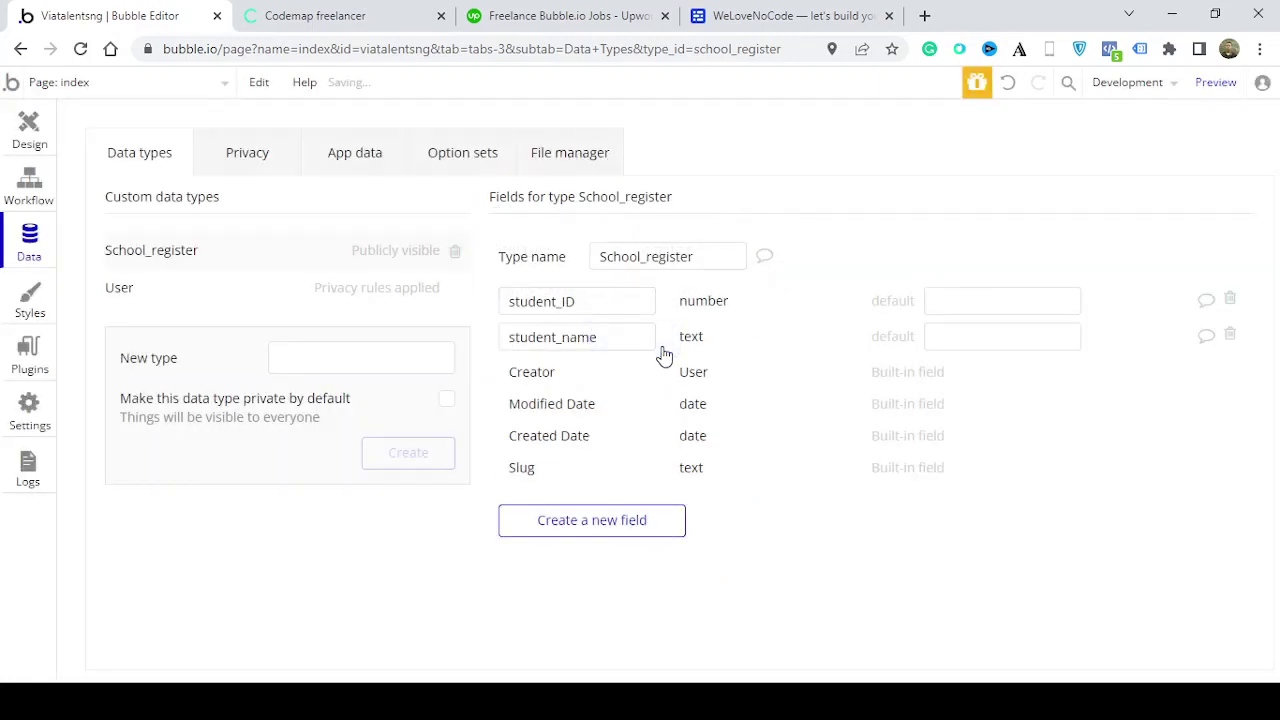
{"action": "left_click", "coordinate": [29, 130]}
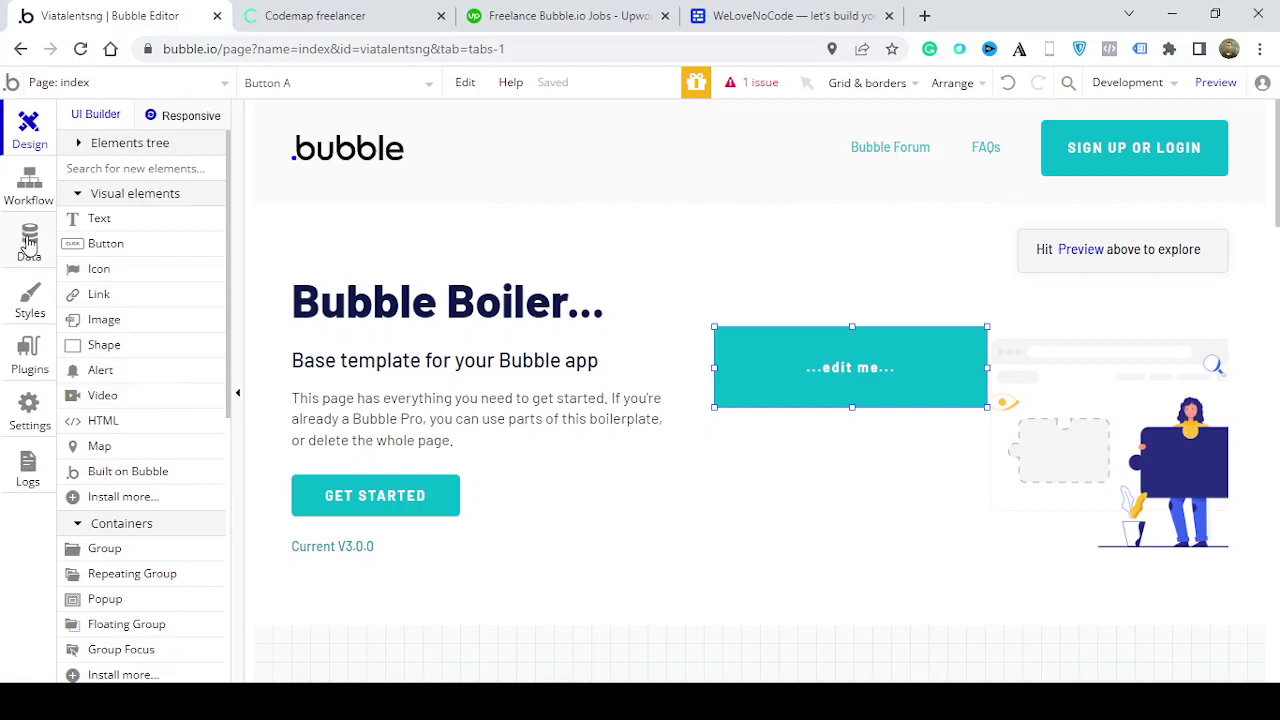
Show the app's element styles, with the Standard Alert style's settings displayed
{"action": "left_click", "coordinate": [44, 318]}
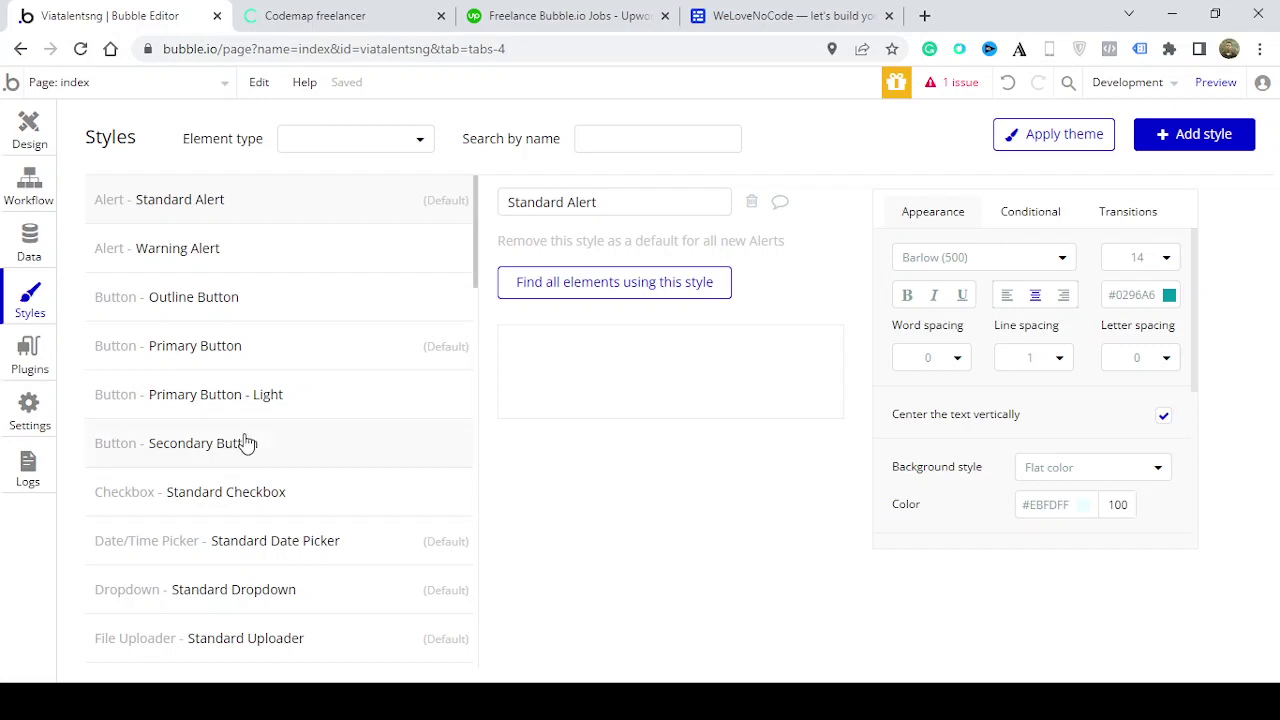
Review the installed plugins and the Free app plan, then return to the index page design
{"action": "left_click", "coordinate": [16, 368]}
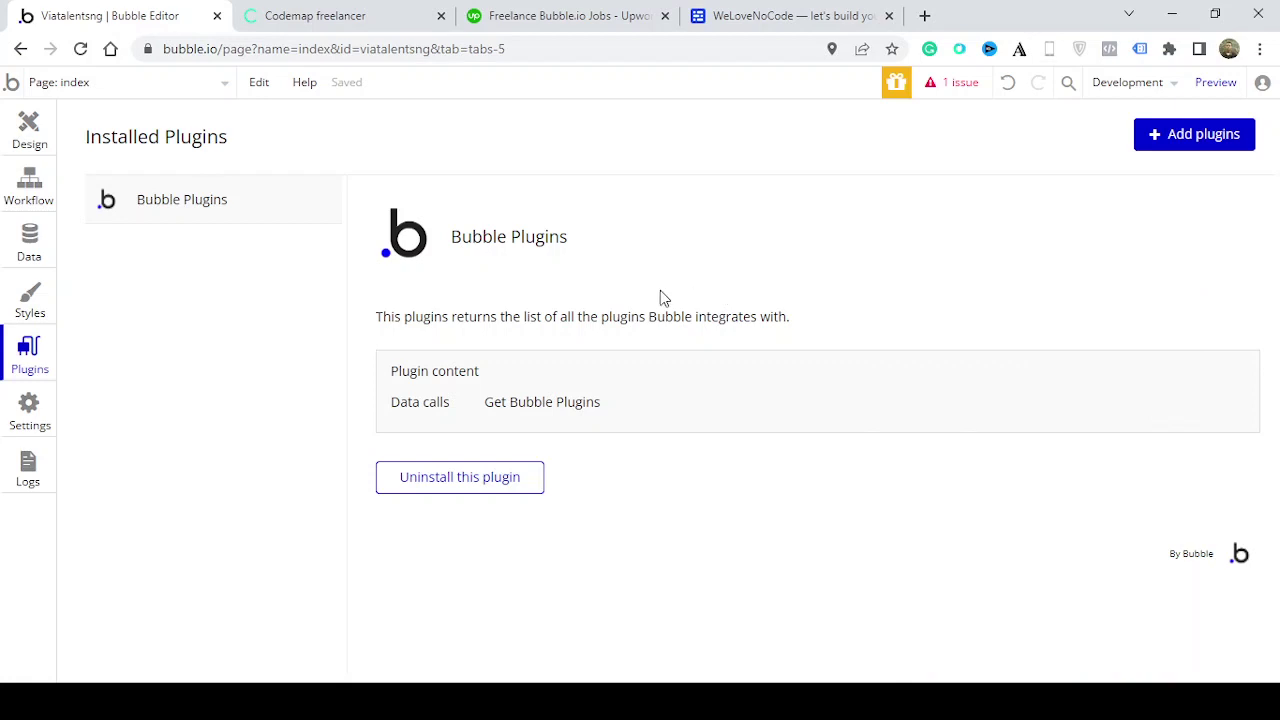
{"action": "left_click", "coordinate": [30, 130]}
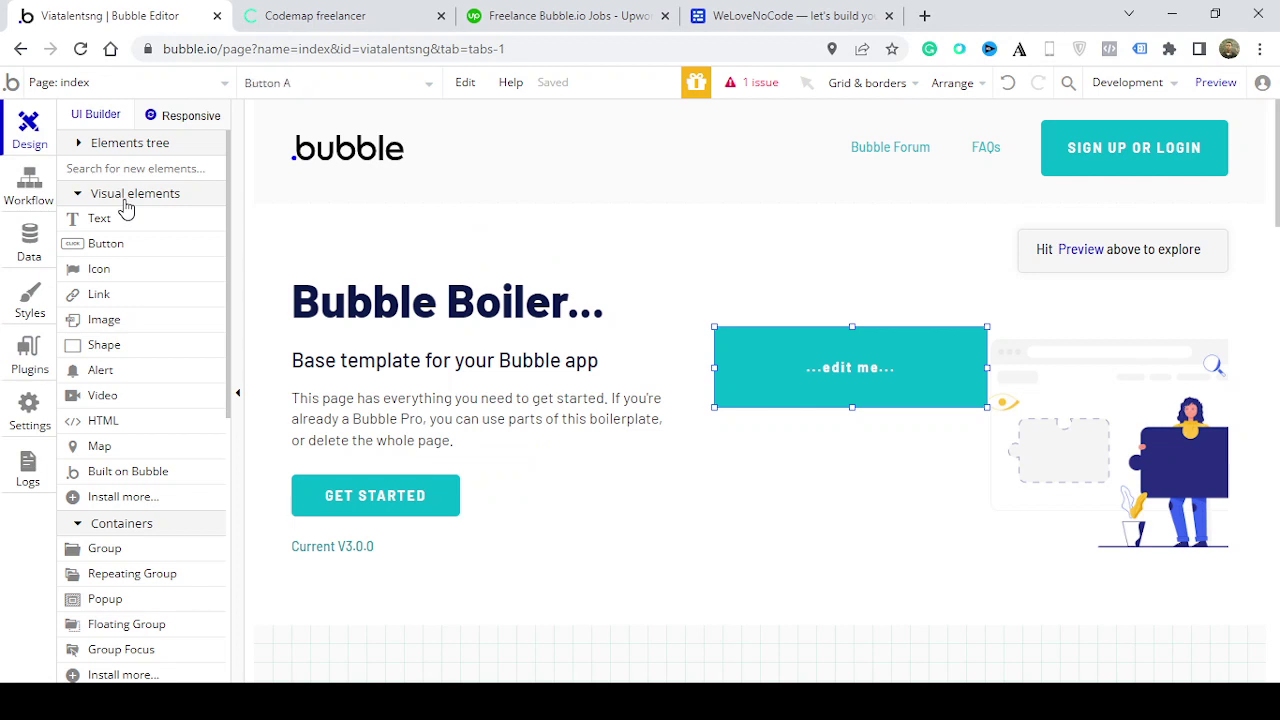
{"action": "left_click", "coordinate": [30, 350]}
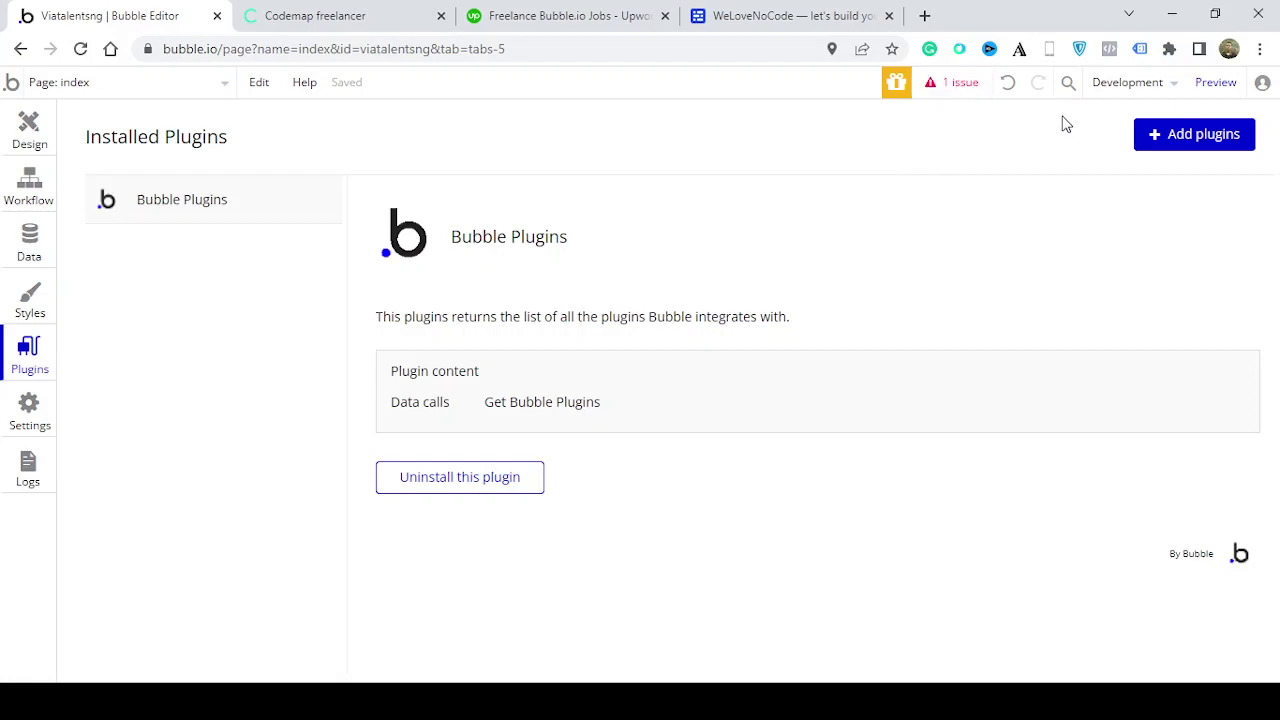
{"action": "left_click", "coordinate": [14, 420]}
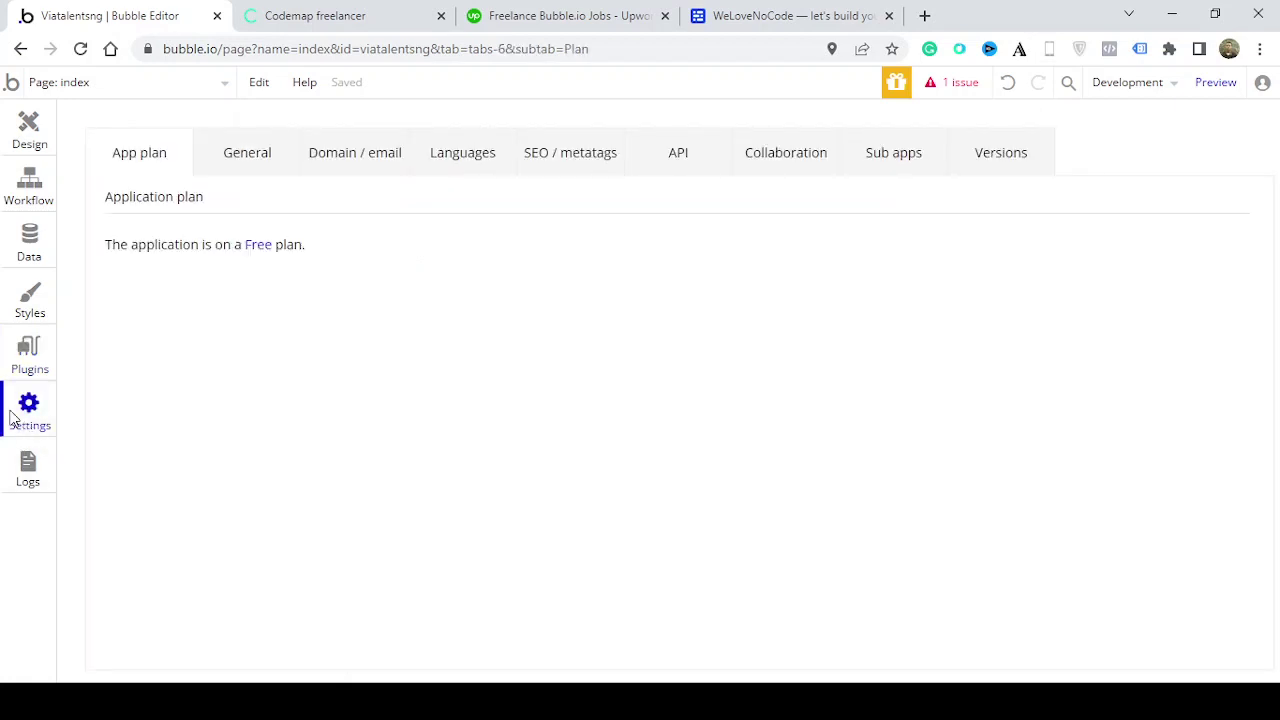
{"action": "left_click", "coordinate": [46, 135]}
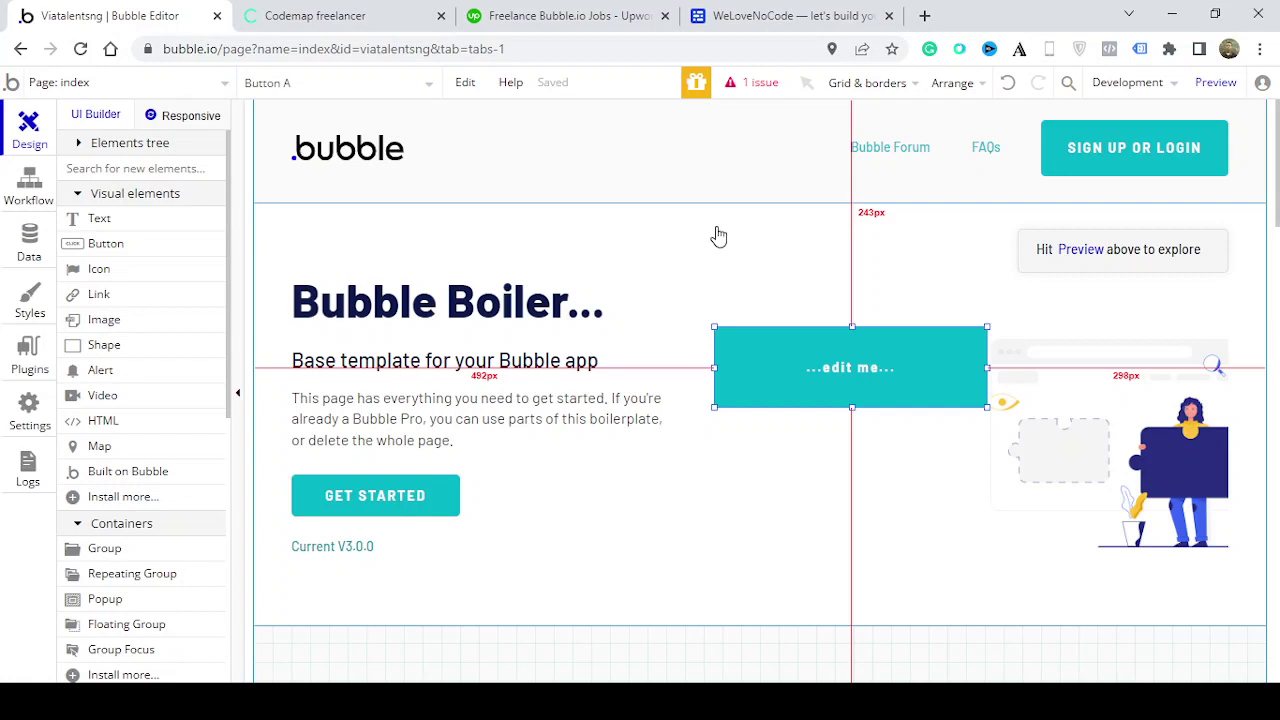
Delete the template header and hero content group, then target the hero image group next
{"action": "right_click", "coordinate": [845, 184]}
{"action": "left_click", "coordinate": [866, 143]}
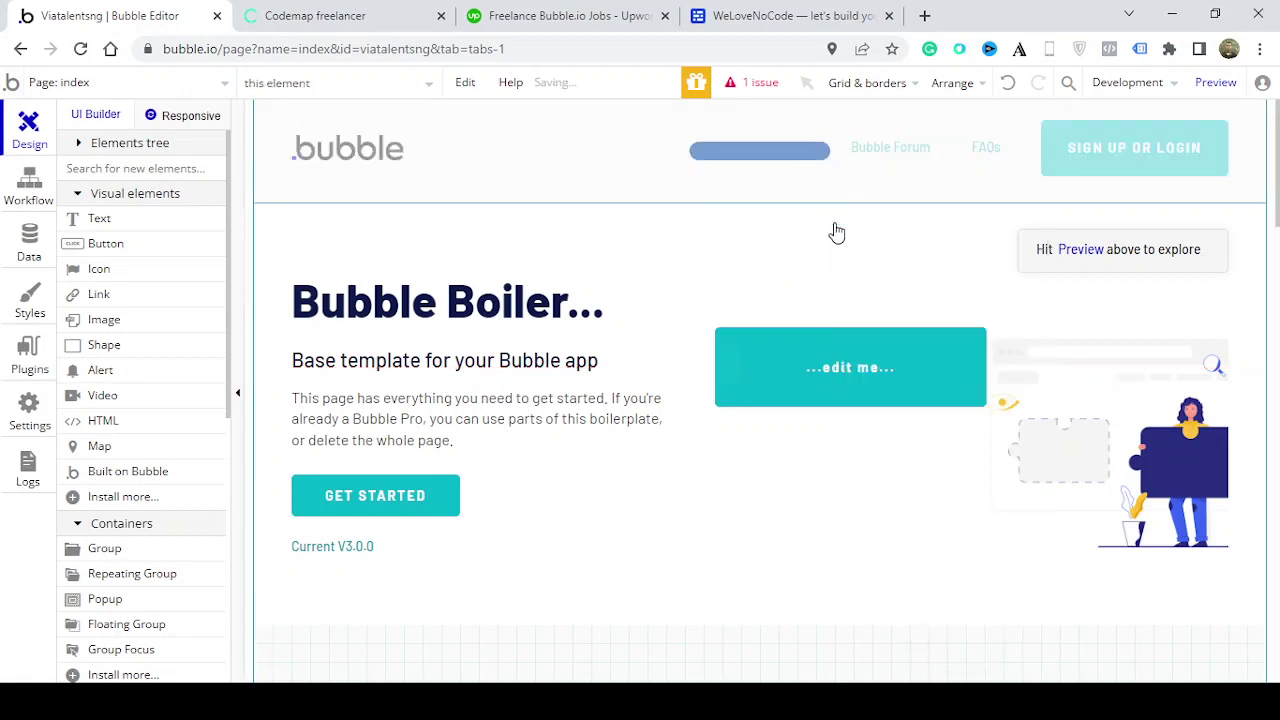
{"action": "right_click", "coordinate": [823, 271]}
{"action": "left_click", "coordinate": [790, 223]}
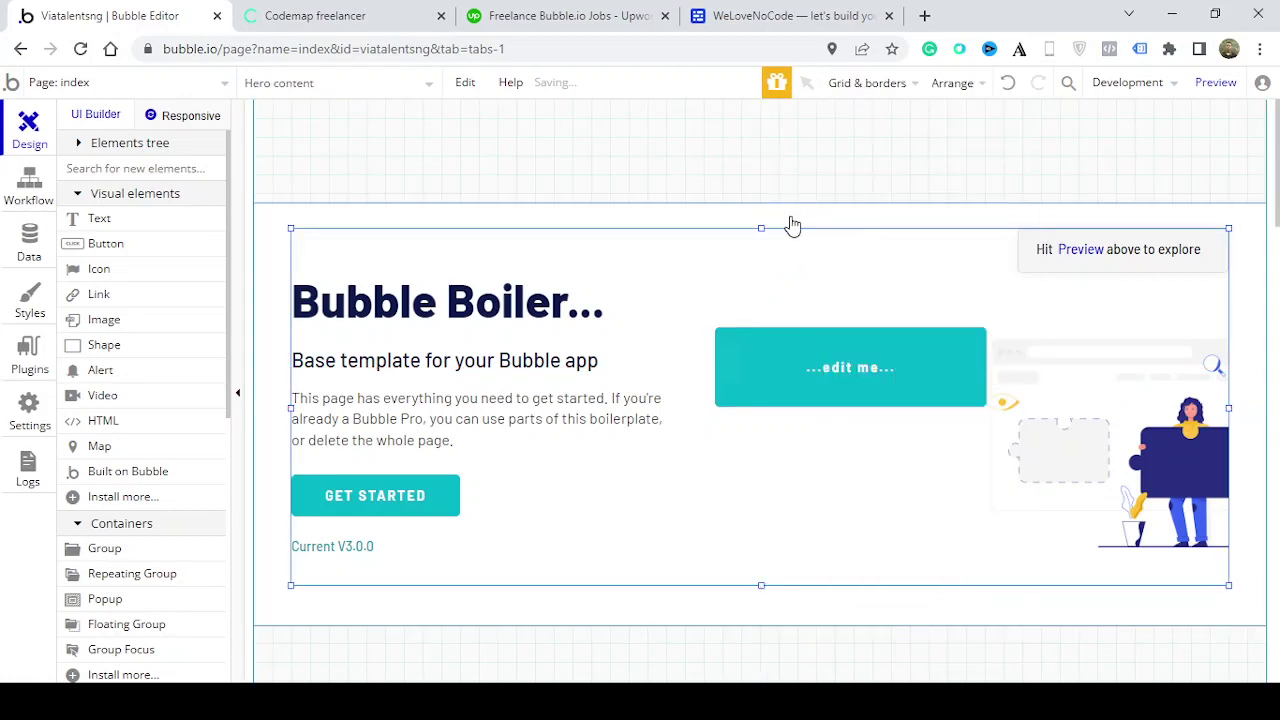
{"action": "right_click", "coordinate": [790, 223]}
{"action": "left_click", "coordinate": [822, 112]}
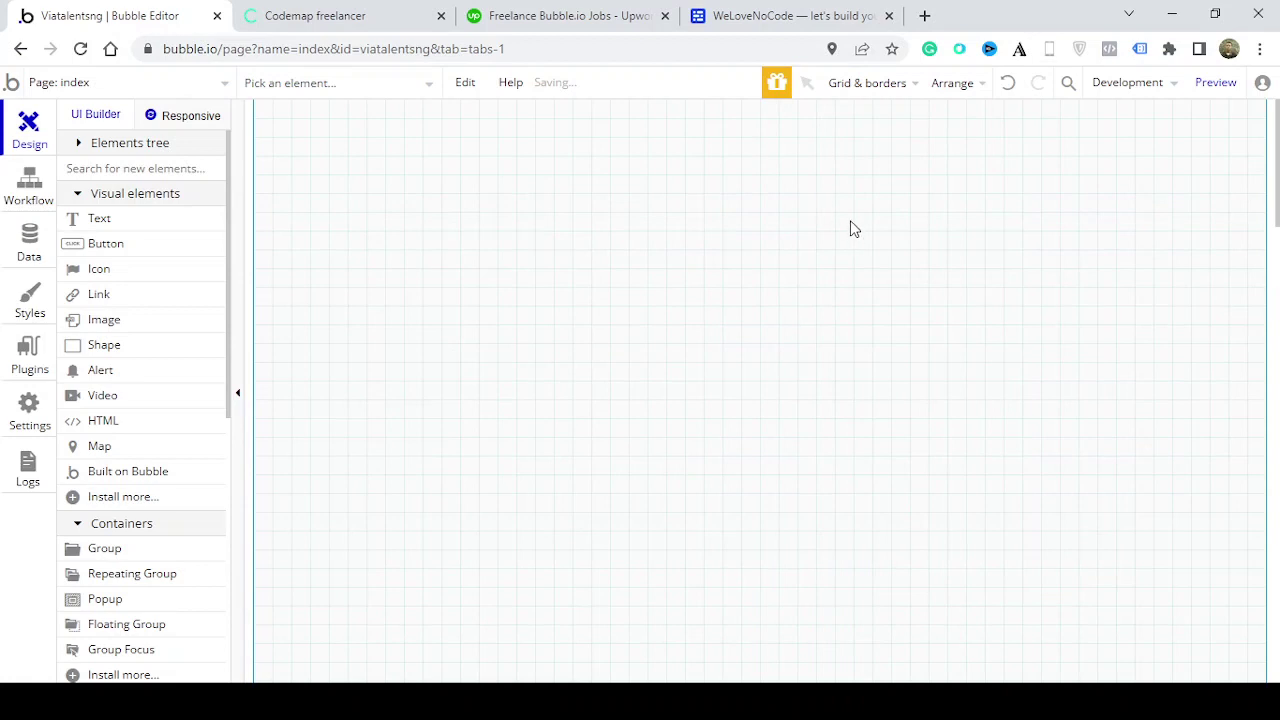
{"action": "scroll", "coordinate": [840, 250], "scroll_direction": "down", "scroll_amount": 15}
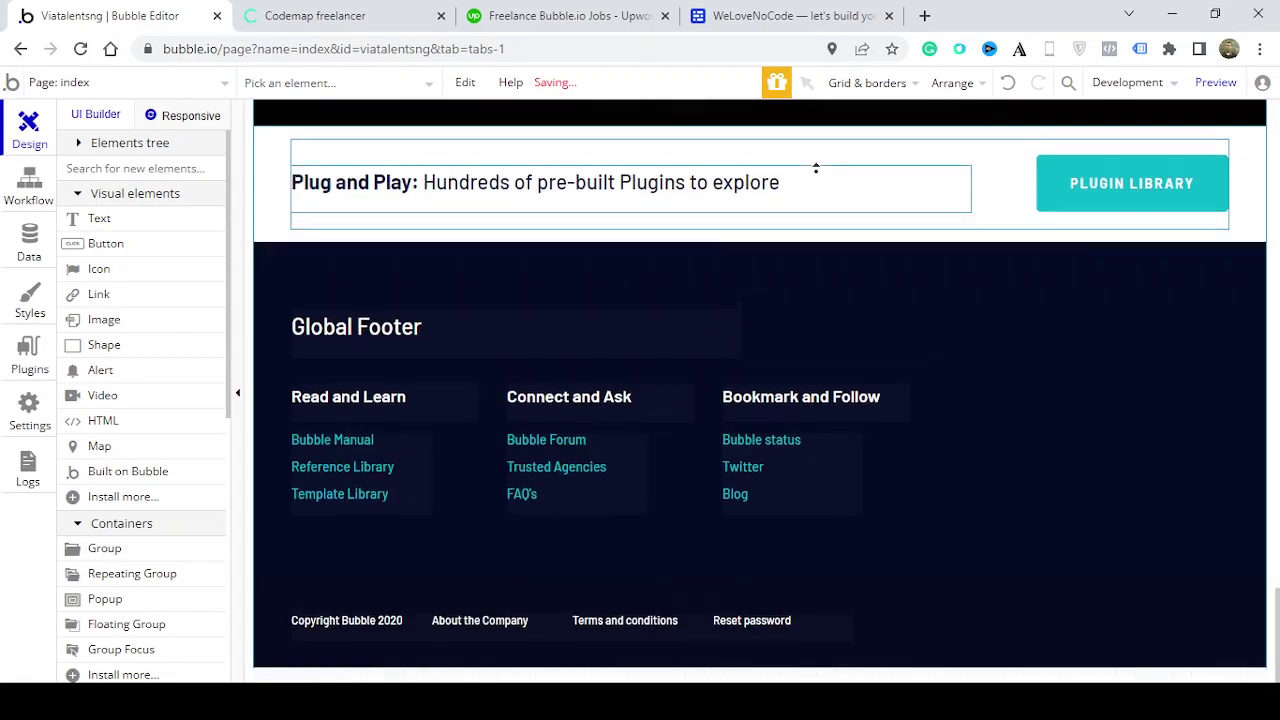
{"action": "scroll", "coordinate": [816, 168], "scroll_direction": "up", "scroll_amount": 10}
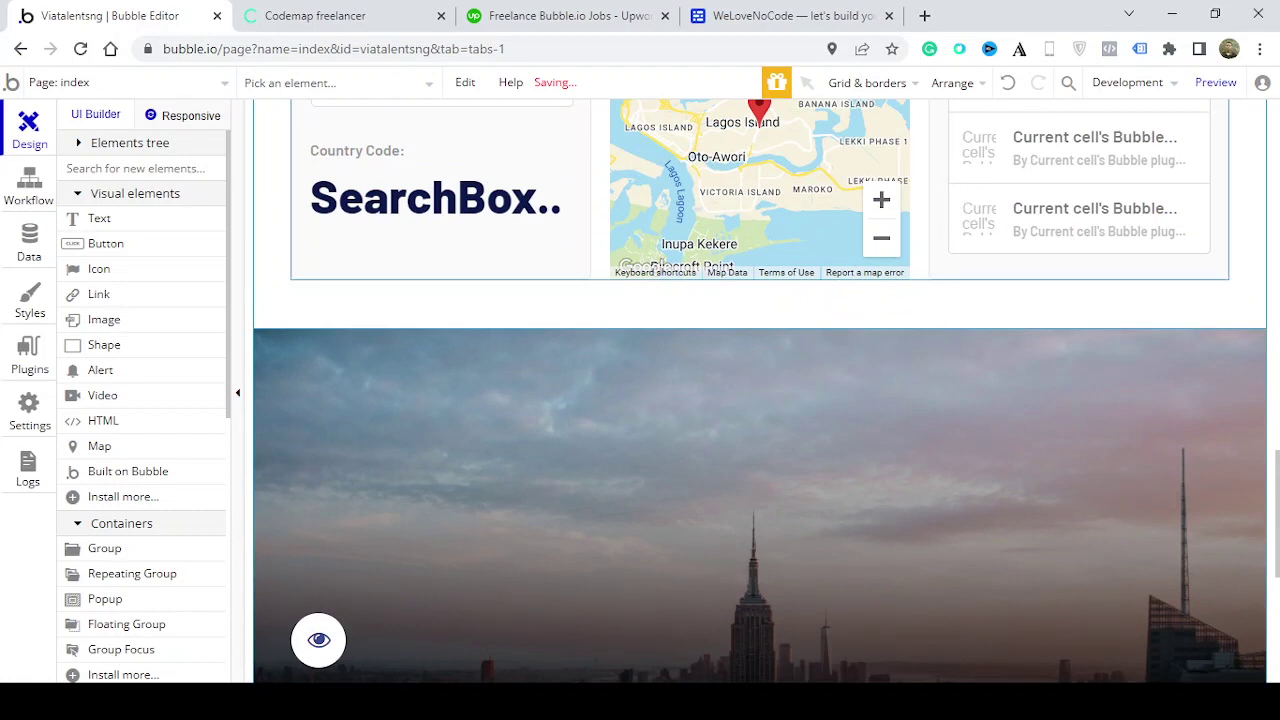
{"action": "right_click", "coordinate": [934, 320]}
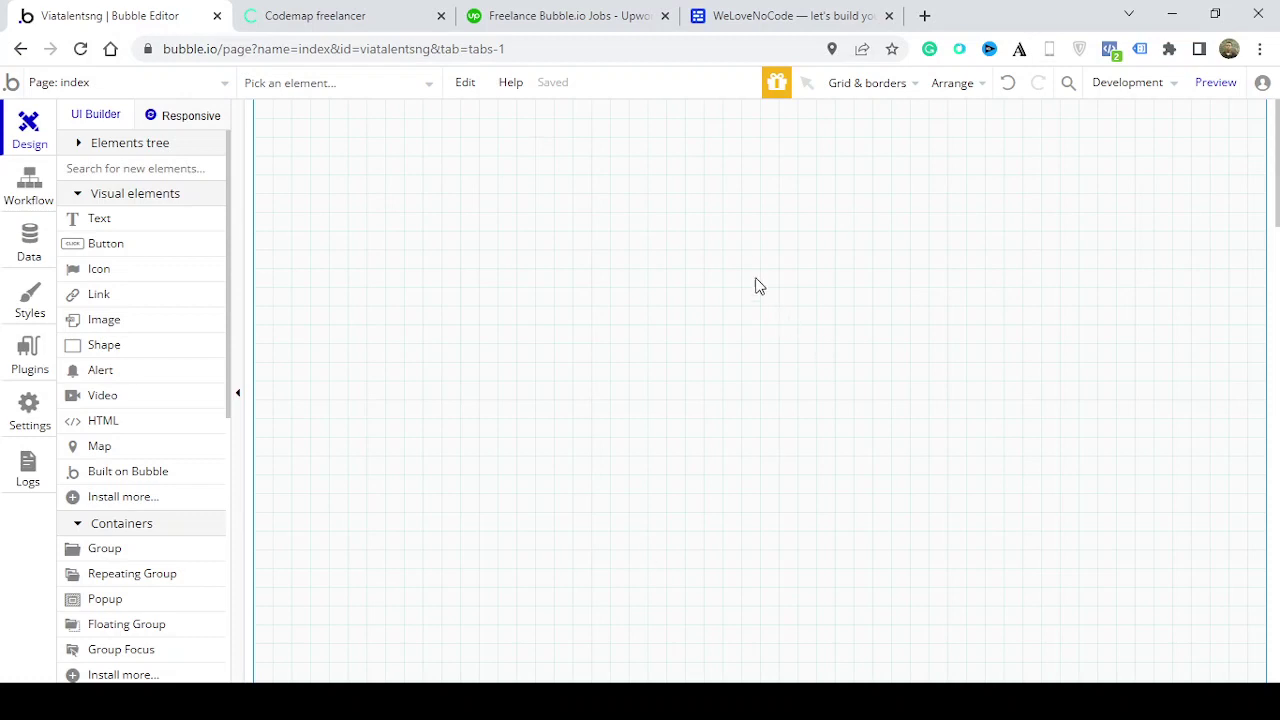
{"action": "double_click", "coordinate": [726, 221]}
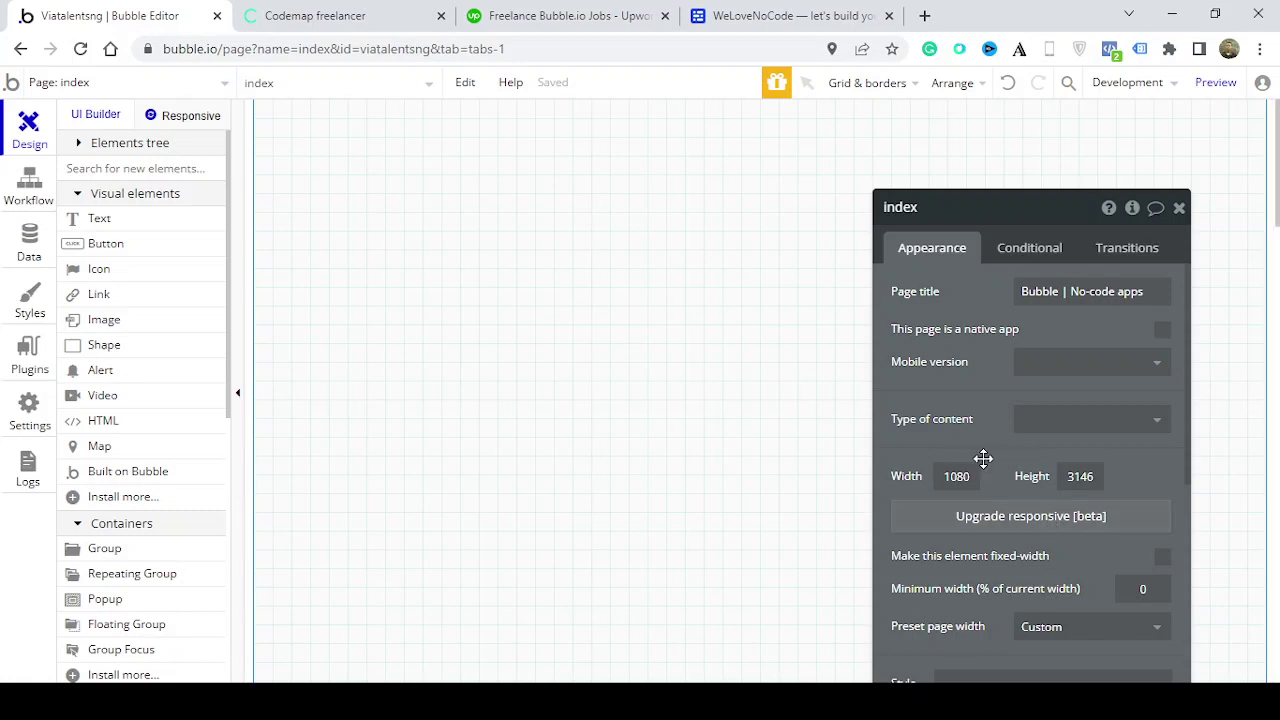
{"action": "left_click_drag", "start_coordinate": [976, 474], "coordinate": [920, 471]}
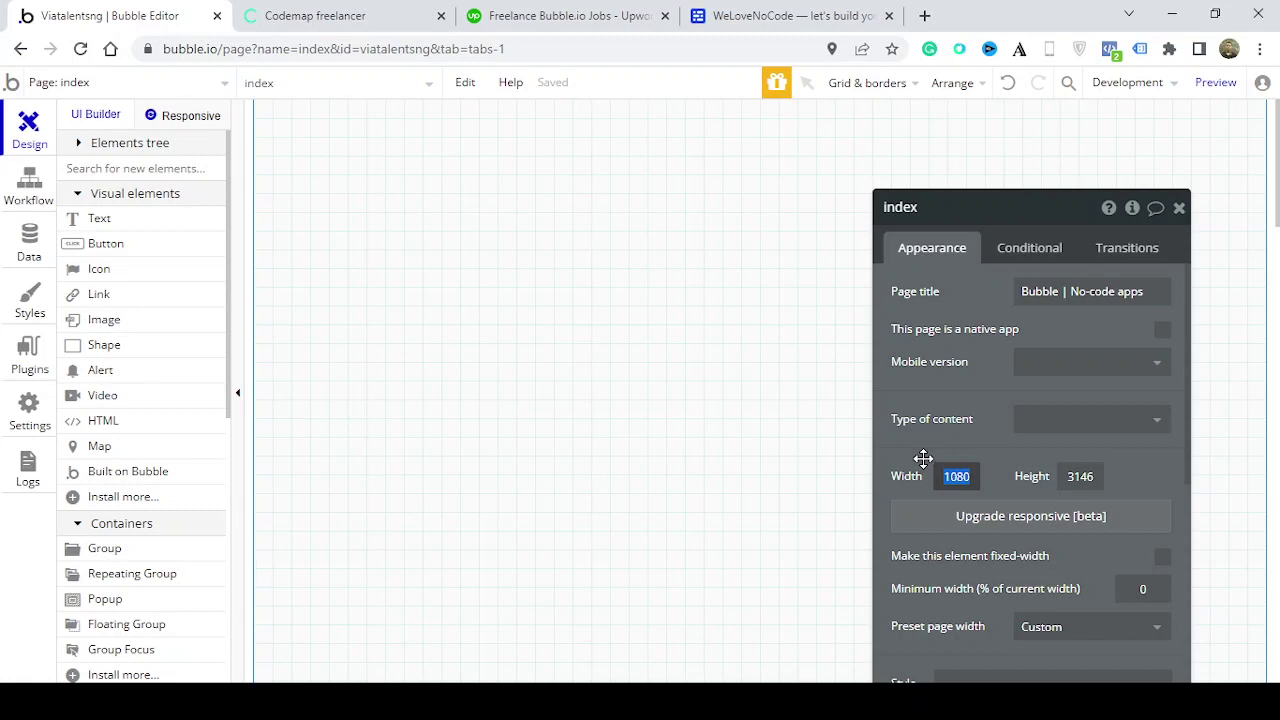
{"action": "type", "text": "960"}
{"action": "key", "text": "Tab"}
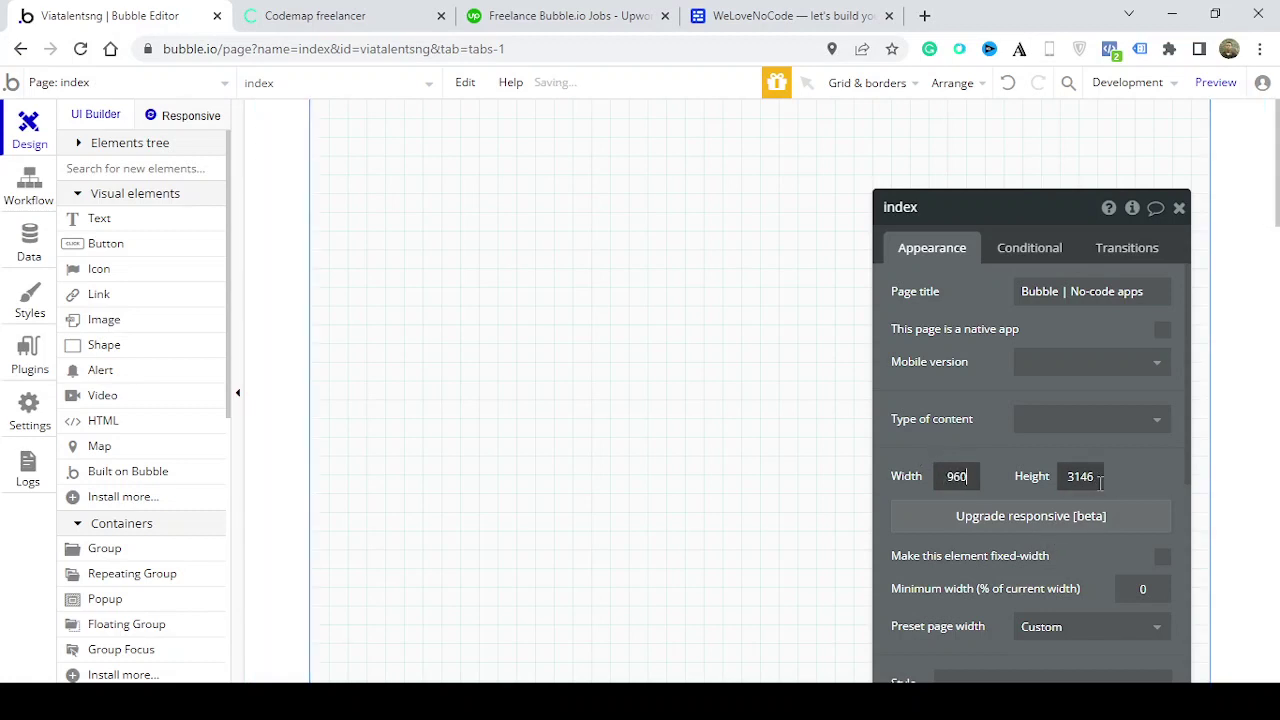
{"action": "type", "text": "2000"}
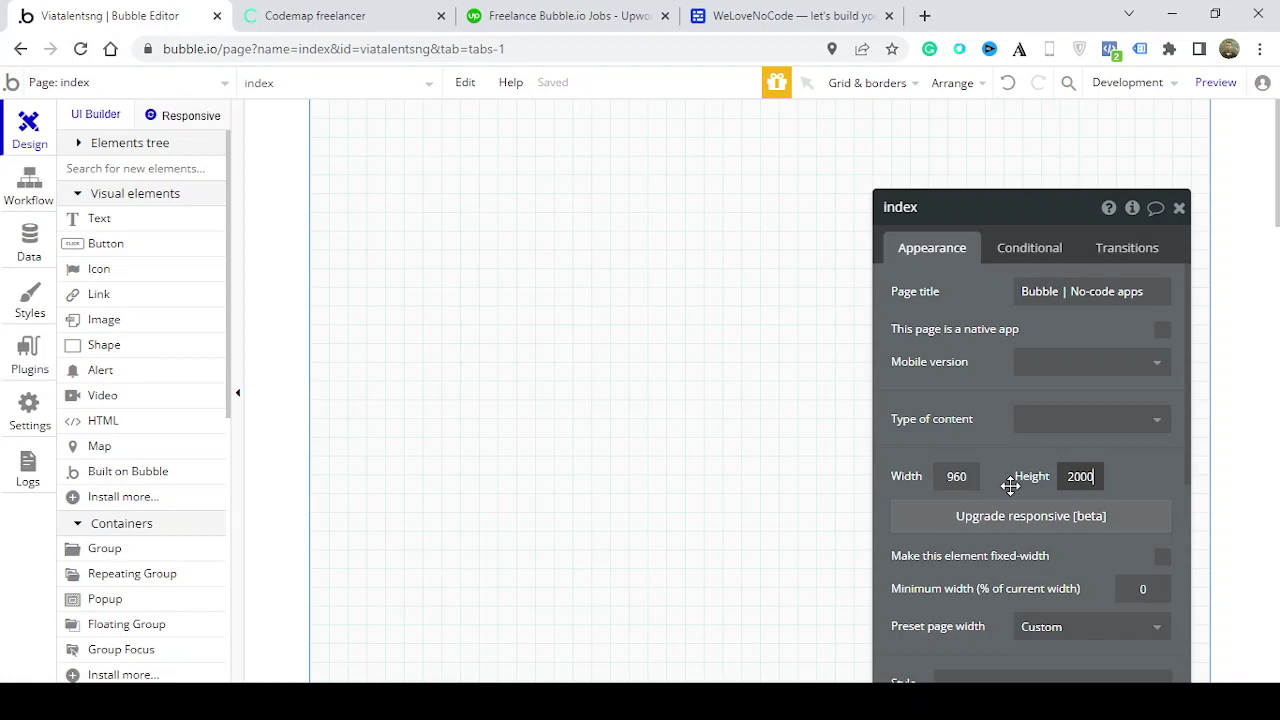
{"action": "left_click", "coordinate": [1134, 288]}
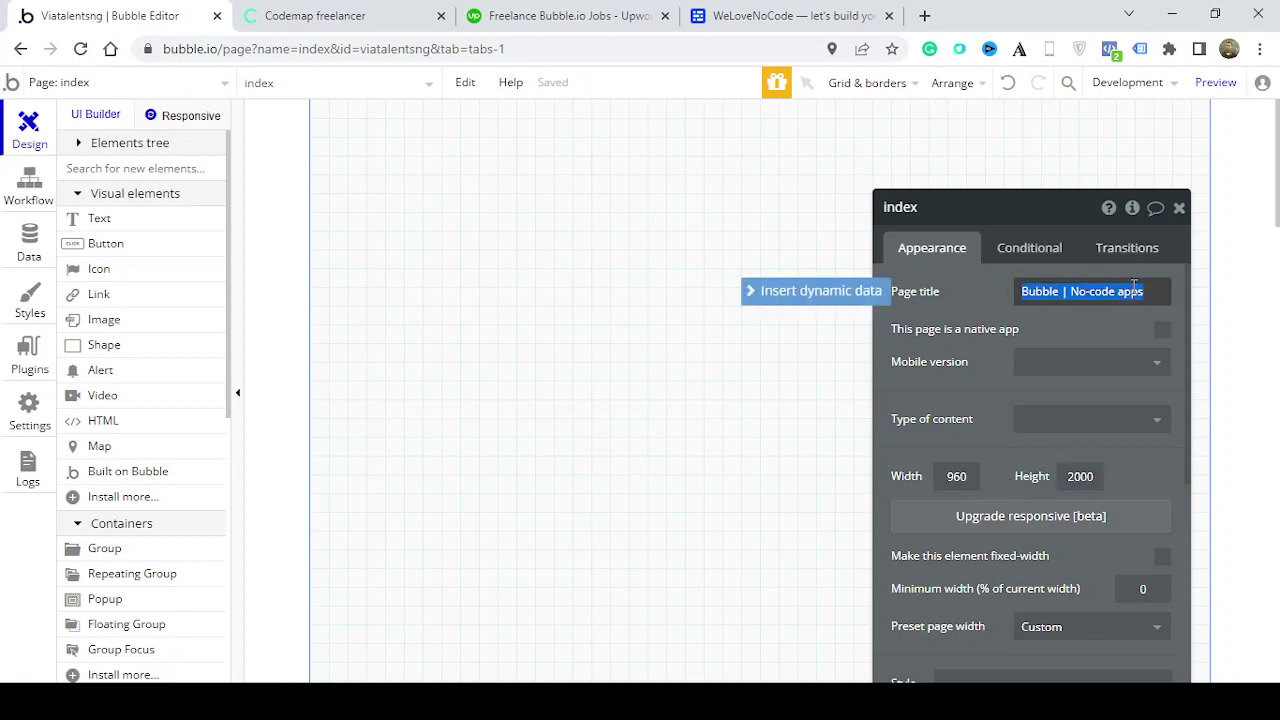
{"action": "type", "text": "Via"}
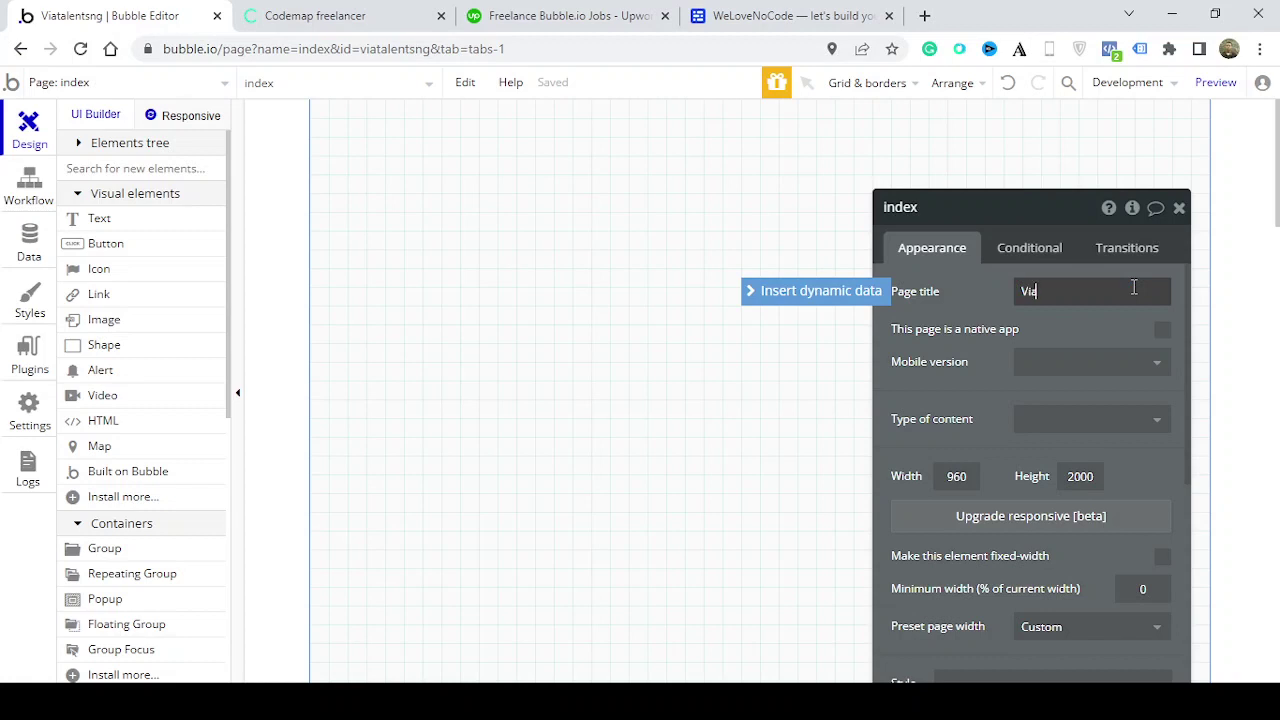
{"action": "type", "text": "talentsng"}
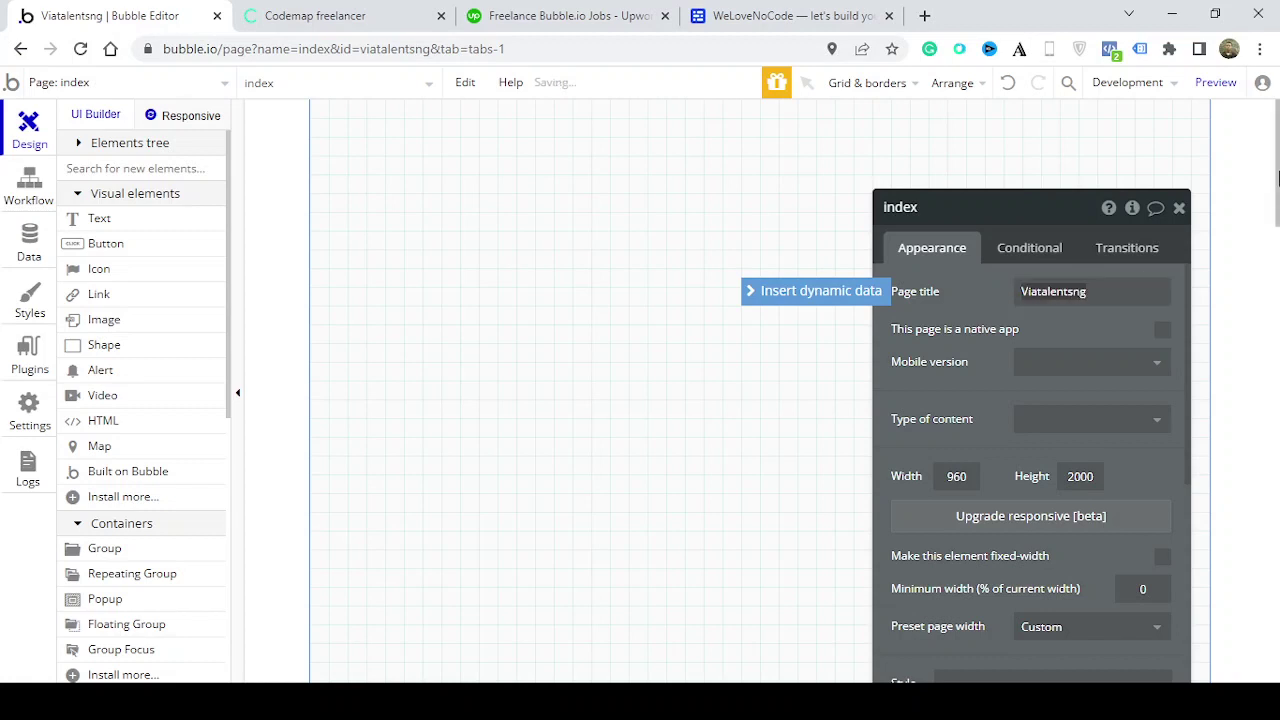
{"action": "left_click", "coordinate": [1179, 207]}
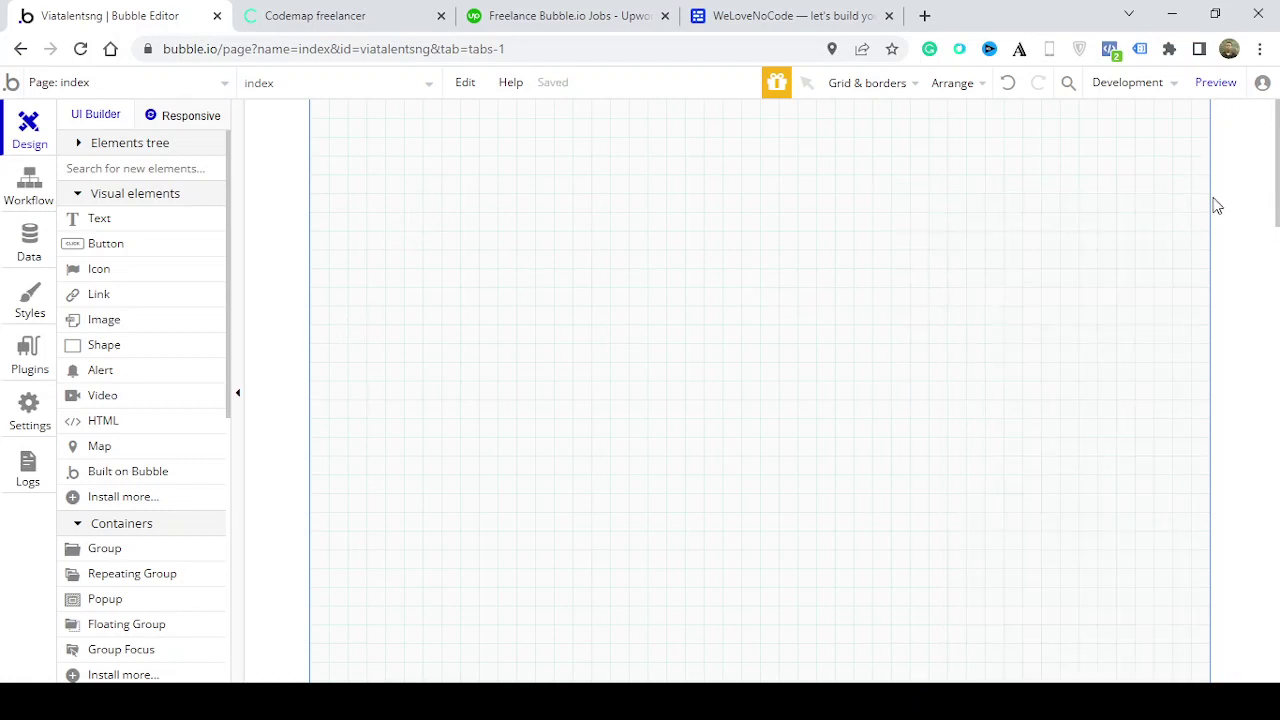
Turn off Show grid and bring up the index page's property editor
{"action": "left_click", "coordinate": [895, 88]}
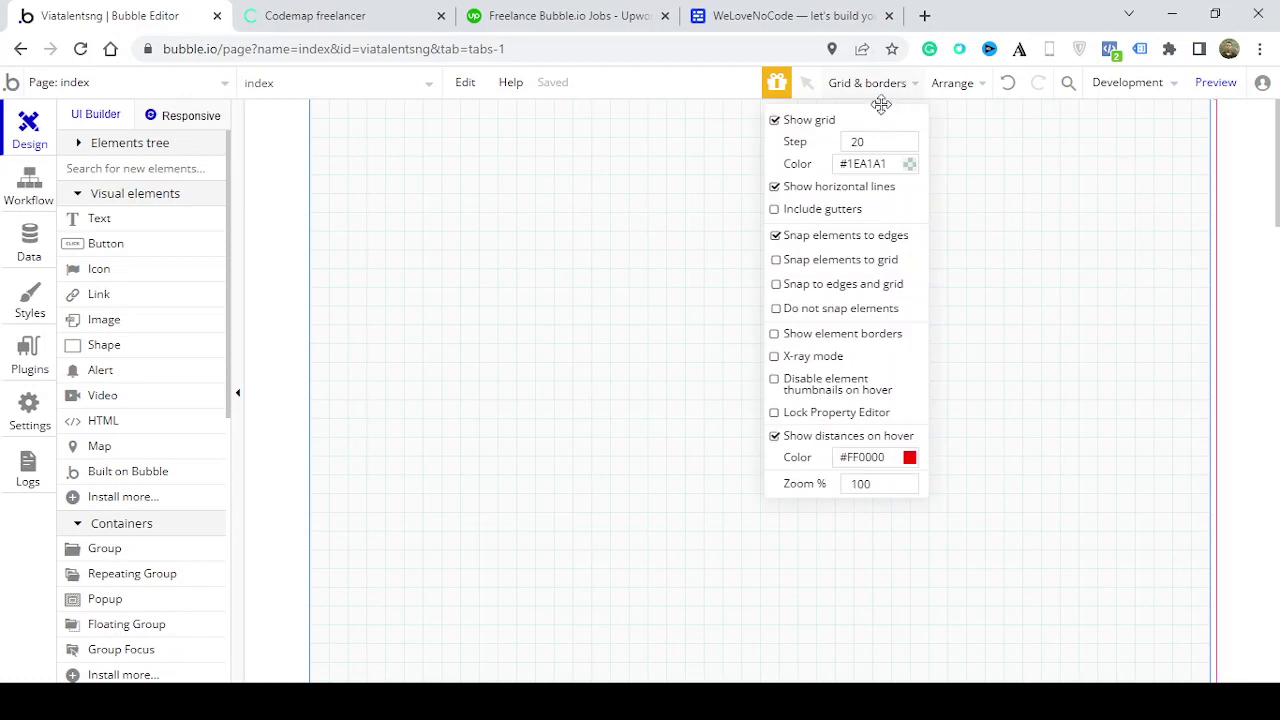
{"action": "left_click", "coordinate": [774, 120]}
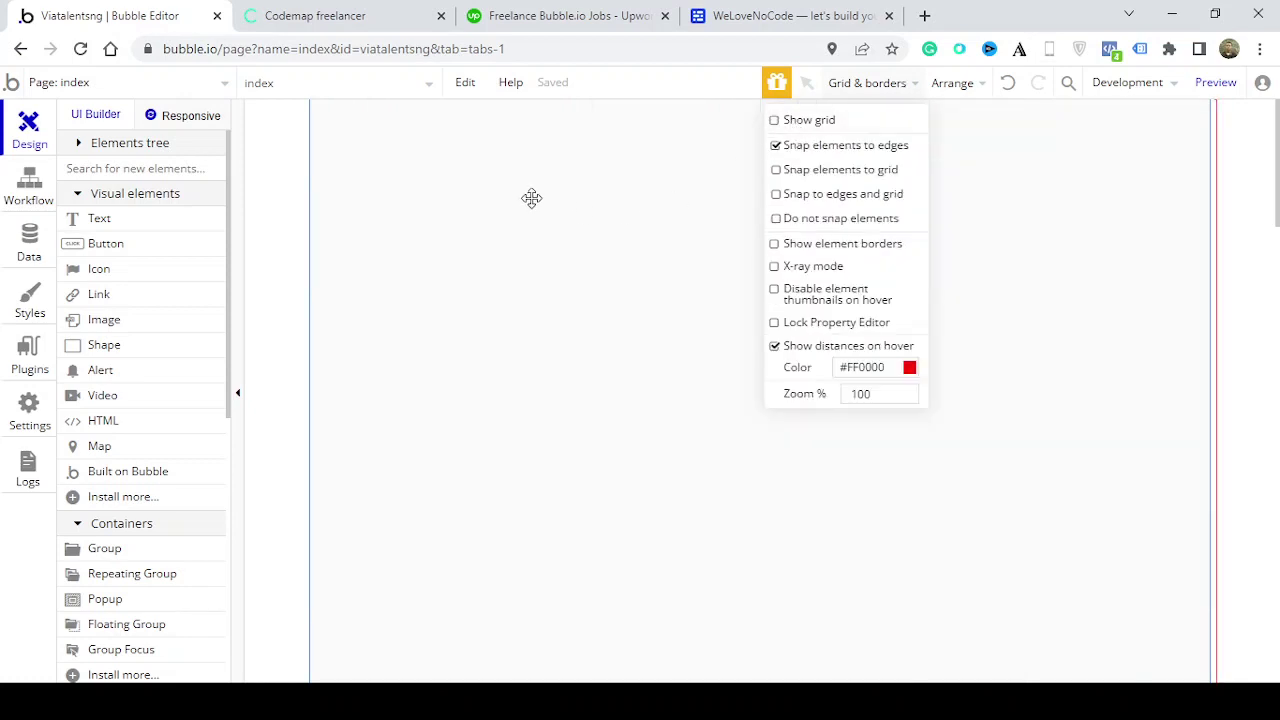
{"action": "double_click", "coordinate": [529, 286]}
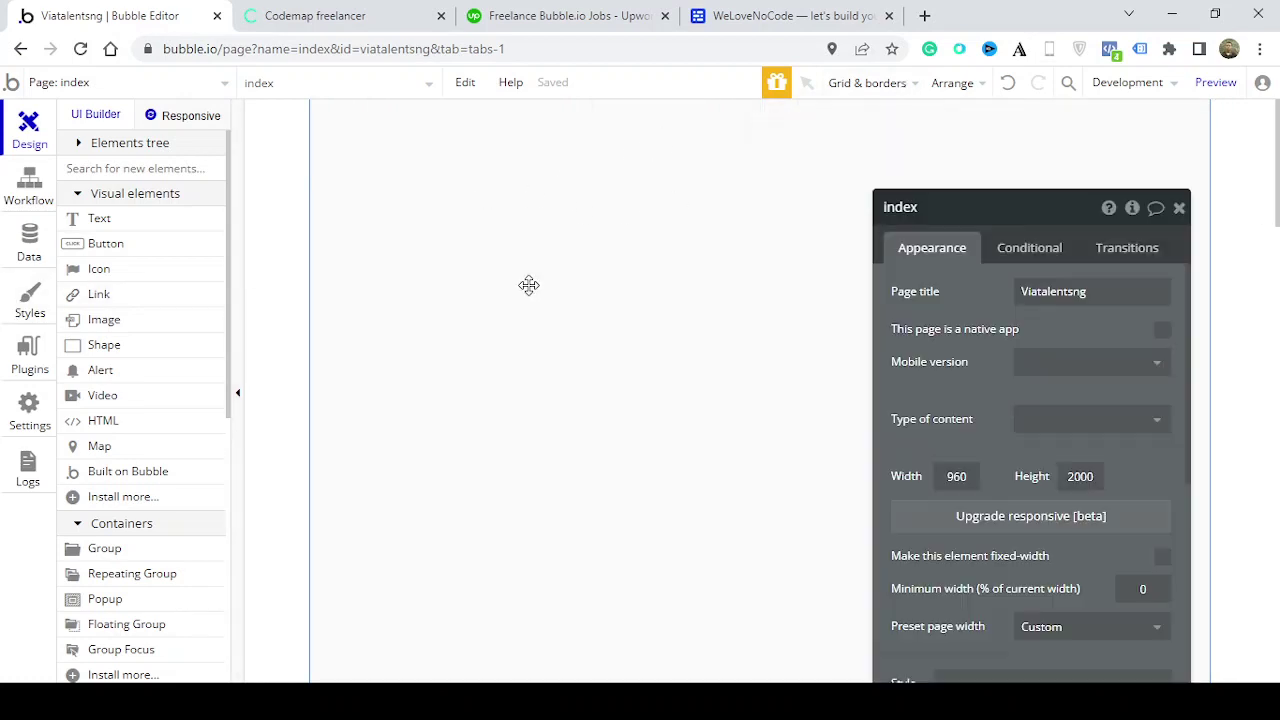
{"action": "scroll", "coordinate": [1180, 470], "scroll_direction": "down", "scroll_amount": 1}
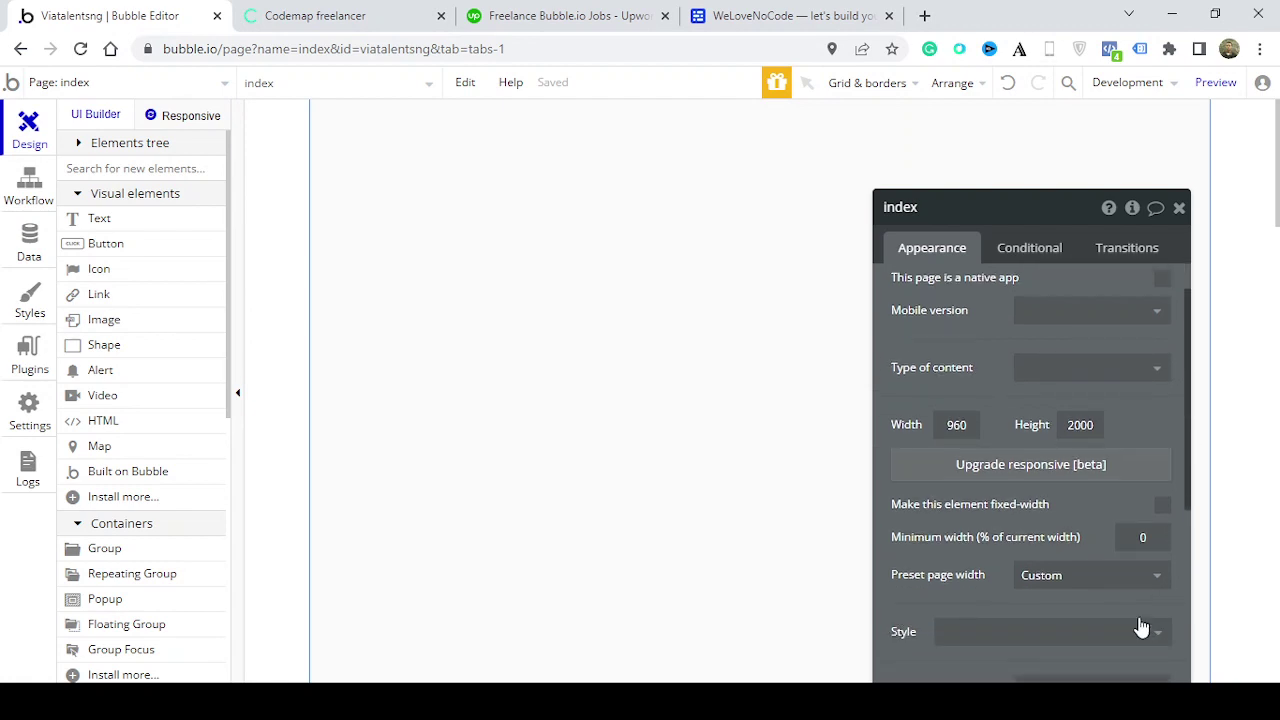
{"action": "scroll", "coordinate": [975, 465], "scroll_direction": "down", "scroll_amount": 5}
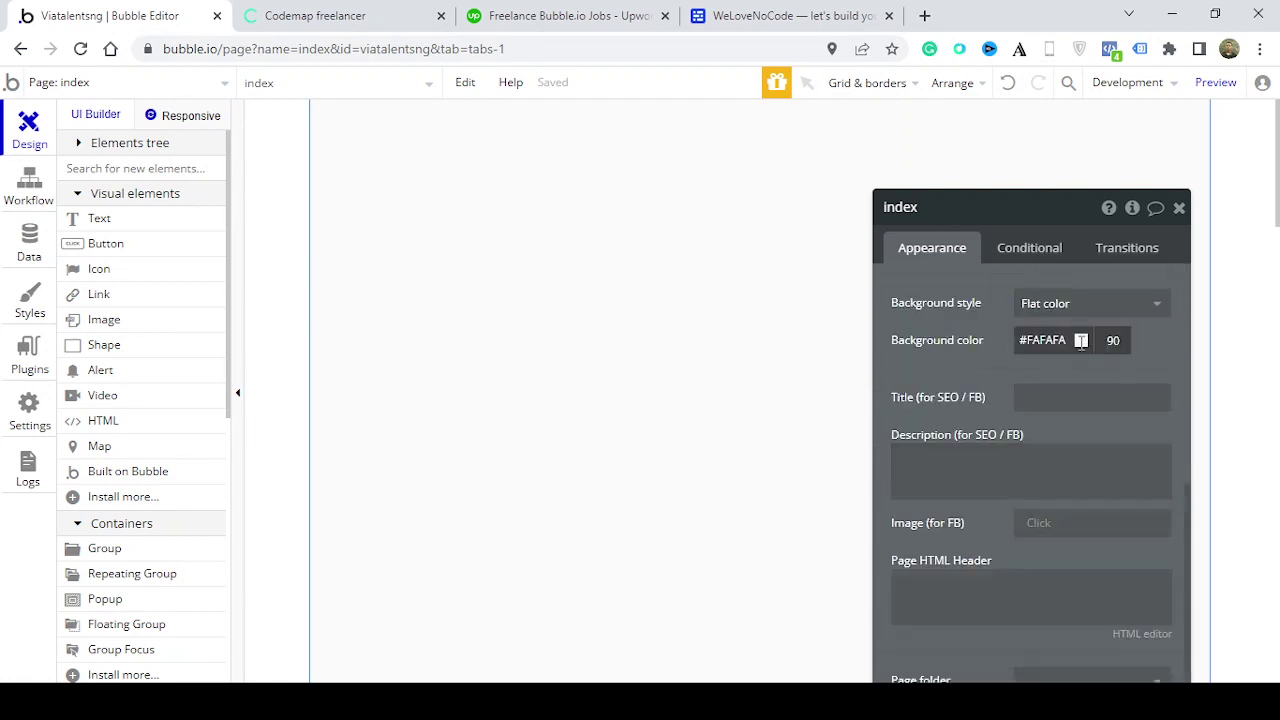
Set the index page background to pink #D62755 and close the page properties
{"action": "left_click", "coordinate": [1081, 341]}
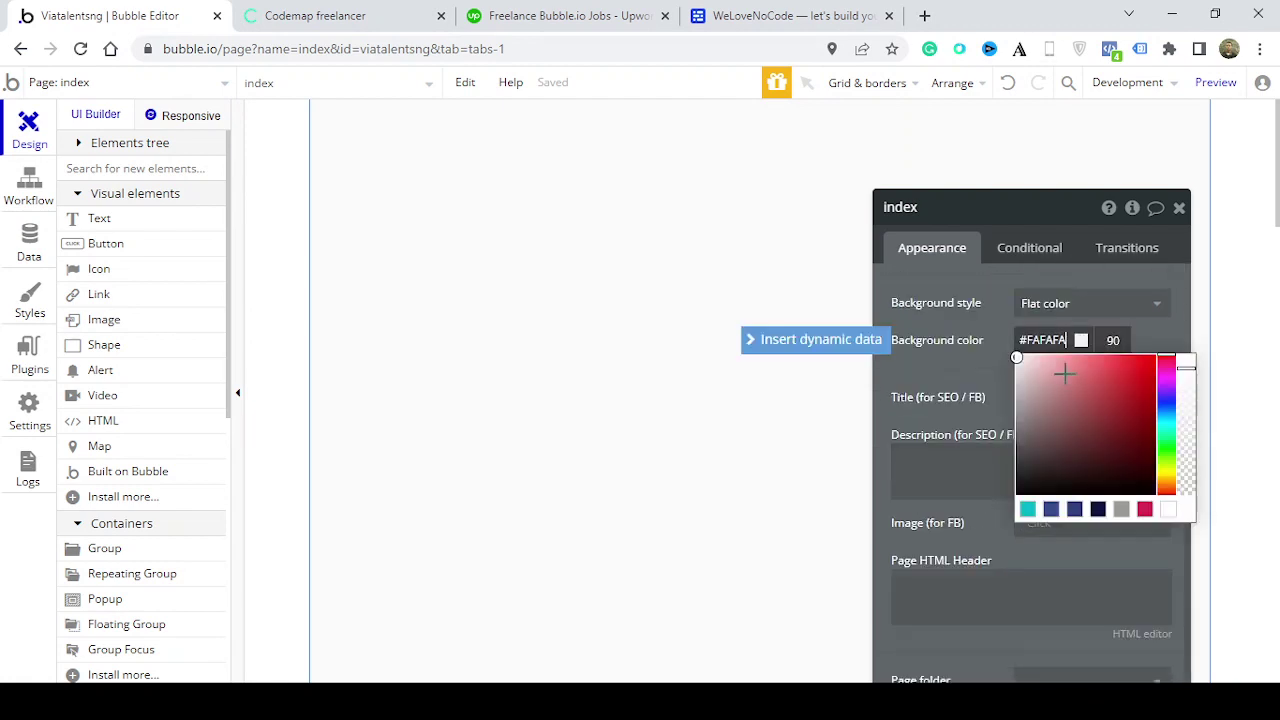
{"action": "left_click", "coordinate": [1168, 511]}
{"action": "left_click", "coordinate": [1145, 510]}
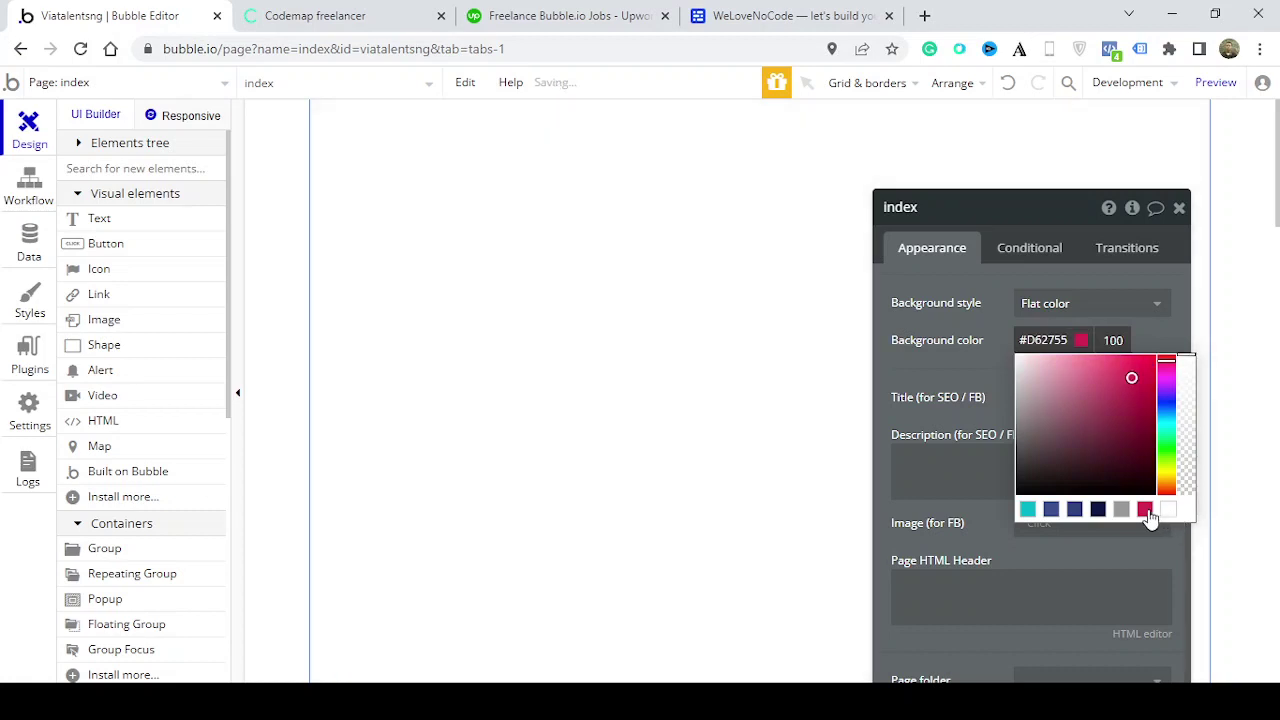
{"action": "left_click", "coordinate": [1178, 208]}
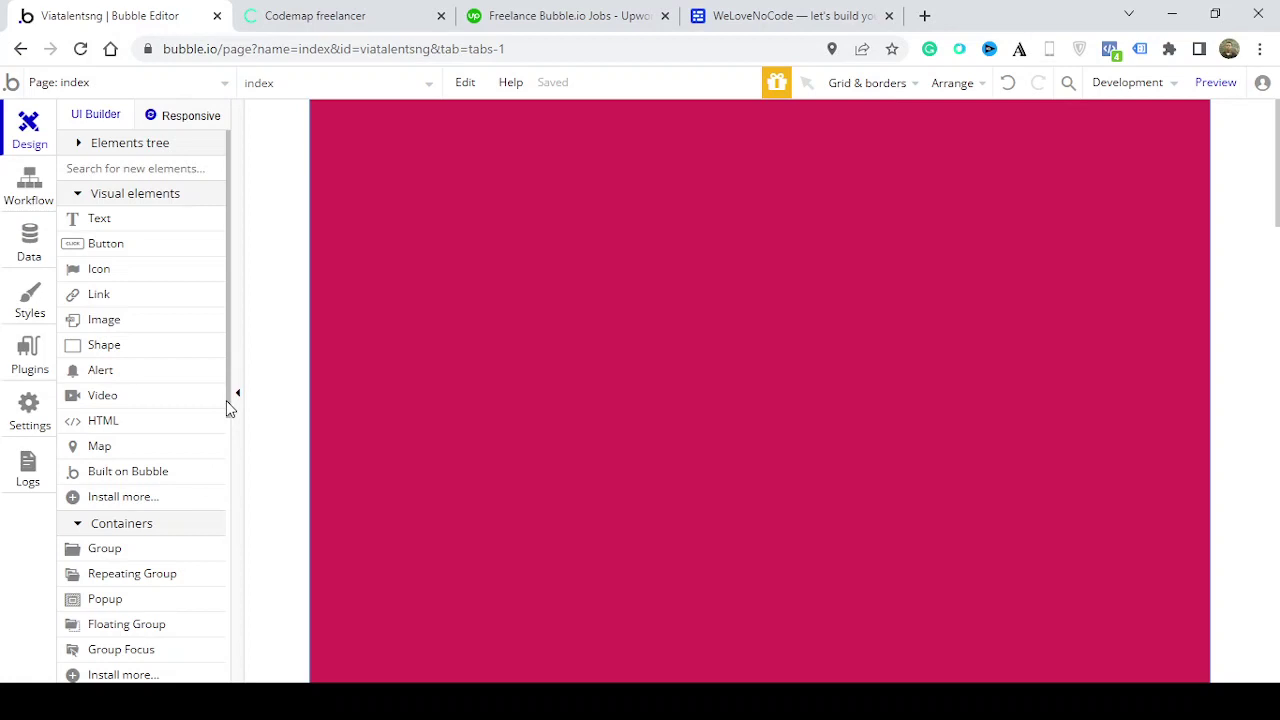
Draw a text input near the page centre and name it Input name
{"action": "left_click_drag", "start_coordinate": [229, 414], "coordinate": [226, 563]}
{"action": "left_click", "coordinate": [132, 429]}
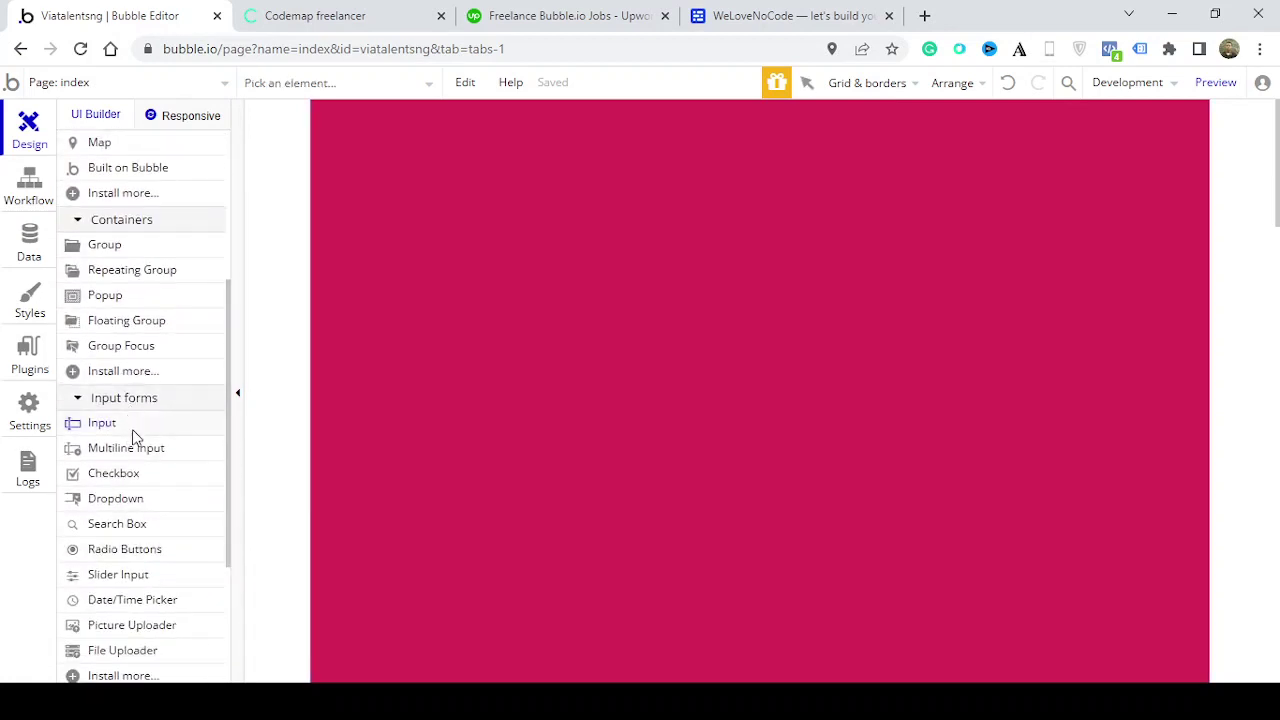
{"action": "mouse_move", "coordinate": [590, 413]}
{"action": "left_mouse_down"}
{"action": "mouse_move", "coordinate": [851, 466]}
{"action": "mouse_move", "coordinate": [889, 452]}
{"action": "left_mouse_up"}
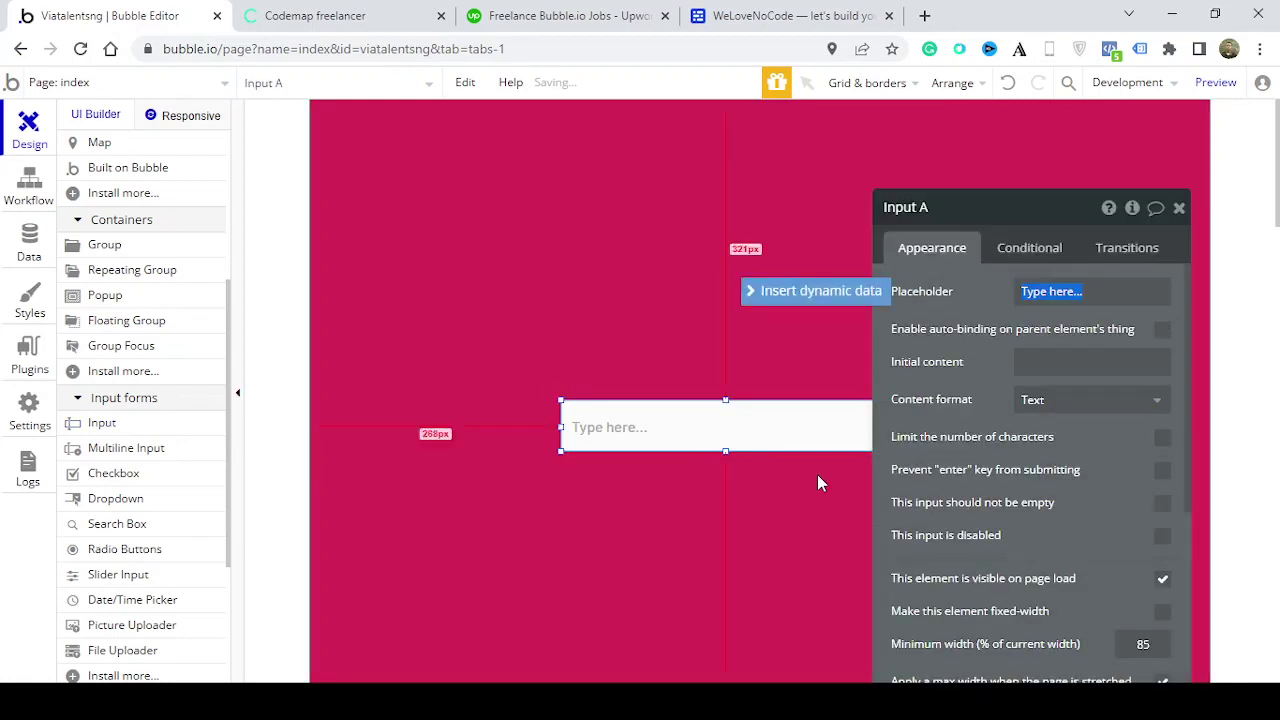
{"action": "left_click", "coordinate": [924, 208]}
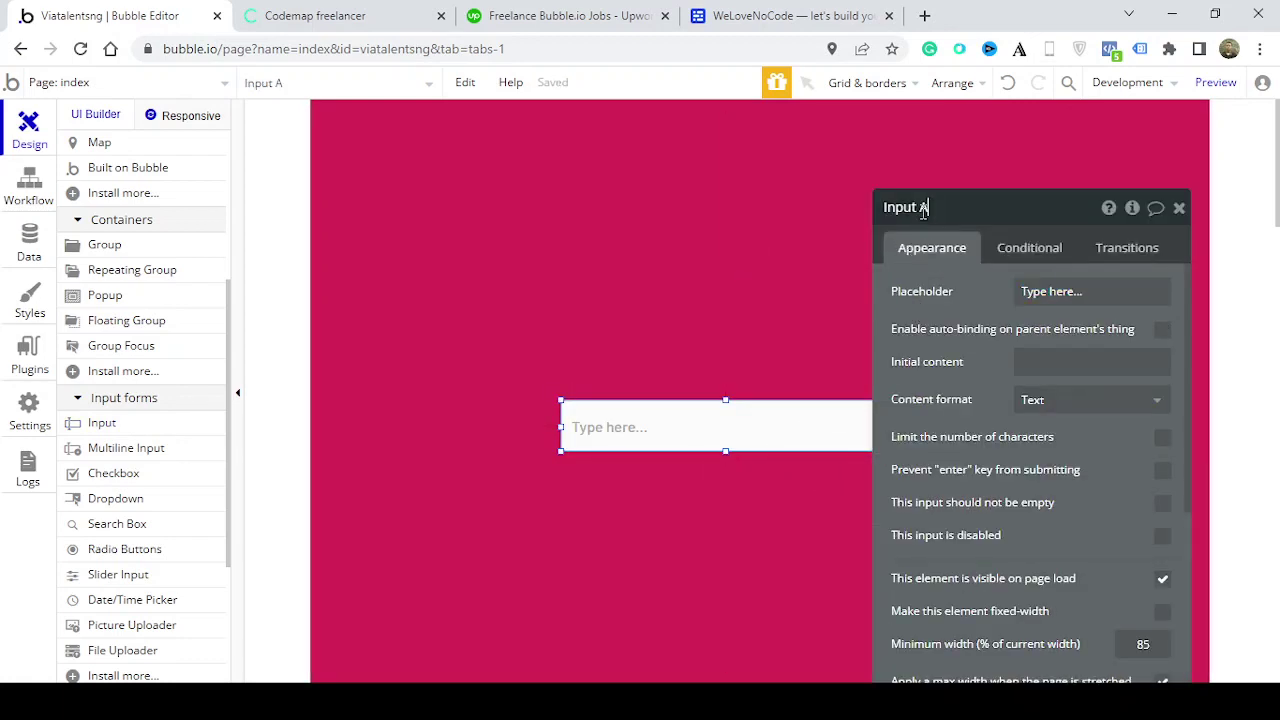
{"action": "key", "text": "BackSpace"}
{"action": "type", "text": "name"}
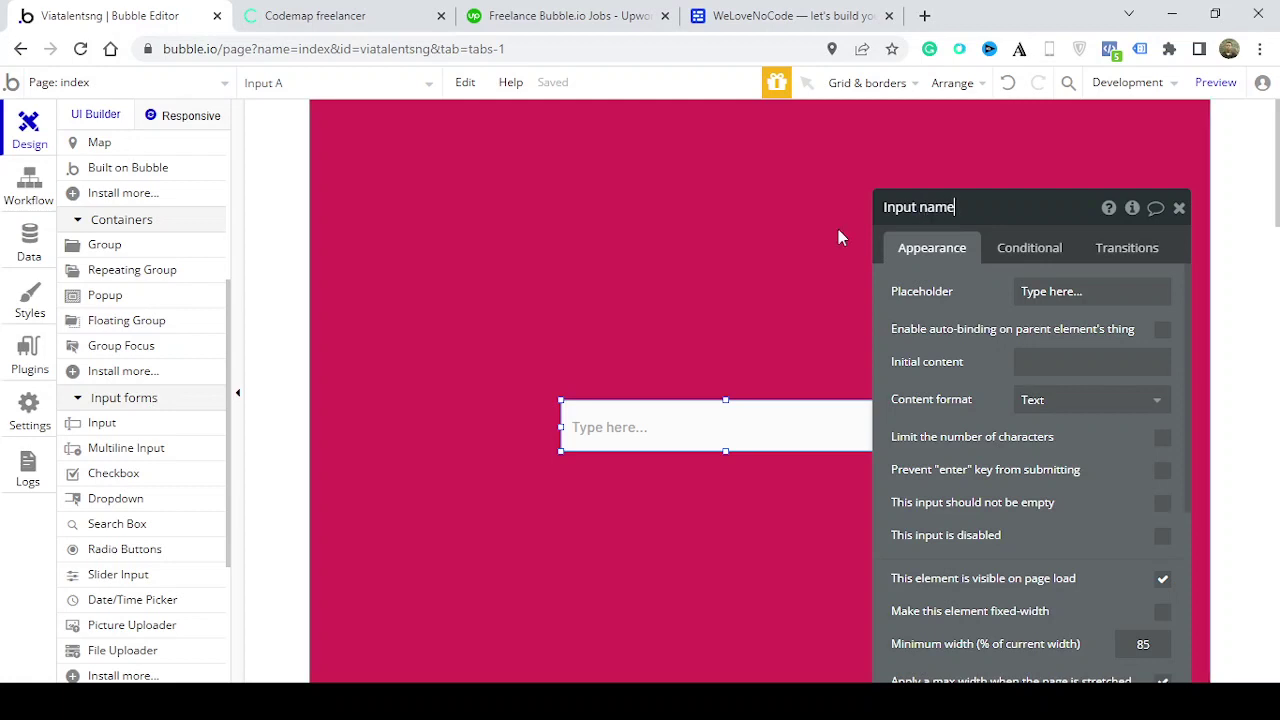
{"action": "left_click", "coordinate": [1180, 210]}
Duplicate the input below the original and rename the copy Input ID number
{"action": "key", "text": "ctrl+c"}
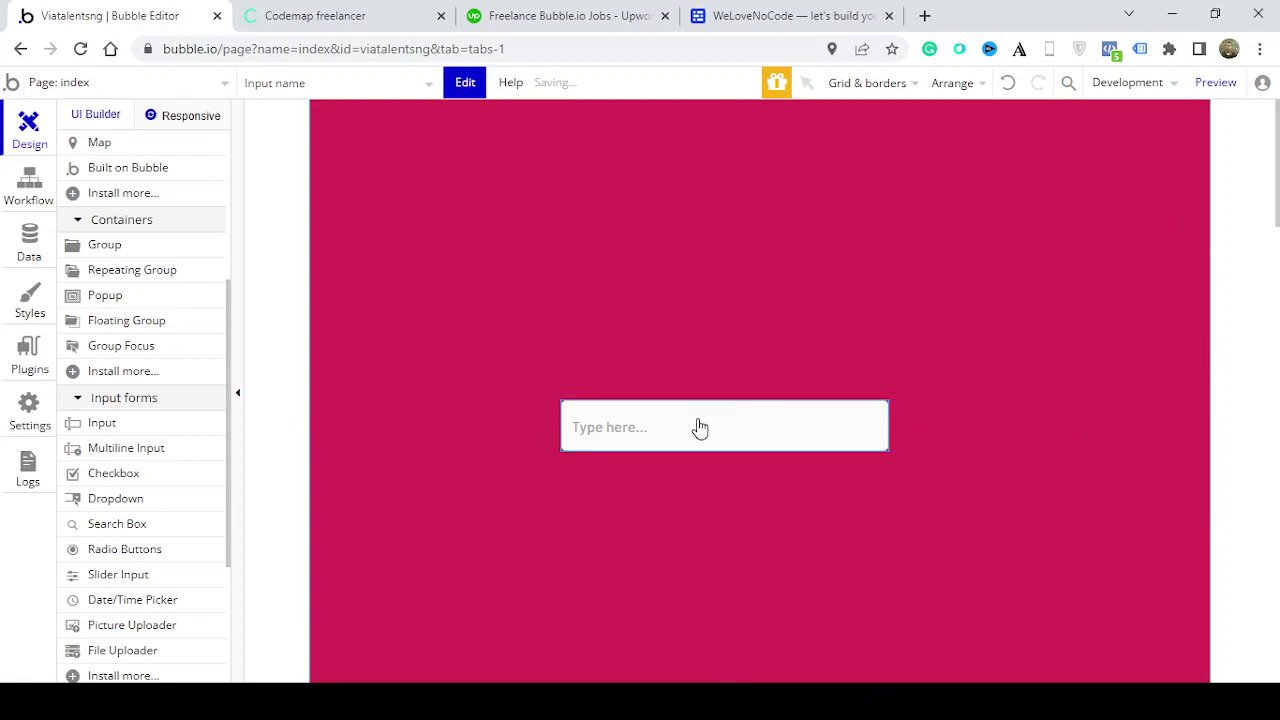
{"action": "key", "text": "ctrl+v"}
{"action": "left_click_drag", "start_coordinate": [703, 423], "coordinate": [692, 506]}
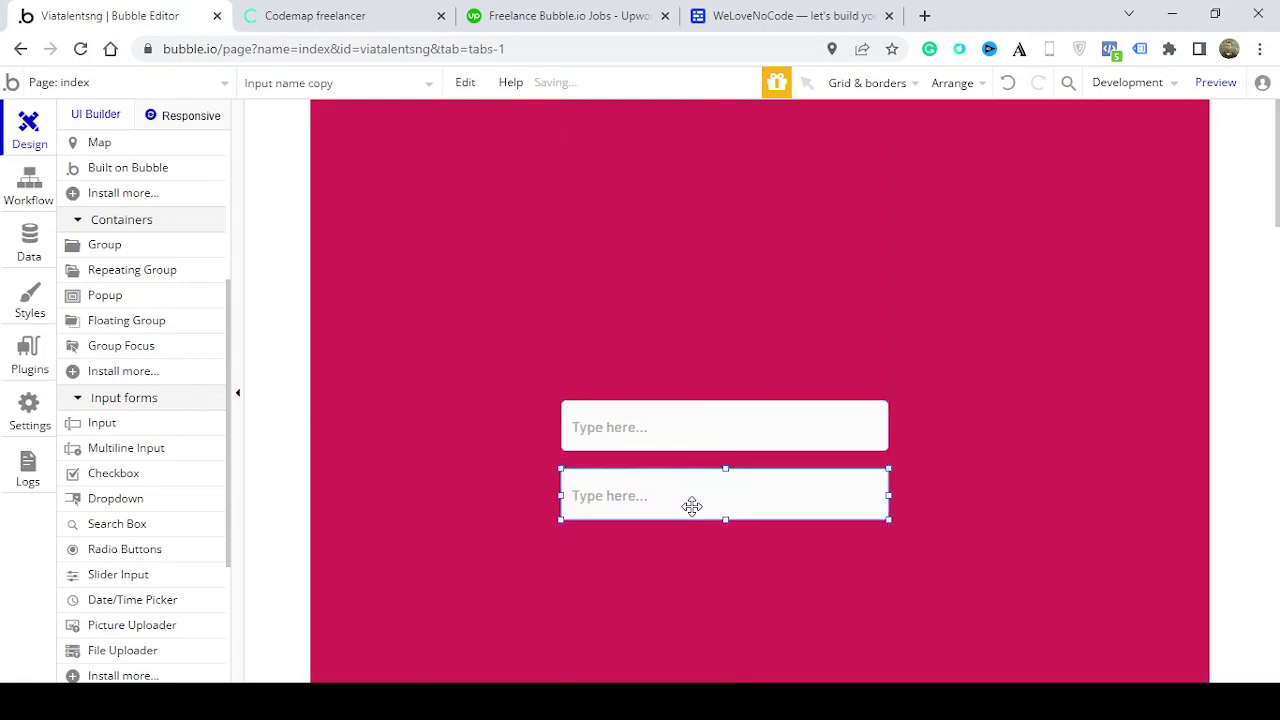
{"action": "double_click", "coordinate": [692, 506]}
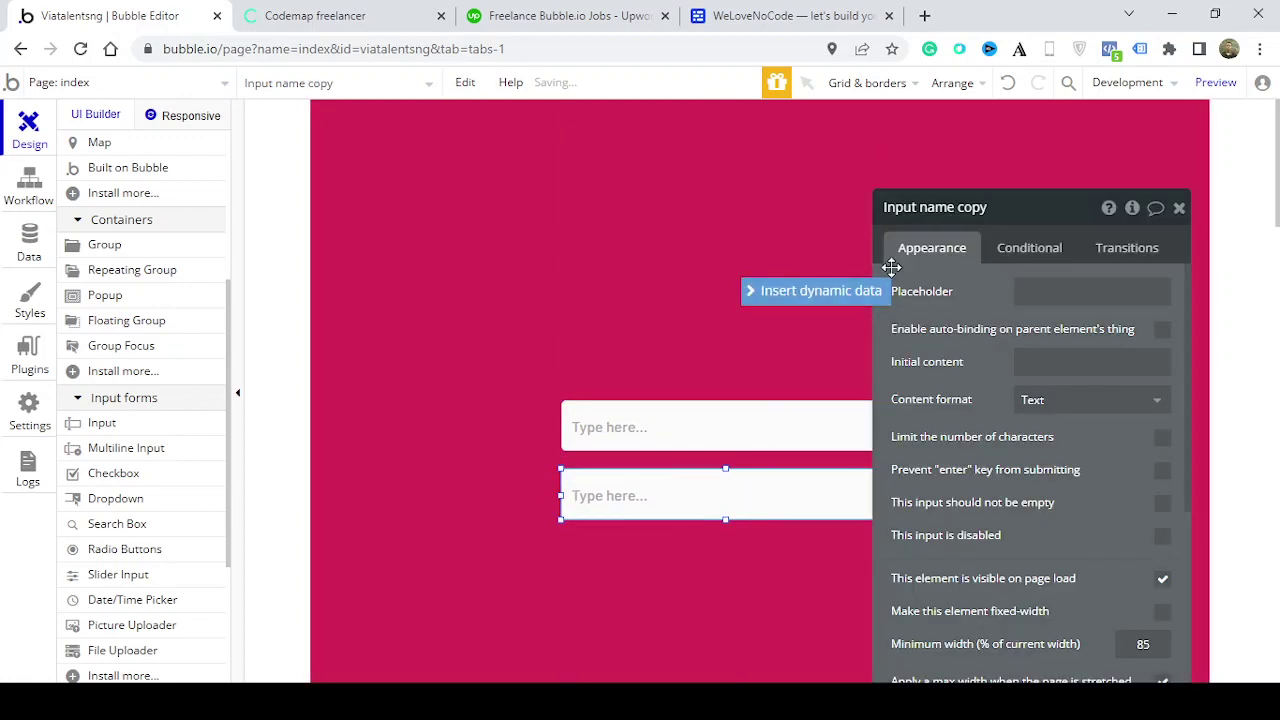
{"action": "double_click", "coordinate": [970, 208]}
{"action": "key", "text": "BackSpace"}
{"action": "key", "text": "BackSpace"}
{"action": "key", "text": "BackSpace"}
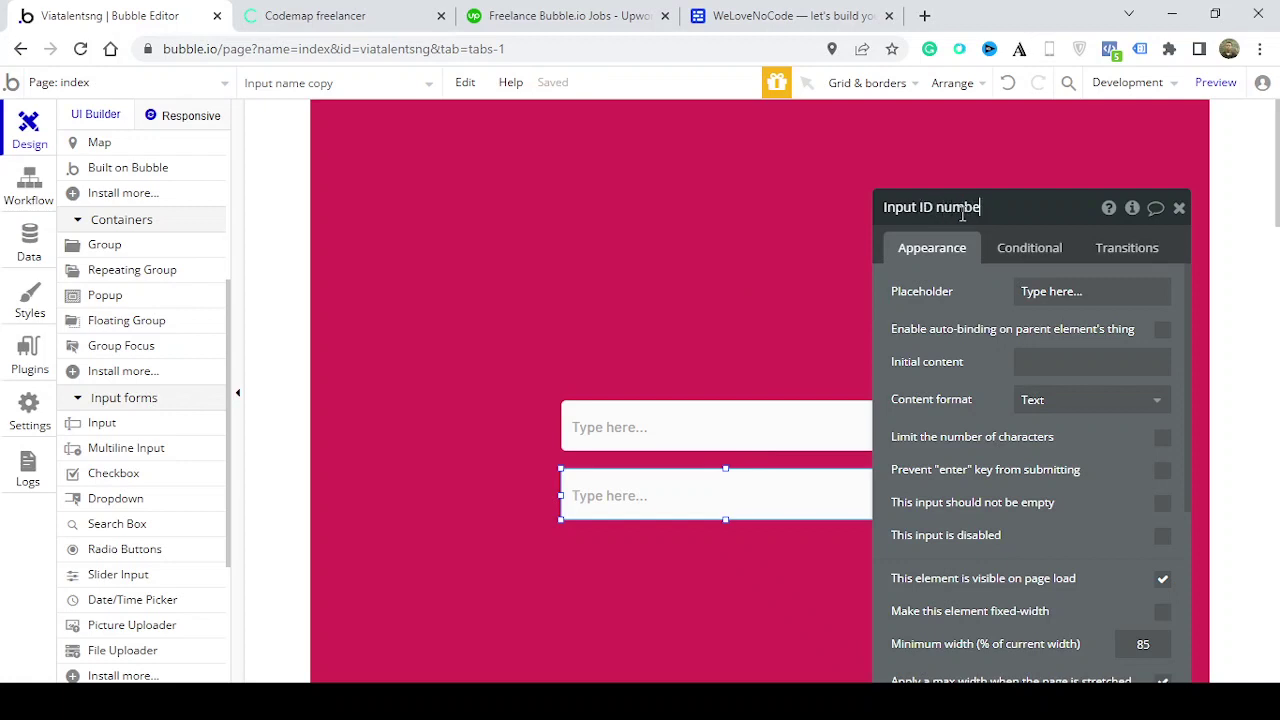
{"action": "type", "text": "ID number"}
{"action": "left_click", "coordinate": [1179, 207]}
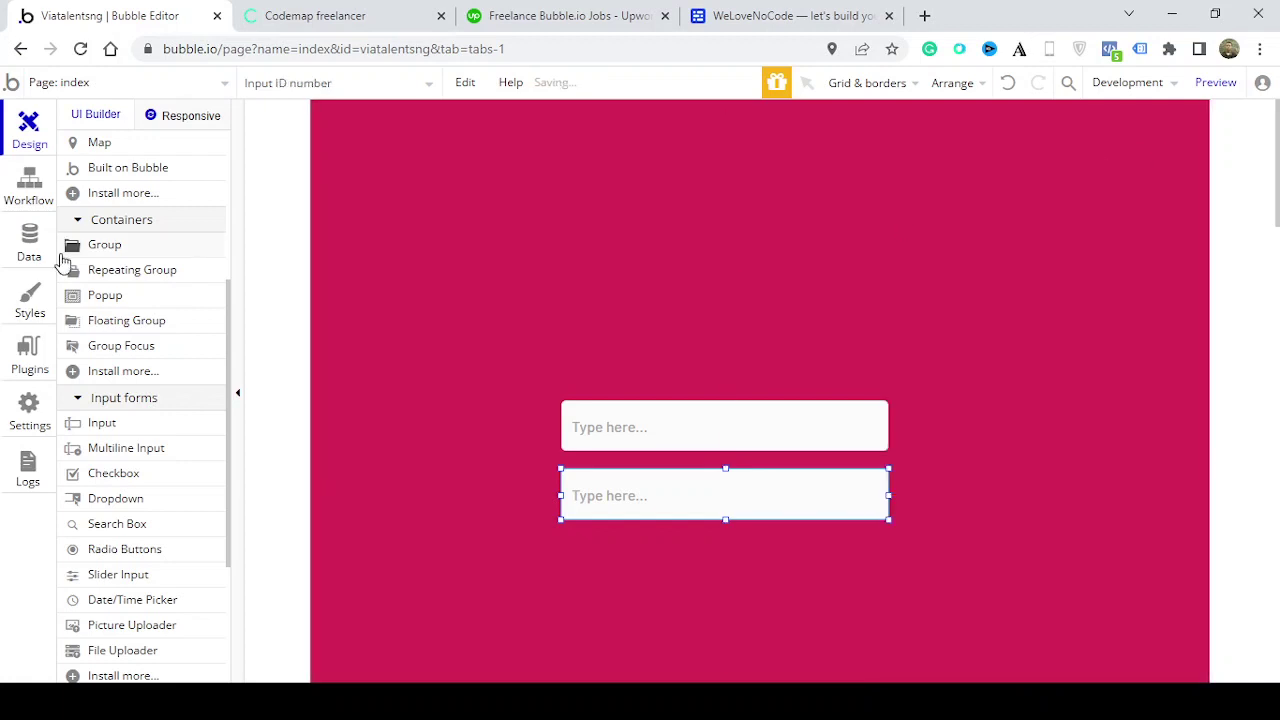
{"action": "left_click_drag", "start_coordinate": [230, 360], "coordinate": [246, 171]}
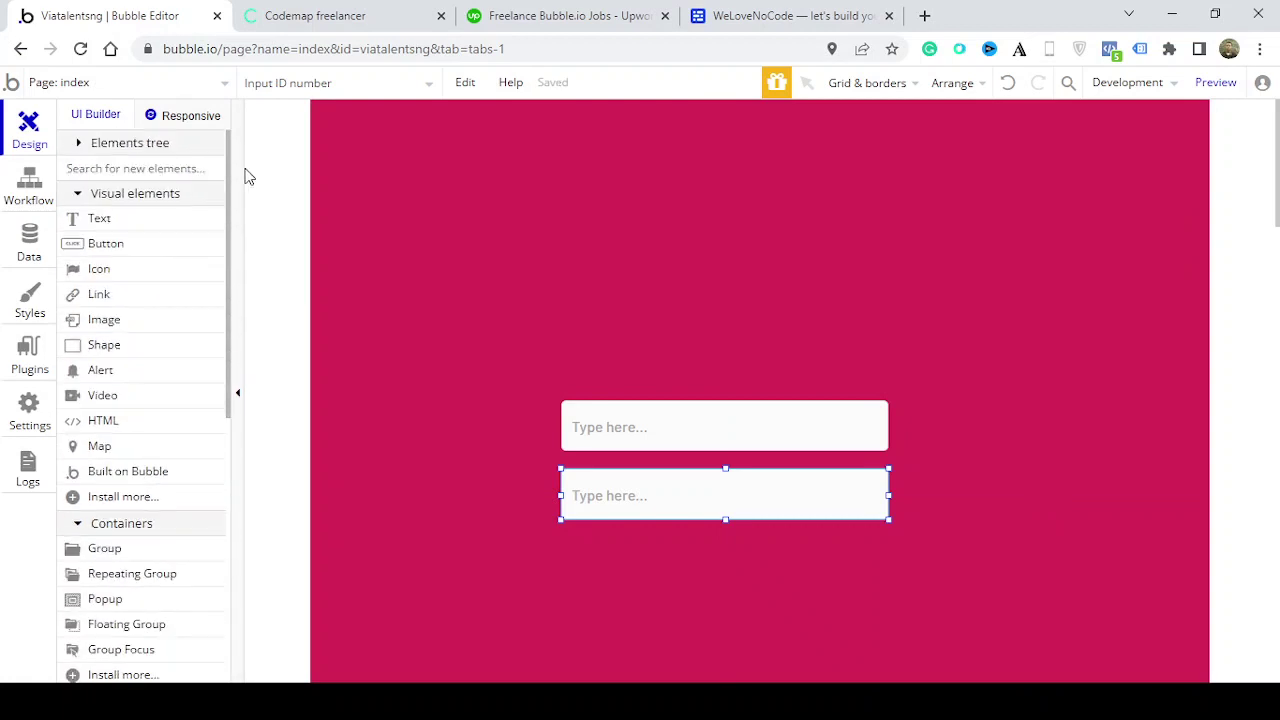
Draw a button below the two inputs with the label Submit
{"action": "left_click", "coordinate": [180, 250]}
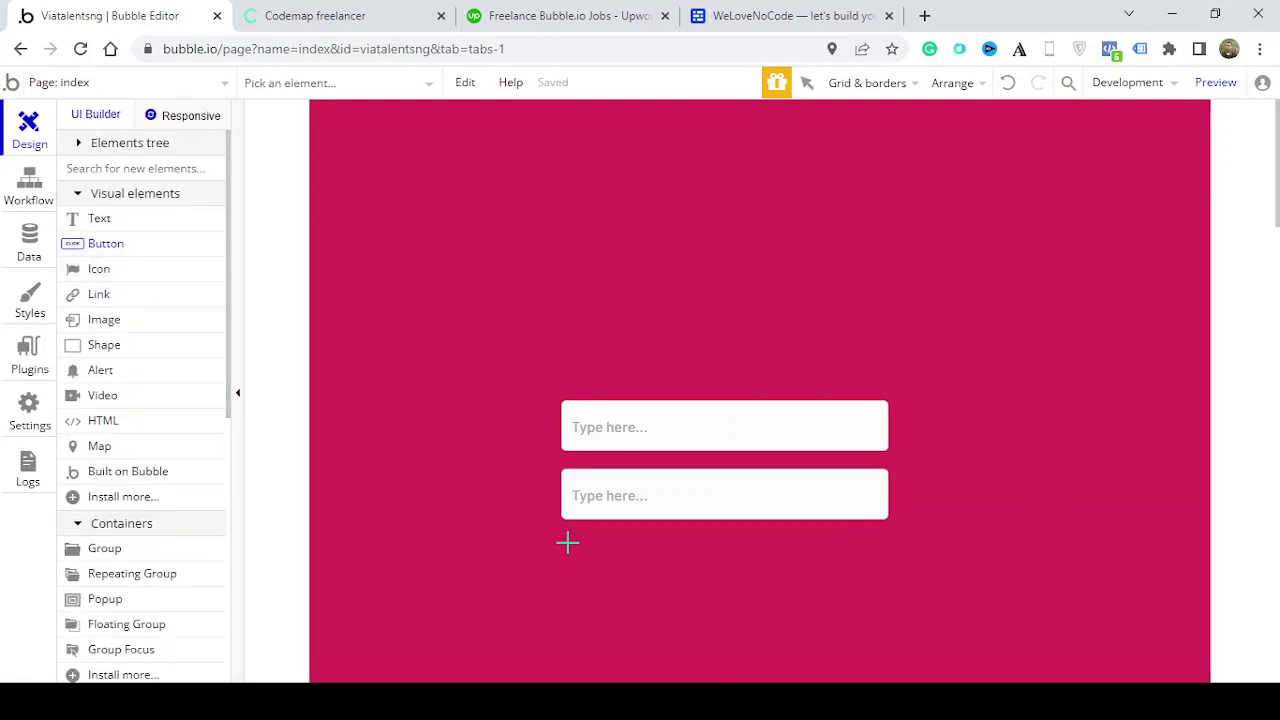
{"action": "left_click_drag", "start_coordinate": [563, 545], "coordinate": [886, 595]}
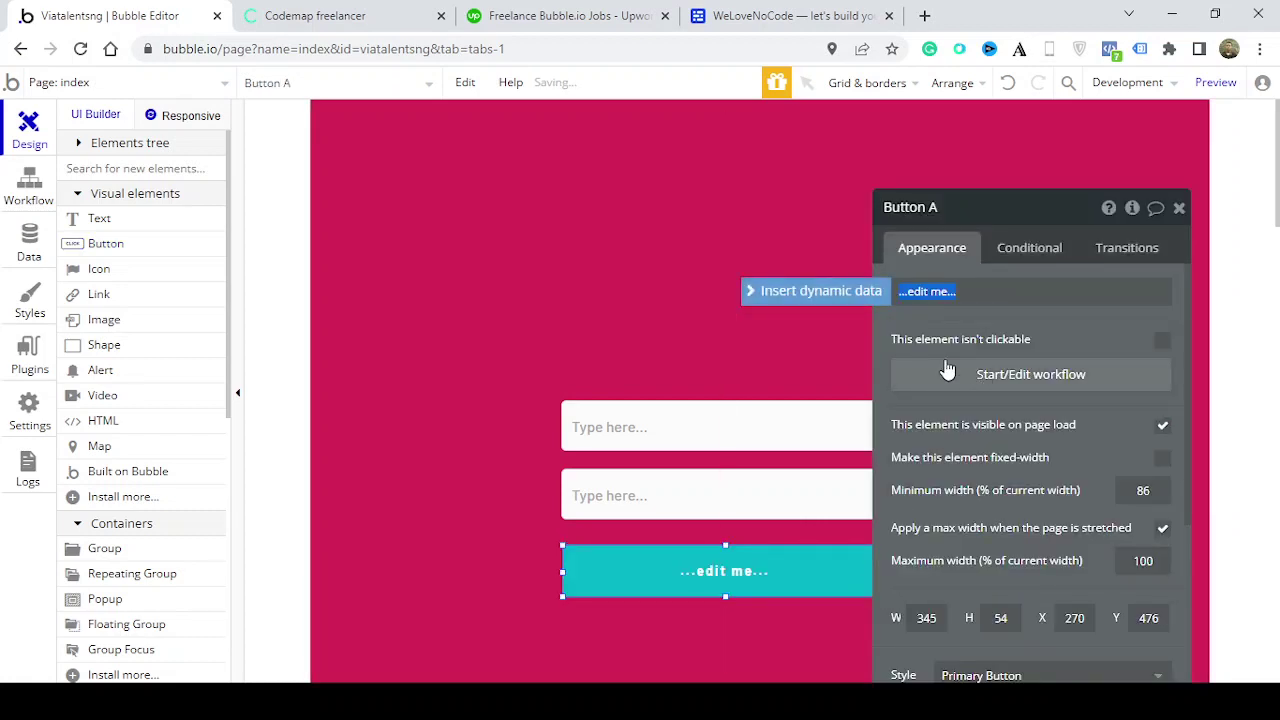
{"action": "type", "text": "Sub"}
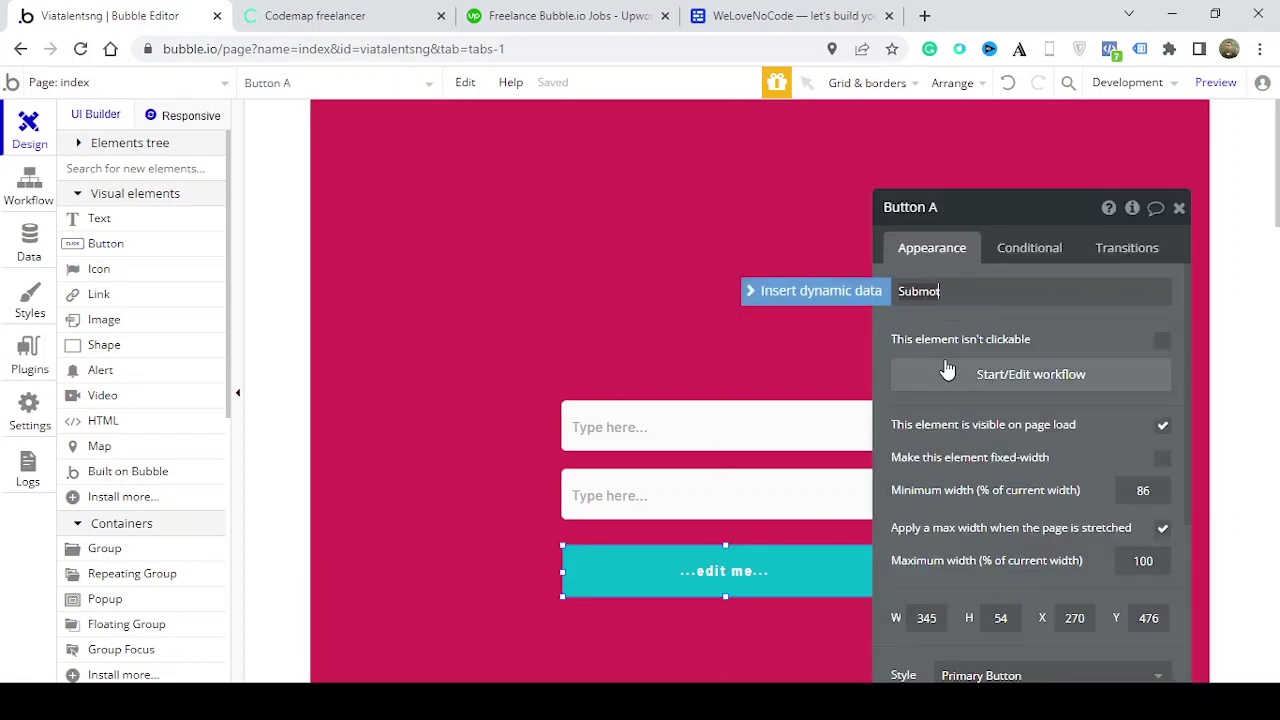
{"action": "type", "text": "mit"}
{"action": "left_click", "coordinate": [1180, 209]}
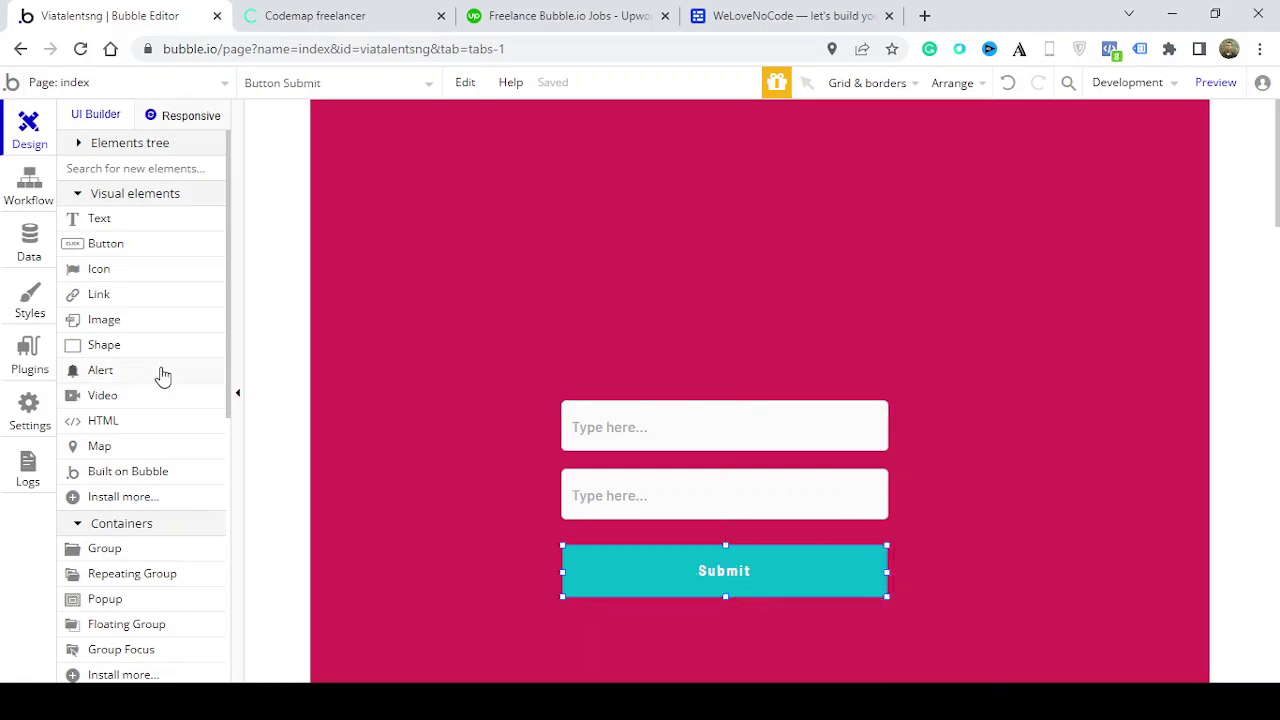
Move both inputs and the Submit button lower on the page together
{"action": "left_click", "coordinate": [649, 437]}
{"action": "left_click", "coordinate": [657, 503], "text": "shift"}
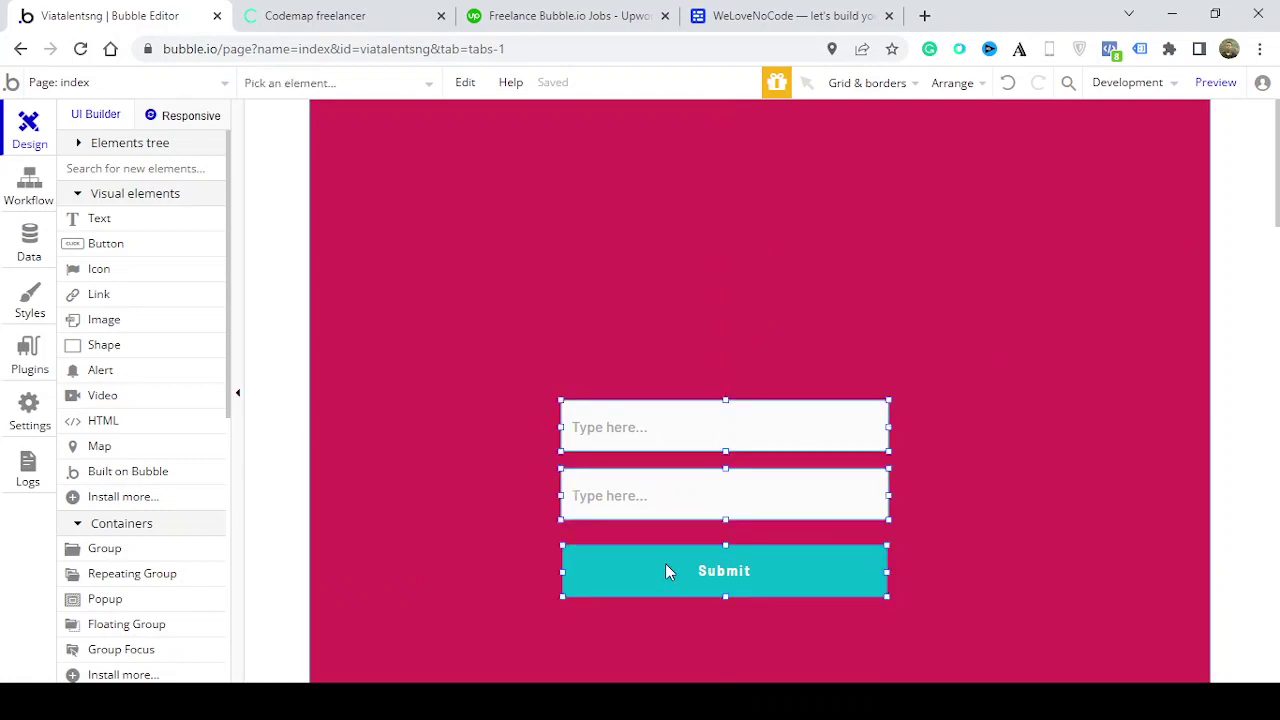
{"action": "left_click_drag", "start_coordinate": [665, 564], "coordinate": [738, 654]}
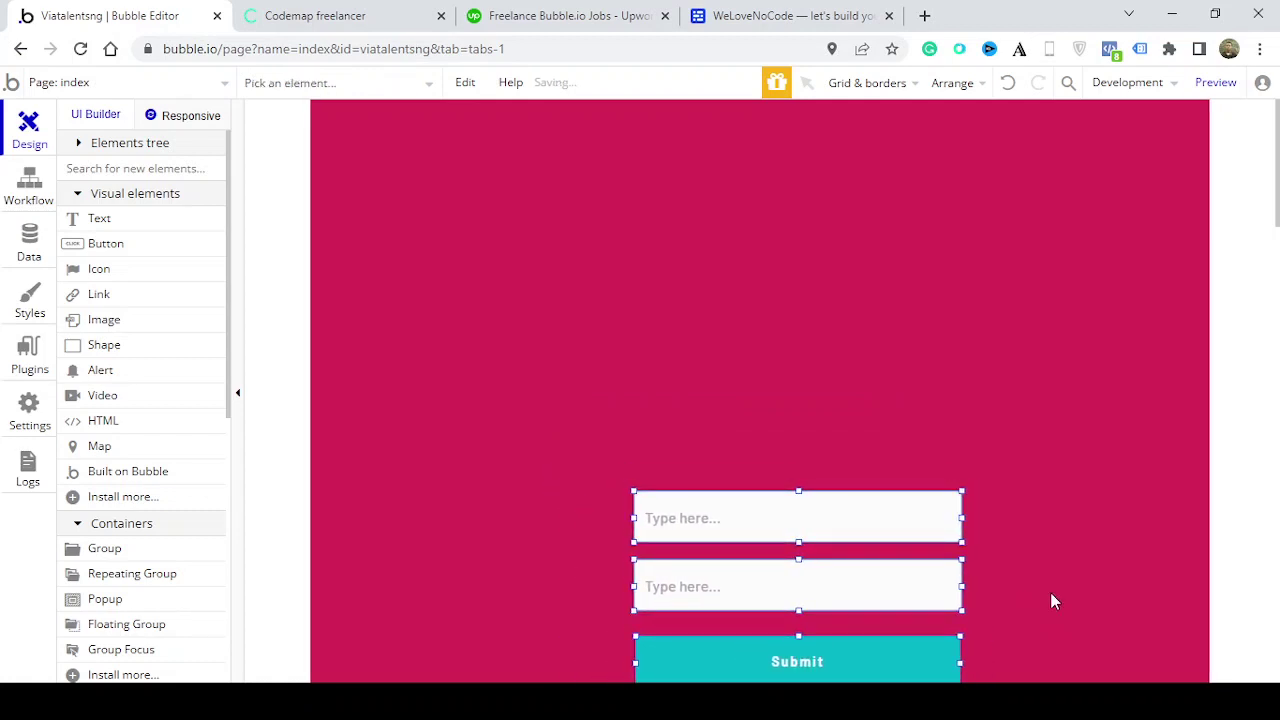
{"action": "left_click", "coordinate": [1035, 586]}
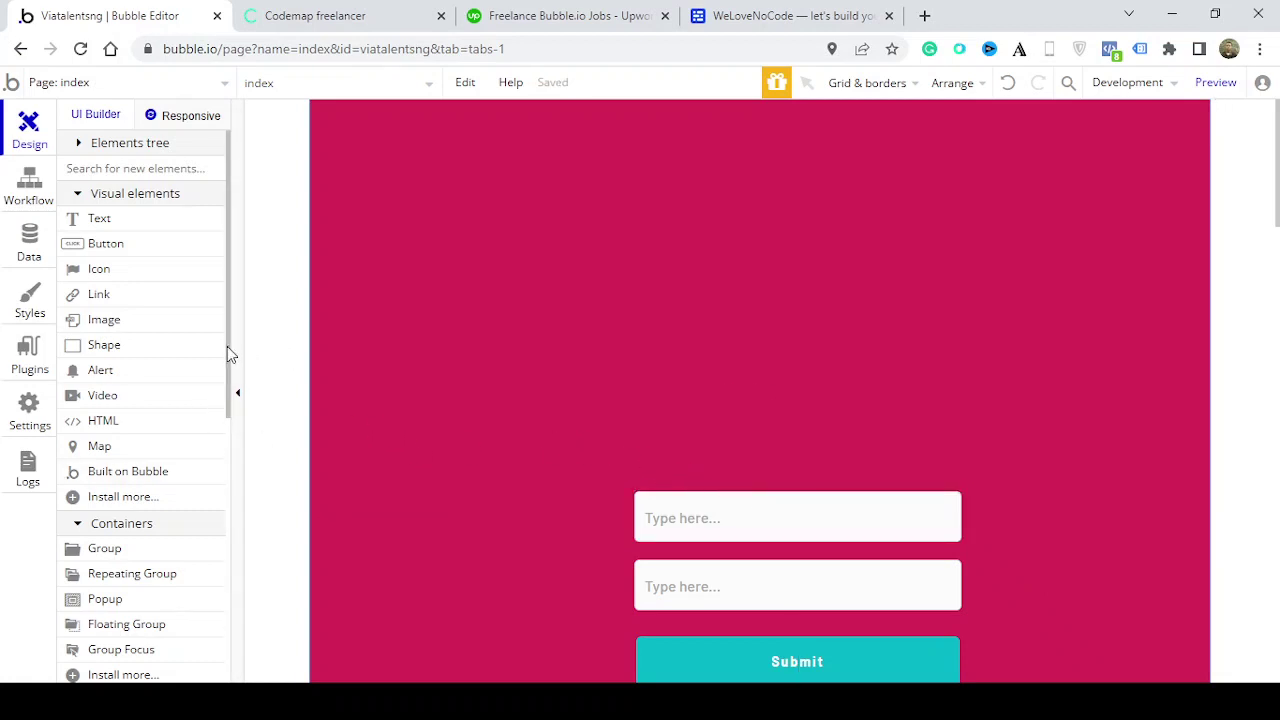
{"action": "scroll", "coordinate": [217, 457], "scroll_direction": "down", "scroll_amount": 3}
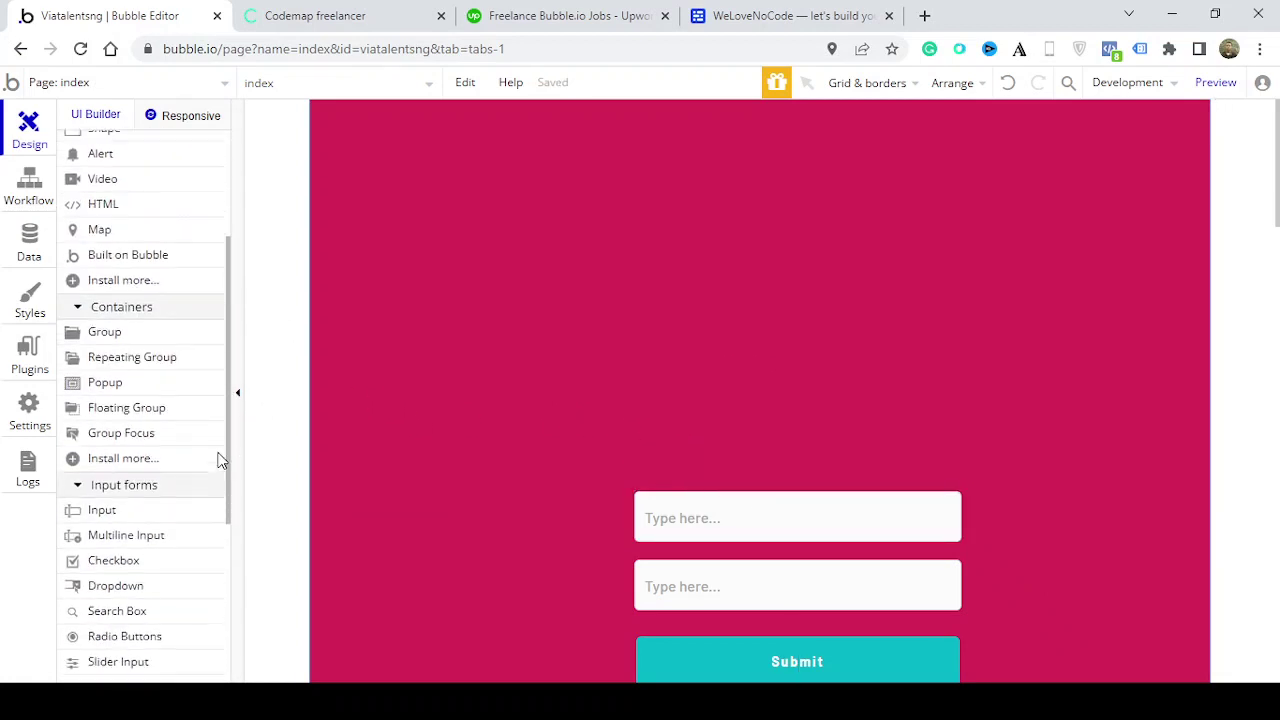
Draw a repeating group above the inputs and set it to show 6 rows
{"action": "left_click", "coordinate": [163, 347]}
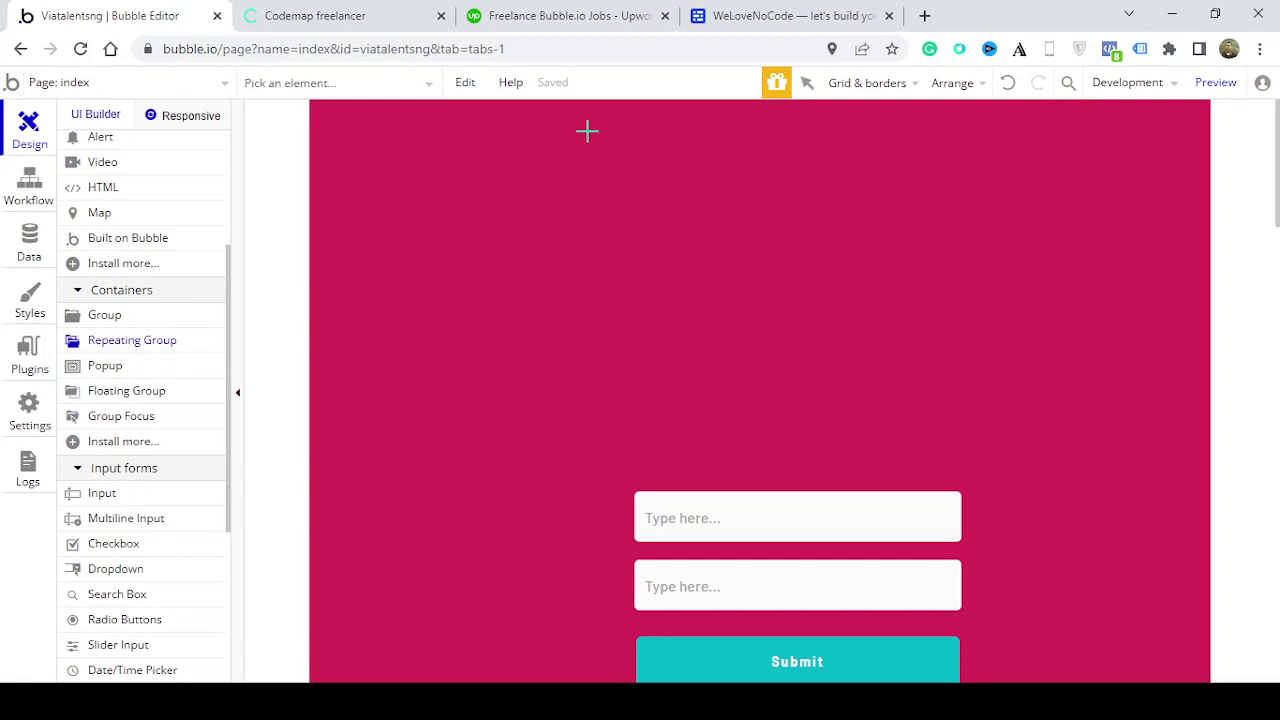
{"action": "left_click_drag", "start_coordinate": [587, 131], "coordinate": [968, 452]}
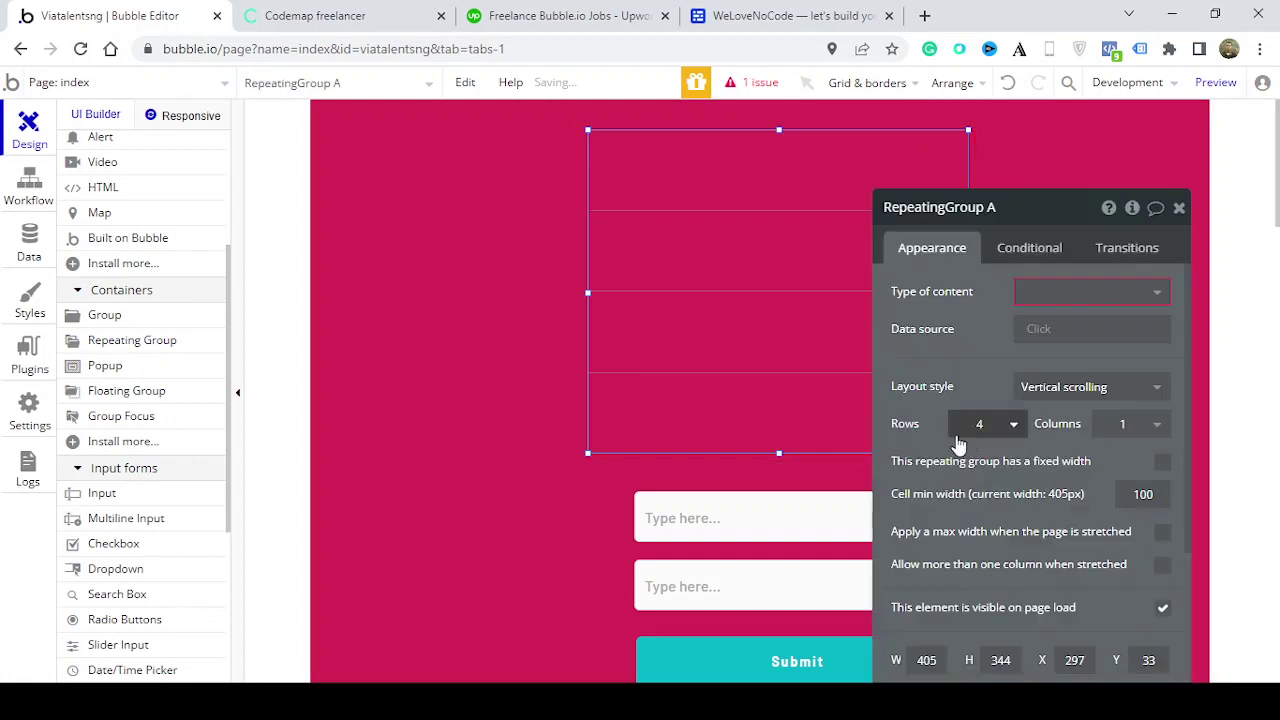
{"action": "left_click", "coordinate": [988, 438]}
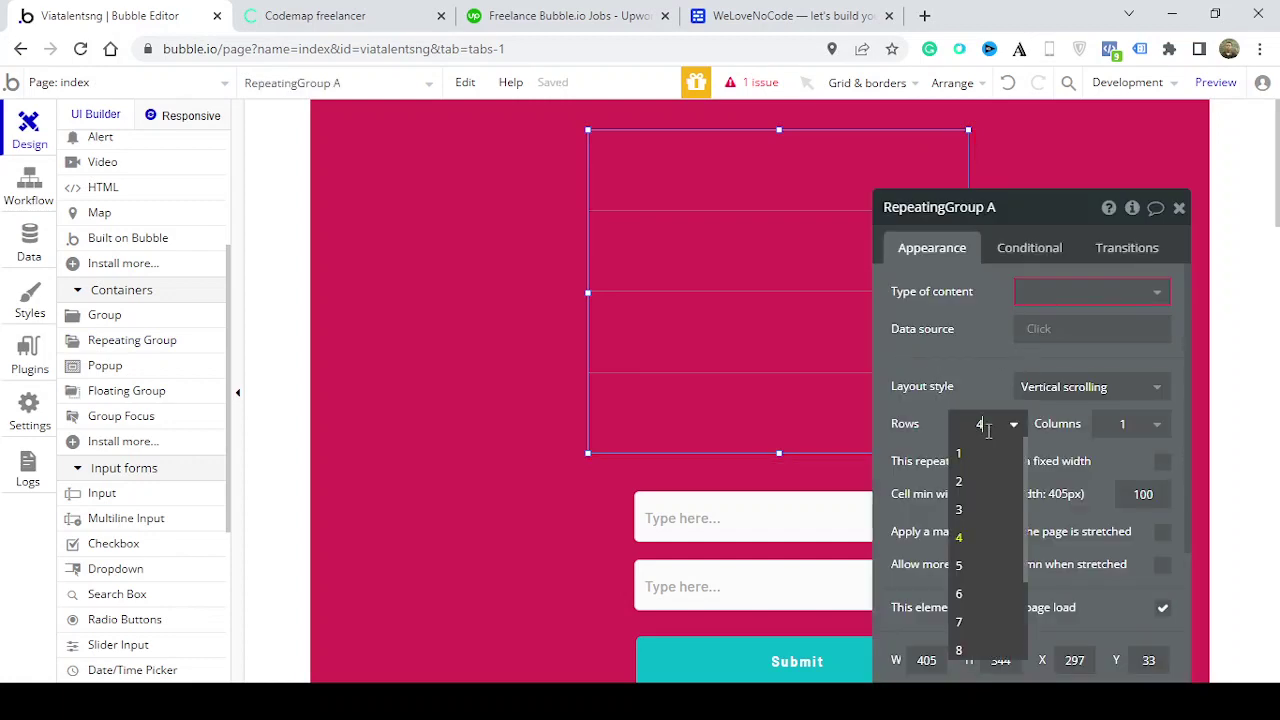
{"action": "left_click", "coordinate": [972, 587]}
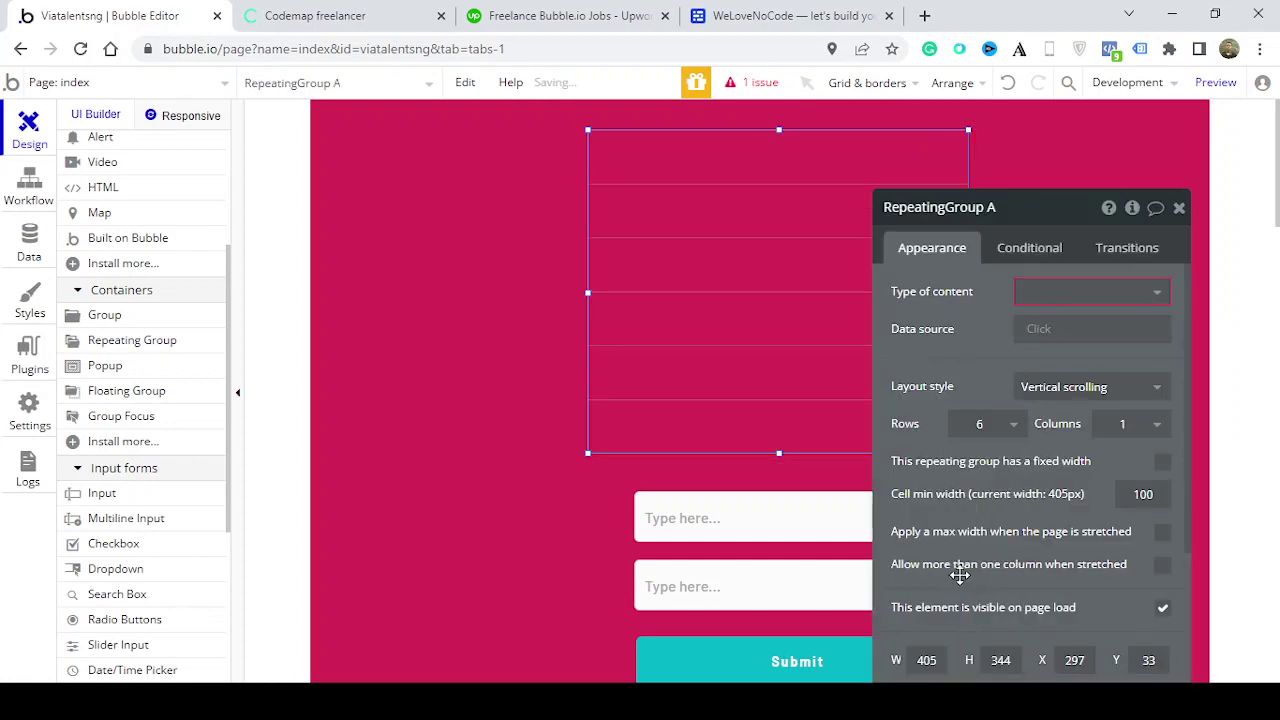
Set its content type to School_register with data source Do a search for School_register
{"action": "left_click", "coordinate": [1137, 301]}
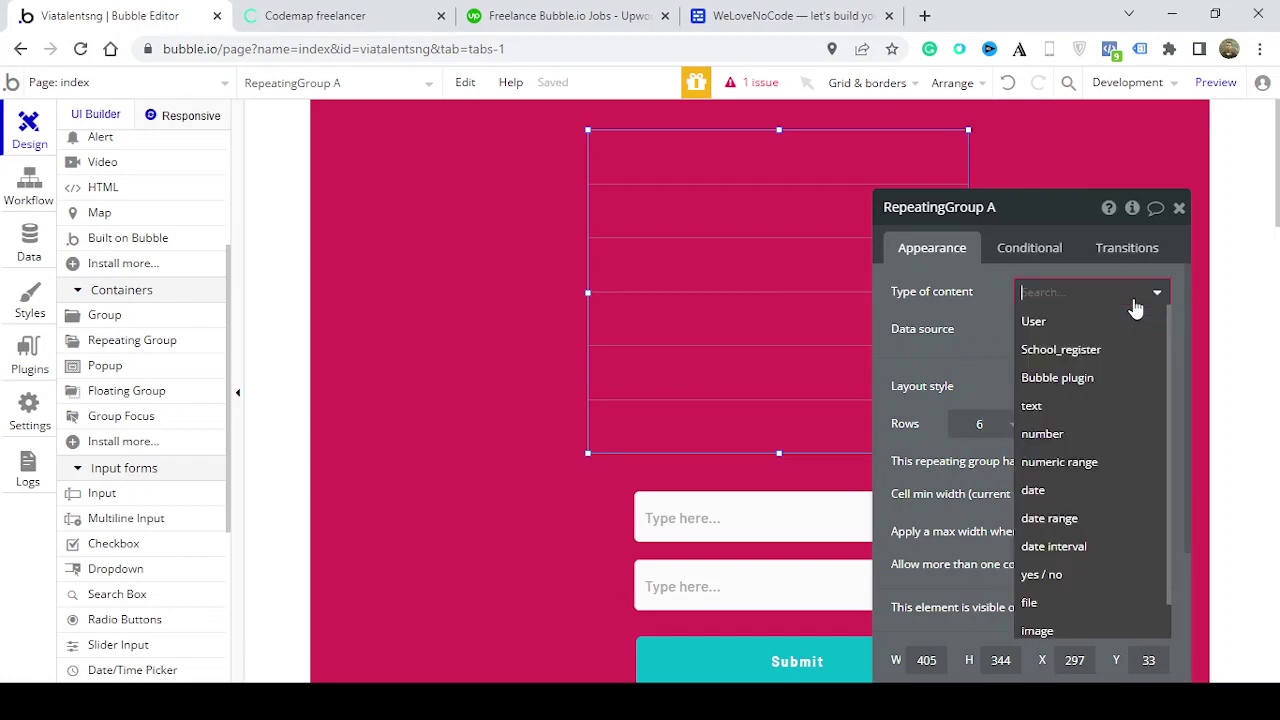
{"action": "left_click", "coordinate": [1107, 352]}
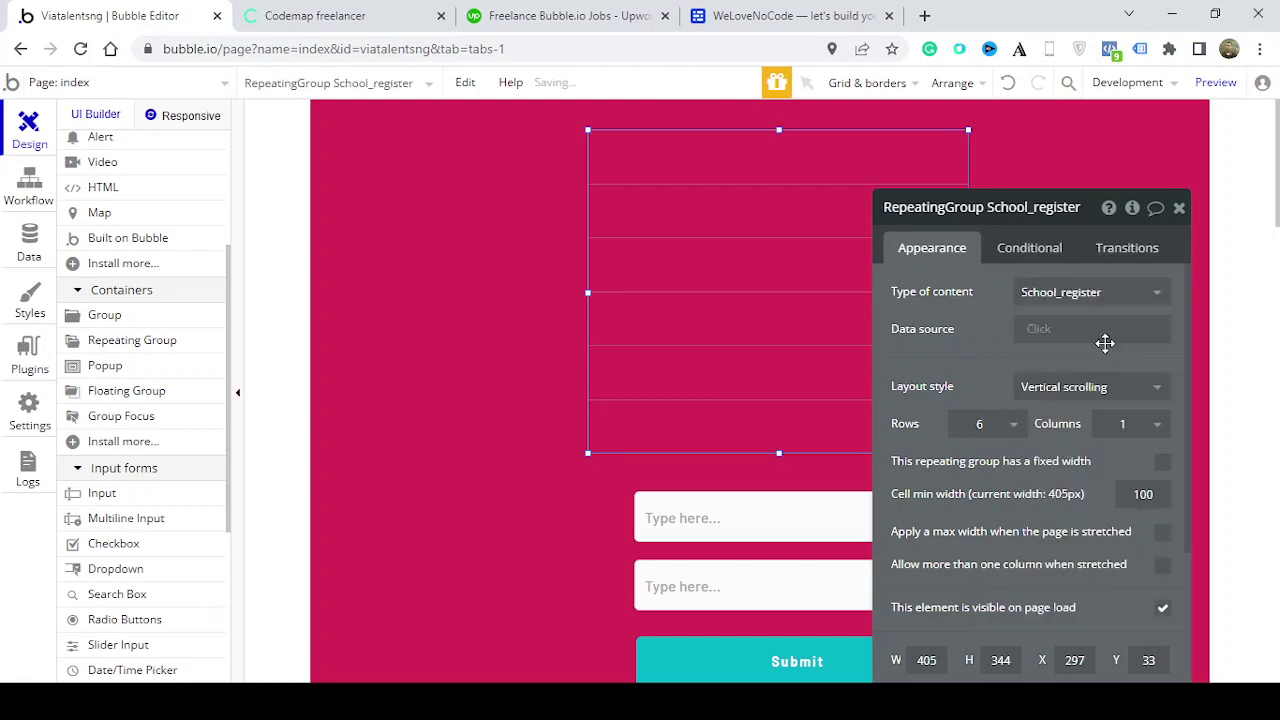
{"action": "left_click", "coordinate": [1045, 332]}
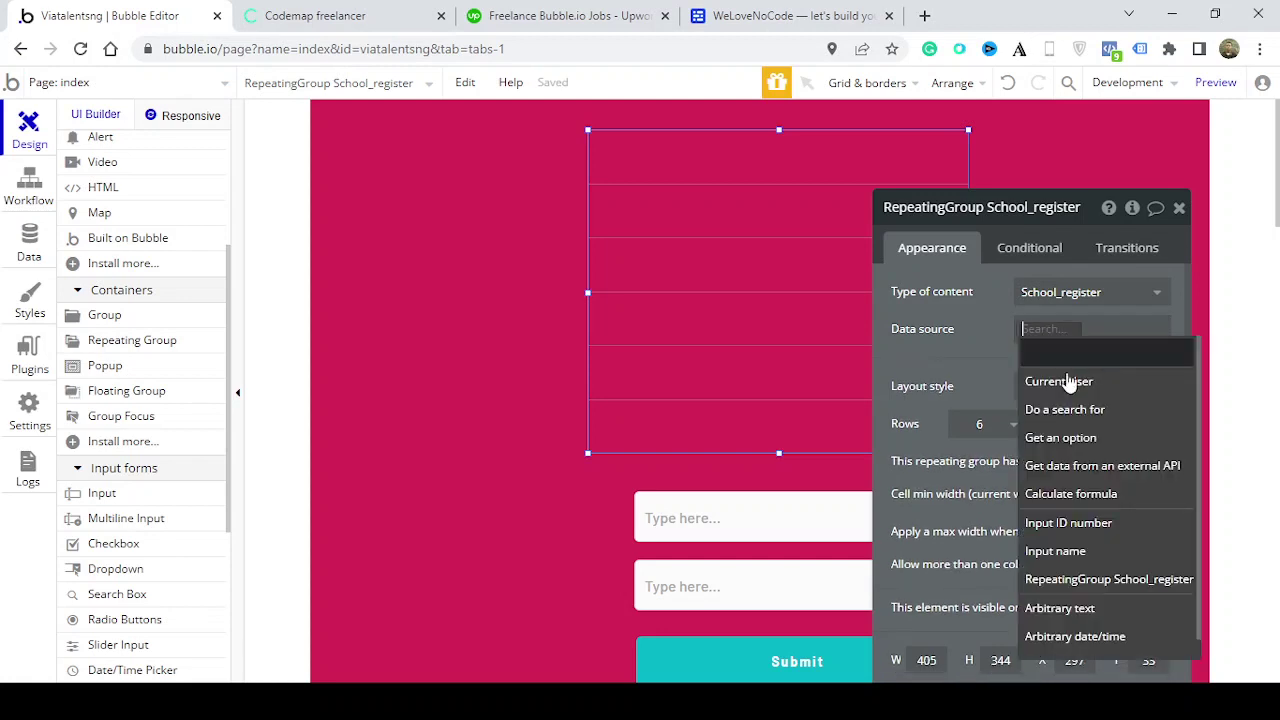
{"action": "left_click", "coordinate": [1092, 409]}
{"action": "left_click", "coordinate": [790, 253]}
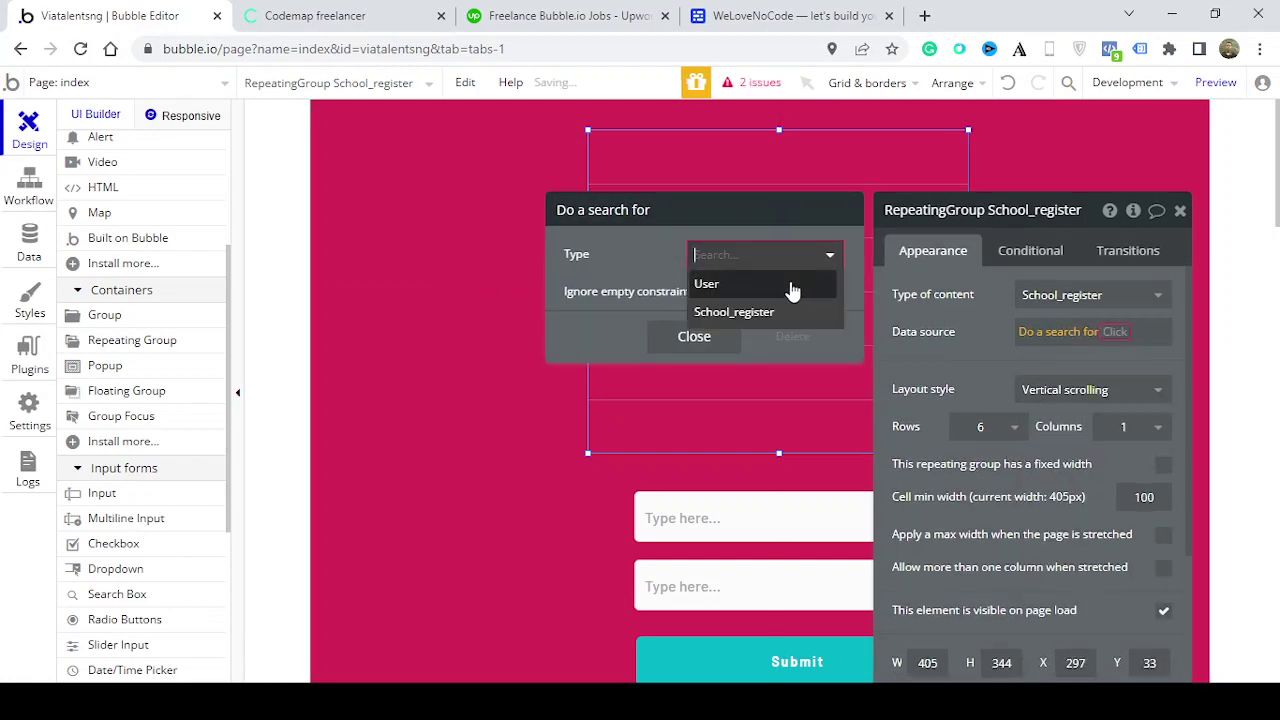
{"action": "left_click", "coordinate": [766, 312]}
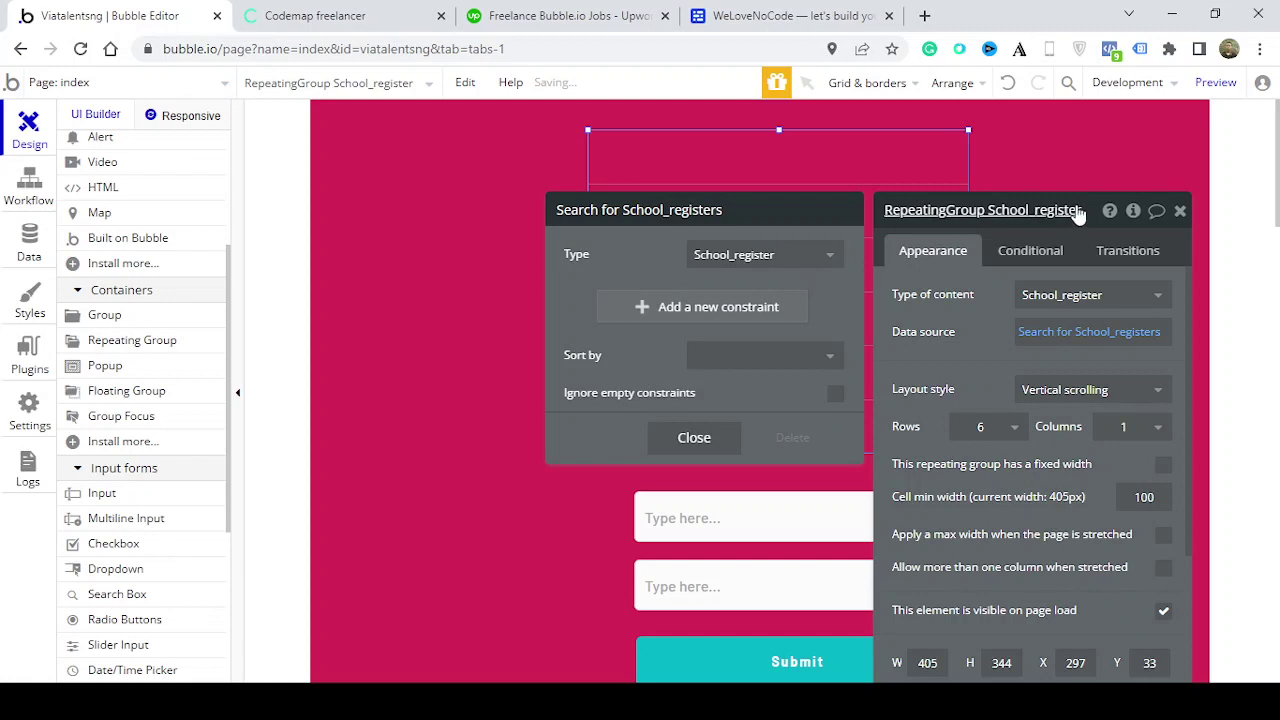
{"action": "left_click", "coordinate": [1181, 220]}
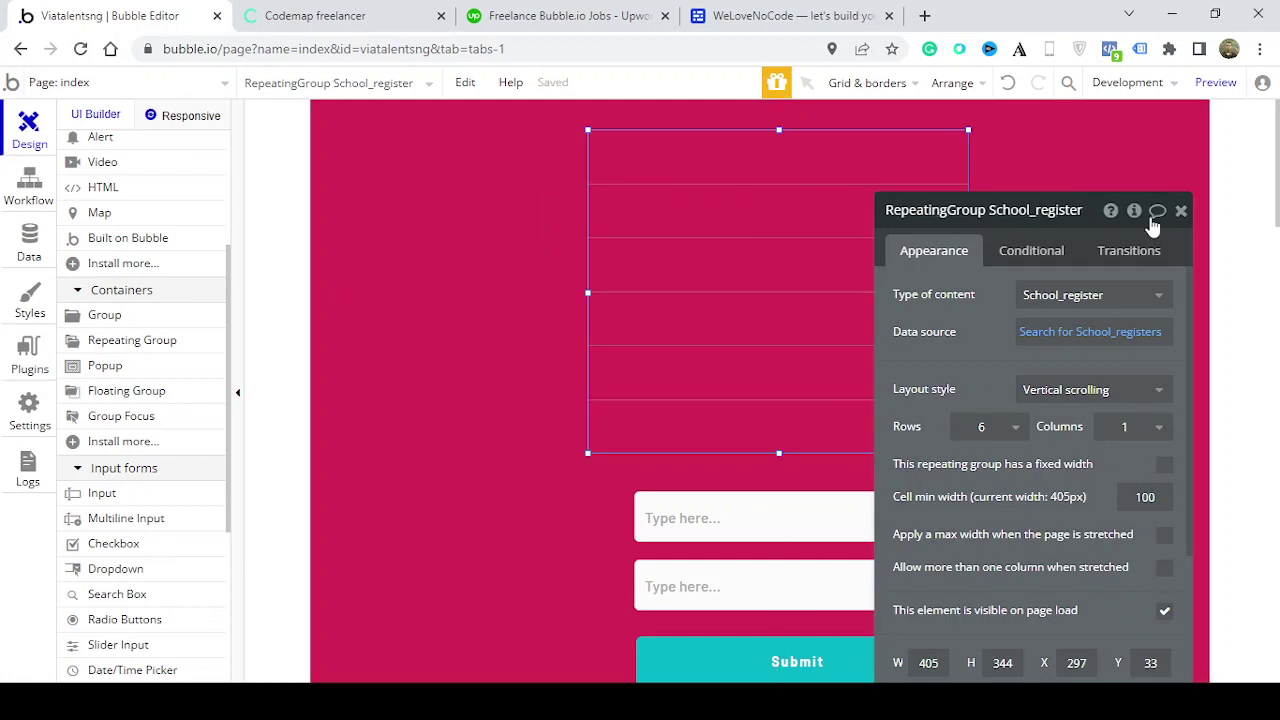
{"action": "left_click", "coordinate": [1181, 212]}
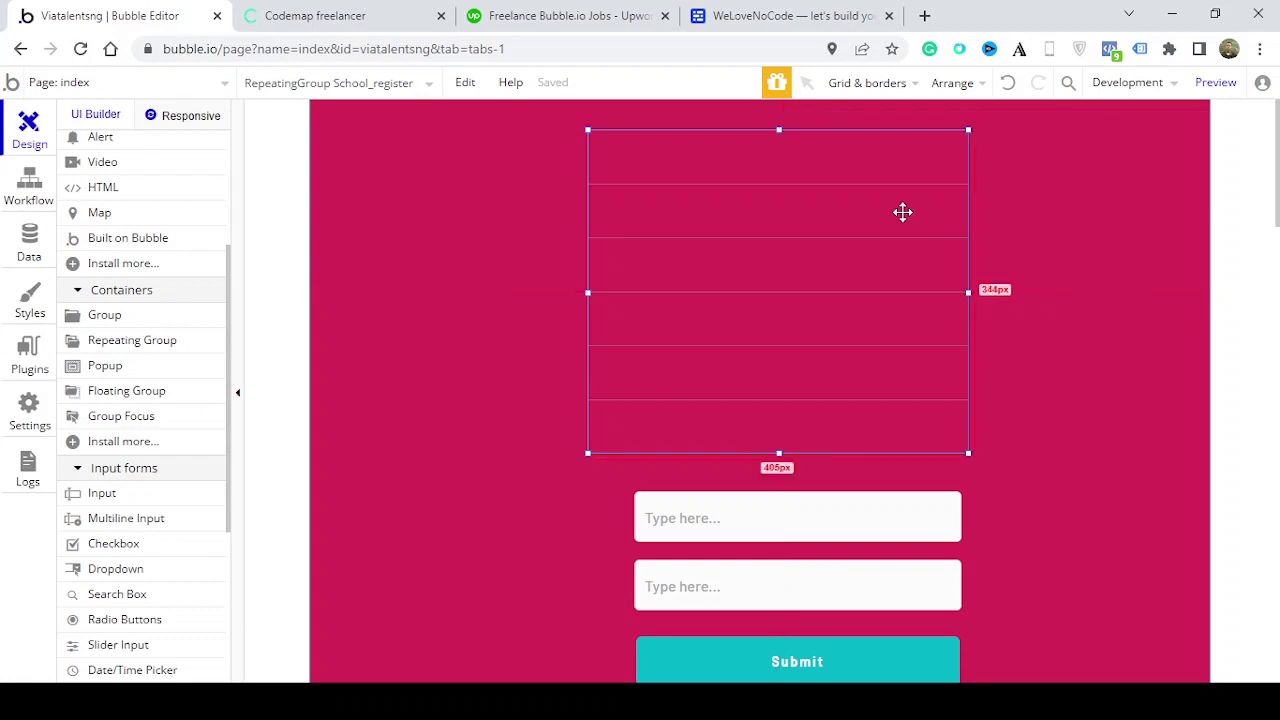
{"action": "left_click_drag", "start_coordinate": [873, 293], "coordinate": [885, 295]}
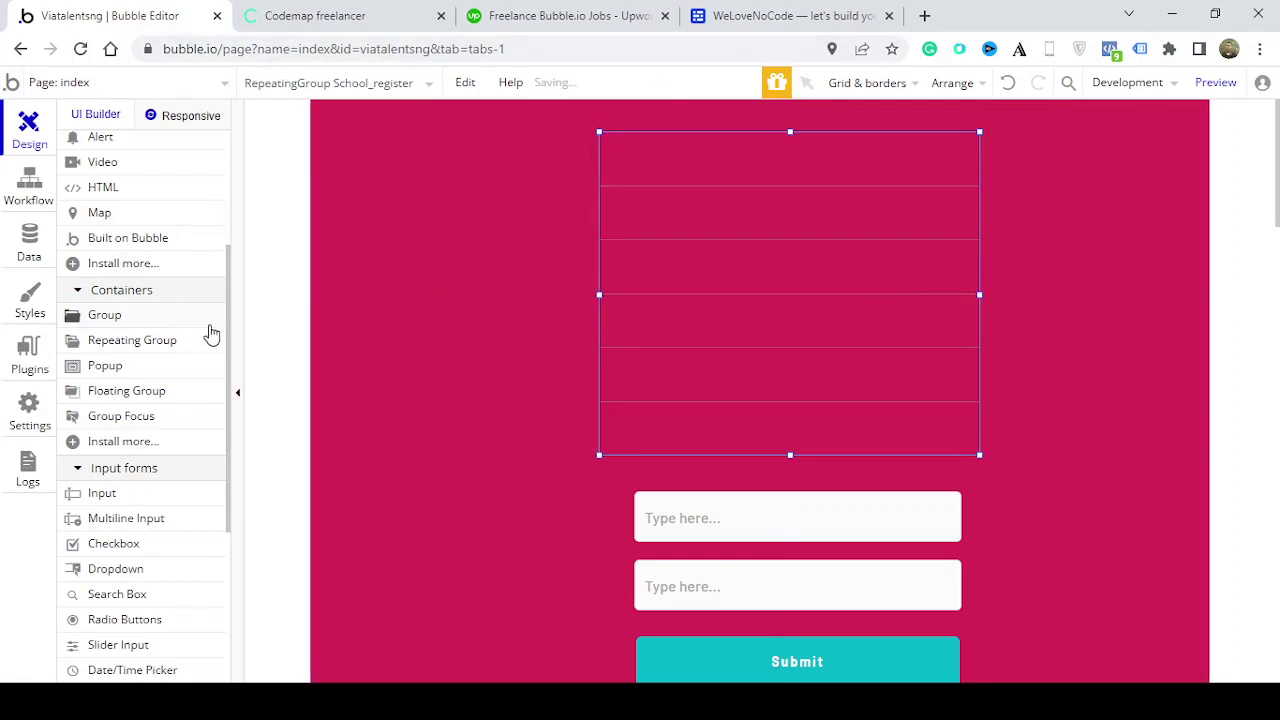
{"action": "left_click_drag", "start_coordinate": [229, 334], "coordinate": [230, 210]}
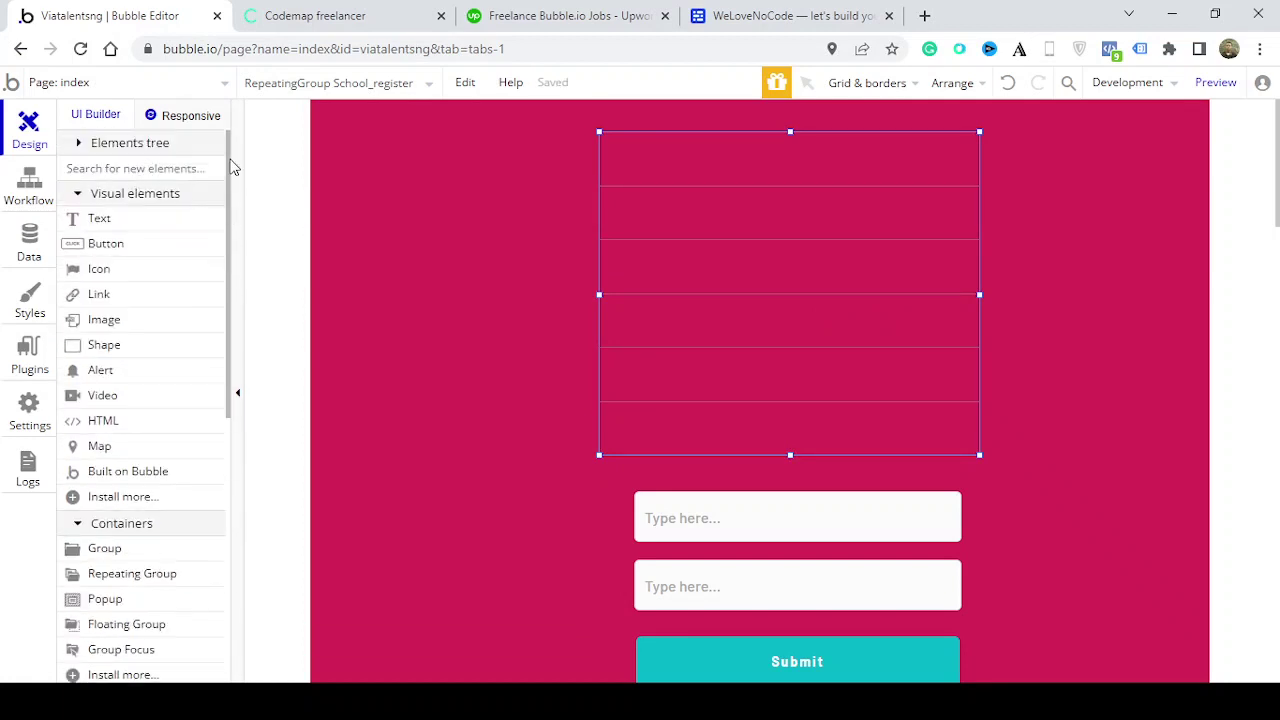
Add a text in the first row showing Current cell's School_register's student_name
{"action": "left_click", "coordinate": [128, 218]}
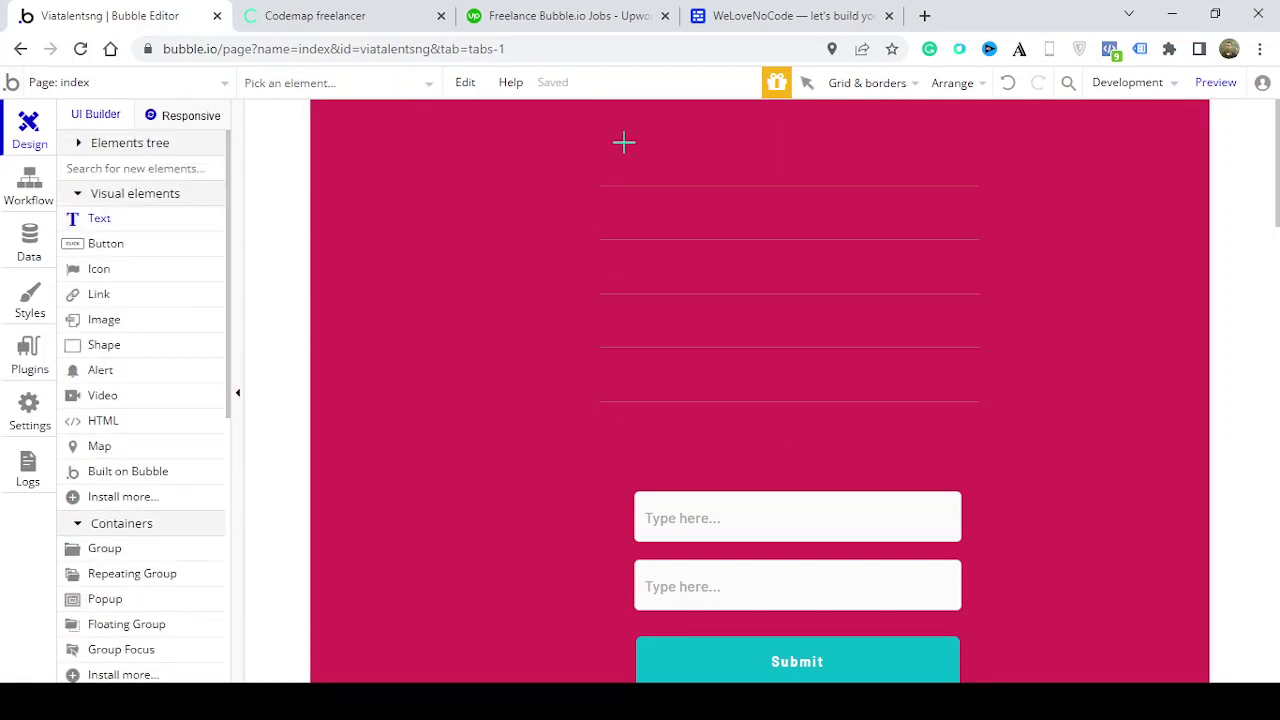
{"action": "left_click_drag", "start_coordinate": [600, 146], "coordinate": [812, 171]}
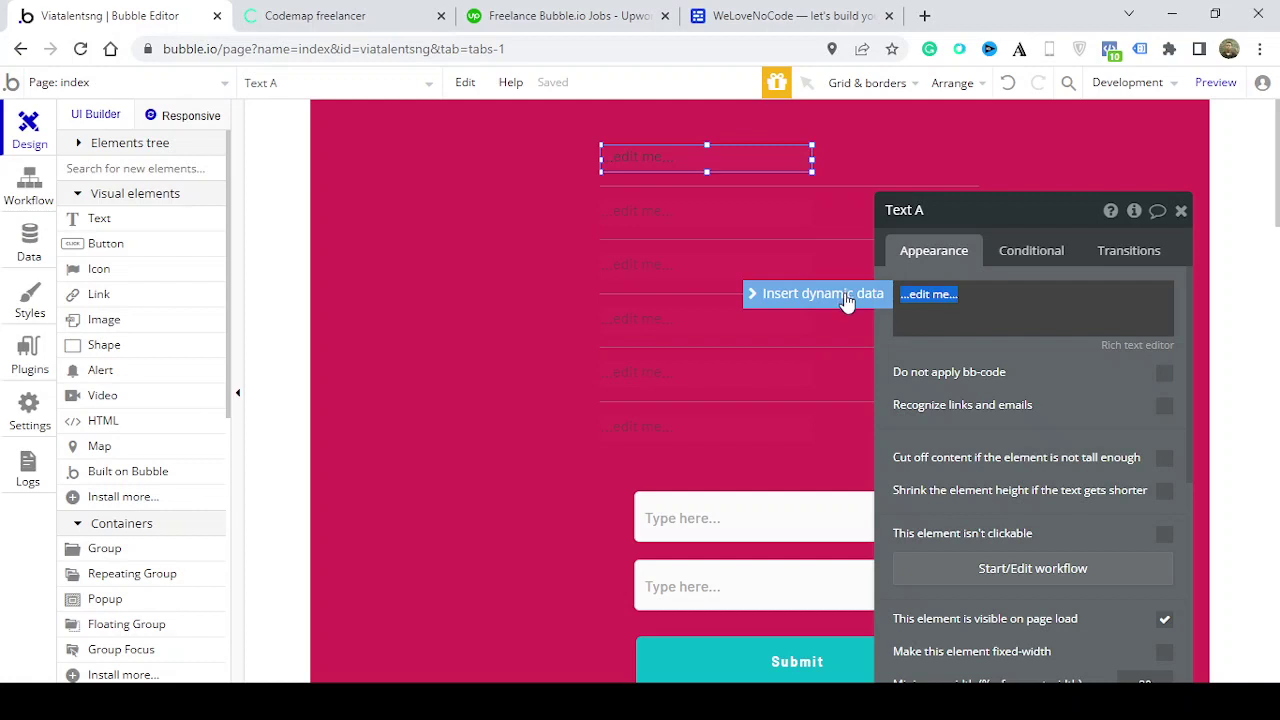
{"action": "left_click", "coordinate": [847, 296]}
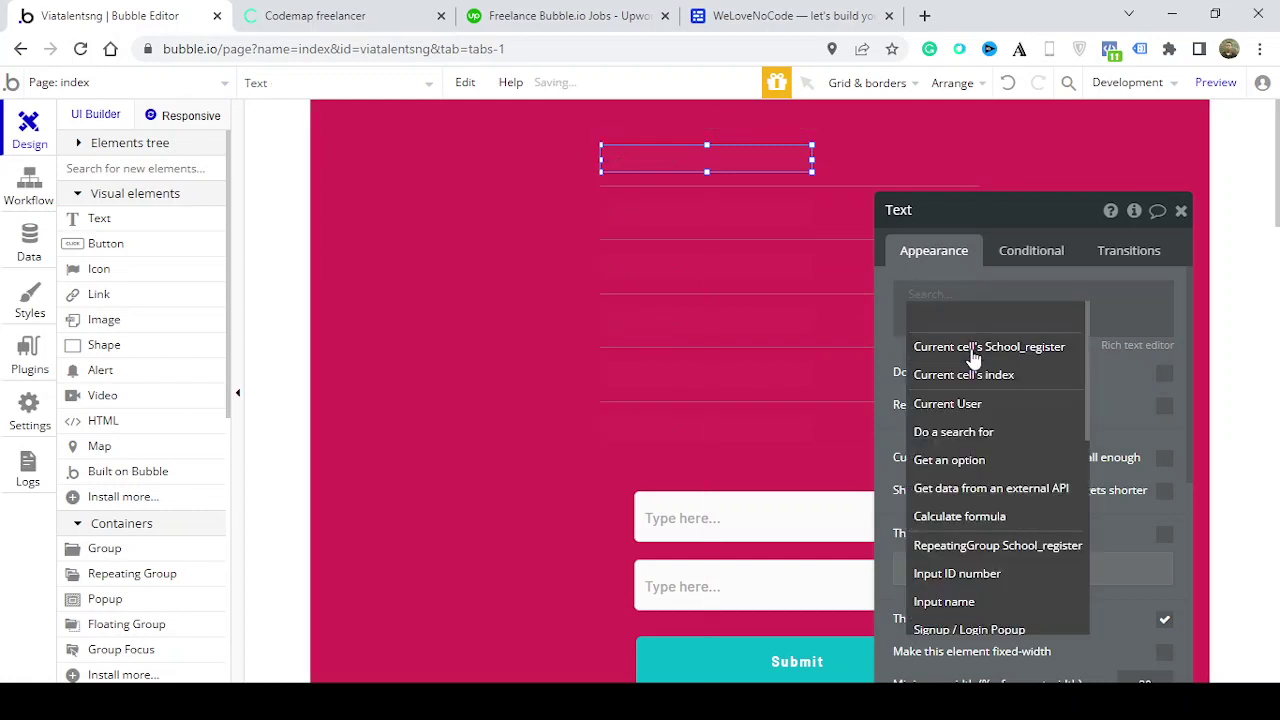
{"action": "left_click", "coordinate": [973, 357]}
{"action": "left_click", "coordinate": [1112, 348]}
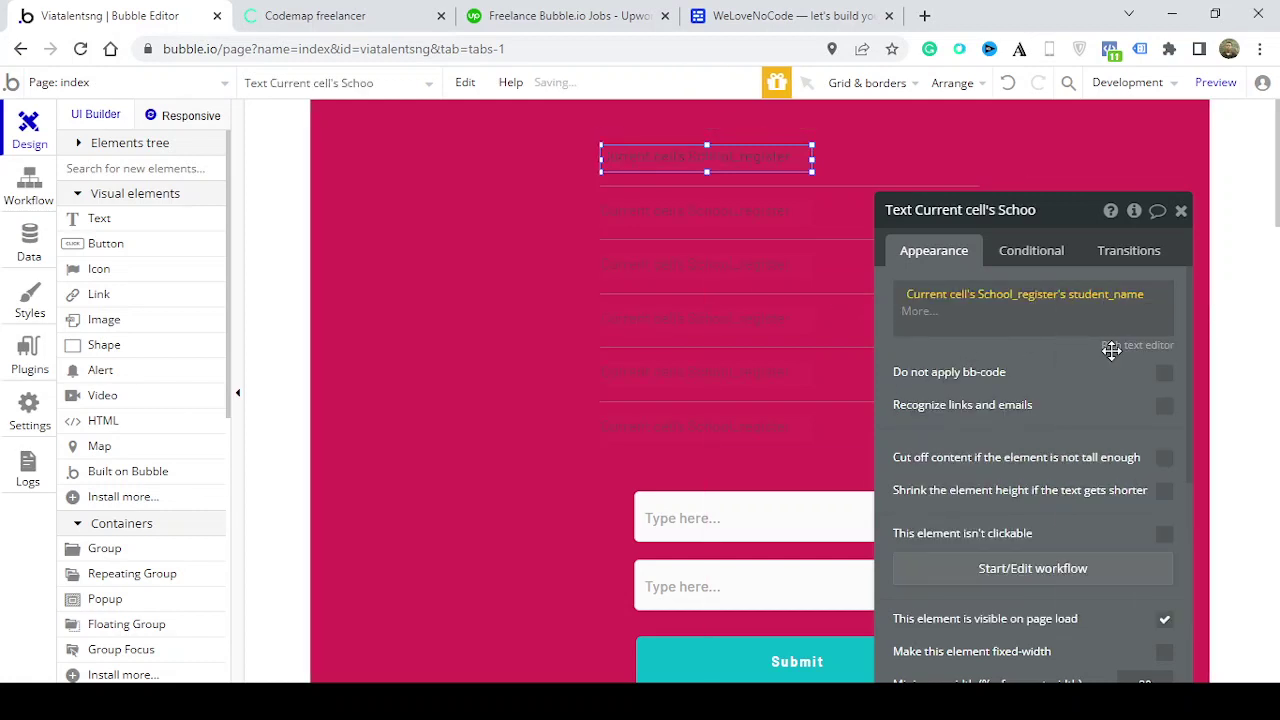
{"action": "left_click", "coordinate": [1072, 357]}
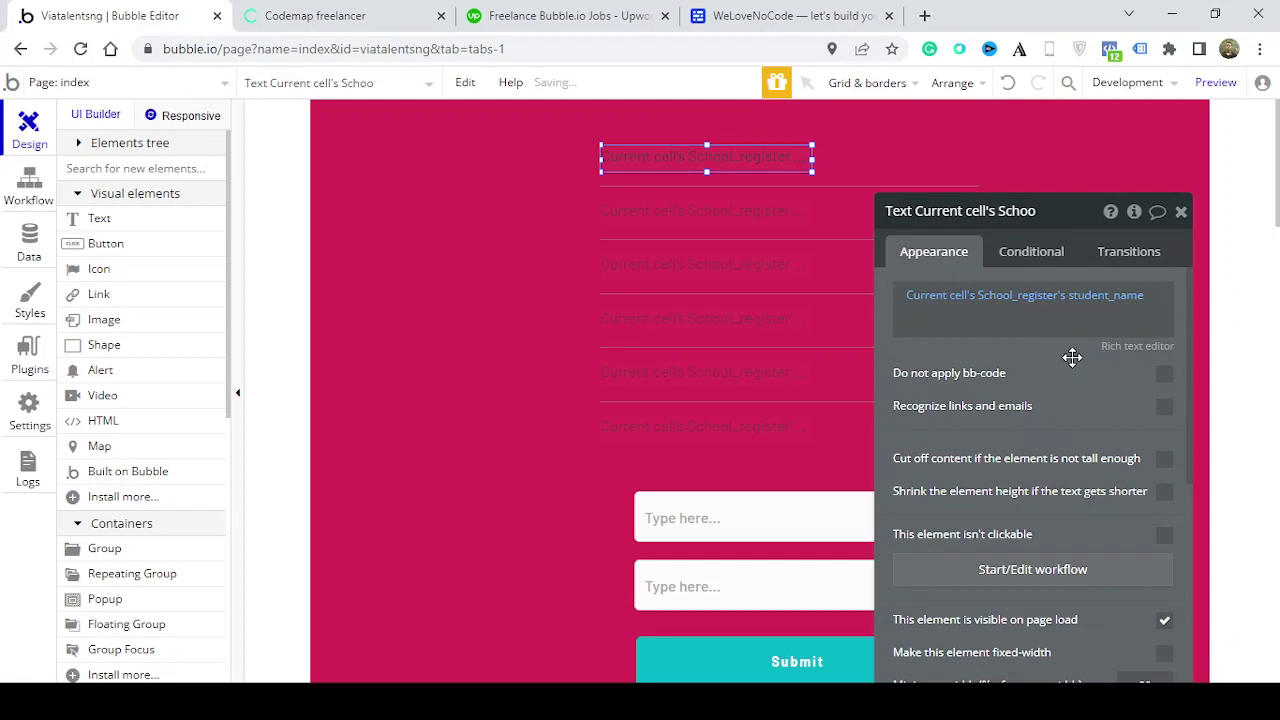
{"action": "left_click", "coordinate": [1189, 216]}
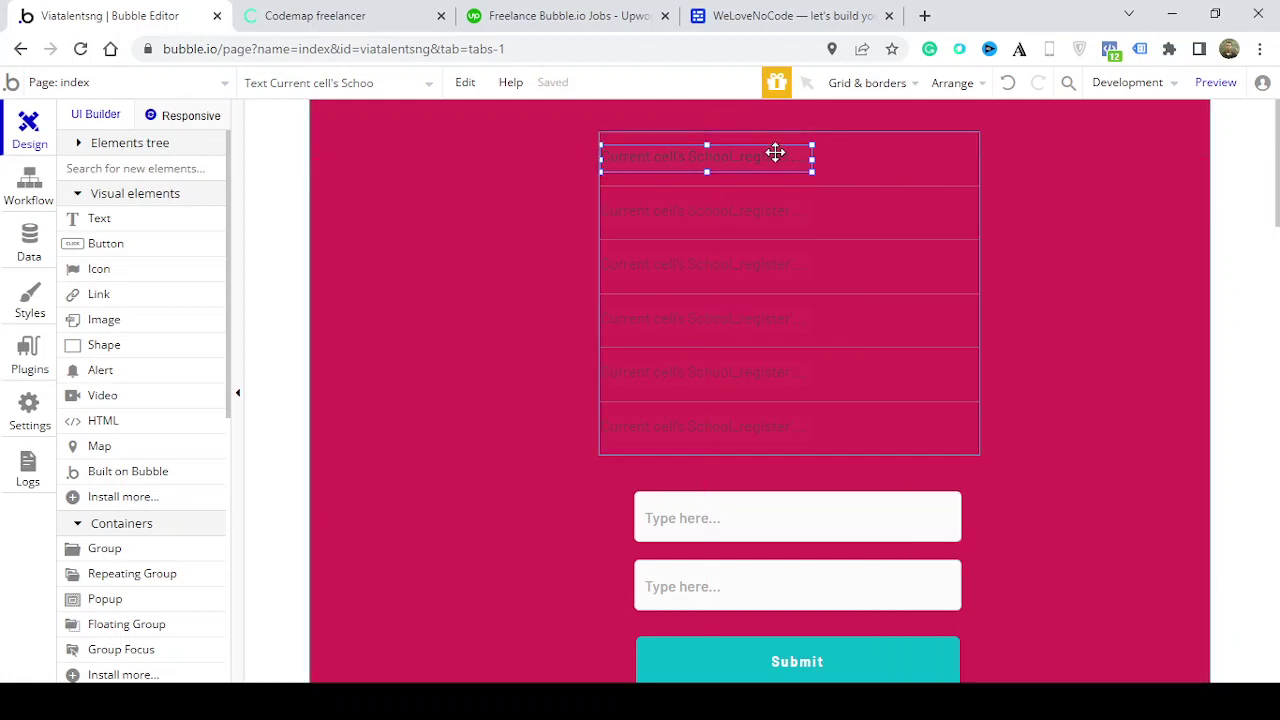
{"action": "double_click", "coordinate": [775, 152]}
{"action": "left_click_drag", "start_coordinate": [1186, 403], "coordinate": [1180, 583]}
Remove the name text's preset style, set its font size to 18, and widen it to 250 px
{"action": "left_click", "coordinate": [1007, 440]}
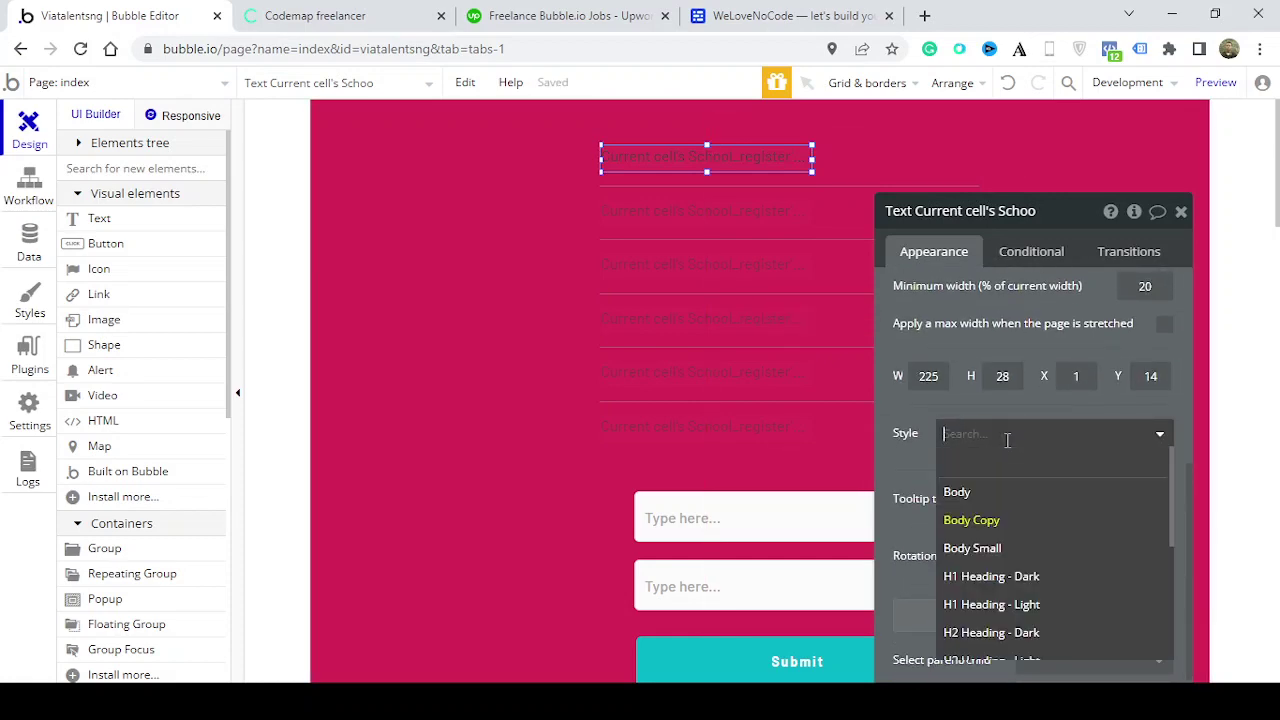
{"action": "left_click", "coordinate": [1015, 476]}
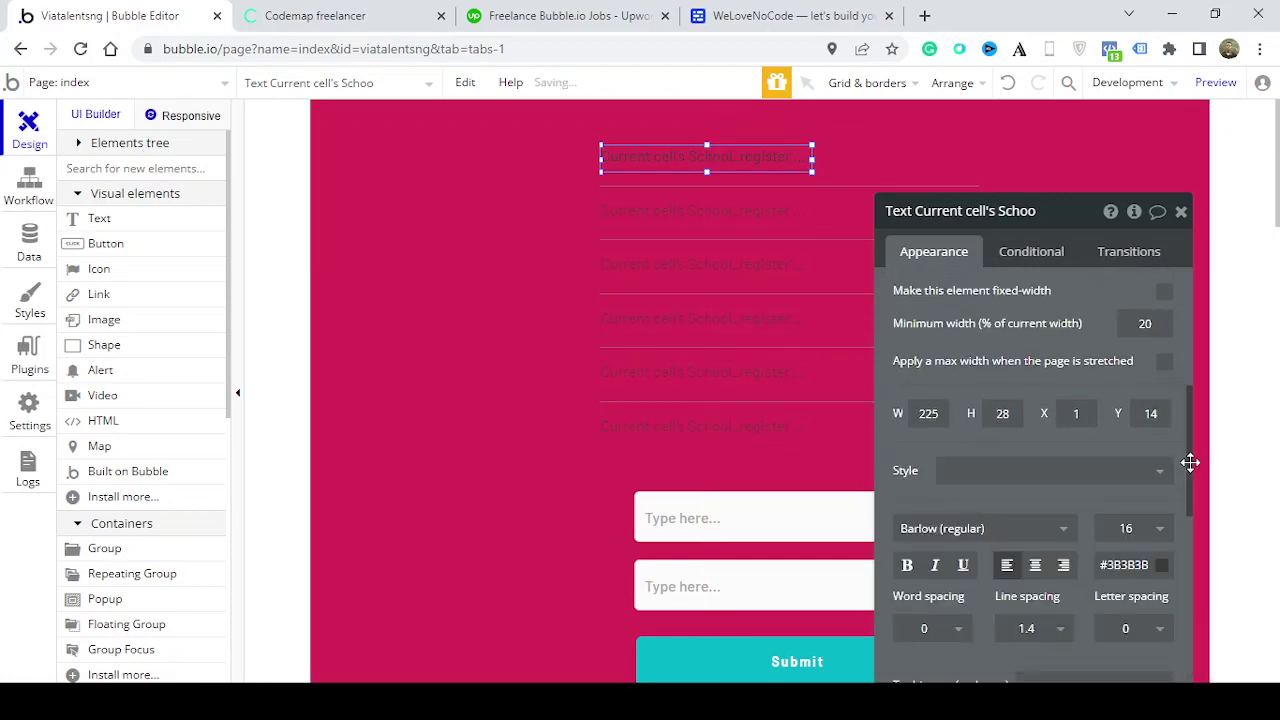
{"action": "left_click_drag", "start_coordinate": [1190, 462], "coordinate": [1181, 525]}
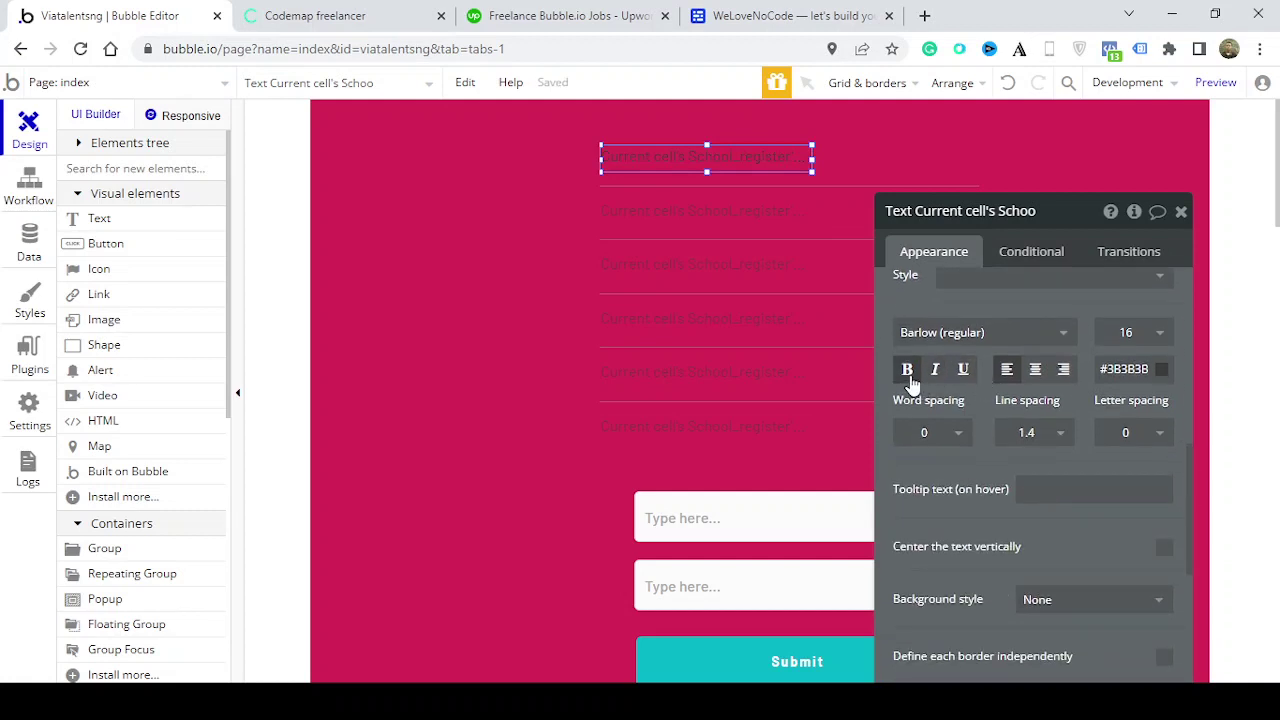
{"action": "left_click", "coordinate": [1128, 336]}
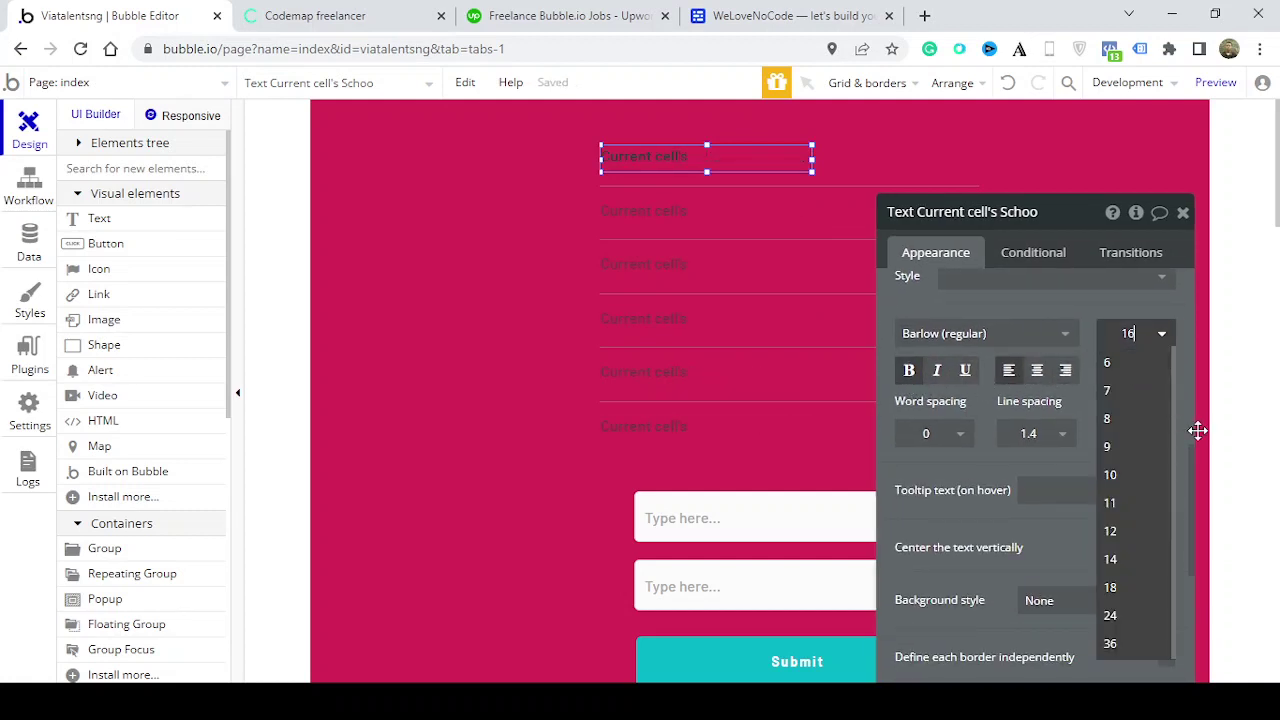
{"action": "left_click", "coordinate": [1125, 588]}
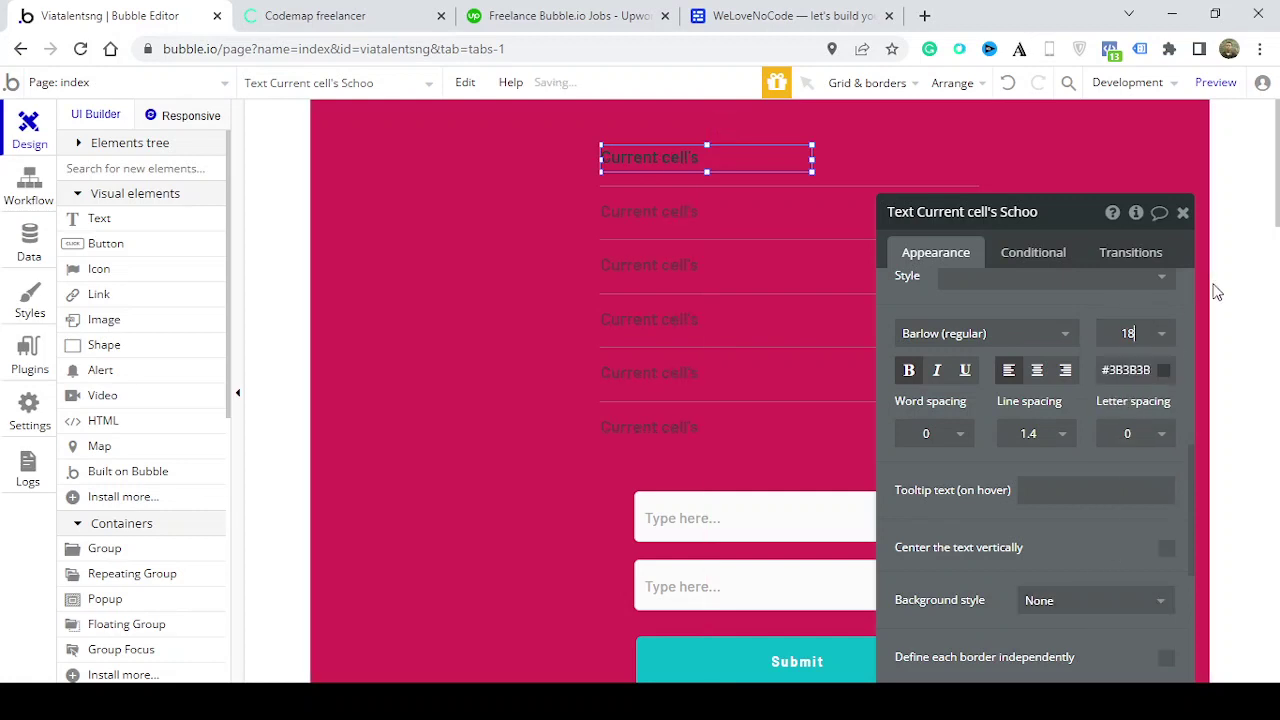
{"action": "left_click", "coordinate": [1183, 214]}
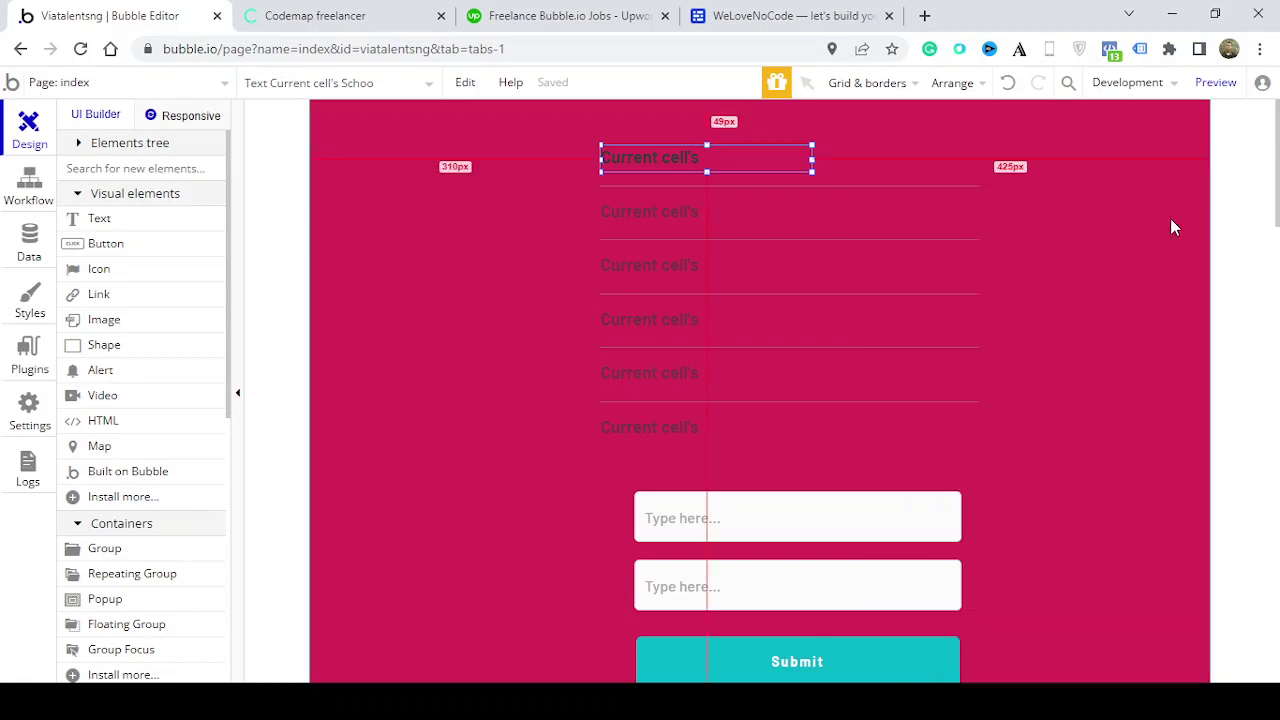
{"action": "mouse_move", "coordinate": [812, 158]}
{"action": "left_mouse_down"}
{"action": "mouse_move", "coordinate": [842, 159]}
{"action": "mouse_move", "coordinate": [803, 165]}
{"action": "left_mouse_up"}
Duplicate the name text as a second column at the row's right end, size 14
{"action": "key", "text": "Right"}
{"action": "key", "text": "Right"}
{"action": "key", "text": "Right"}
{"action": "key", "text": "Right"}
{"action": "key", "text": "Right"}
{"action": "key", "text": "Right"}
{"action": "key", "text": "Right"}
{"action": "key", "text": "Right"}
{"action": "key", "text": "Right"}
{"action": "key", "text": "Right"}
{"action": "key", "text": "Right"}
{"action": "key", "text": "Right"}
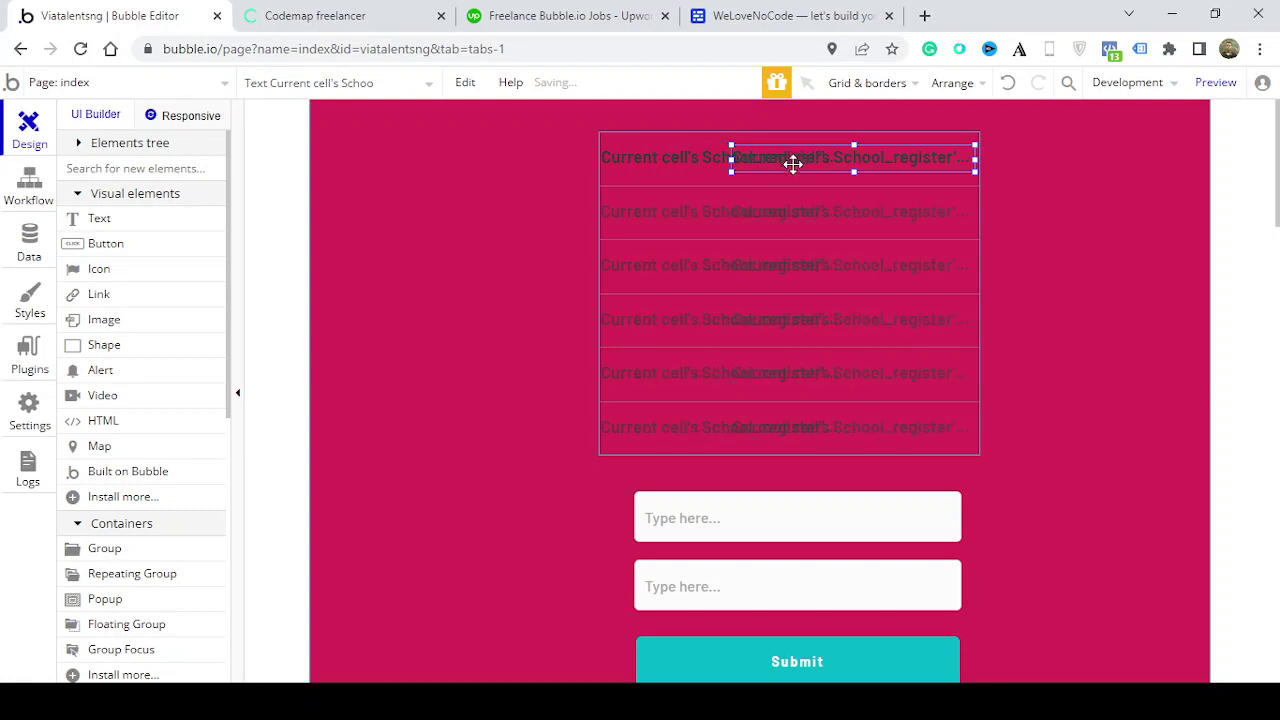
{"action": "left_click_drag", "start_coordinate": [735, 158], "coordinate": [901, 158]}
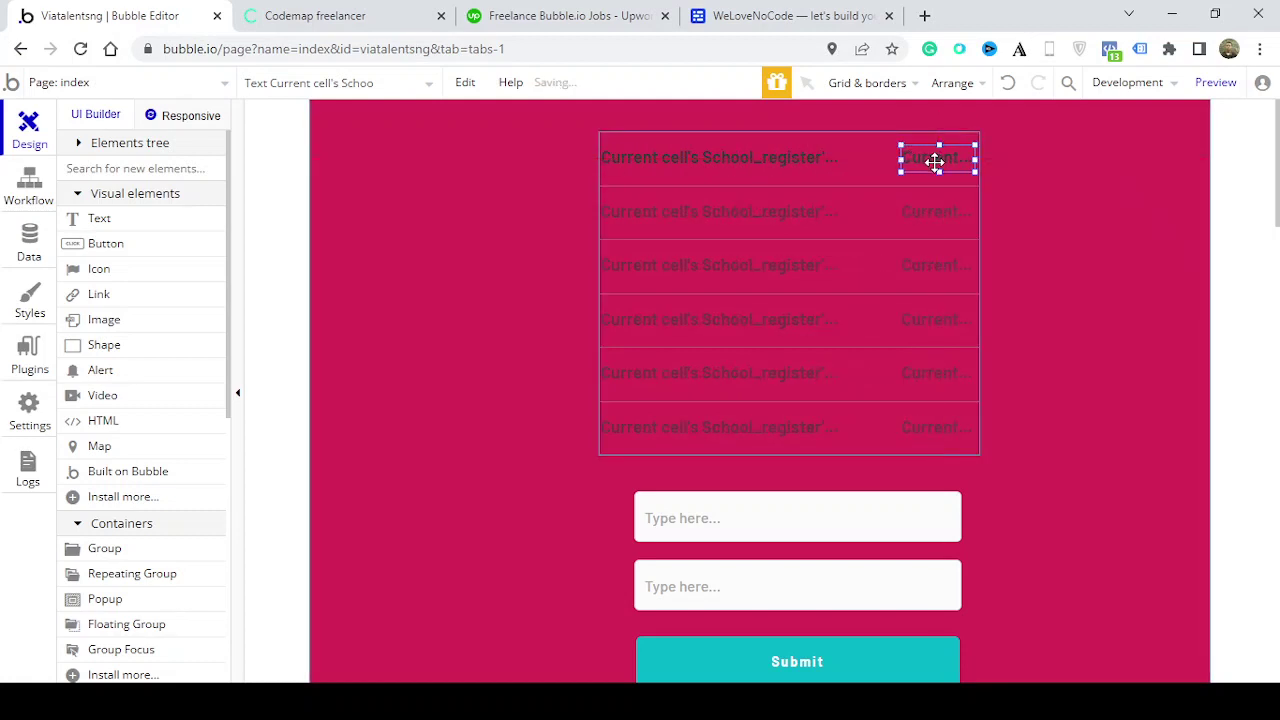
{"action": "double_click", "coordinate": [935, 158]}
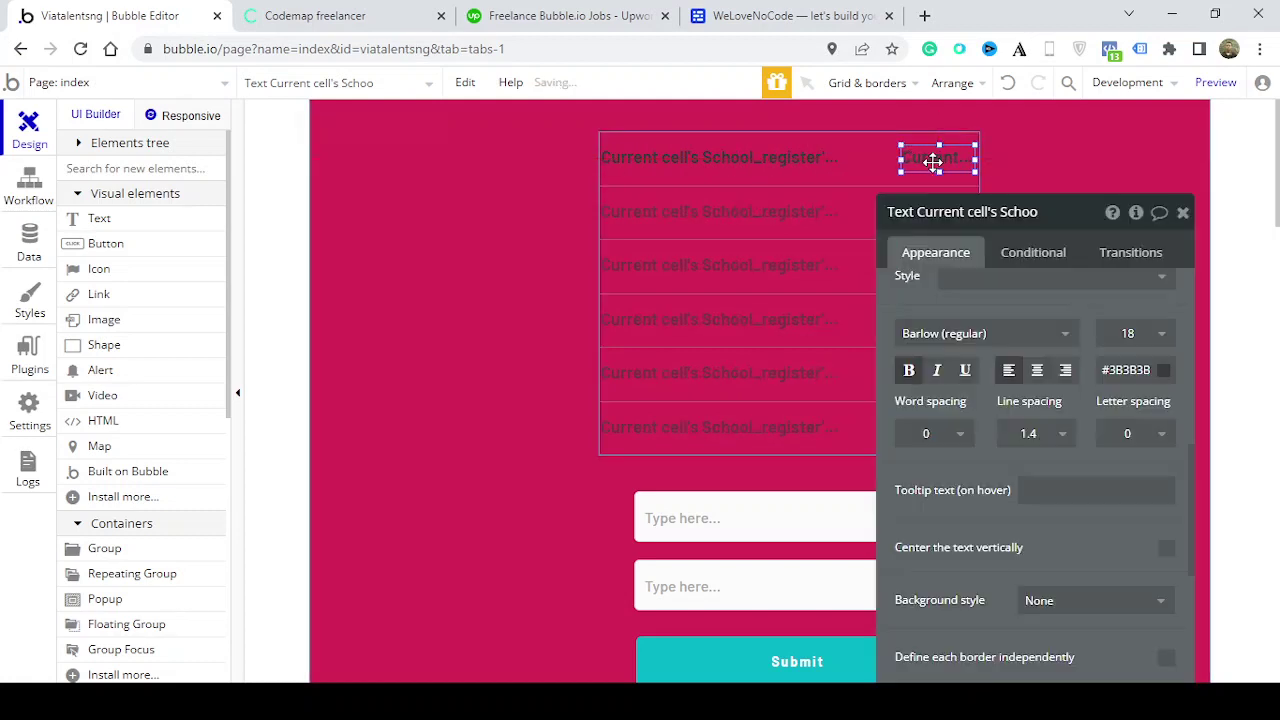
{"action": "left_click", "coordinate": [1148, 340]}
{"action": "left_click", "coordinate": [1109, 558]}
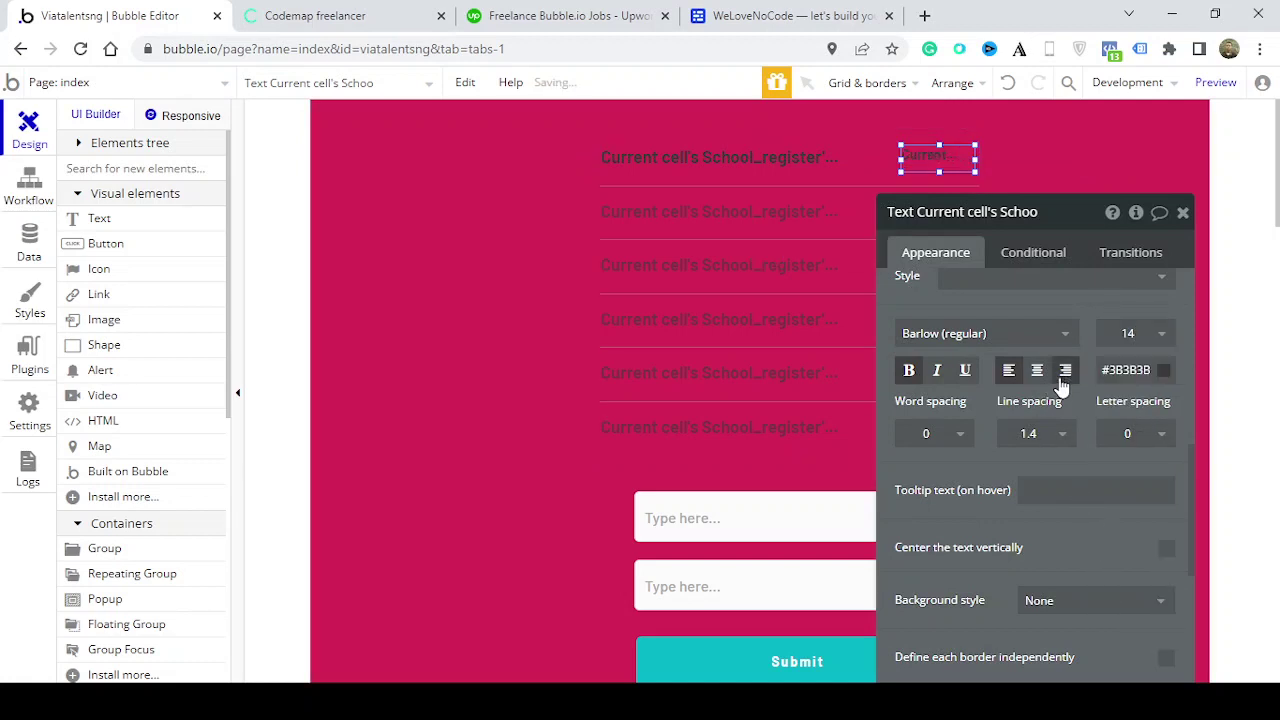
Make the copied text show the entry's student_ID
{"action": "scroll", "coordinate": [1180, 440], "scroll_direction": "up", "scroll_amount": 1}
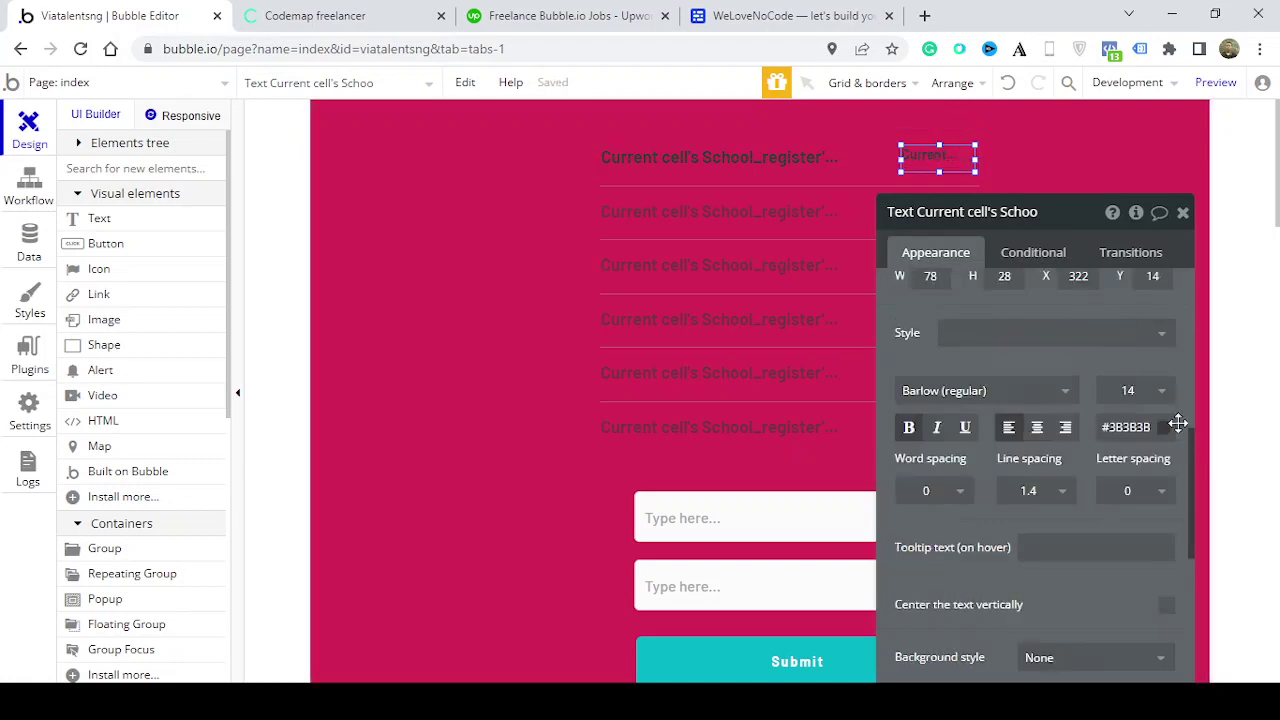
{"action": "scroll", "coordinate": [1178, 425], "scroll_direction": "up", "scroll_amount": 5}
{"action": "left_click", "coordinate": [1088, 303]}
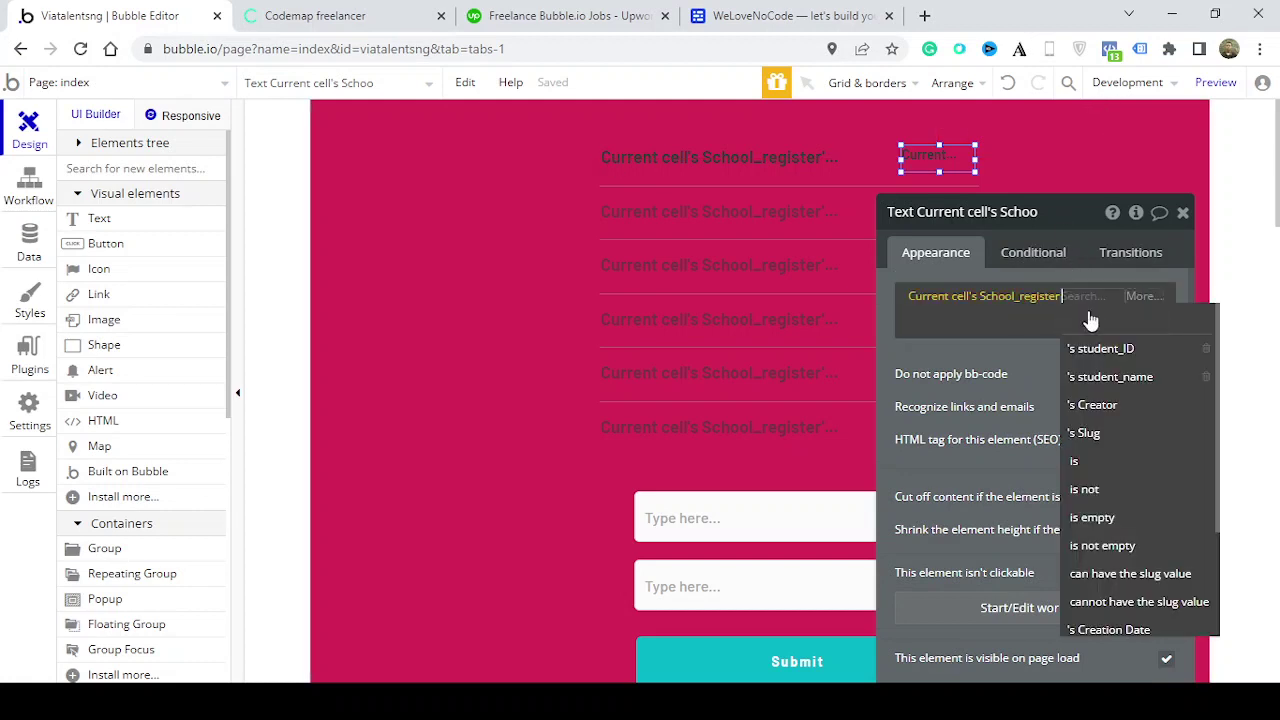
{"action": "left_click", "coordinate": [1092, 348]}
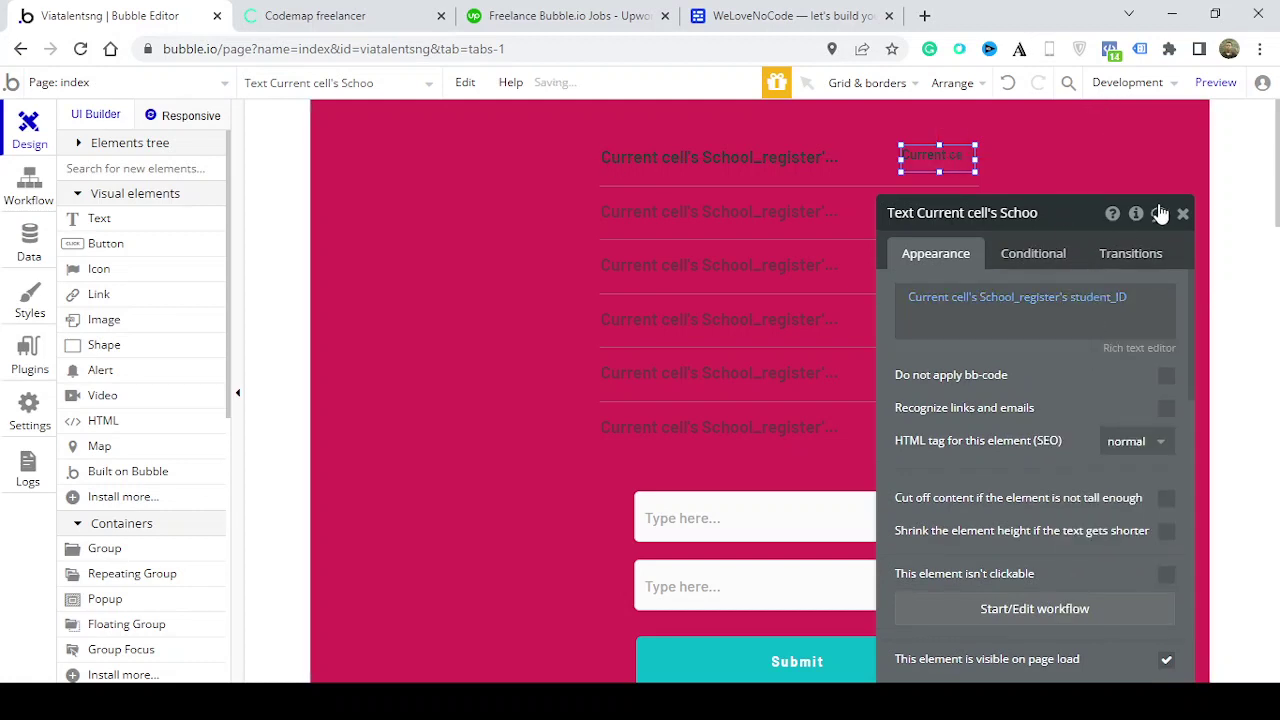
Colour the student_ID text teal #03B4C6 and close its settings
{"action": "scroll", "coordinate": [1172, 404], "scroll_direction": "down", "scroll_amount": 3}
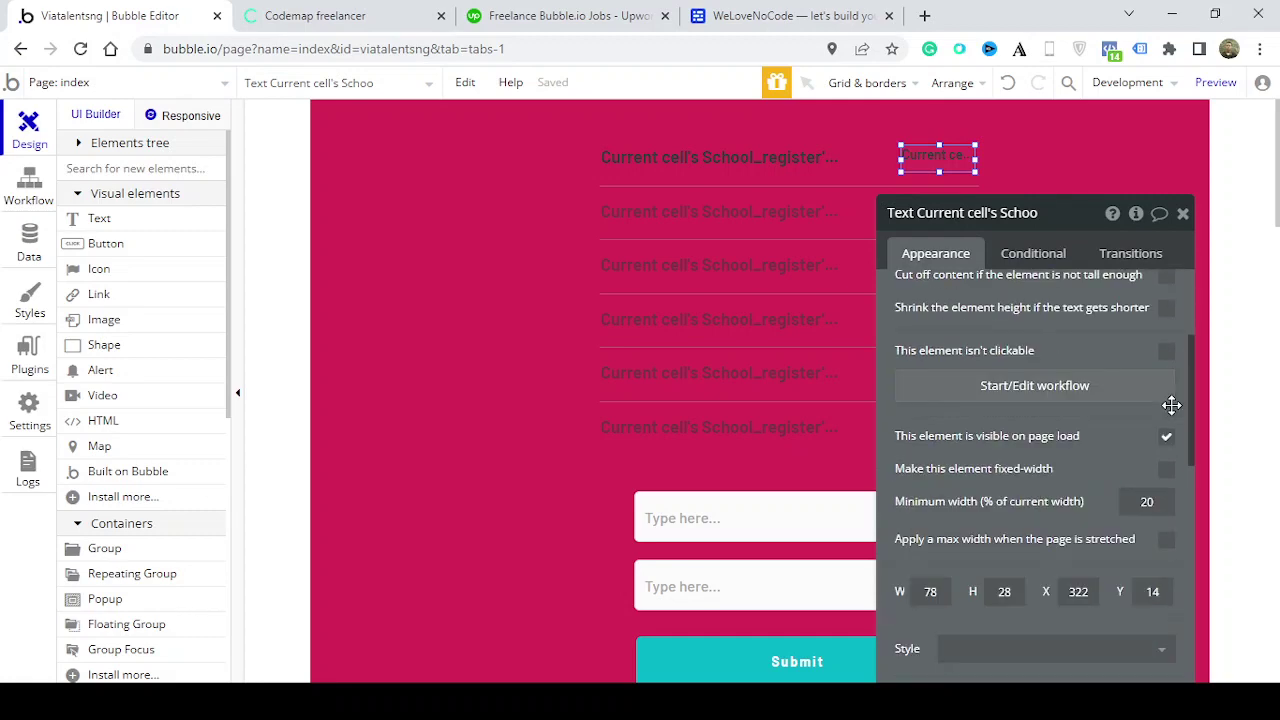
{"action": "scroll", "coordinate": [1172, 404], "scroll_direction": "down", "scroll_amount": 4}
{"action": "left_click", "coordinate": [1162, 414]}
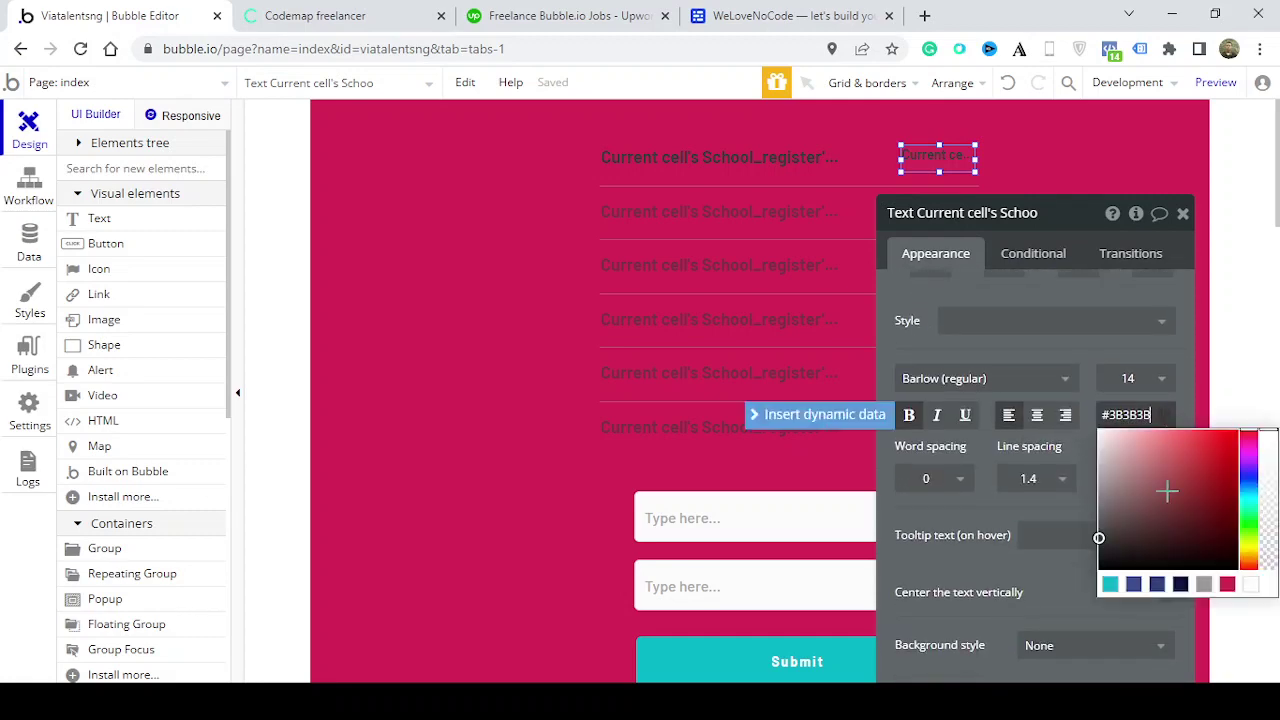
{"action": "left_click", "coordinate": [1110, 584]}
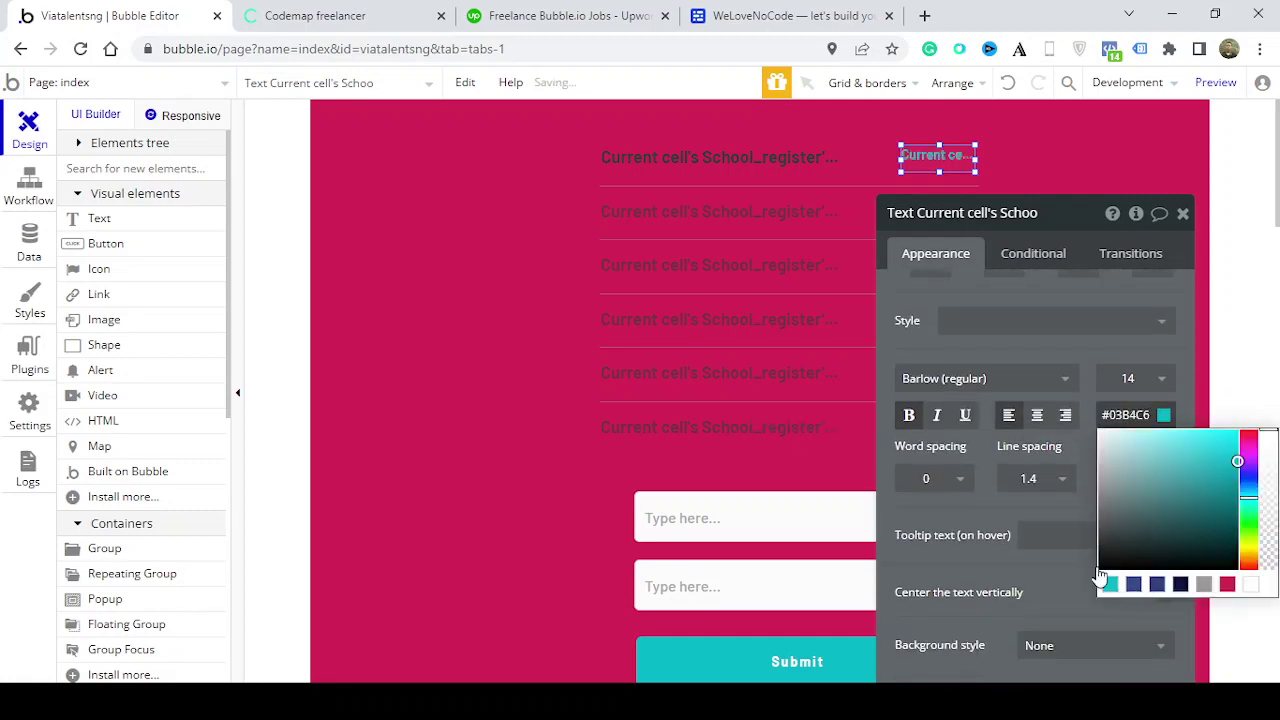
{"action": "left_click", "coordinate": [1116, 282]}
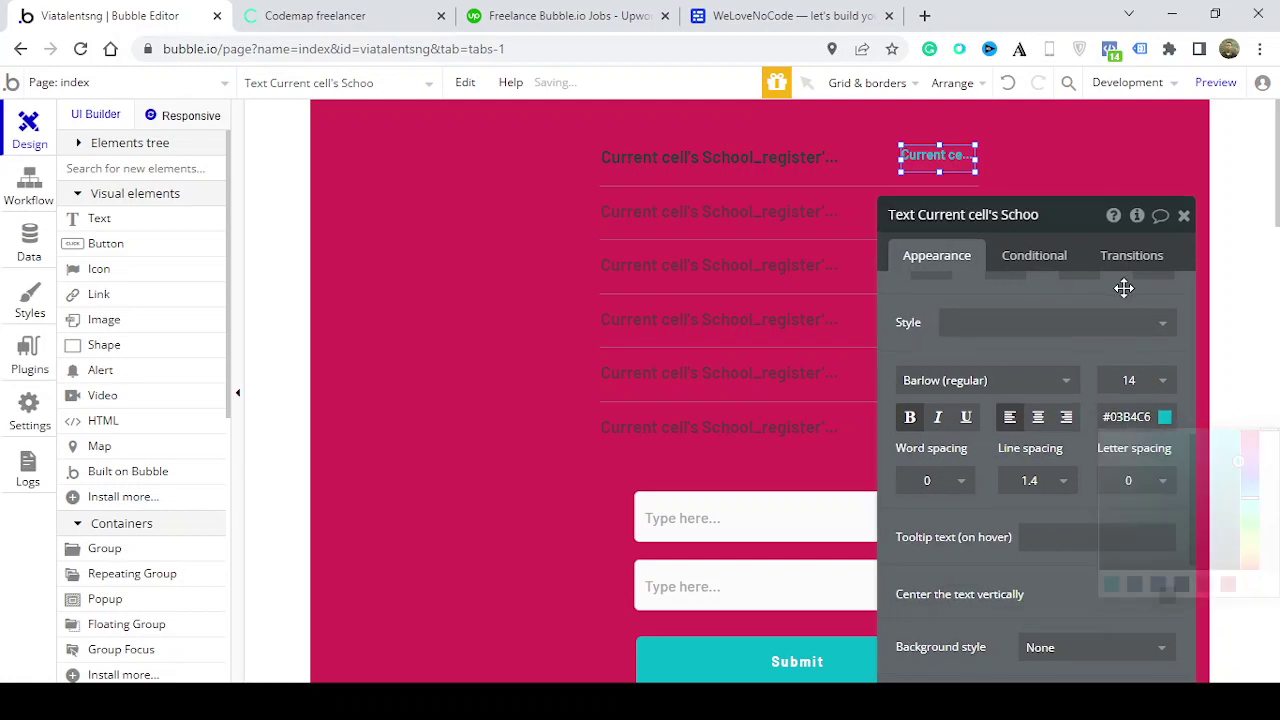
{"action": "left_click", "coordinate": [1184, 217]}
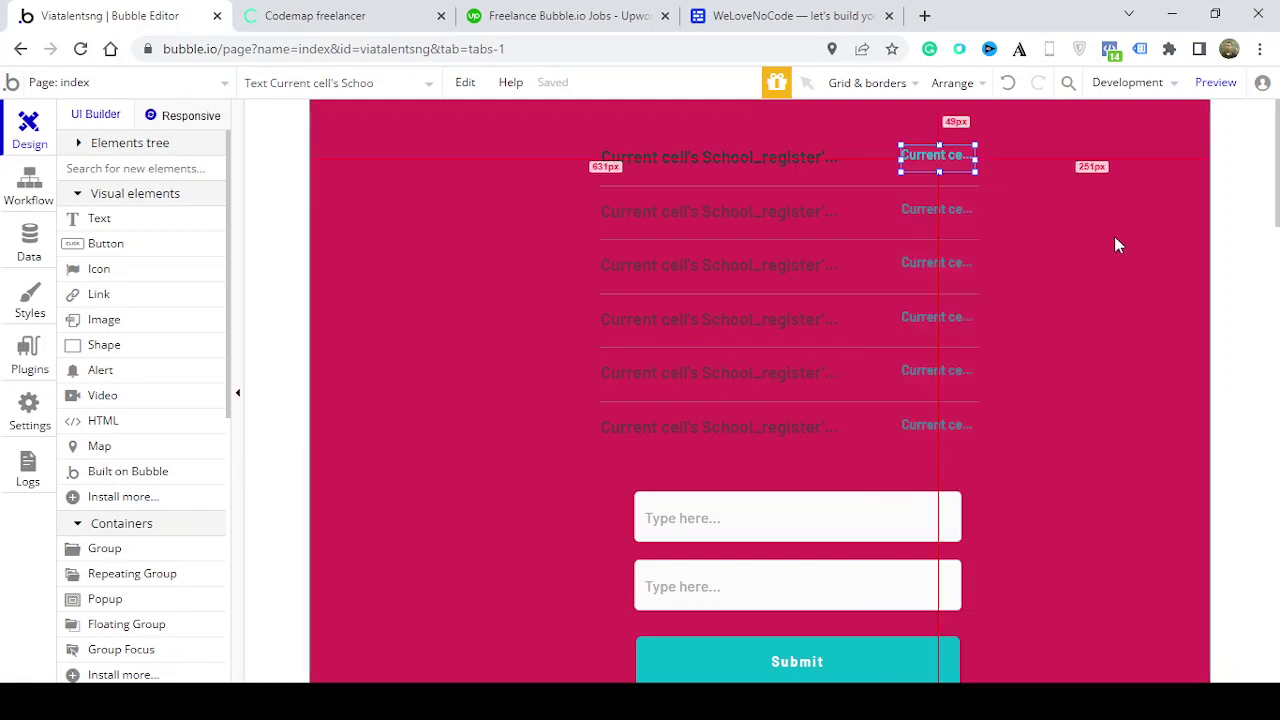
{"action": "left_click", "coordinate": [789, 384]}
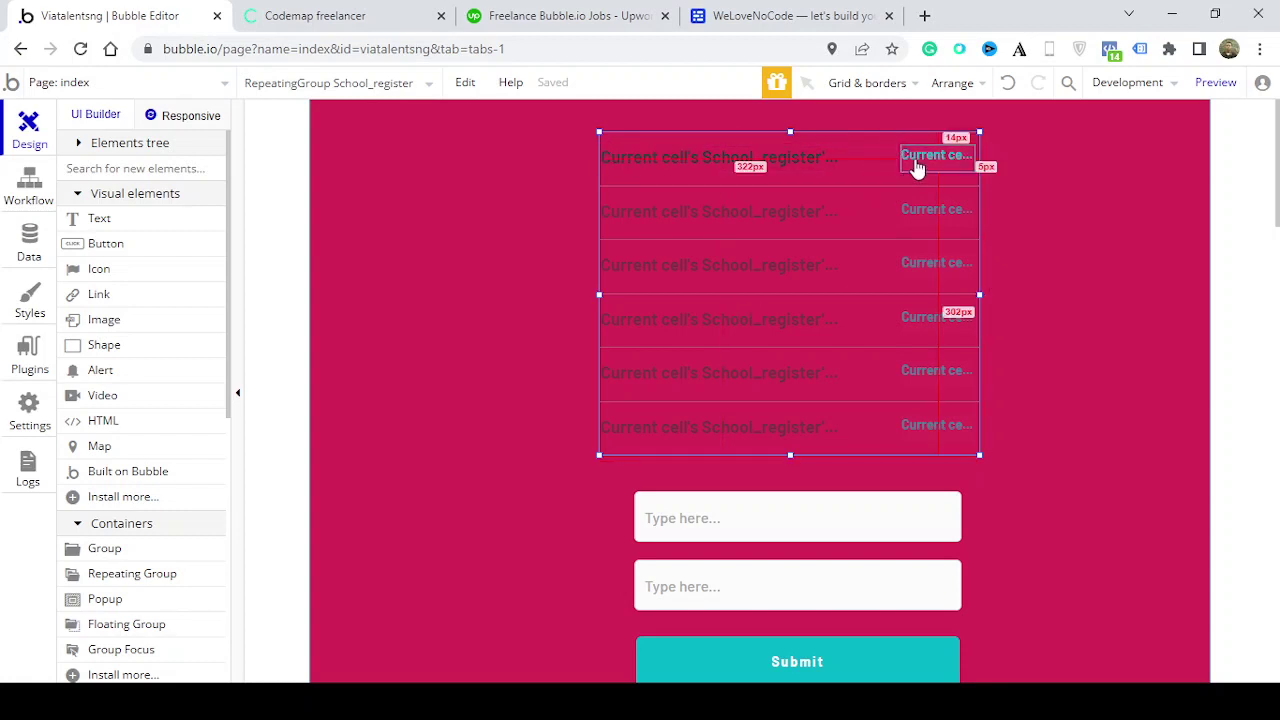
Set the upper input's placeholder to 'Enter student name'
{"action": "double_click", "coordinate": [806, 519]}
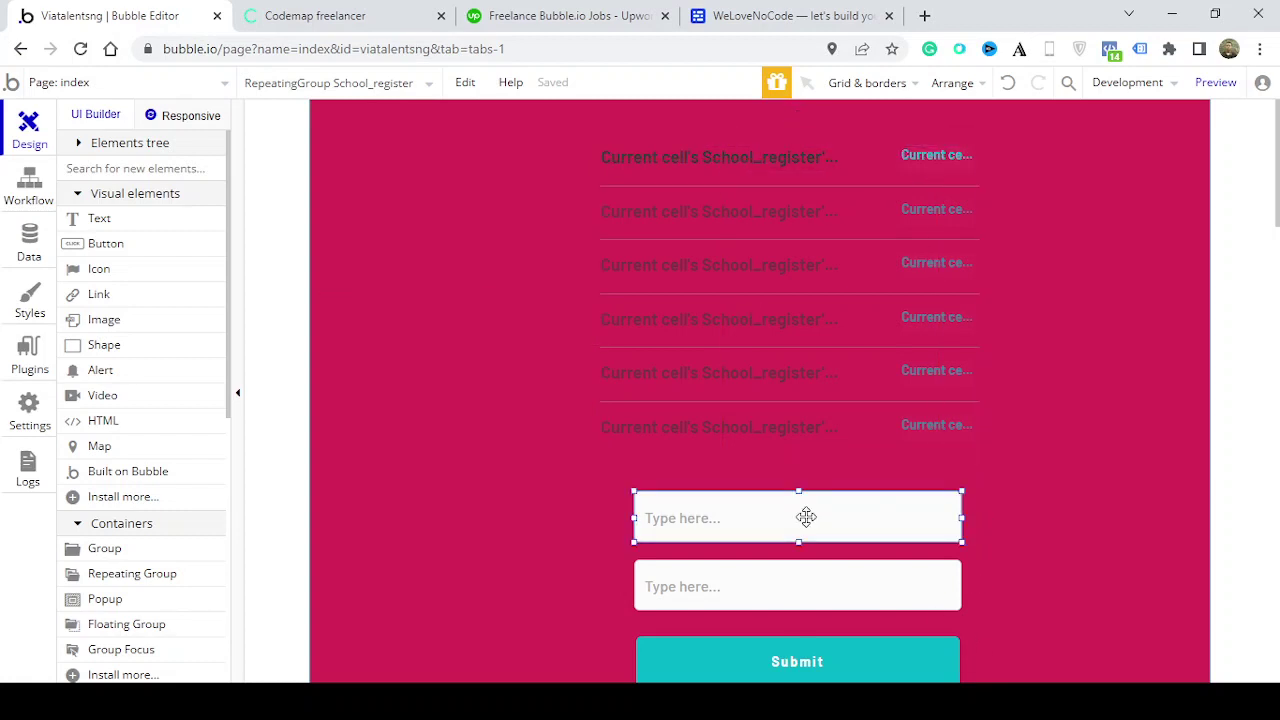
{"action": "type", "text": "Type here..."}
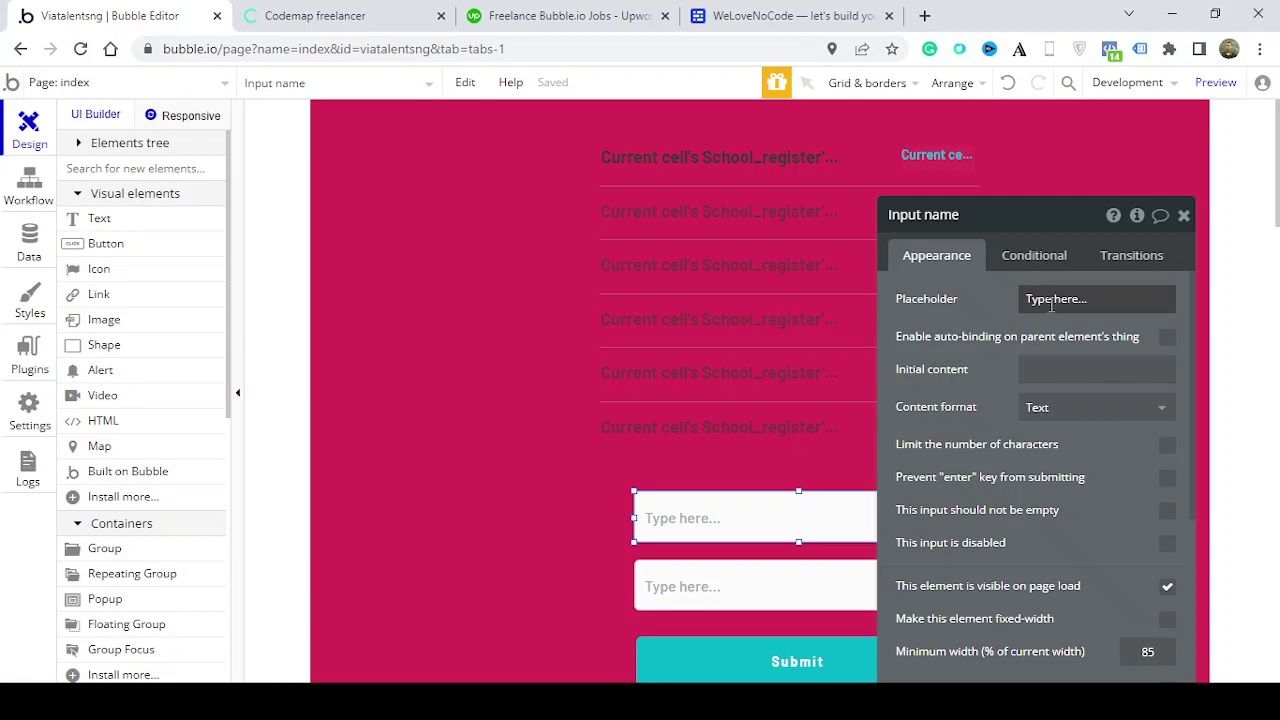
{"action": "left_click", "coordinate": [1051, 300]}
{"action": "type", "text": "Enter s"}
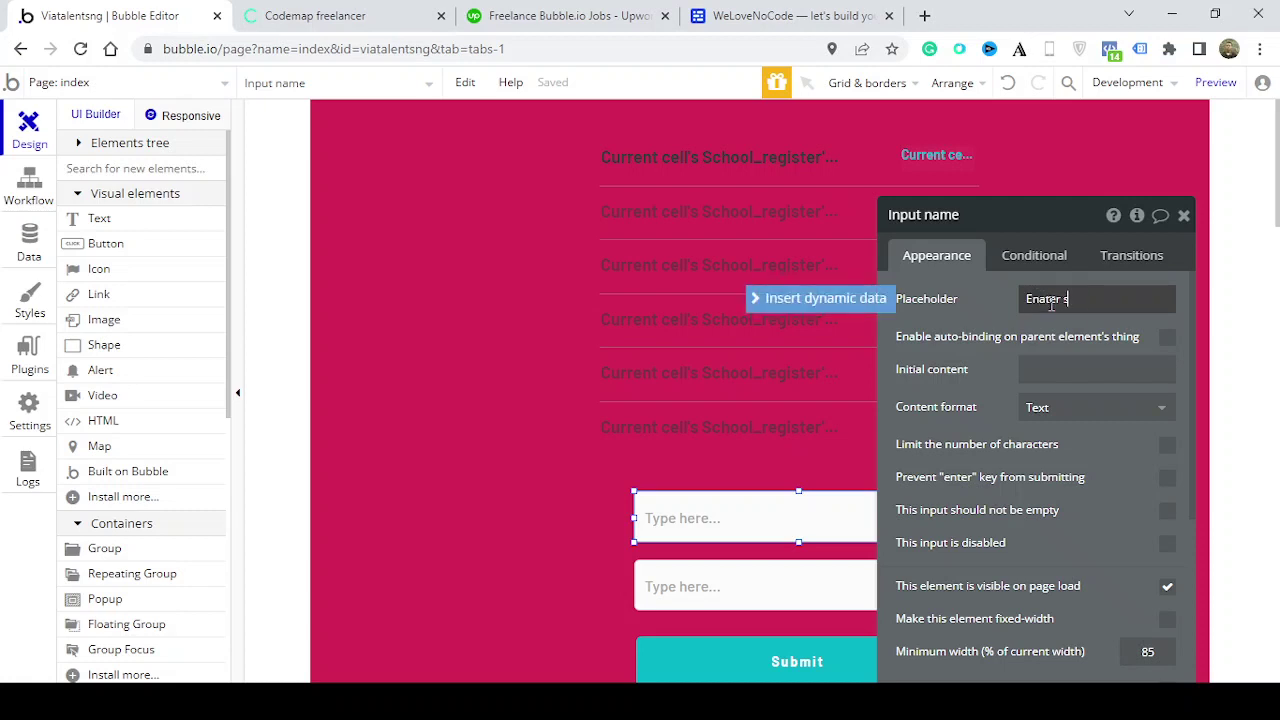
{"action": "key", "text": "BackSpace"}
{"action": "key", "text": "BackSpace"}
{"action": "key", "text": "BackSpace"}
{"action": "key", "text": "BackSpace"}
{"action": "key", "text": "BackSpace"}
{"action": "key", "text": "BackSpace"}
{"action": "left_click", "coordinate": [1184, 215]}
Set the ID input's placeholder to 'Enter student ID'
{"action": "double_click", "coordinate": [877, 594]}
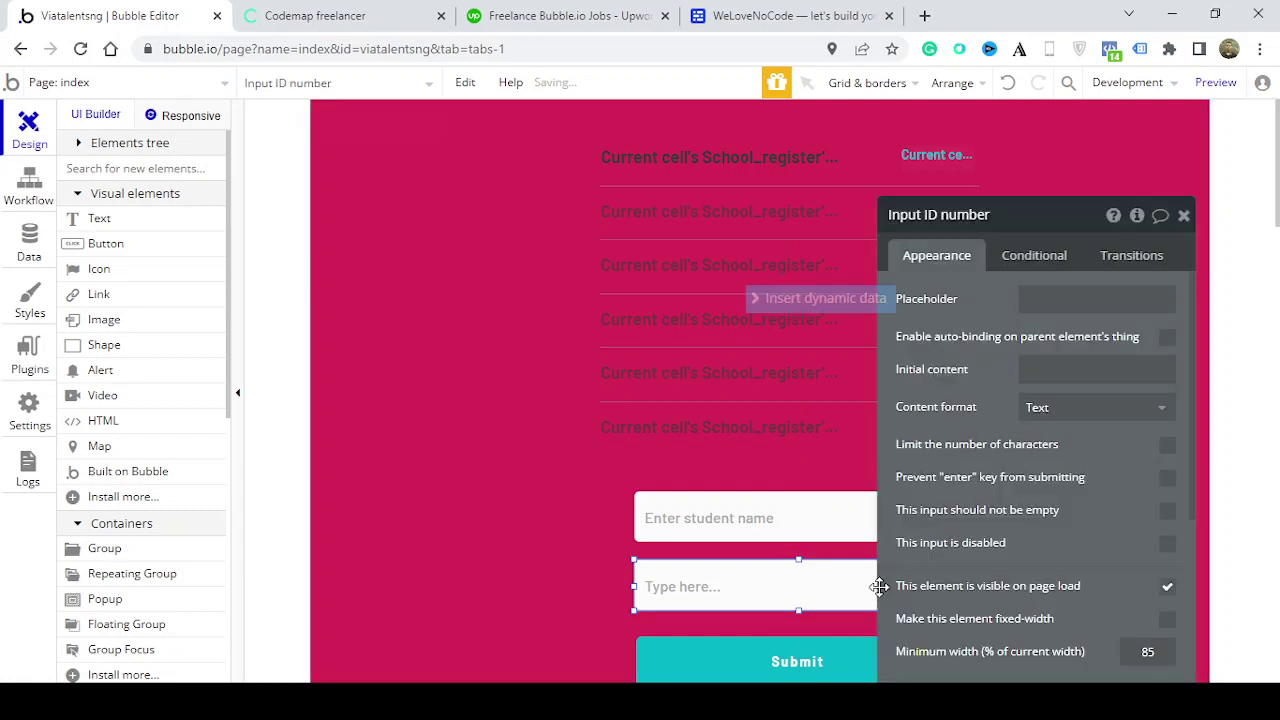
{"action": "left_click", "coordinate": [1105, 306]}
{"action": "type", "text": "Enter student ID"}
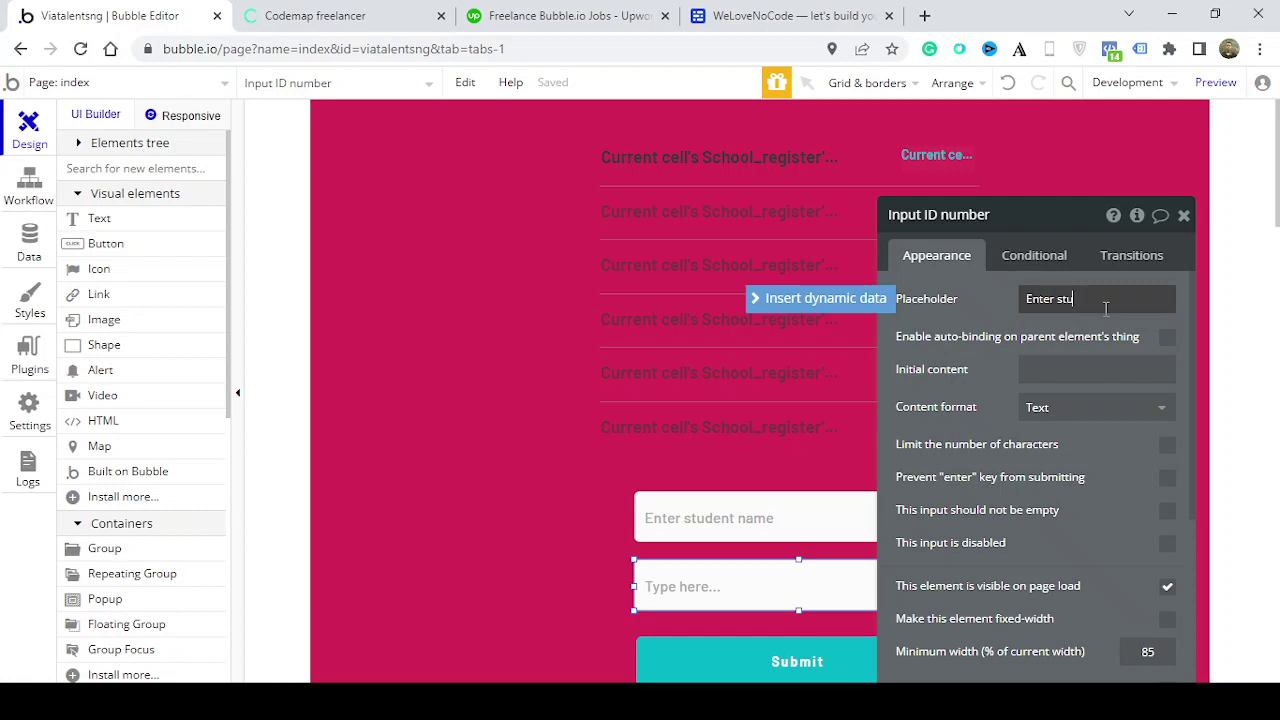
{"action": "left_click", "coordinate": [1184, 216]}
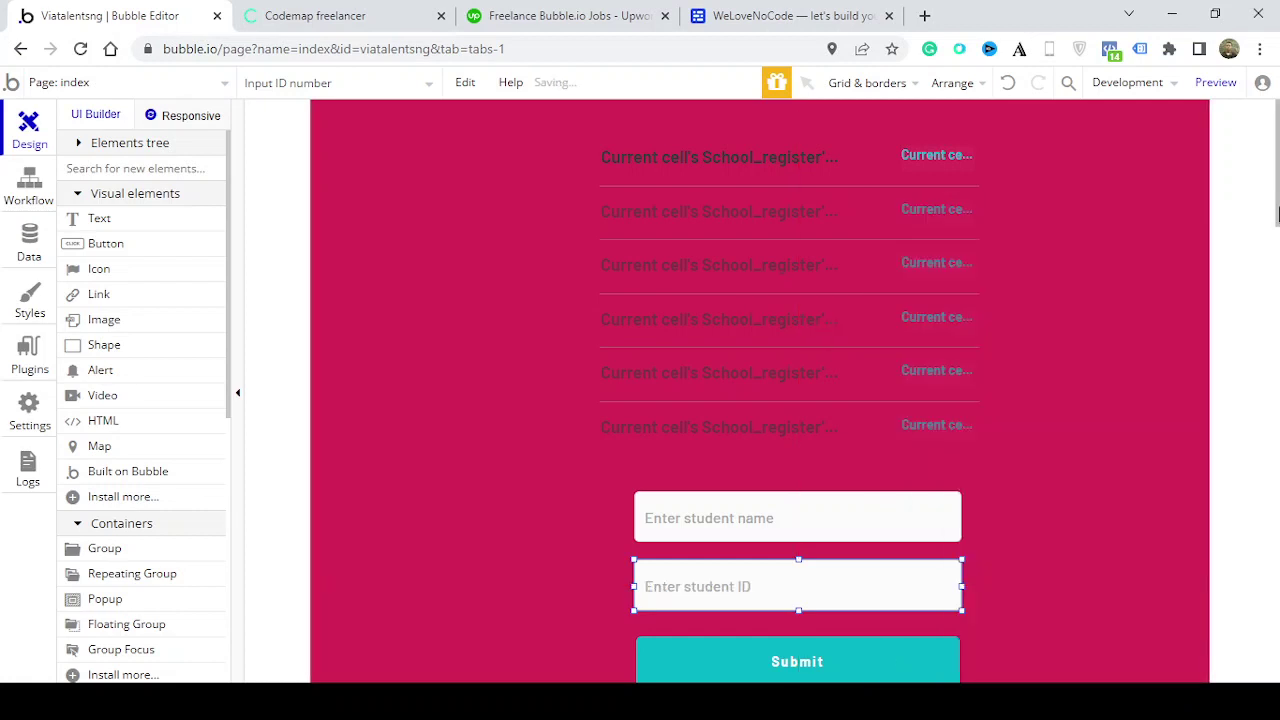
{"action": "scroll", "coordinate": [1155, 289], "scroll_direction": "down", "scroll_amount": 3}
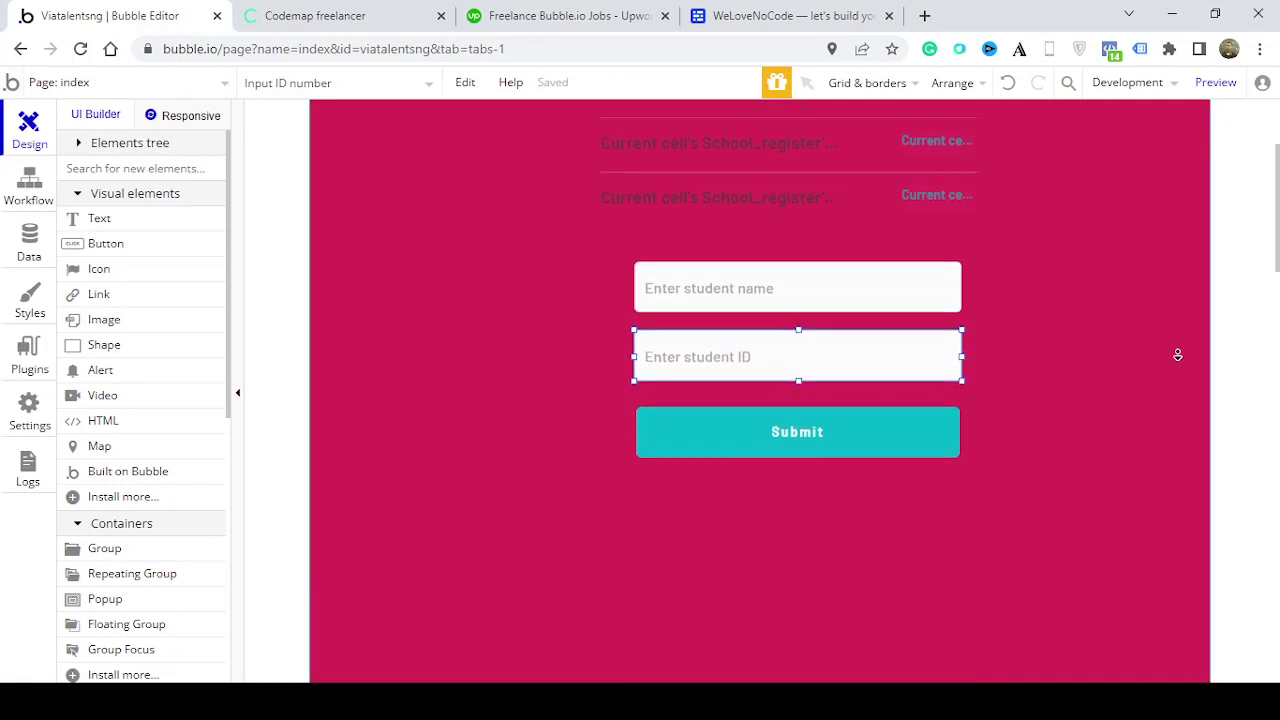
{"action": "double_click", "coordinate": [921, 385]}
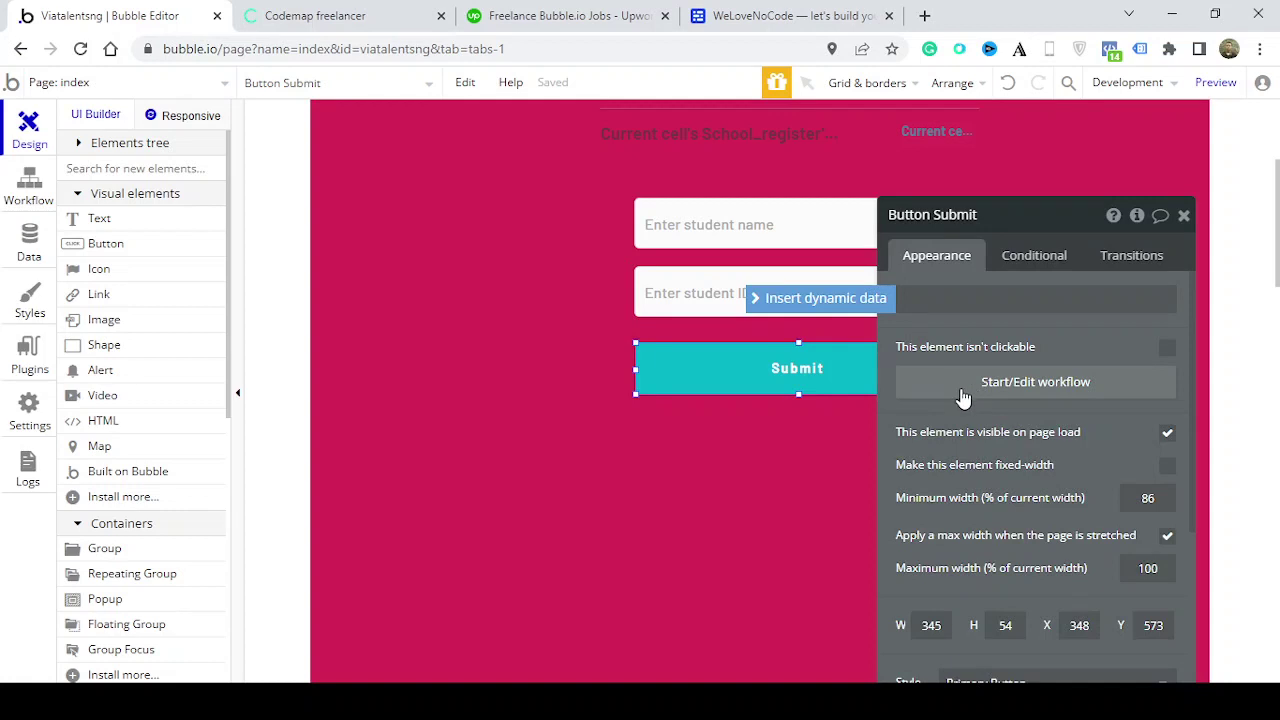
Start a Submit click workflow with a Create a new thing action of type School_register
{"action": "left_click", "coordinate": [967, 388]}
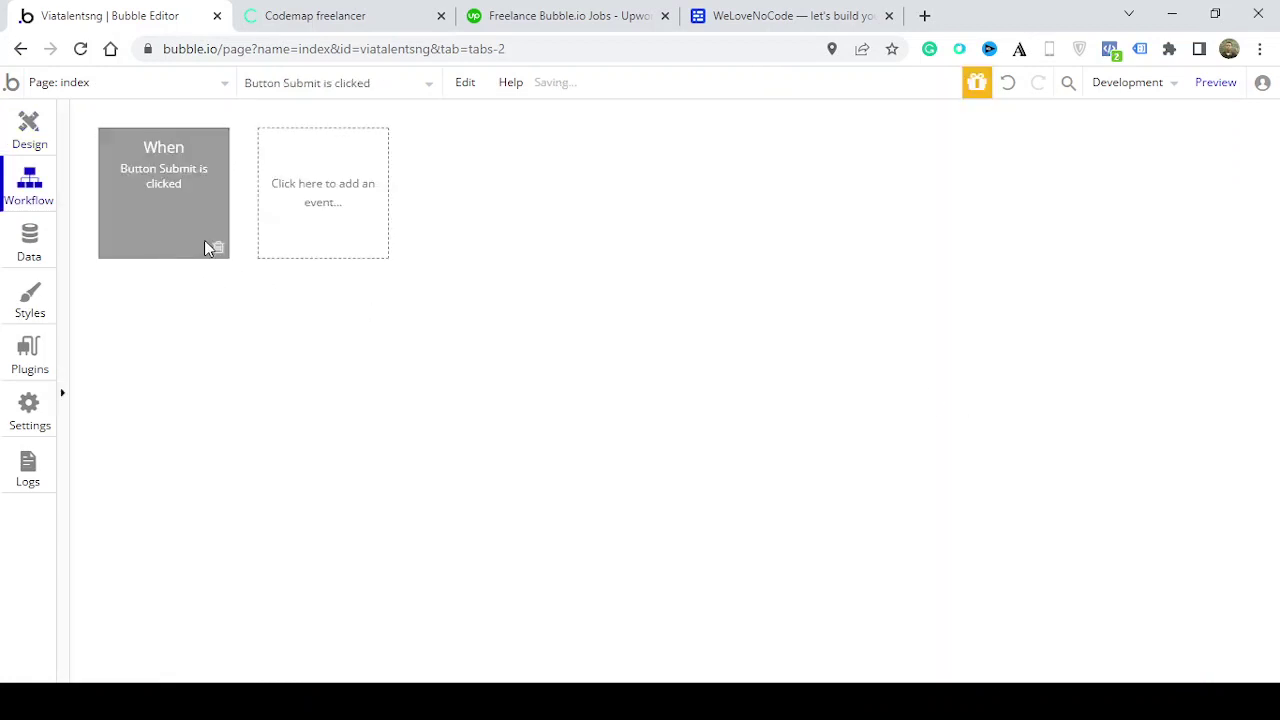
{"action": "left_click", "coordinate": [212, 249]}
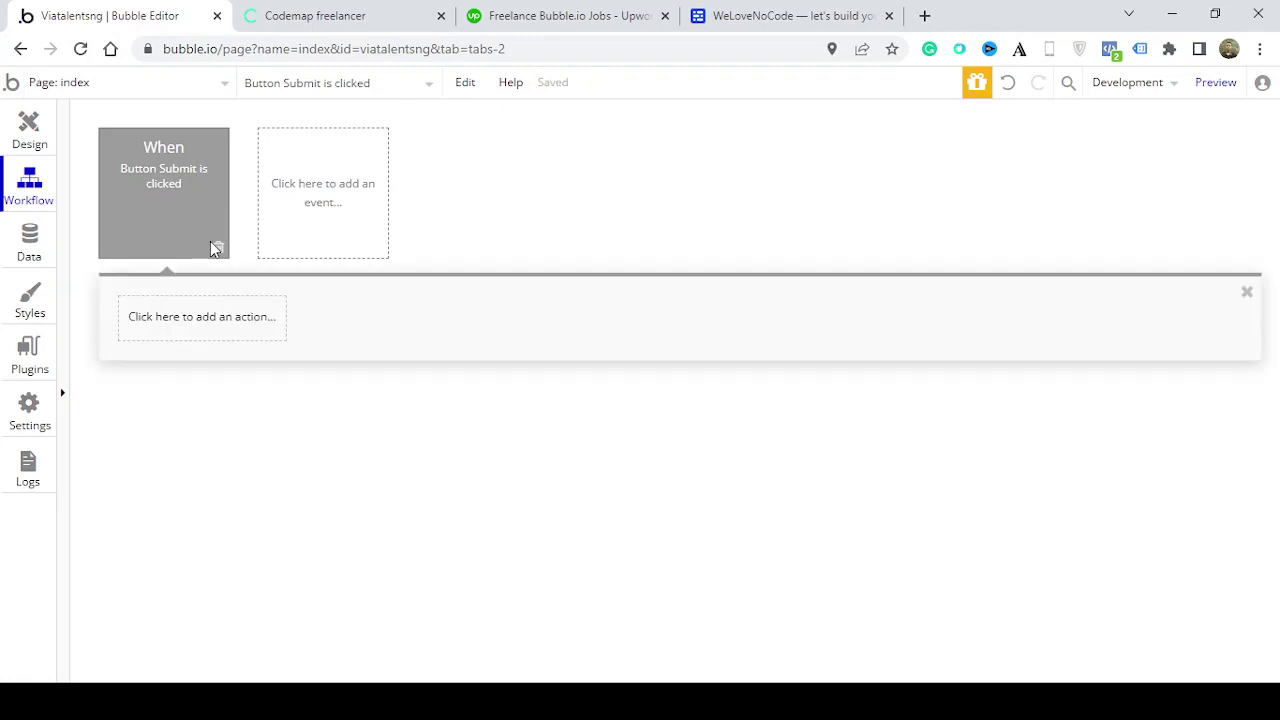
{"action": "left_click", "coordinate": [206, 330]}
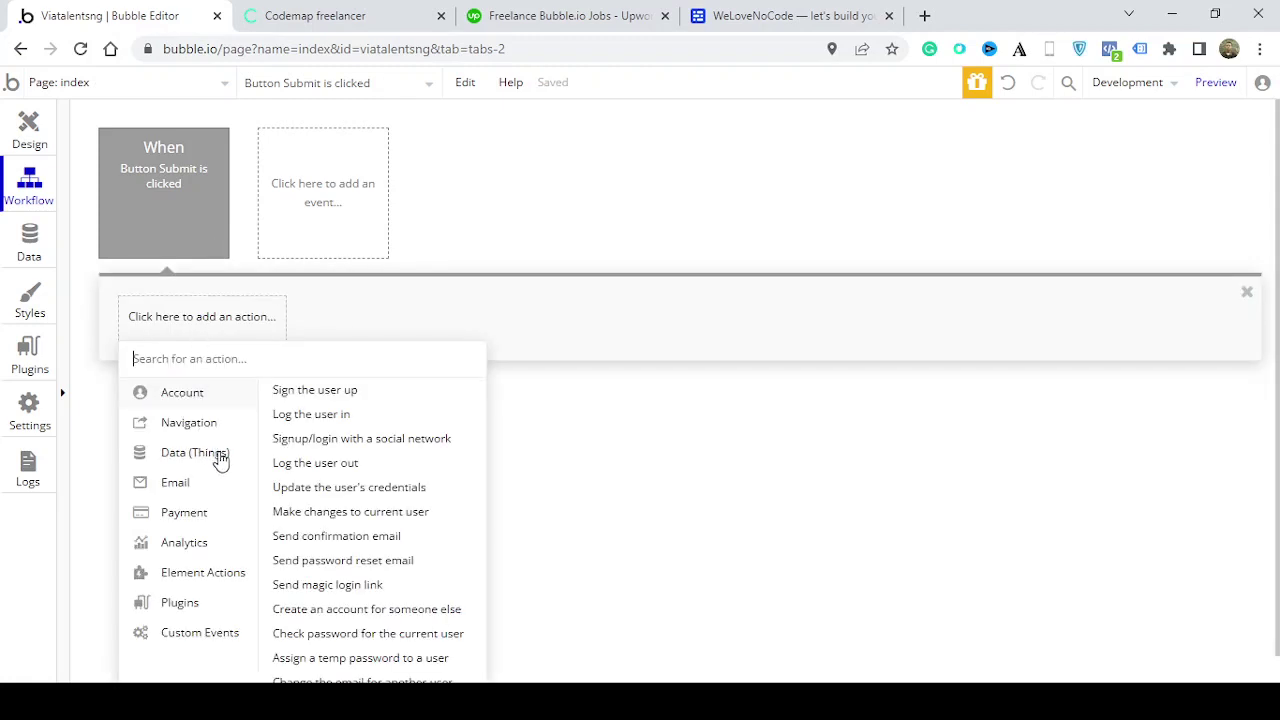
{"action": "mouse_move", "coordinate": [220, 458]}
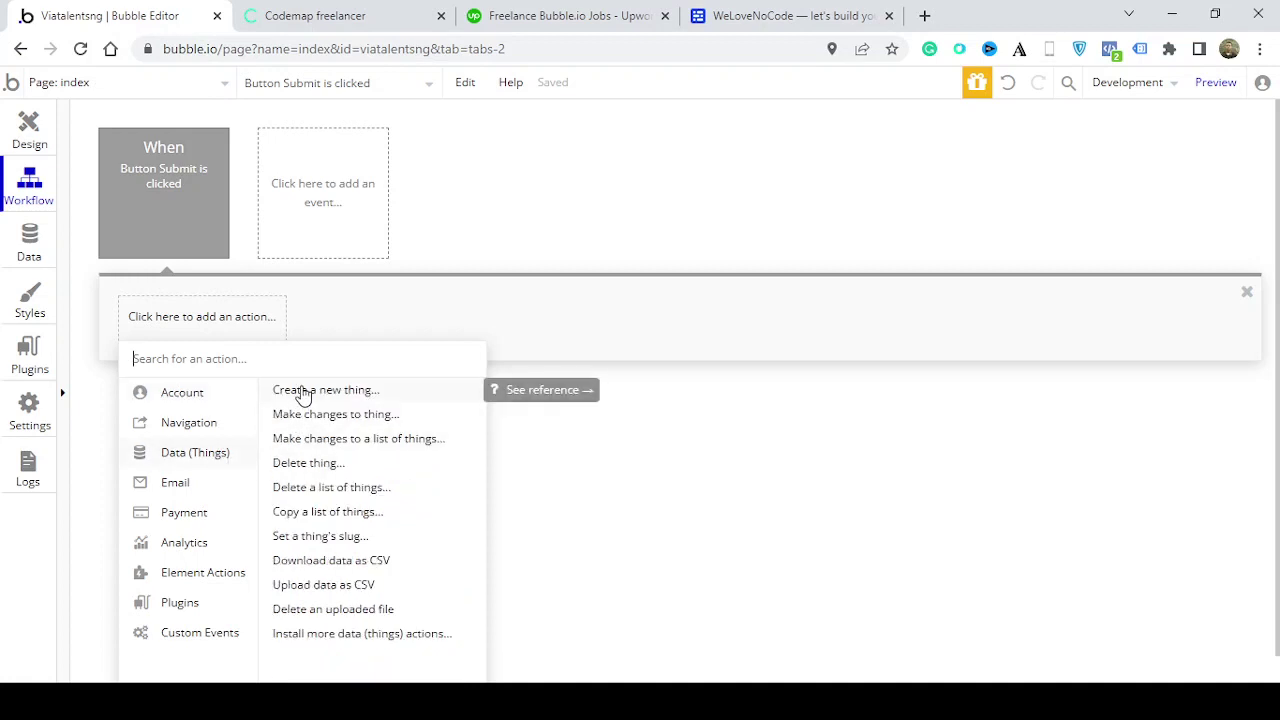
{"action": "left_click", "coordinate": [303, 393]}
{"action": "left_click", "coordinate": [1043, 270]}
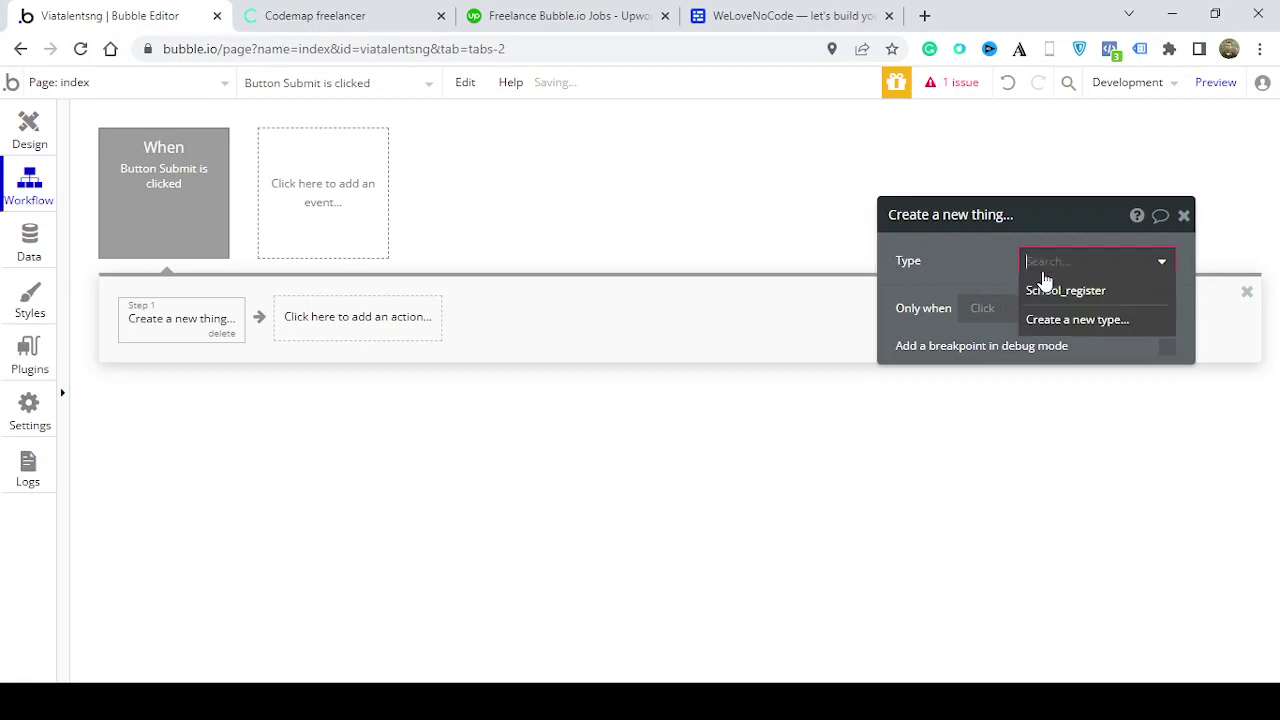
{"action": "left_click", "coordinate": [1046, 292]}
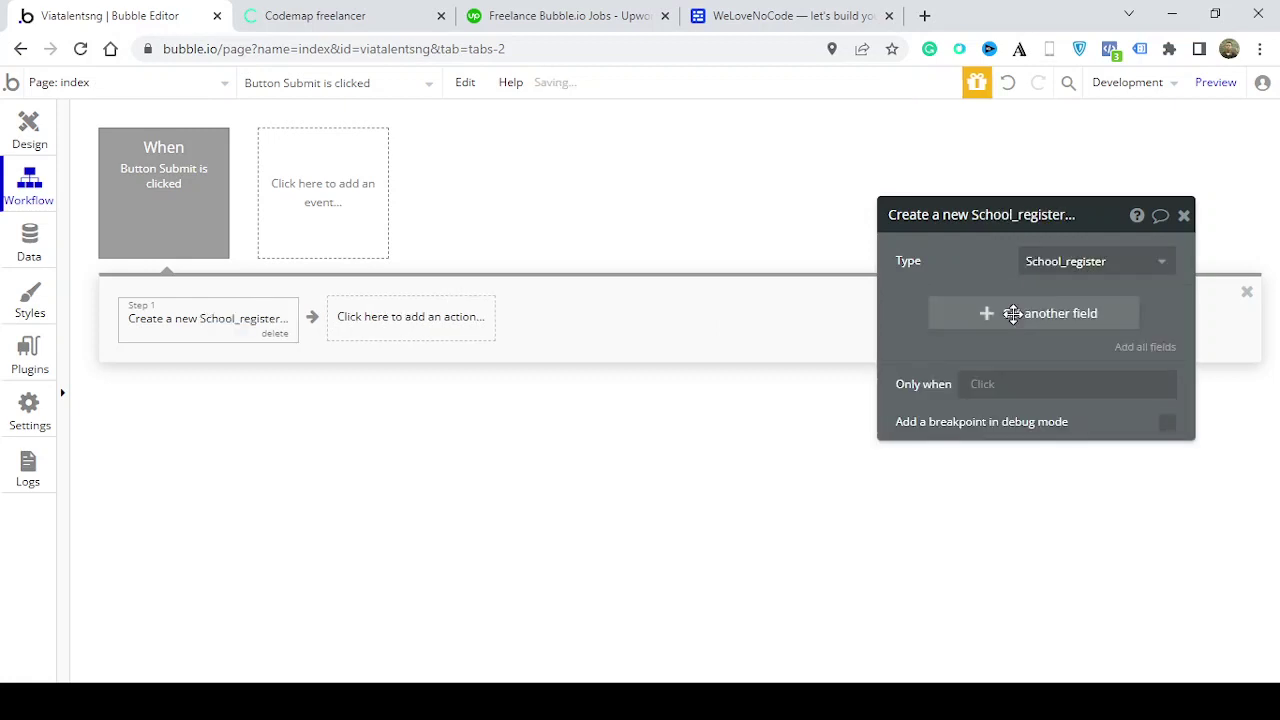
Set student_name to the Input name's value
{"action": "left_click", "coordinate": [1013, 314]}
{"action": "left_click", "coordinate": [912, 307]}
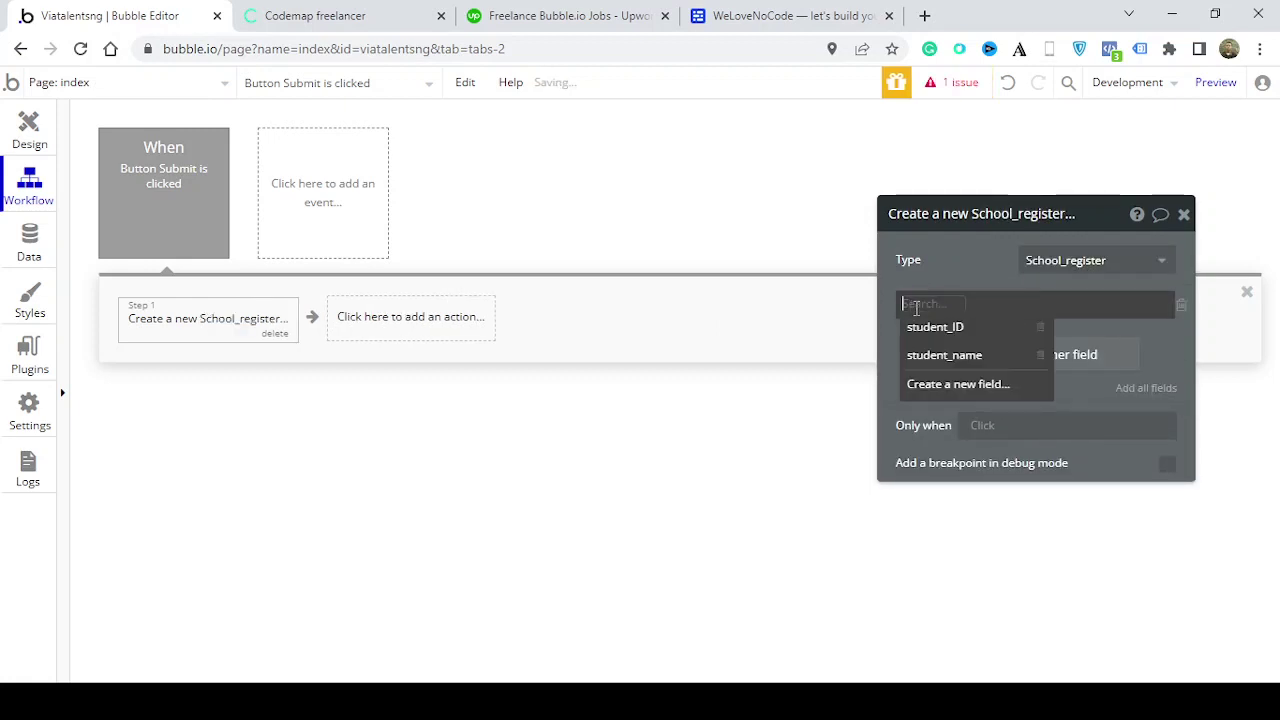
{"action": "left_click", "coordinate": [948, 356]}
{"action": "left_click", "coordinate": [1016, 310]}
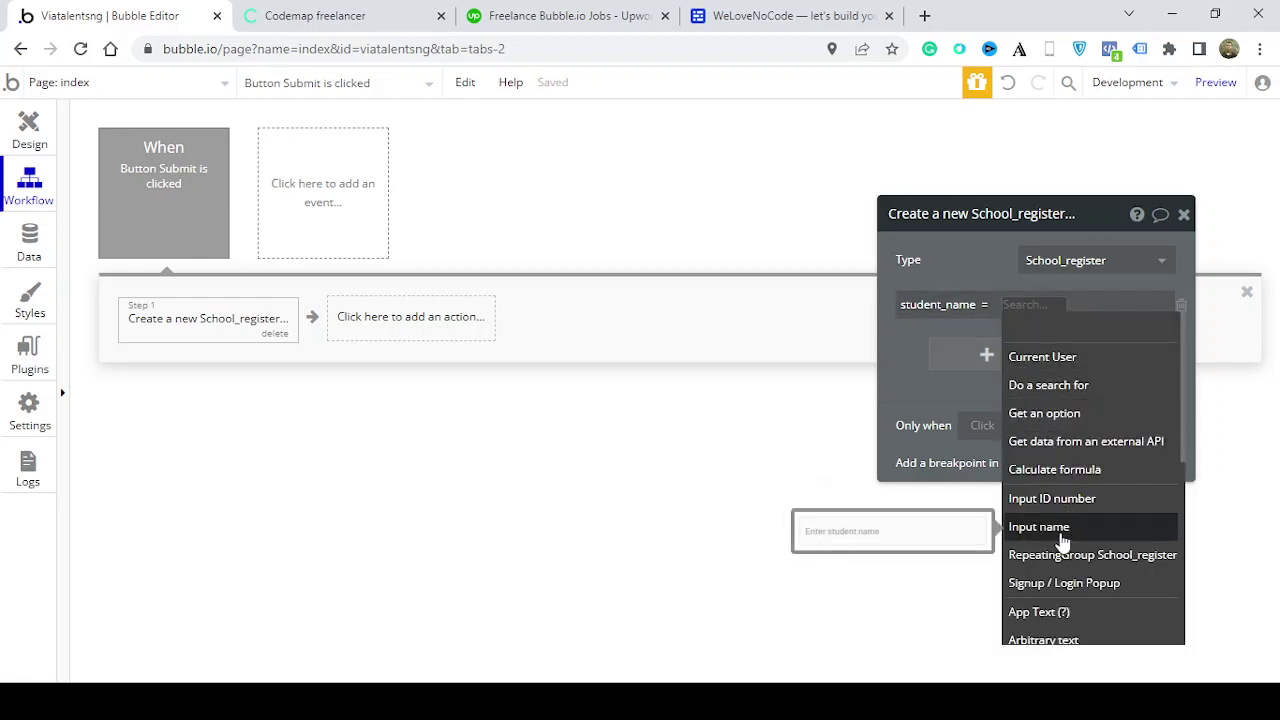
{"action": "left_click", "coordinate": [1060, 536]}
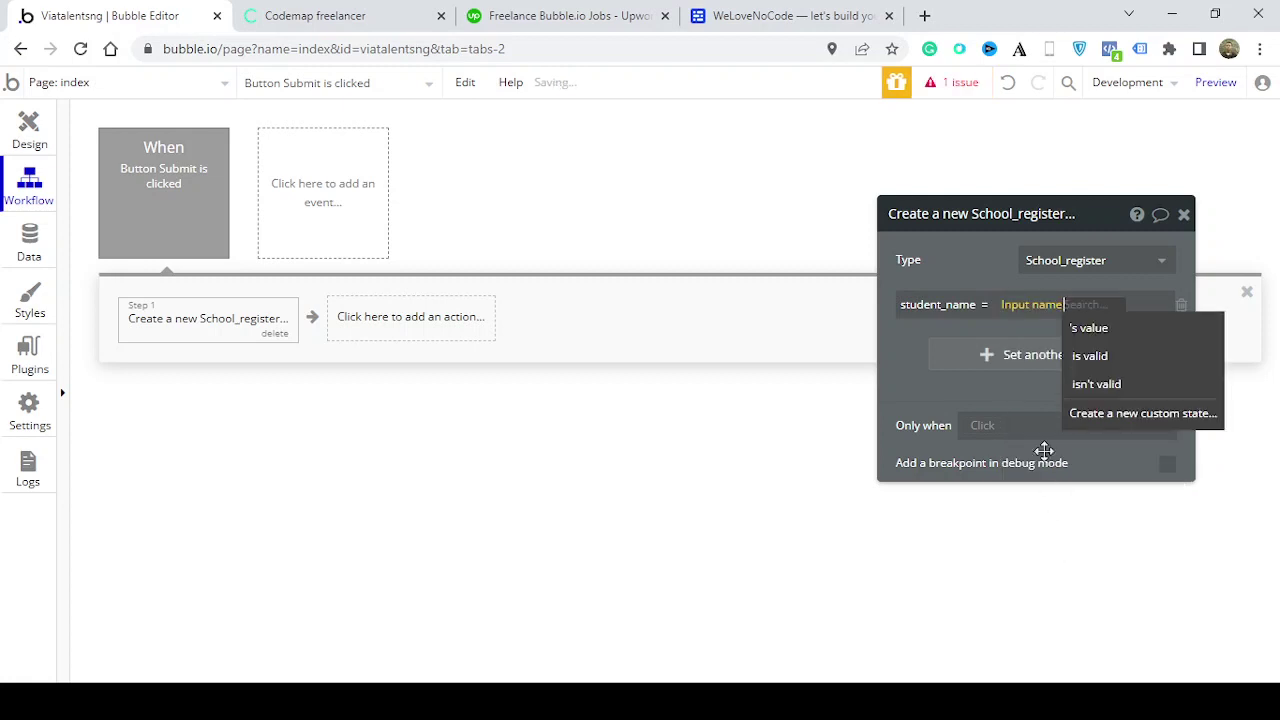
{"action": "left_click", "coordinate": [1088, 334]}
Set student_ID to the Input ID number's value and close the action
{"action": "left_click", "coordinate": [1008, 354]}
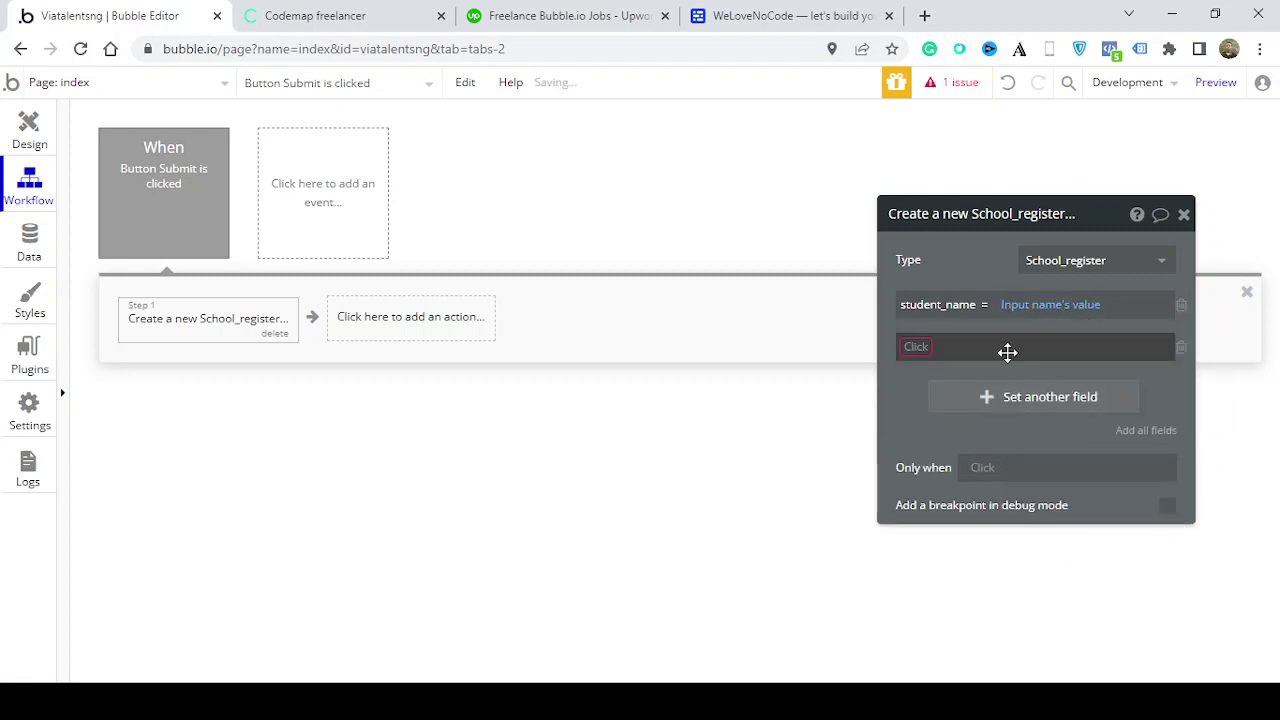
{"action": "left_click", "coordinate": [928, 349]}
{"action": "left_click", "coordinate": [930, 369]}
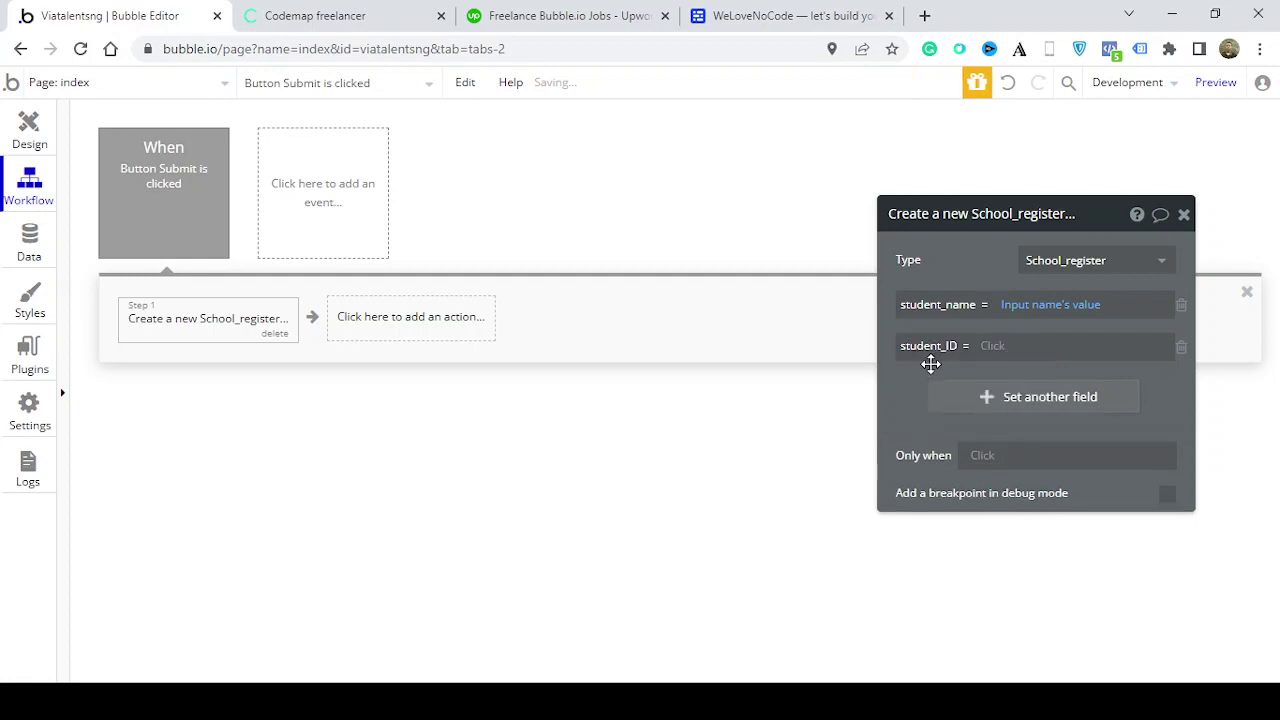
{"action": "left_click", "coordinate": [1005, 348]}
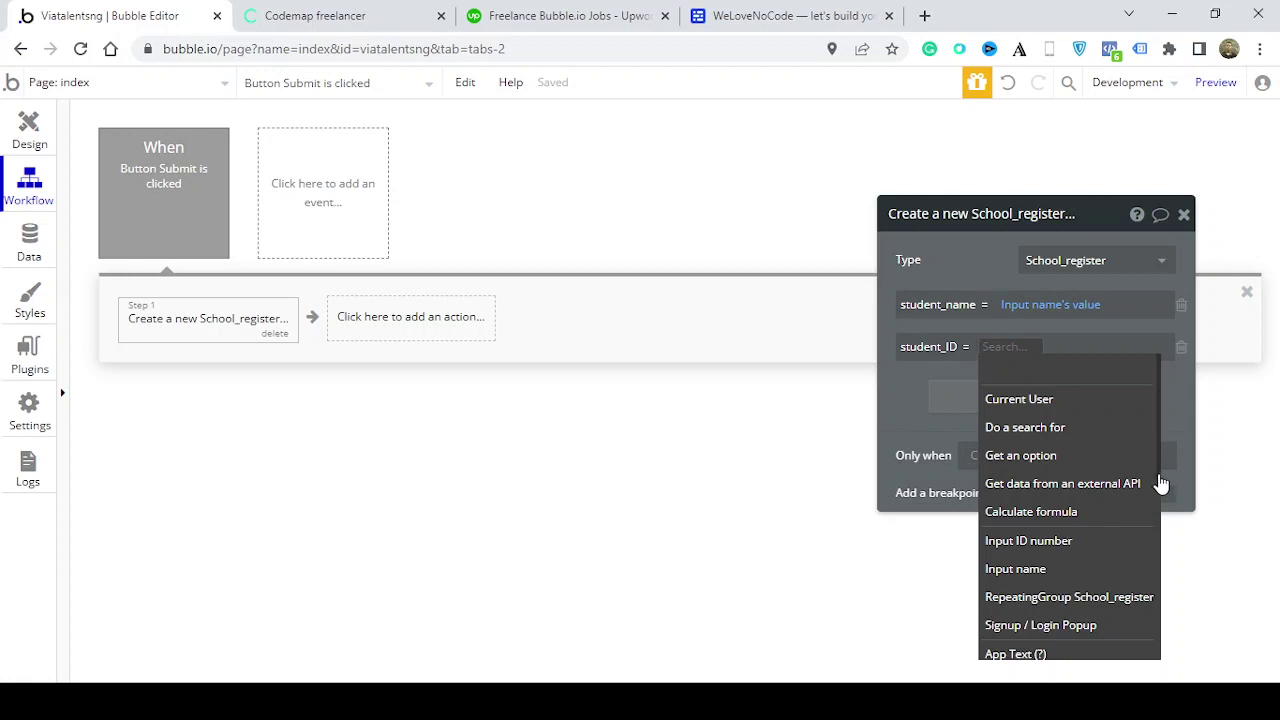
{"action": "left_click", "coordinate": [1100, 543]}
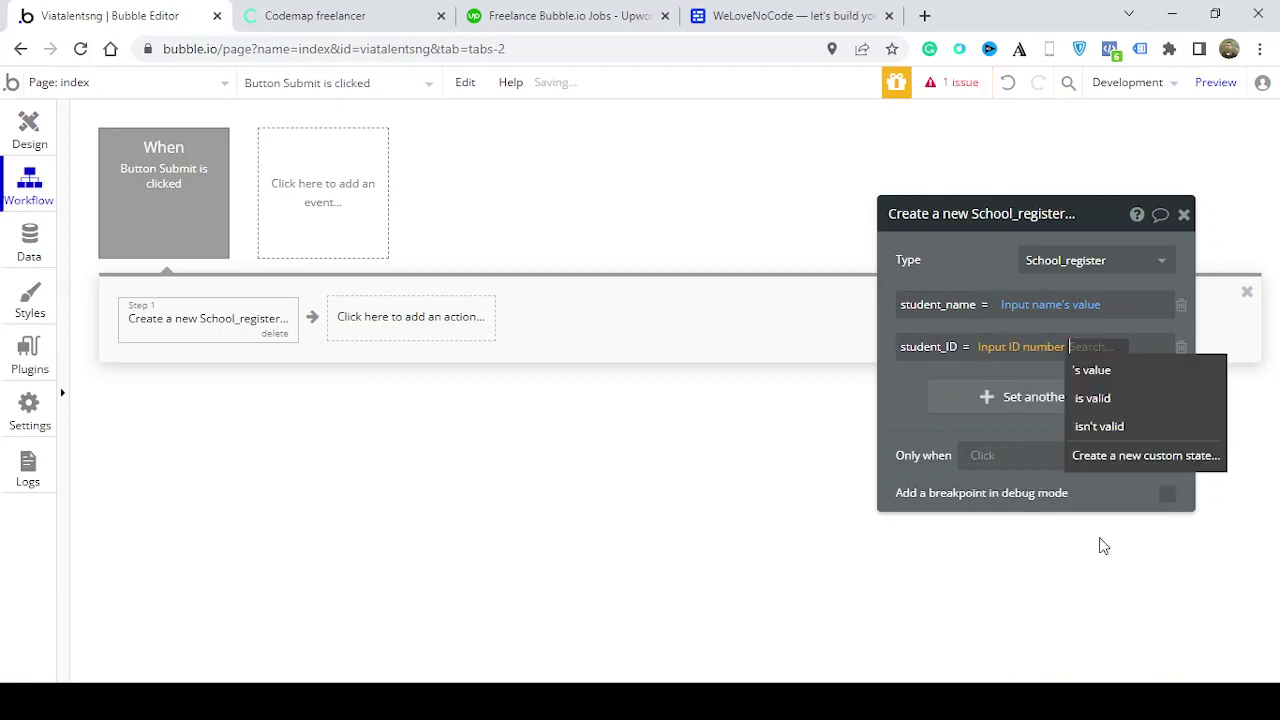
{"action": "left_click", "coordinate": [1105, 372]}
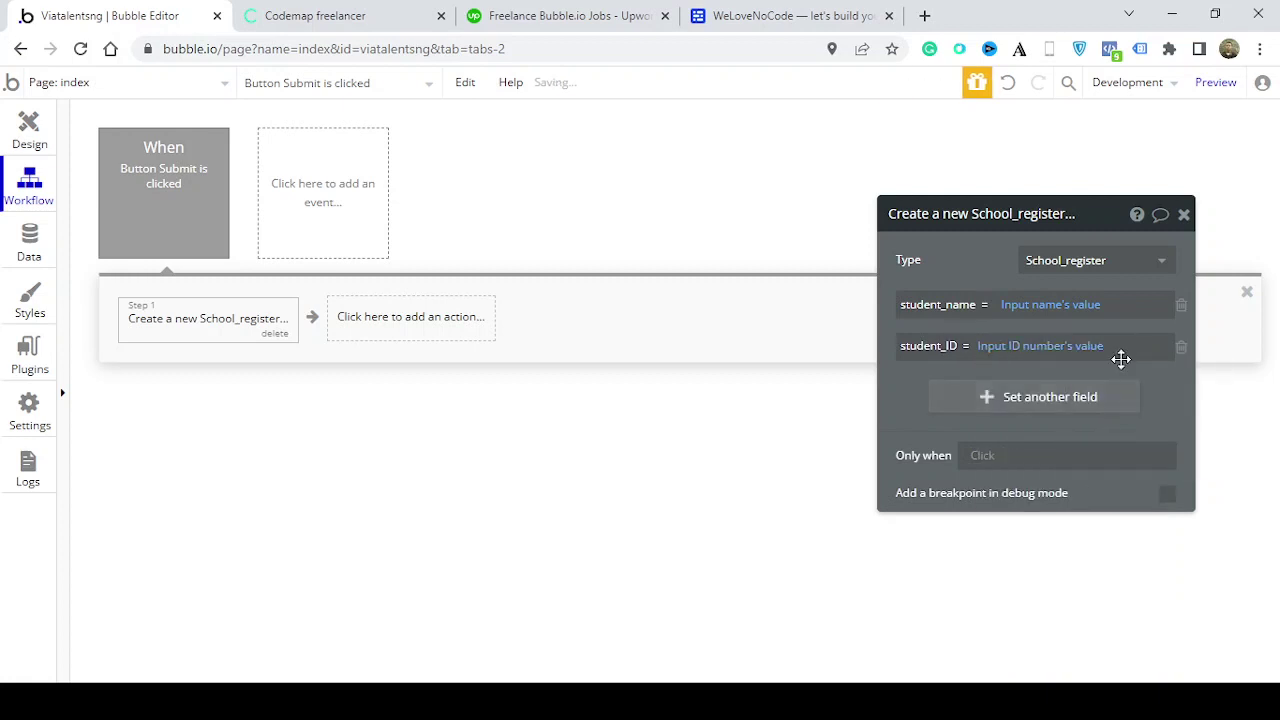
{"action": "left_click", "coordinate": [1184, 216]}
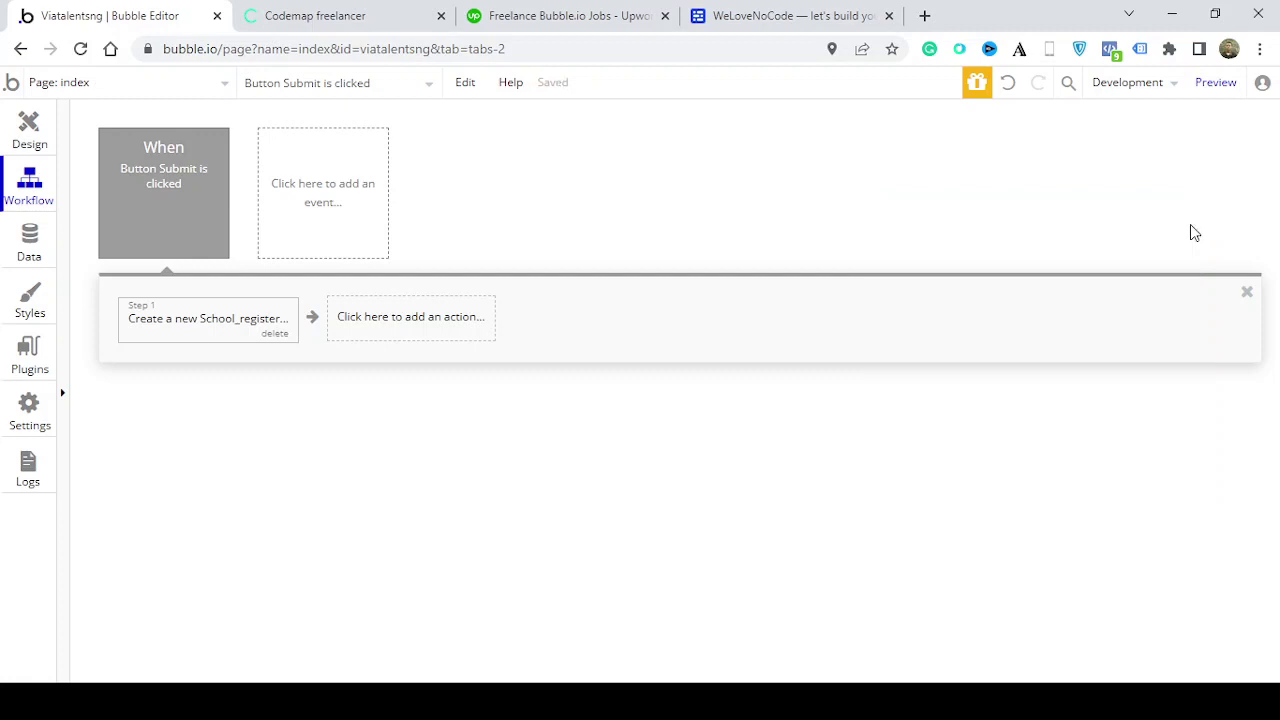
{"action": "left_click", "coordinate": [44, 150]}
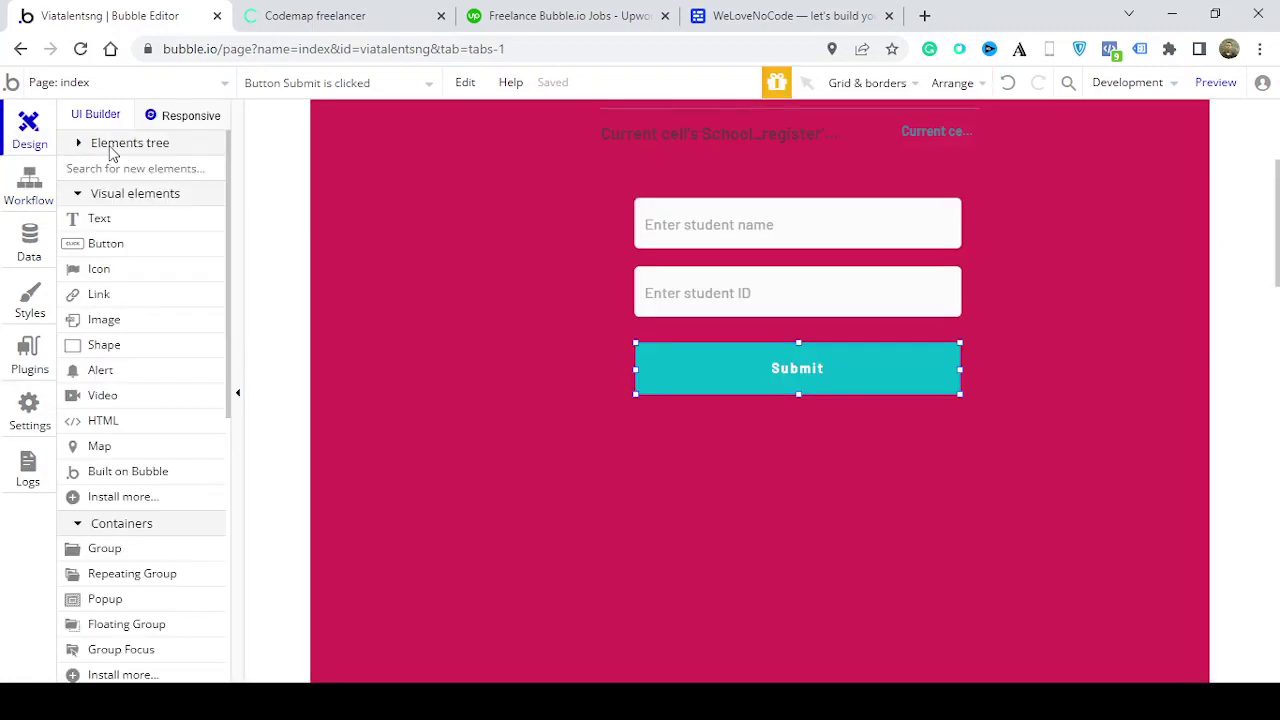
Re-enter 'Enter student ID' as the Input ID number placeholder and close its properties
{"action": "left_click", "coordinate": [766, 312]}
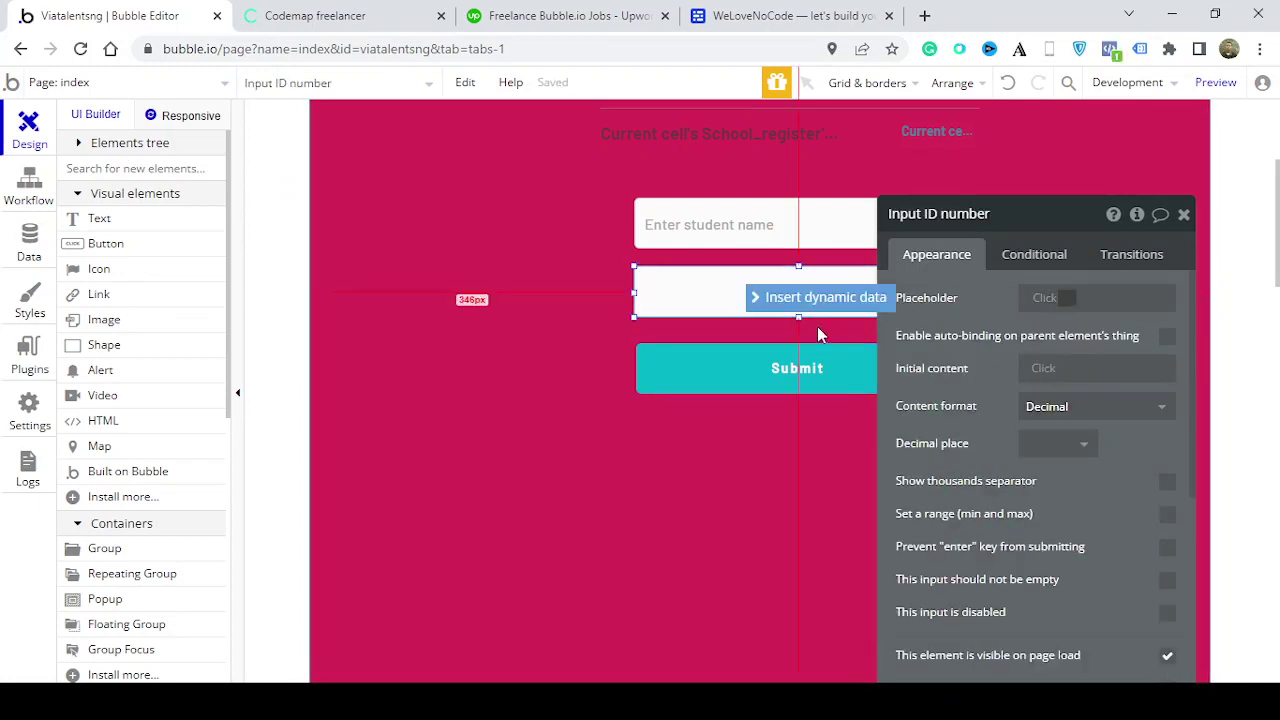
{"action": "left_click", "coordinate": [580, 336]}
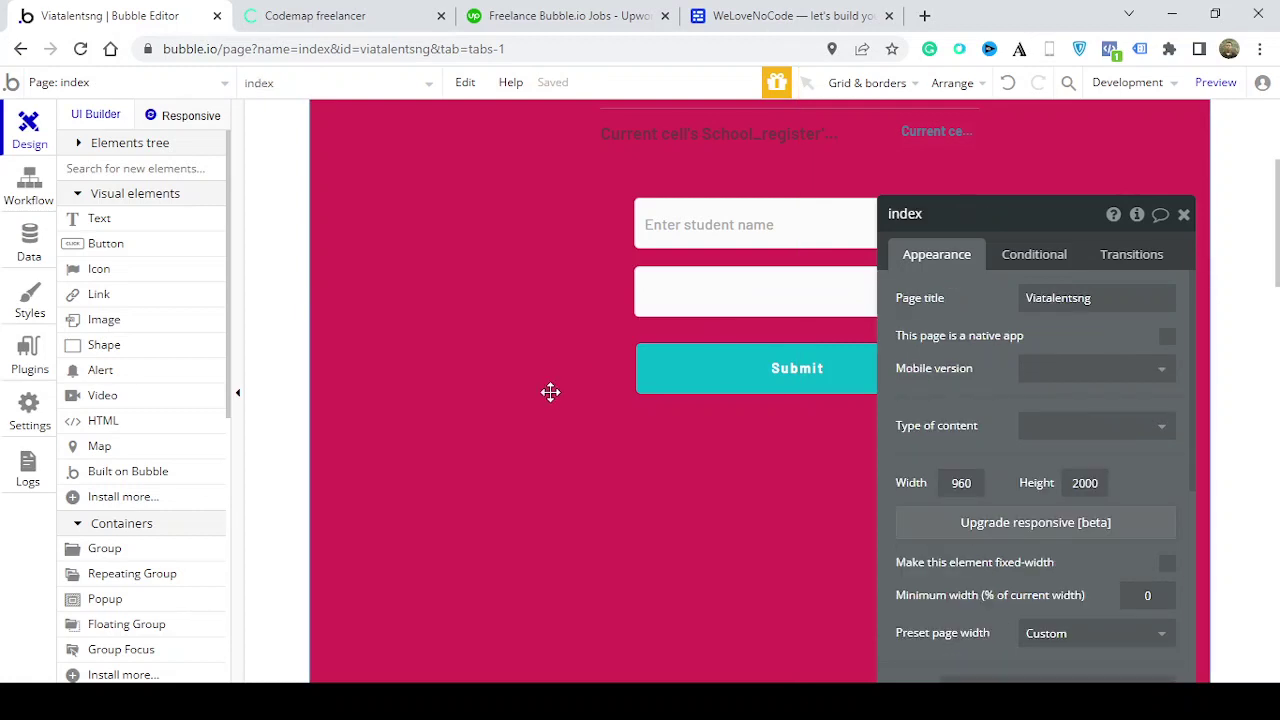
{"action": "left_click", "coordinate": [792, 294]}
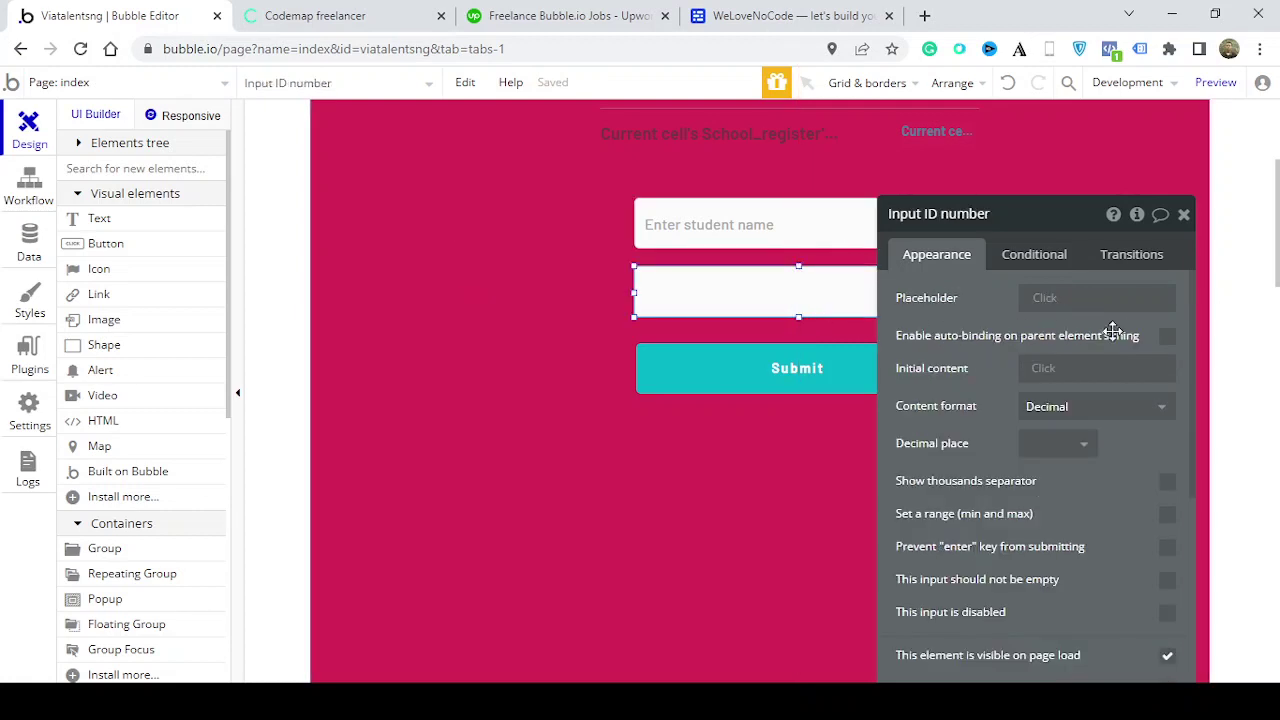
{"action": "left_click", "coordinate": [1055, 302]}
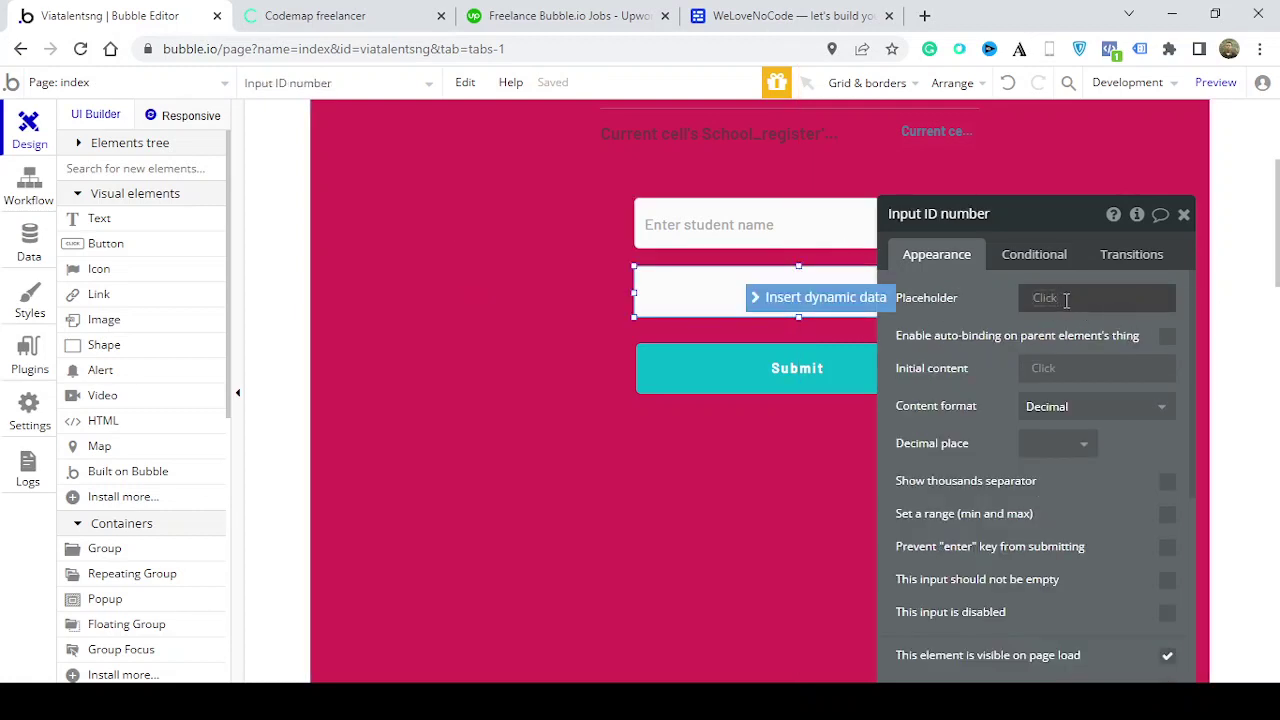
{"action": "type", "text": "Inpute"}
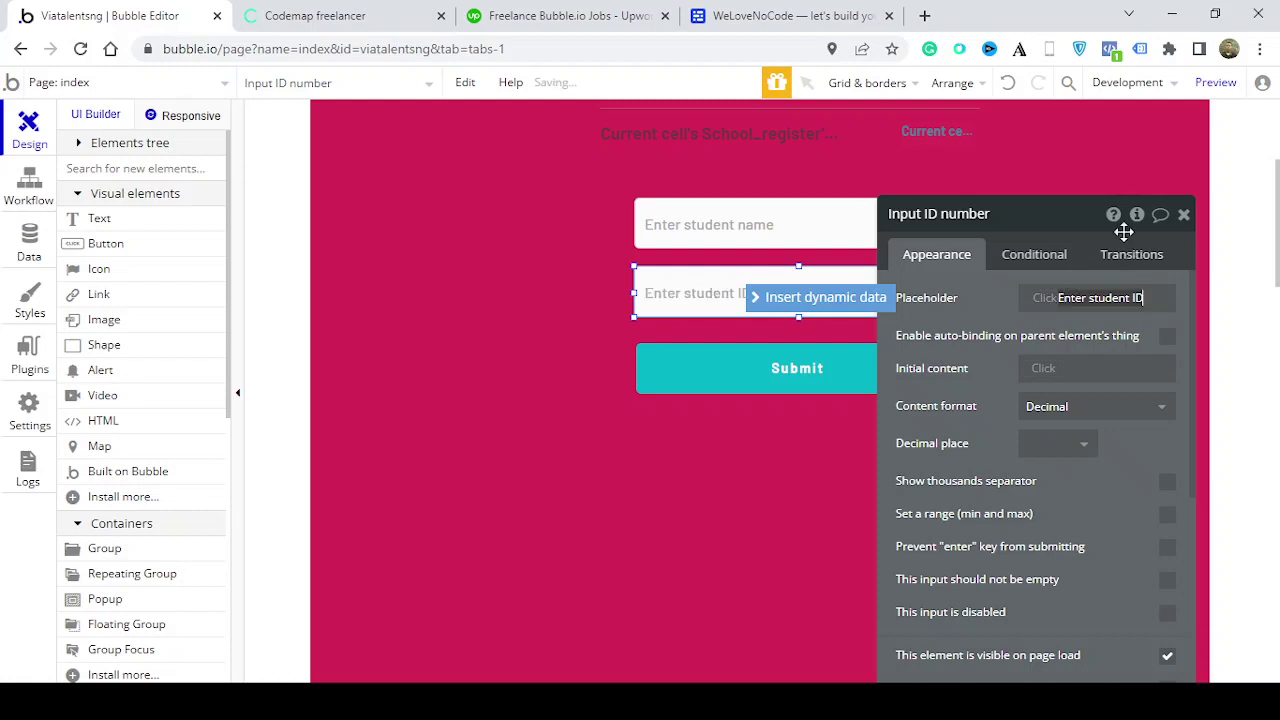
{"action": "left_click", "coordinate": [1183, 214]}
{"action": "left_click", "coordinate": [1078, 373]}
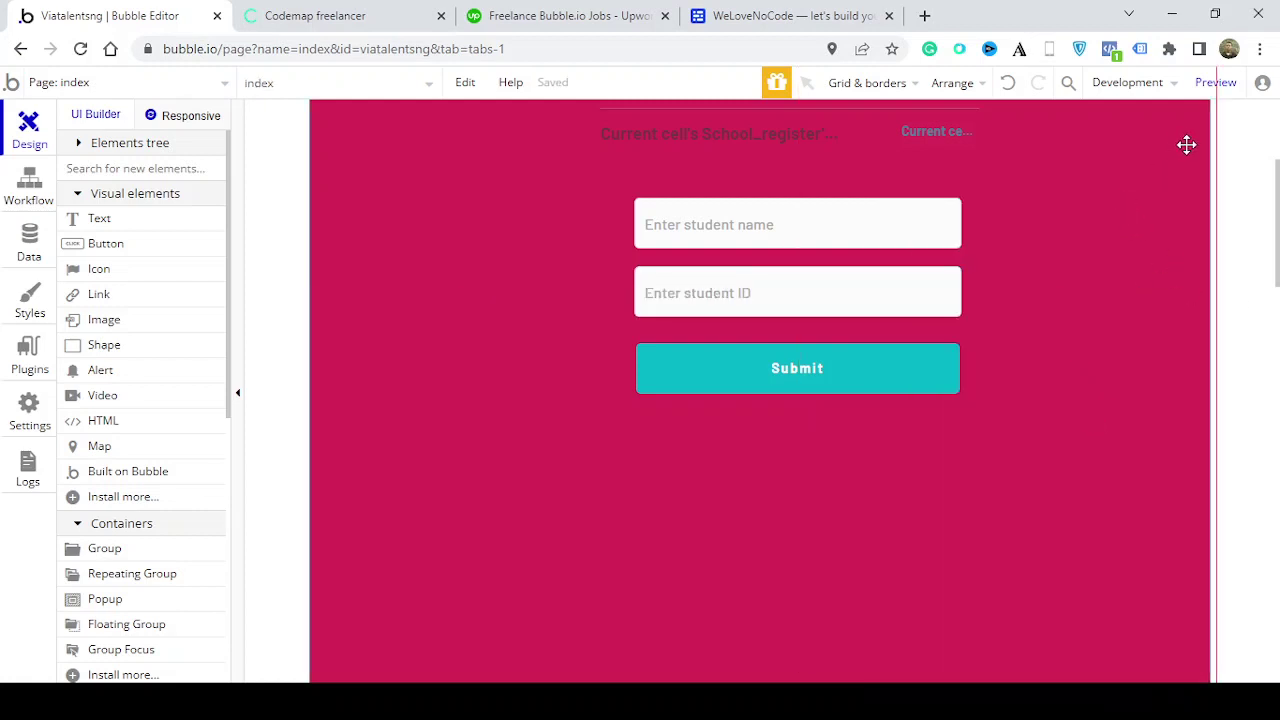
{"action": "scroll", "coordinate": [1118, 200], "scroll_direction": "up", "scroll_amount": 3}
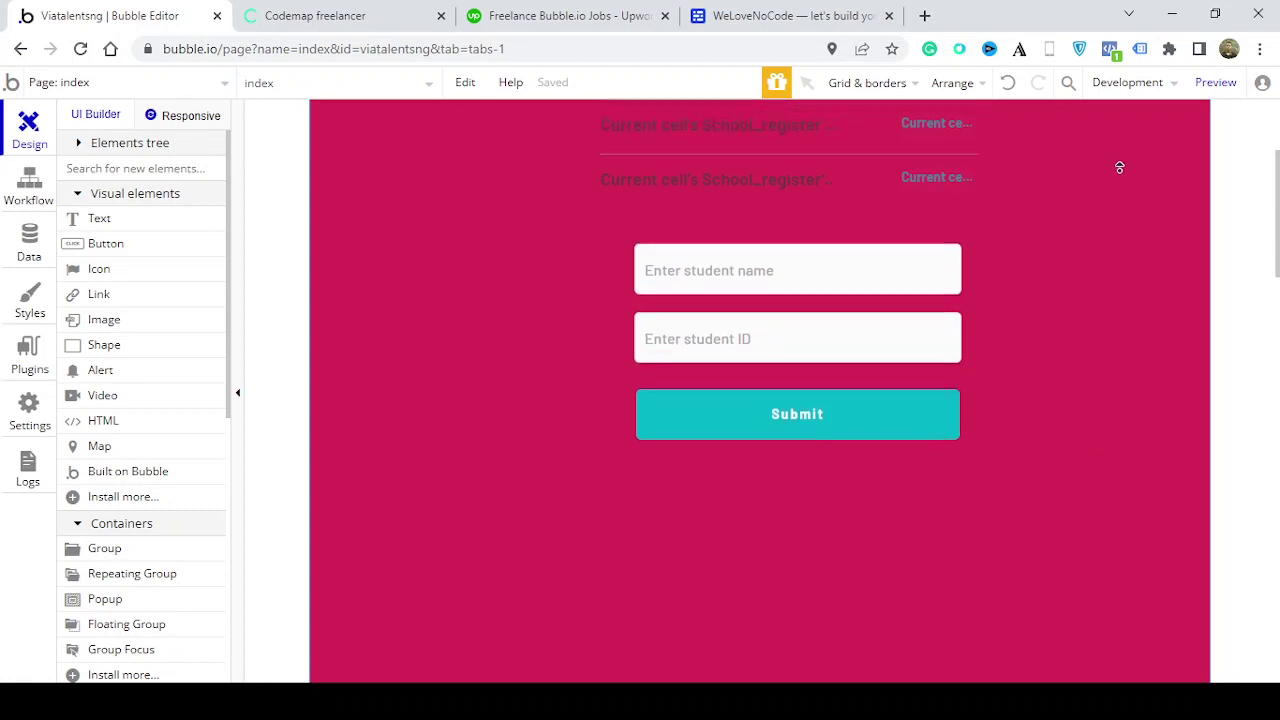
Preview the app and submit a first student's name with ID 23
{"action": "left_click", "coordinate": [1222, 84]}
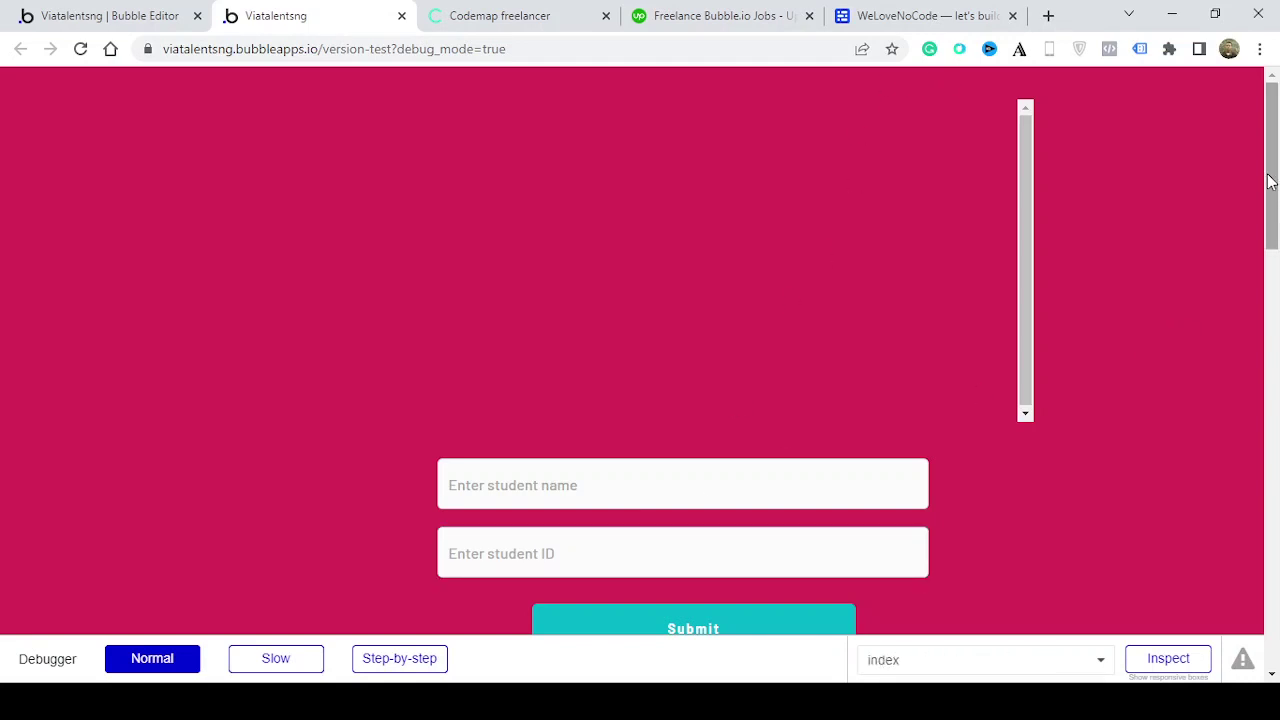
{"action": "scroll", "coordinate": [1270, 181], "scroll_direction": "down", "scroll_amount": 1}
{"action": "left_click", "coordinate": [664, 389]}
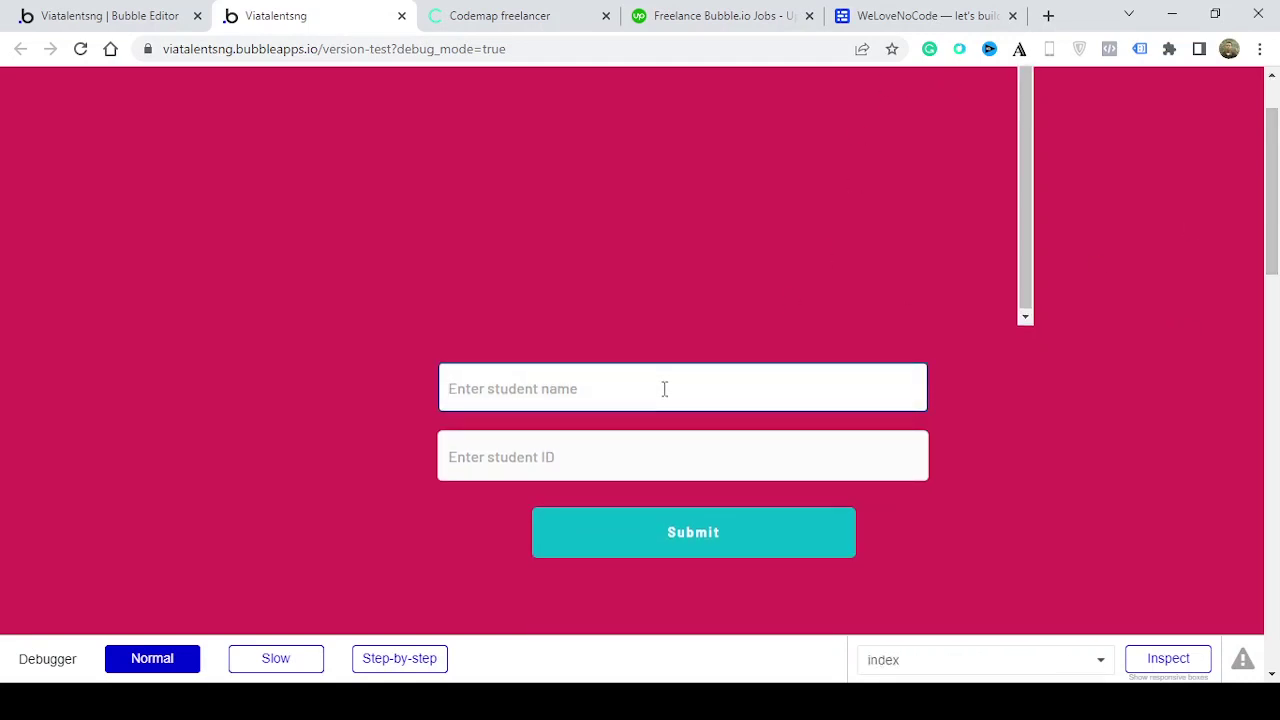
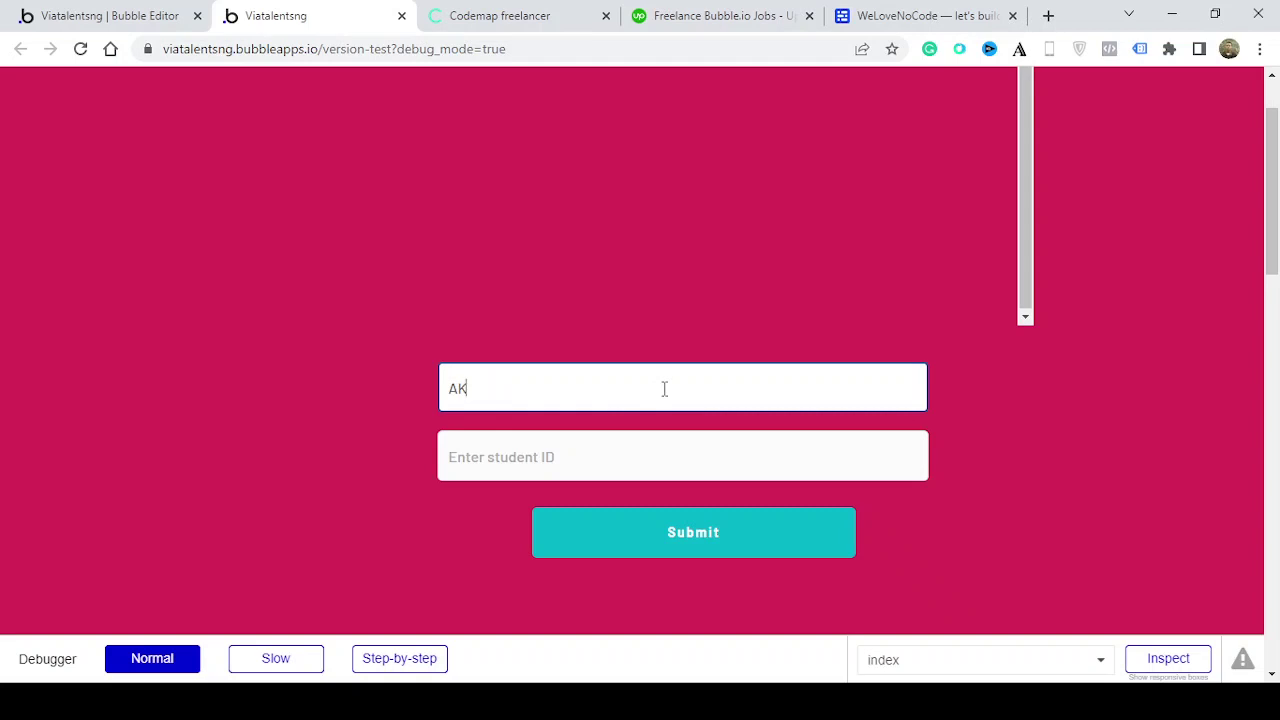
{"action": "key", "text": "Tab"}
{"action": "type", "text": "23"}
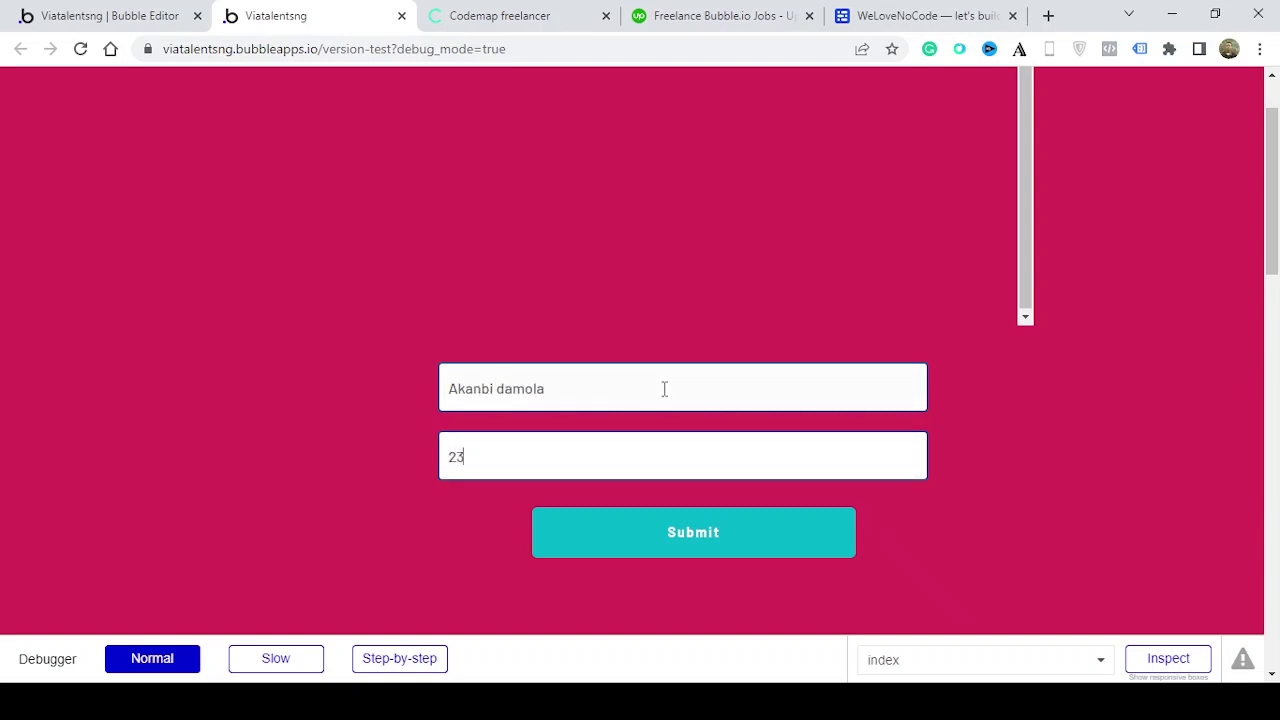
{"action": "left_click", "coordinate": [661, 540]}
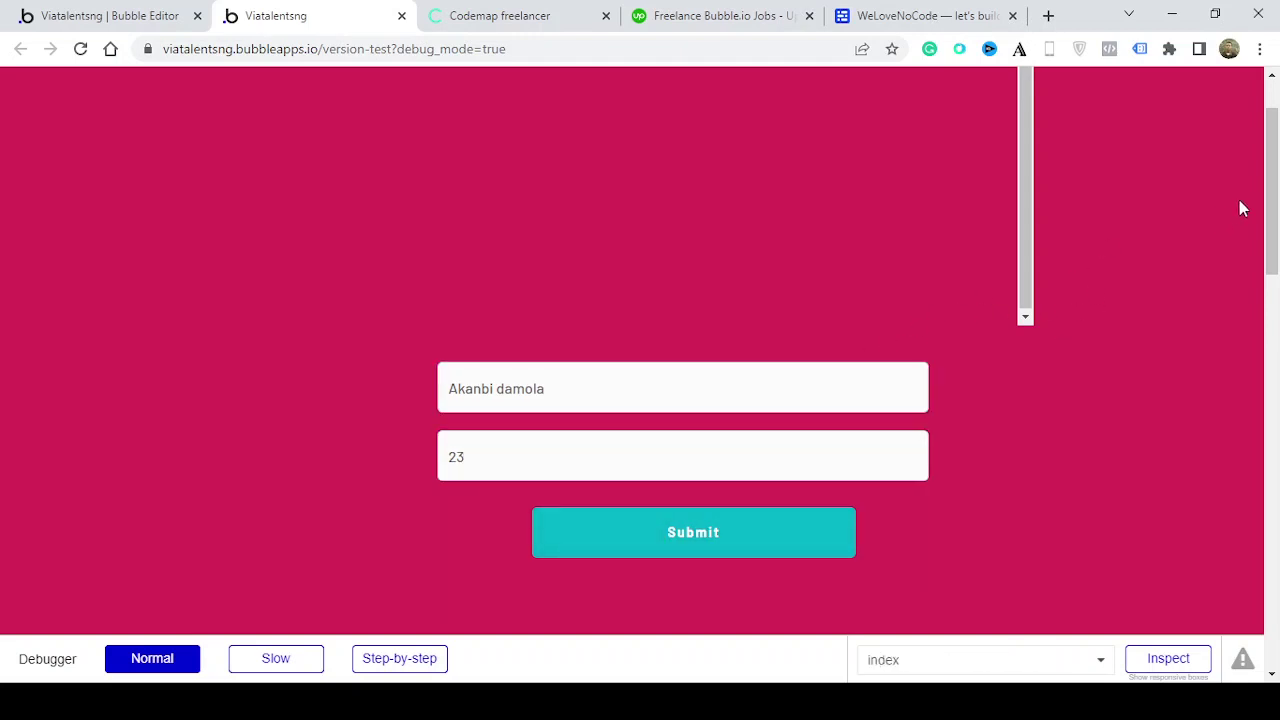
Replace the name and submit a second student with ID 45
{"action": "left_click_drag", "start_coordinate": [1268, 205], "coordinate": [1268, 179]}
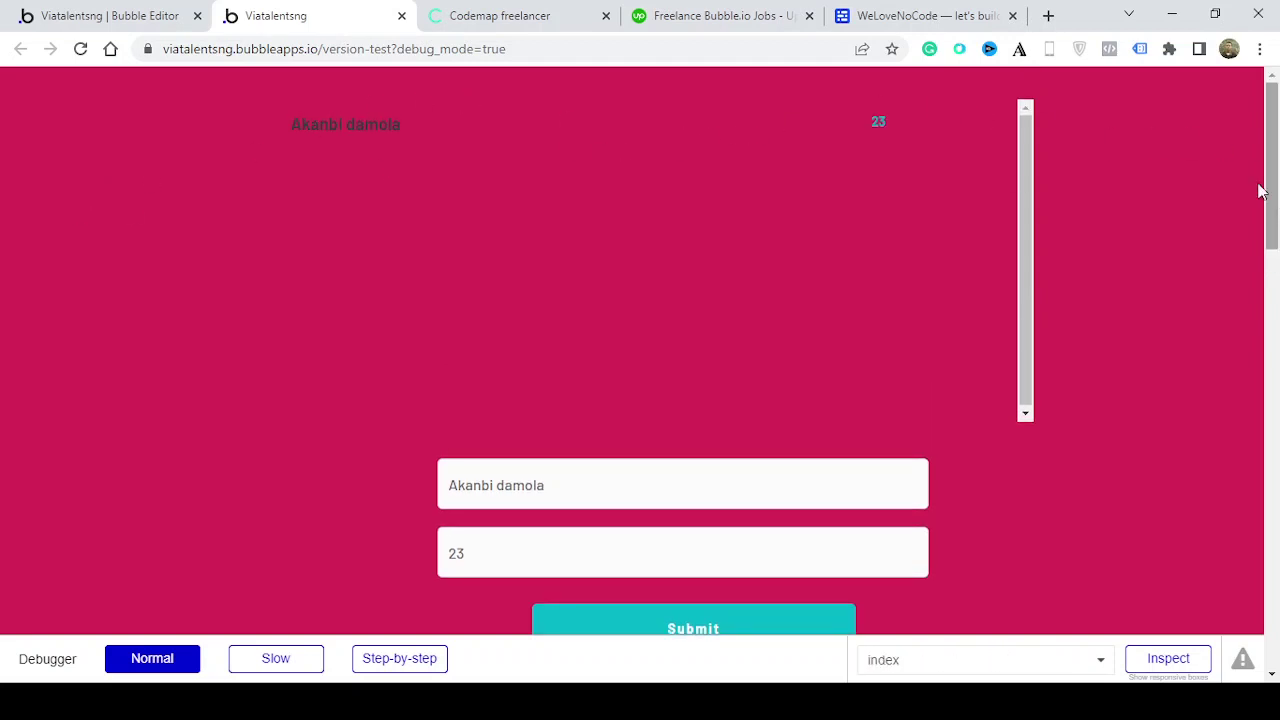
{"action": "triple_click", "coordinate": [778, 476]}
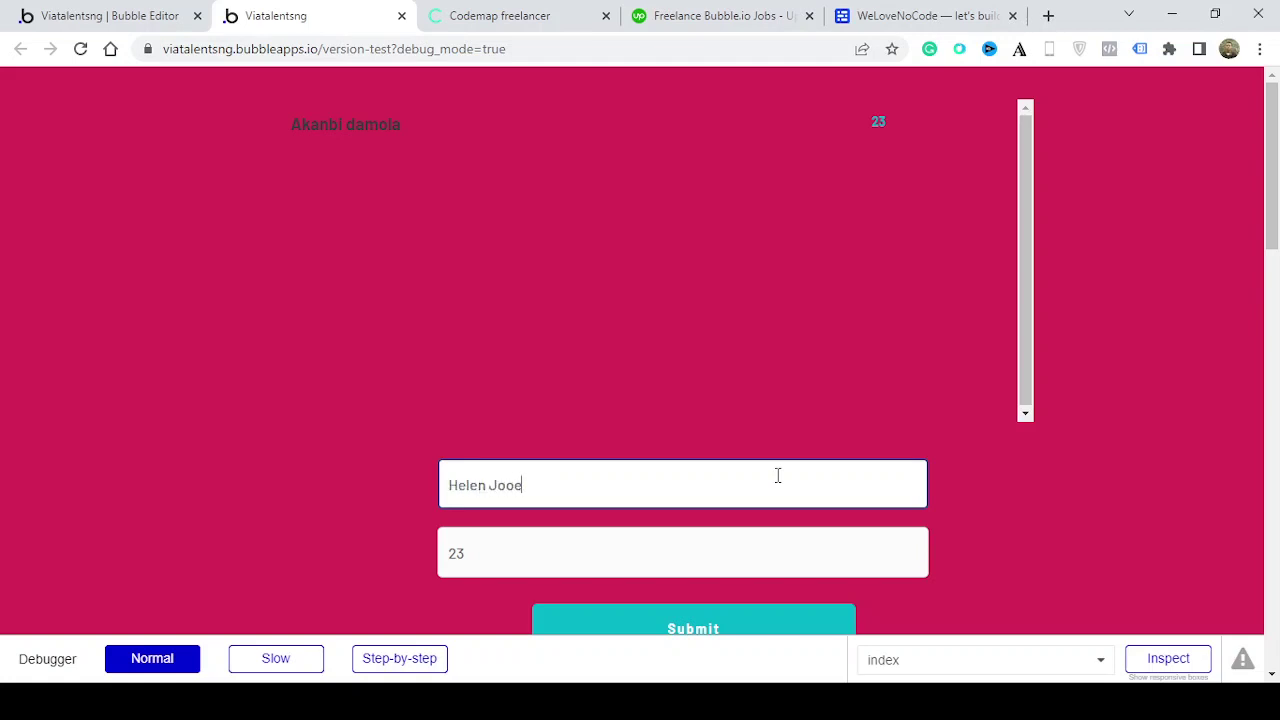
{"action": "key", "text": "Tab"}
{"action": "type", "text": "4"}
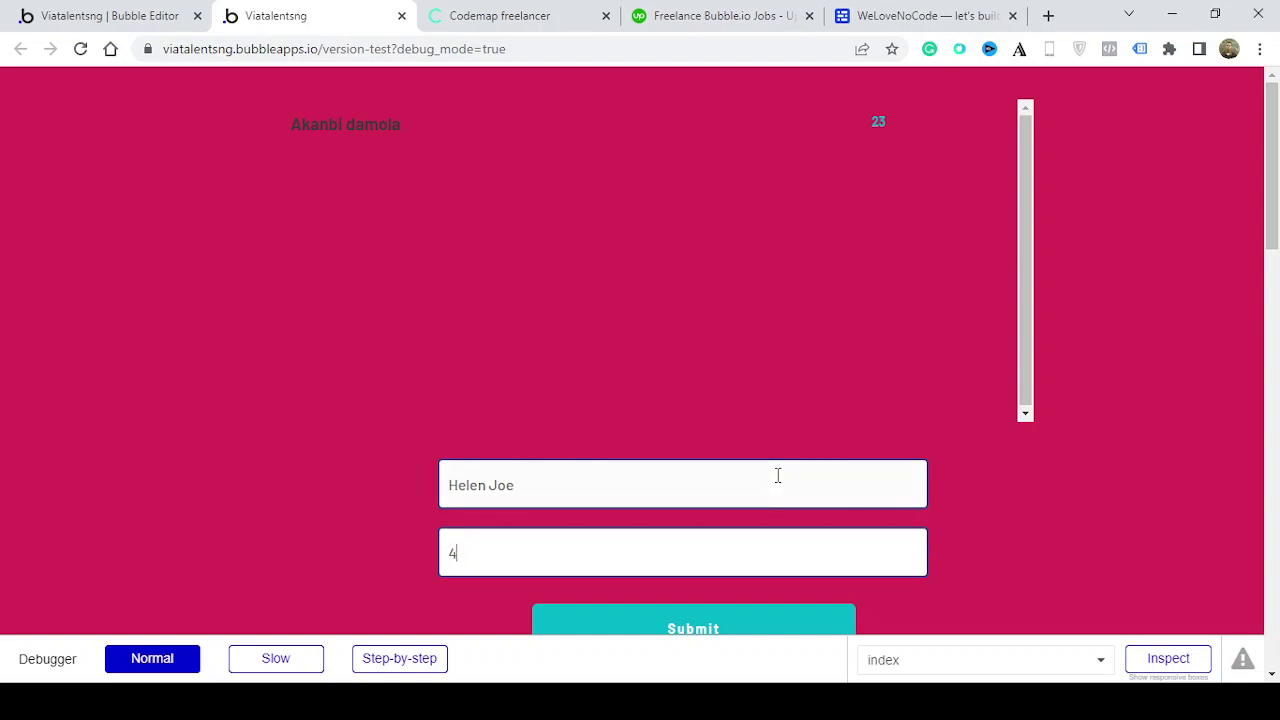
{"action": "type", "text": "5"}
{"action": "left_click", "coordinate": [766, 622]}
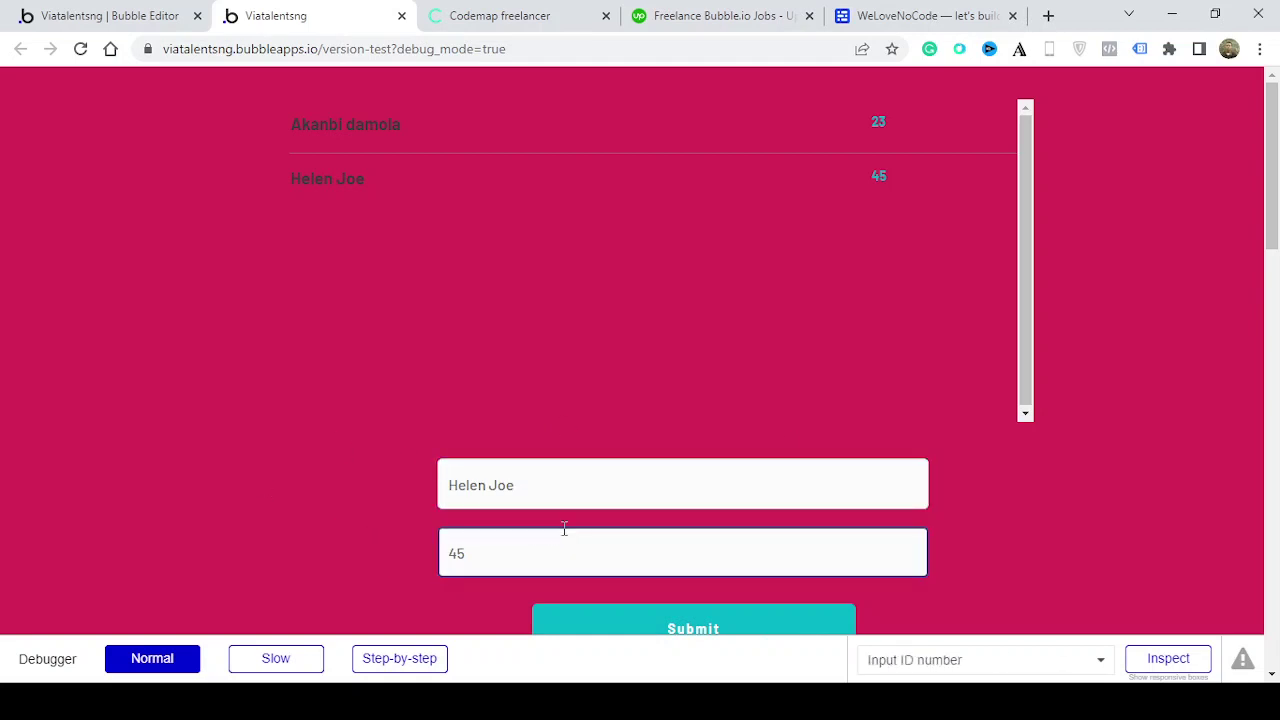
{"action": "left_click", "coordinate": [70, 24]}
Add a Reset relevant inputs step after the School_register creation in the Submit workflow
{"action": "double_click", "coordinate": [772, 660]}
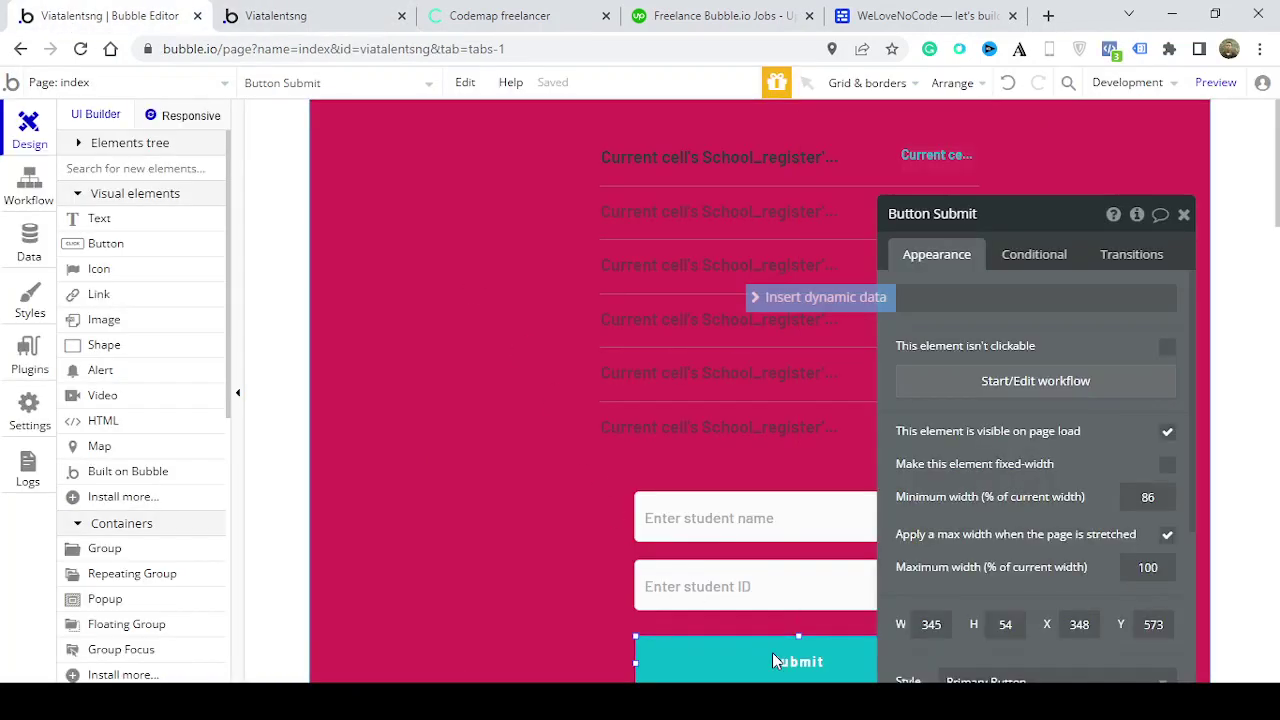
{"action": "left_click", "coordinate": [1017, 385]}
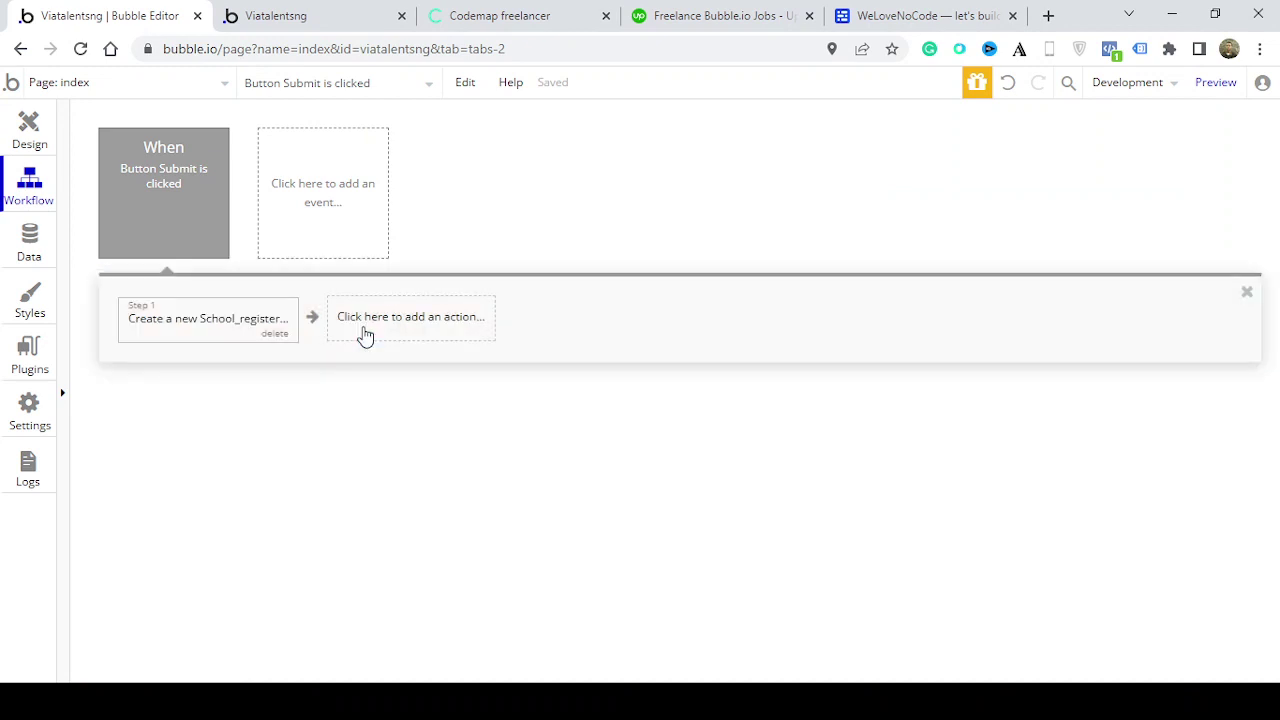
{"action": "left_click", "coordinate": [366, 336]}
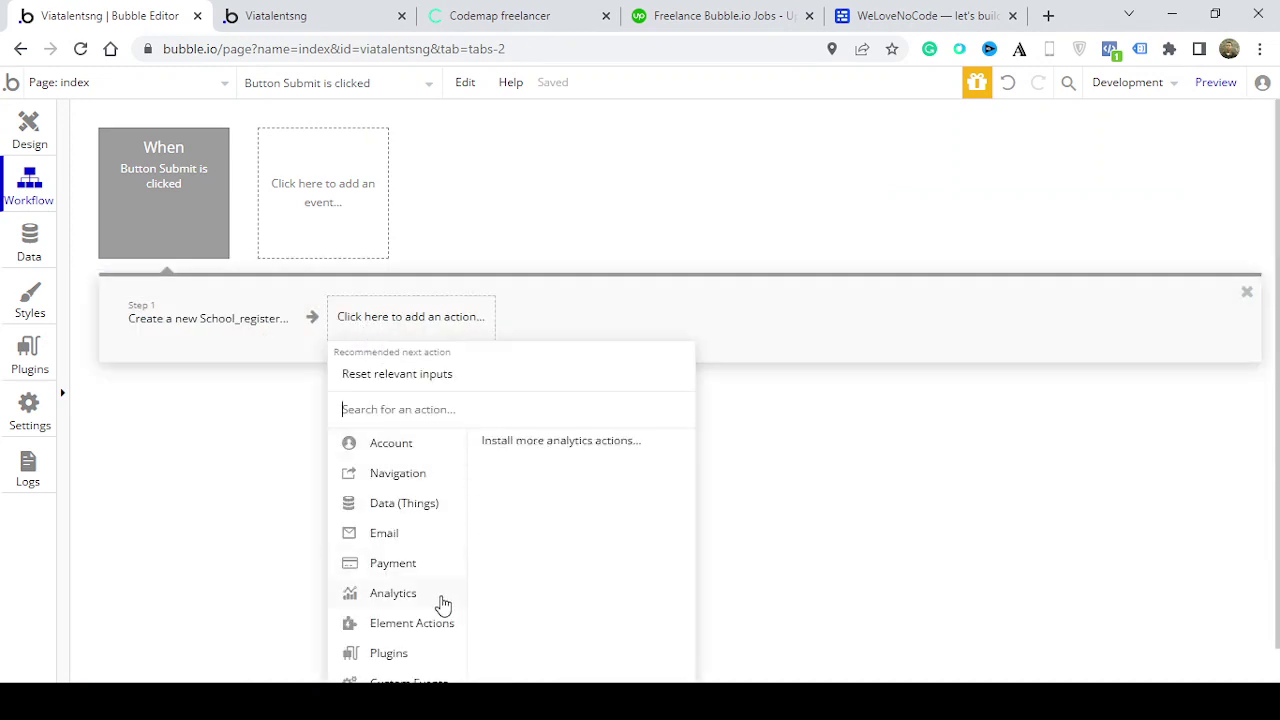
{"action": "mouse_move", "coordinate": [438, 628]}
{"action": "left_click", "coordinate": [607, 552]}
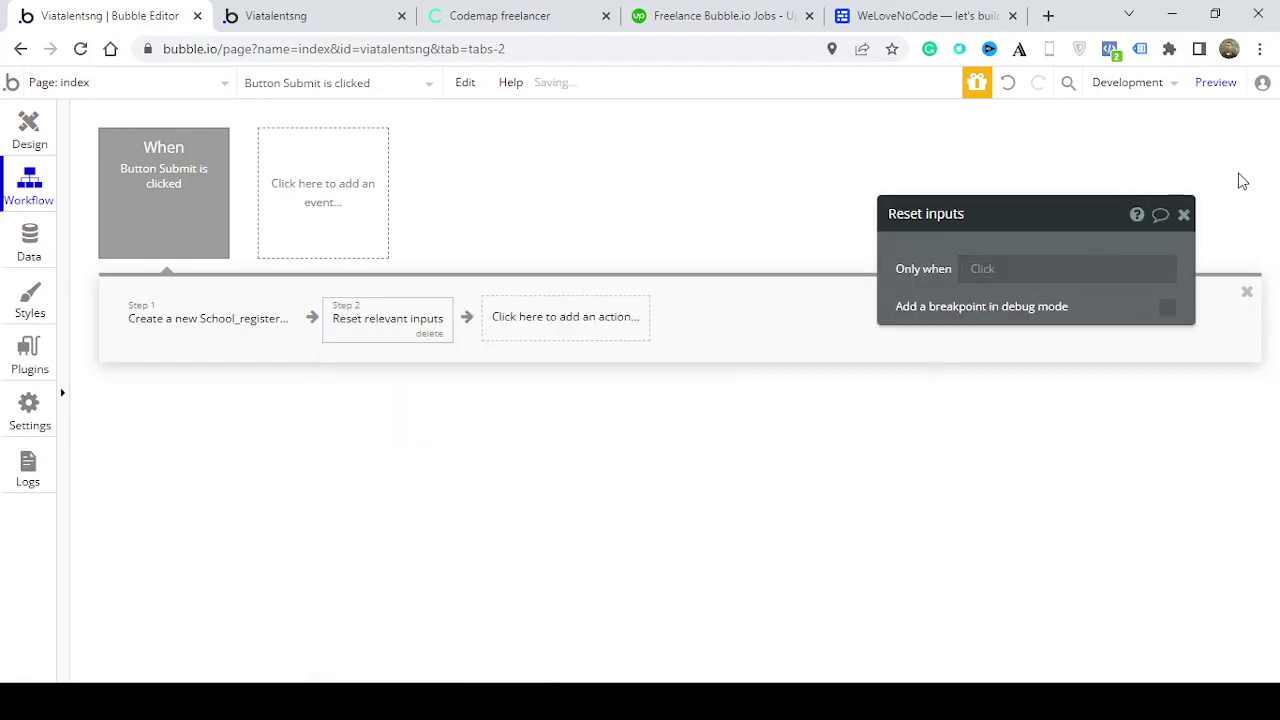
{"action": "left_click", "coordinate": [1185, 214]}
{"action": "left_click", "coordinate": [348, 14]}
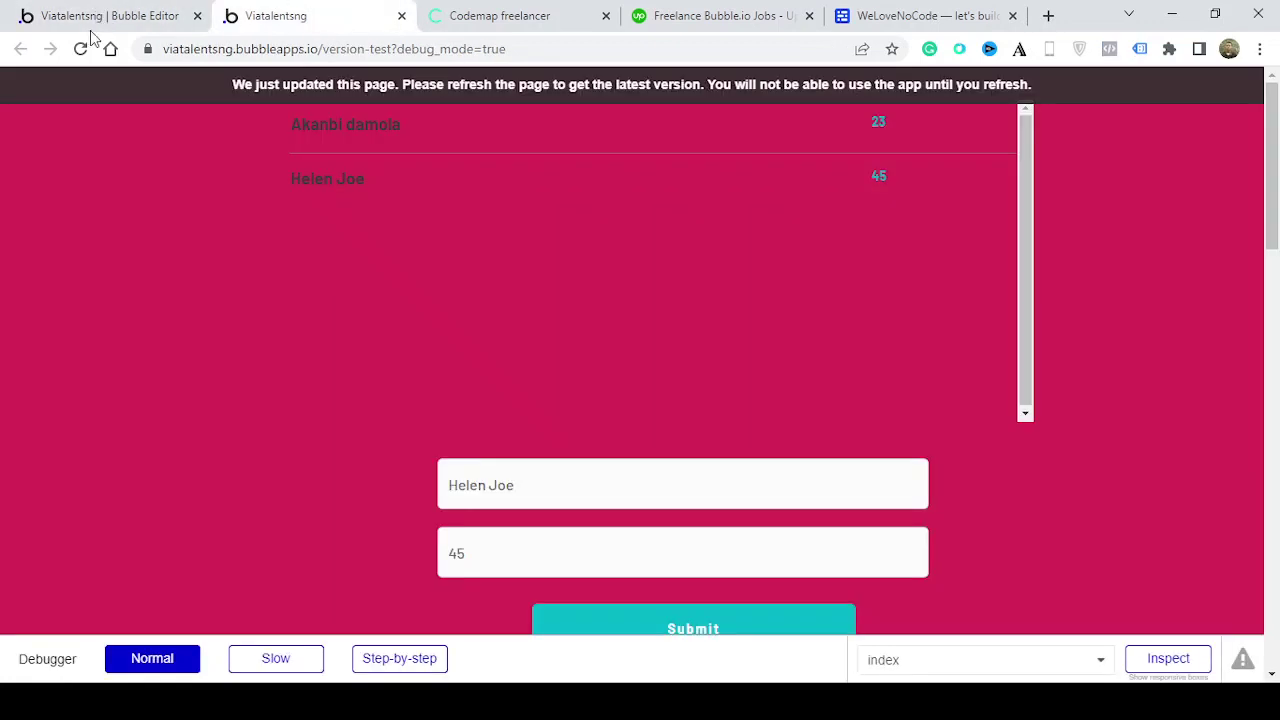
Reload the preview and submit a third student's name with ID 46
{"action": "left_click", "coordinate": [81, 49]}
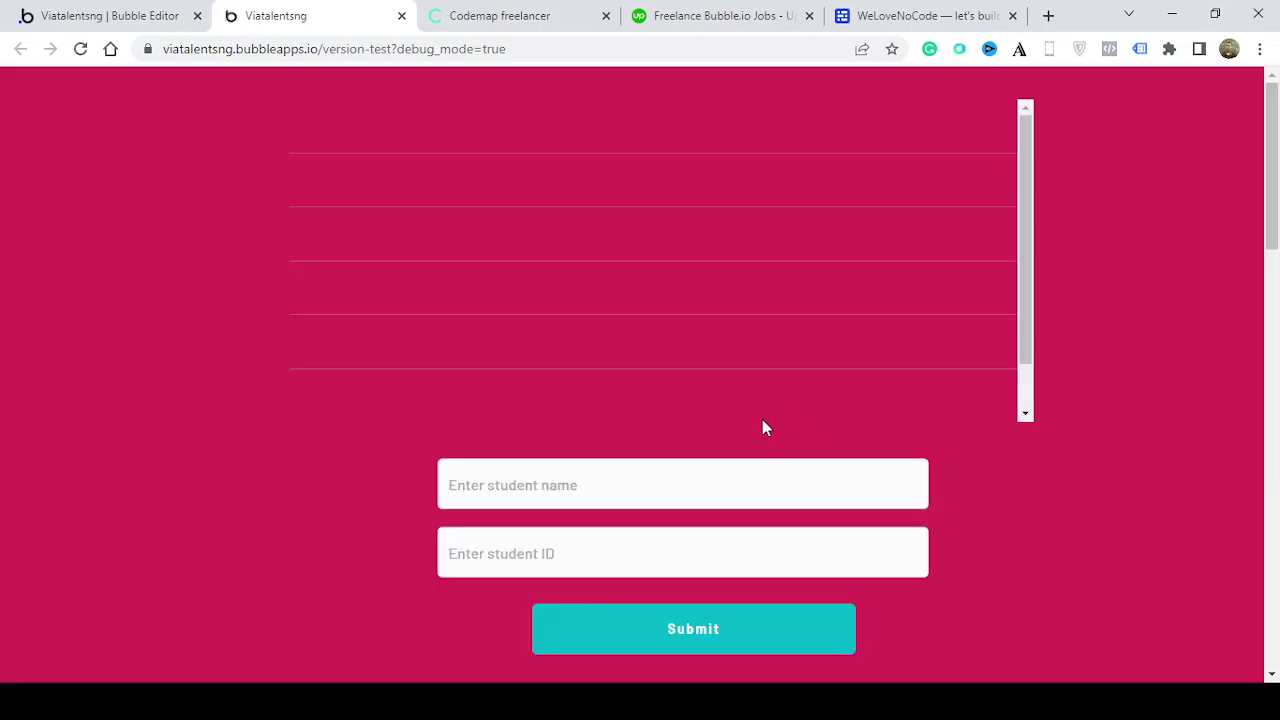
{"action": "left_click", "coordinate": [677, 486]}
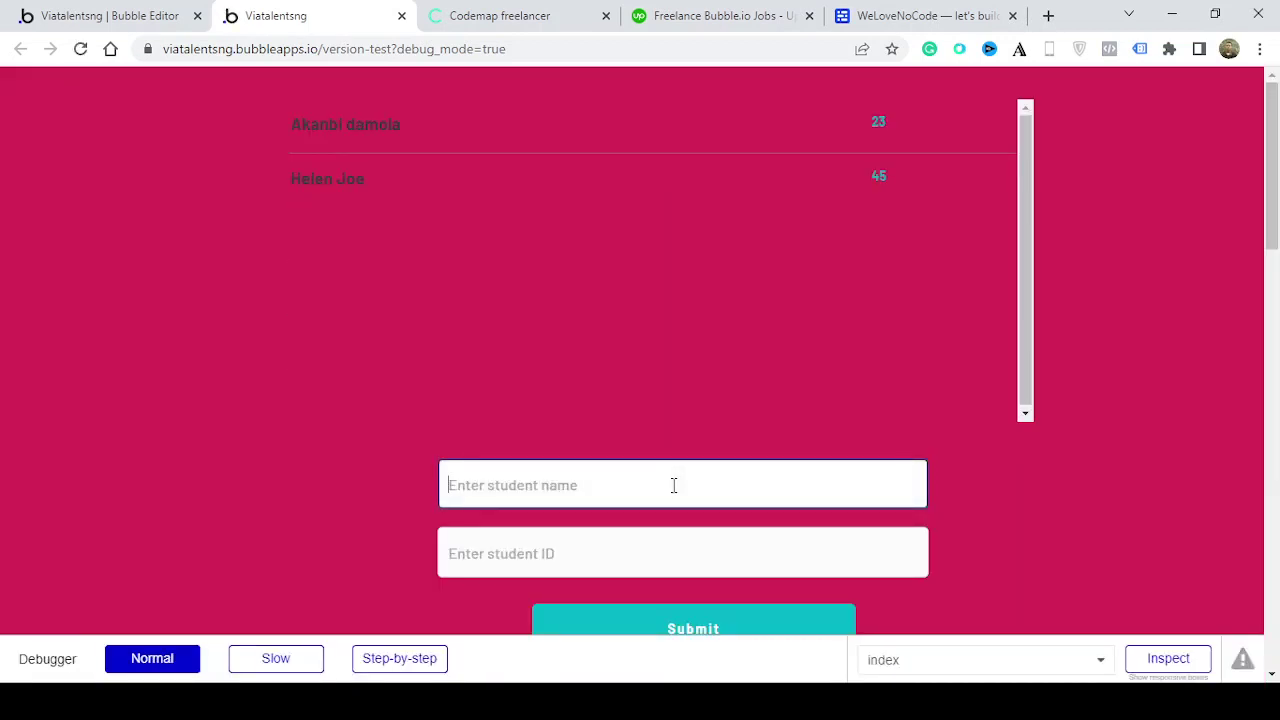
{"action": "type", "text": "Elizabeth"}
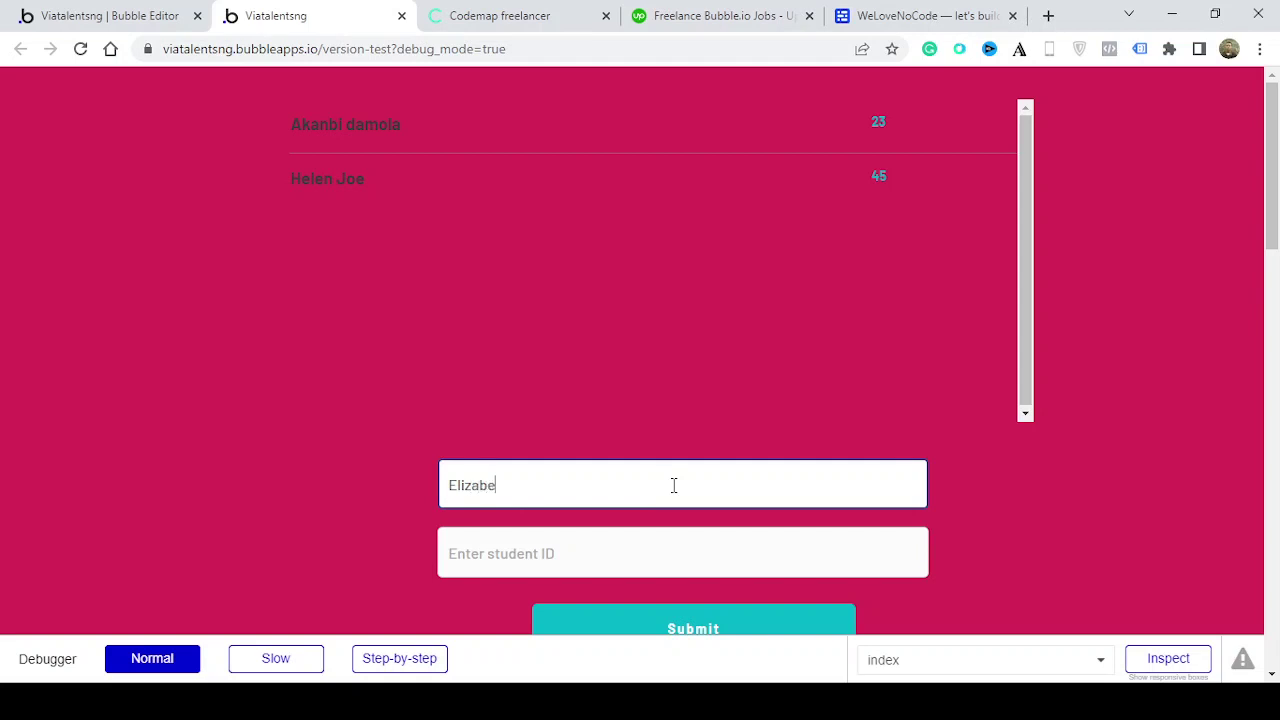
{"action": "key", "text": "Tab"}
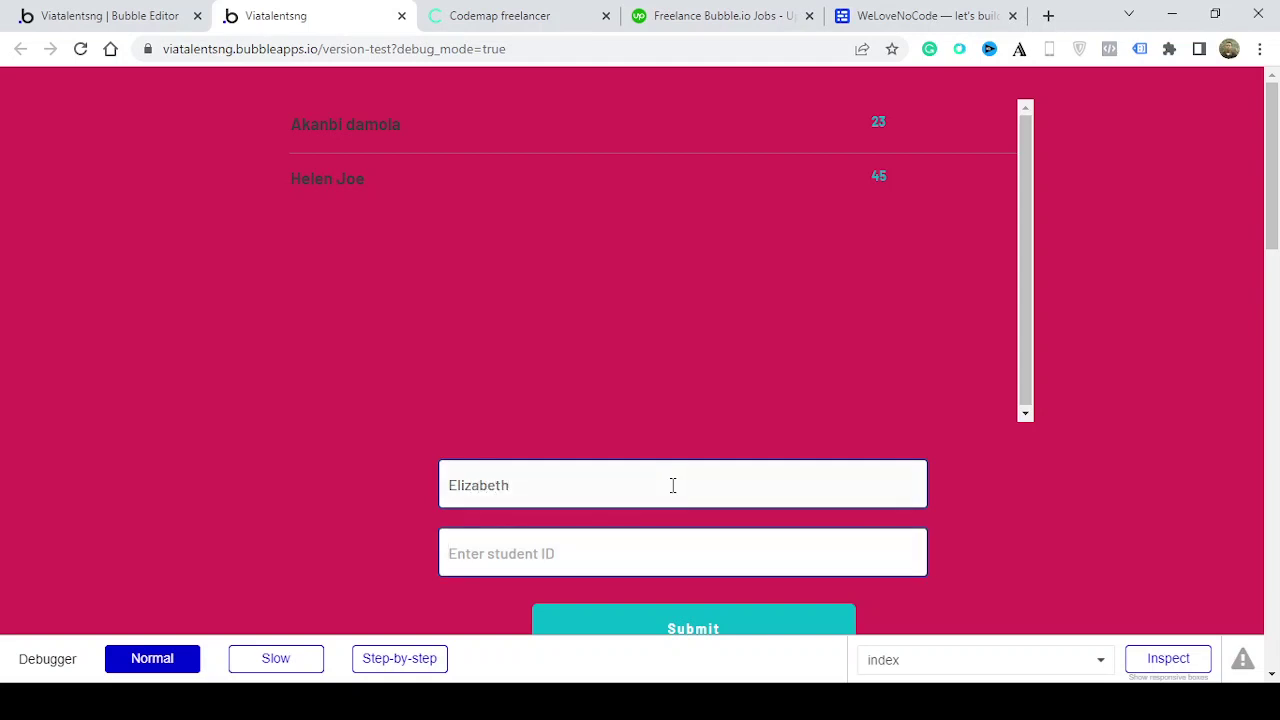
{"action": "type", "text": "46"}
{"action": "left_click", "coordinate": [726, 616]}
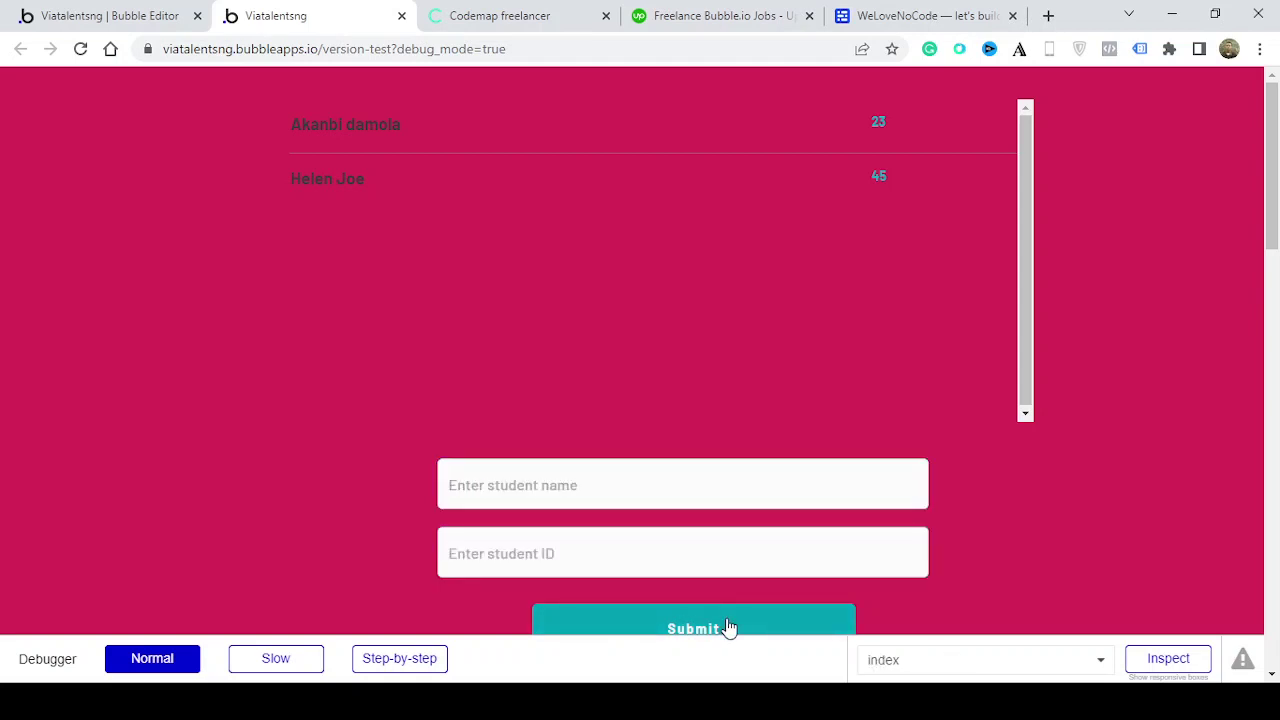
Click between the name and ID fields to confirm both were cleared
{"action": "left_click", "coordinate": [518, 494]}
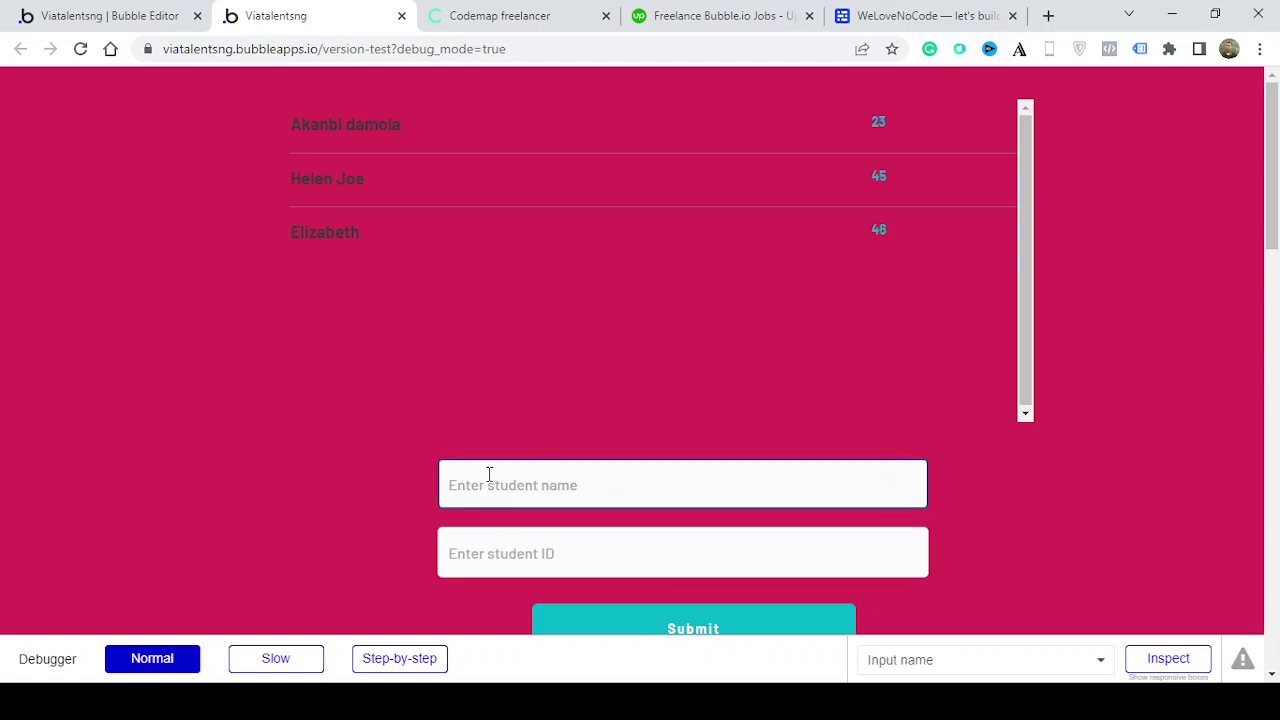
{"action": "left_click", "coordinate": [608, 534]}
{"action": "left_click", "coordinate": [477, 474]}
{"action": "left_click", "coordinate": [594, 533]}
{"action": "left_click", "coordinate": [516, 515]}
{"action": "left_click", "coordinate": [580, 480]}
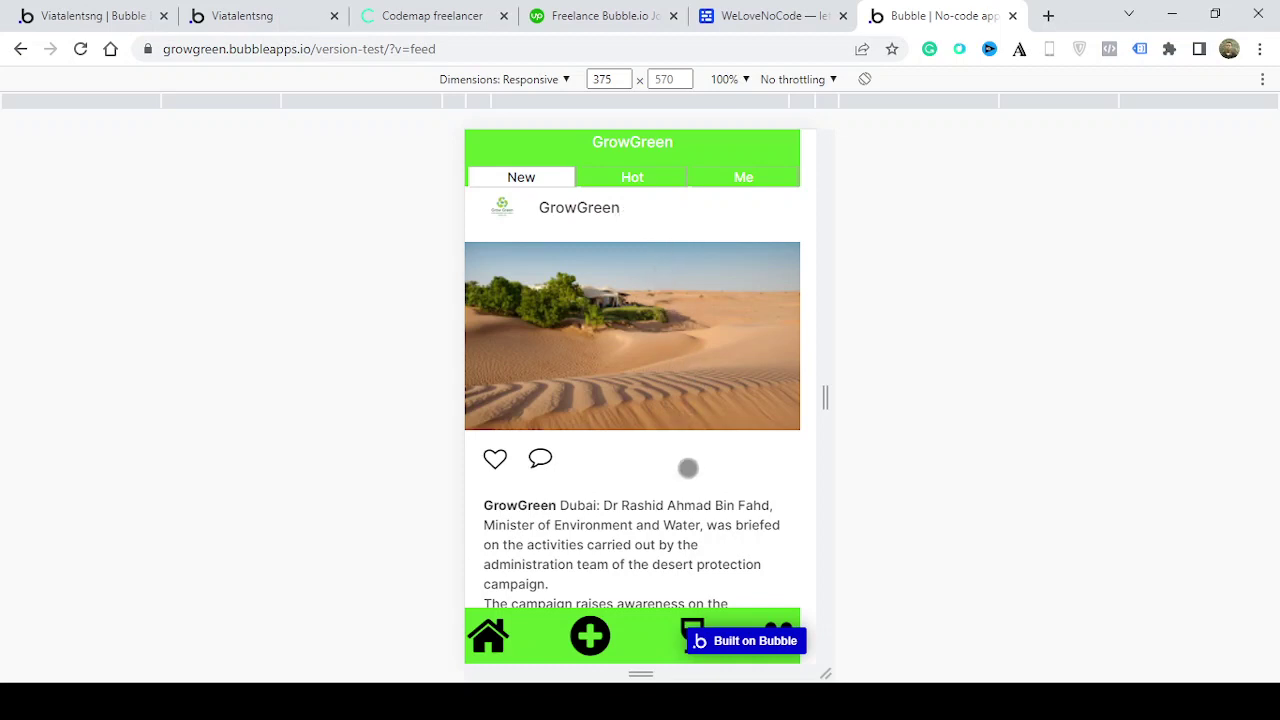
Like the desert-protection post in the GrowGreen feed
{"action": "left_click_drag", "start_coordinate": [686, 466], "coordinate": [703, 174]}
{"action": "scroll", "coordinate": [632, 400], "scroll_direction": "up", "scroll_amount": 3}
{"action": "left_click", "coordinate": [495, 459]}
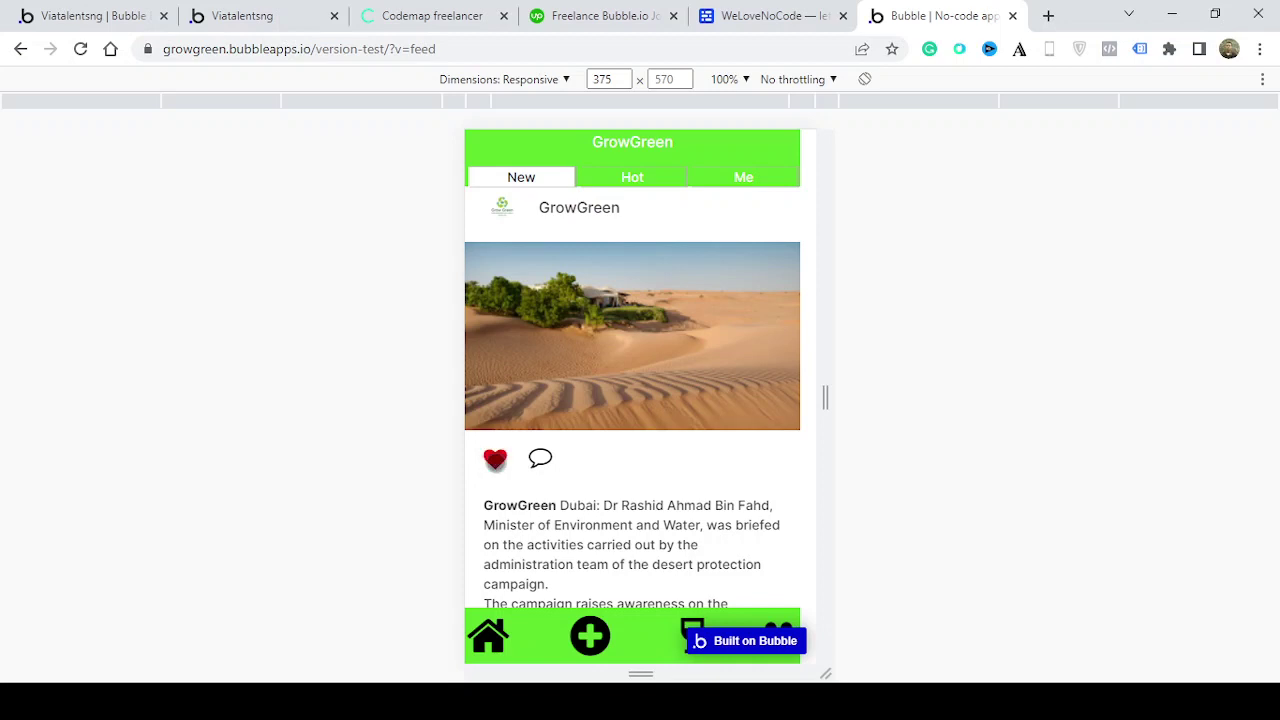
{"action": "left_click", "coordinate": [497, 459]}
{"action": "mouse_move", "coordinate": [598, 517]}
{"action": "left_mouse_down"}
{"action": "mouse_move", "coordinate": [607, 478]}
{"action": "mouse_move", "coordinate": [609, 518]}
{"action": "left_mouse_up"}
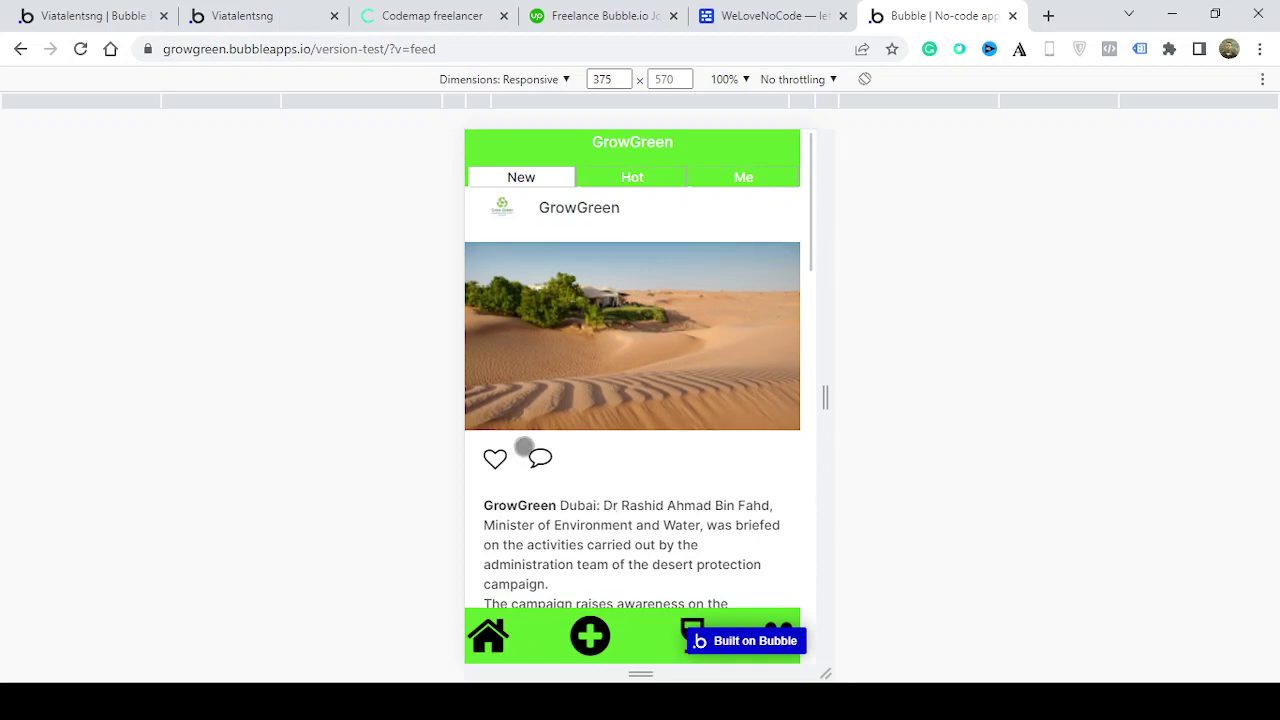
{"action": "left_click", "coordinate": [495, 459]}
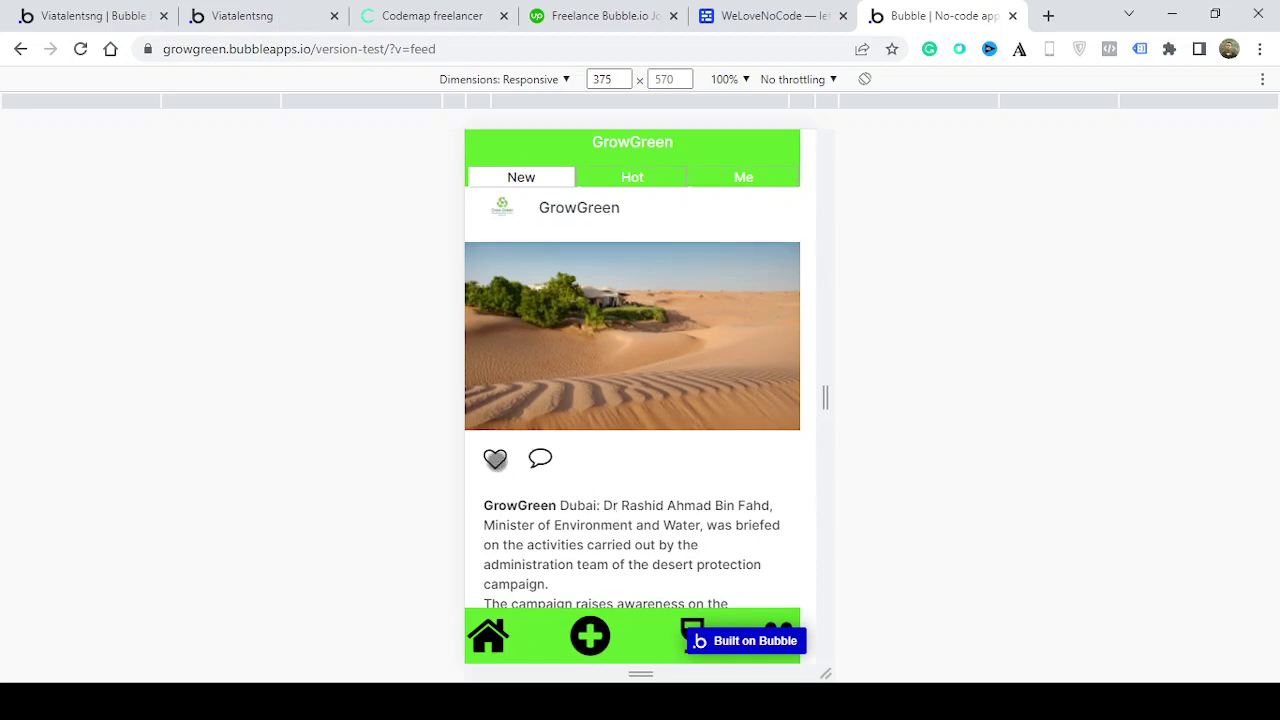
Switch the feed to Hot posts and open the desert post to view its comments
{"action": "left_click", "coordinate": [630, 175]}
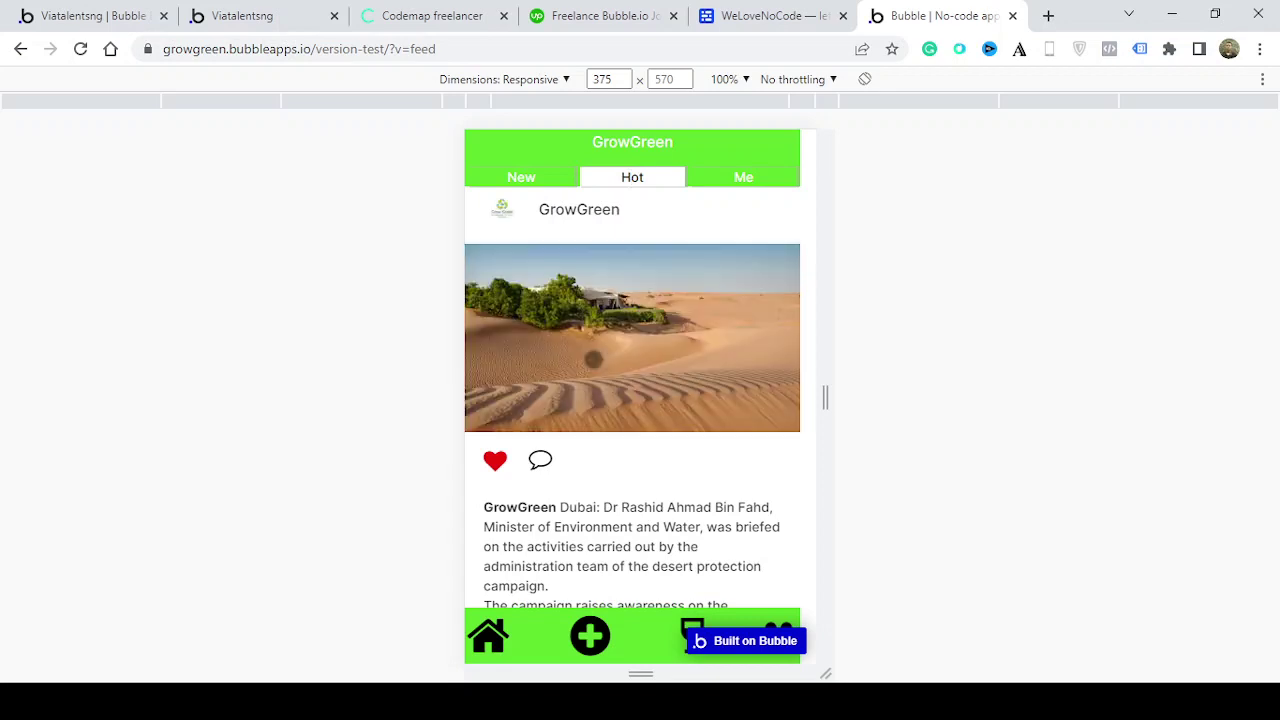
{"action": "left_click", "coordinate": [593, 359]}
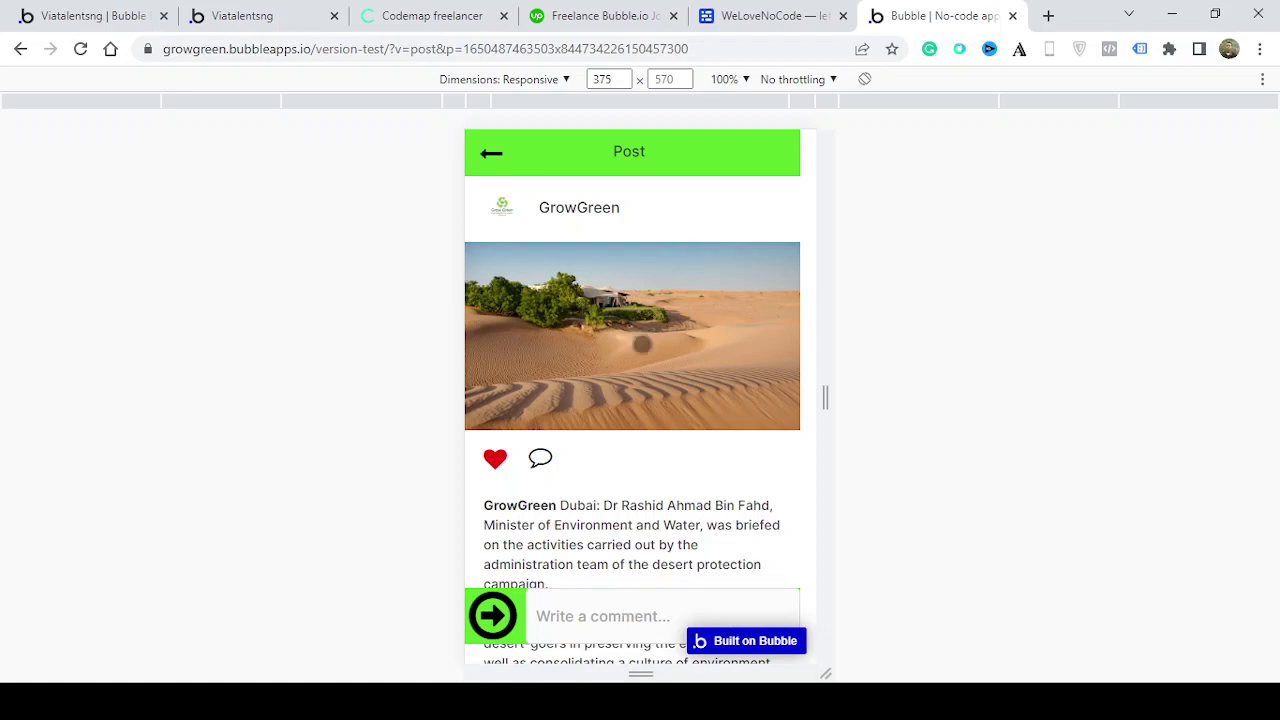
{"action": "scroll", "coordinate": [491, 152], "scroll_direction": "down", "scroll_amount": 3}
{"action": "left_click", "coordinate": [491, 152]}
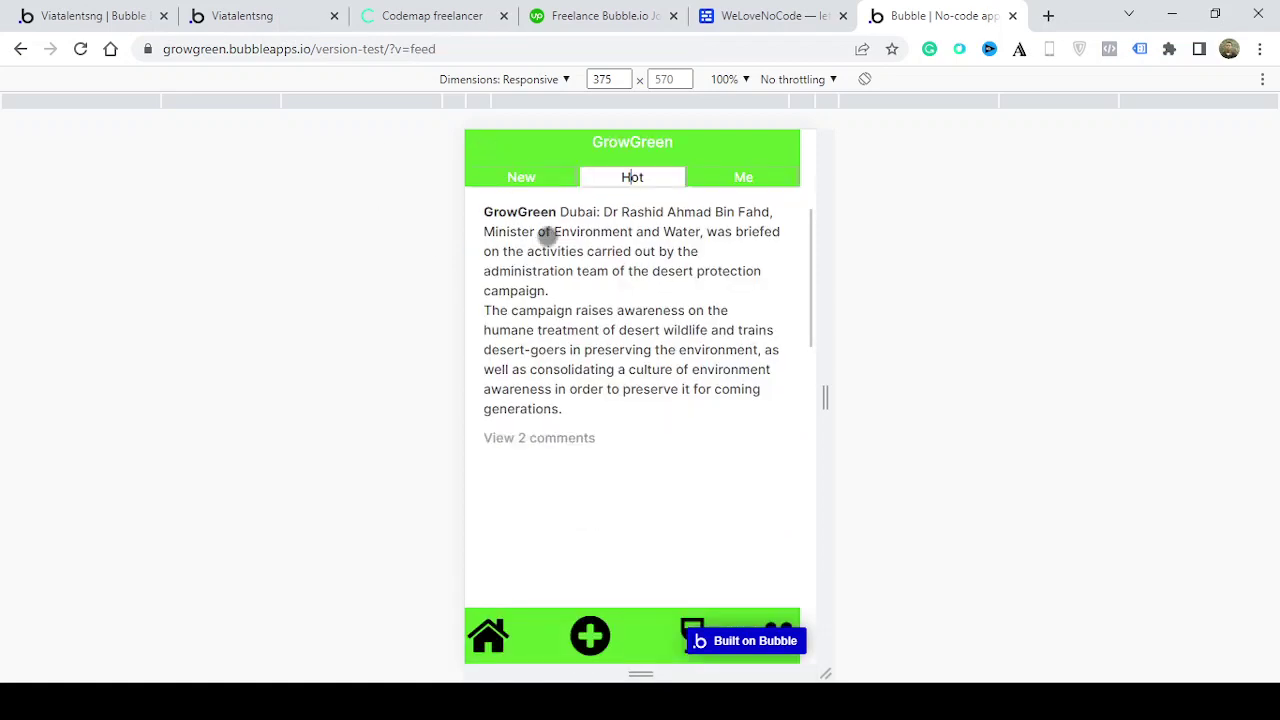
{"action": "left_click", "coordinate": [571, 439]}
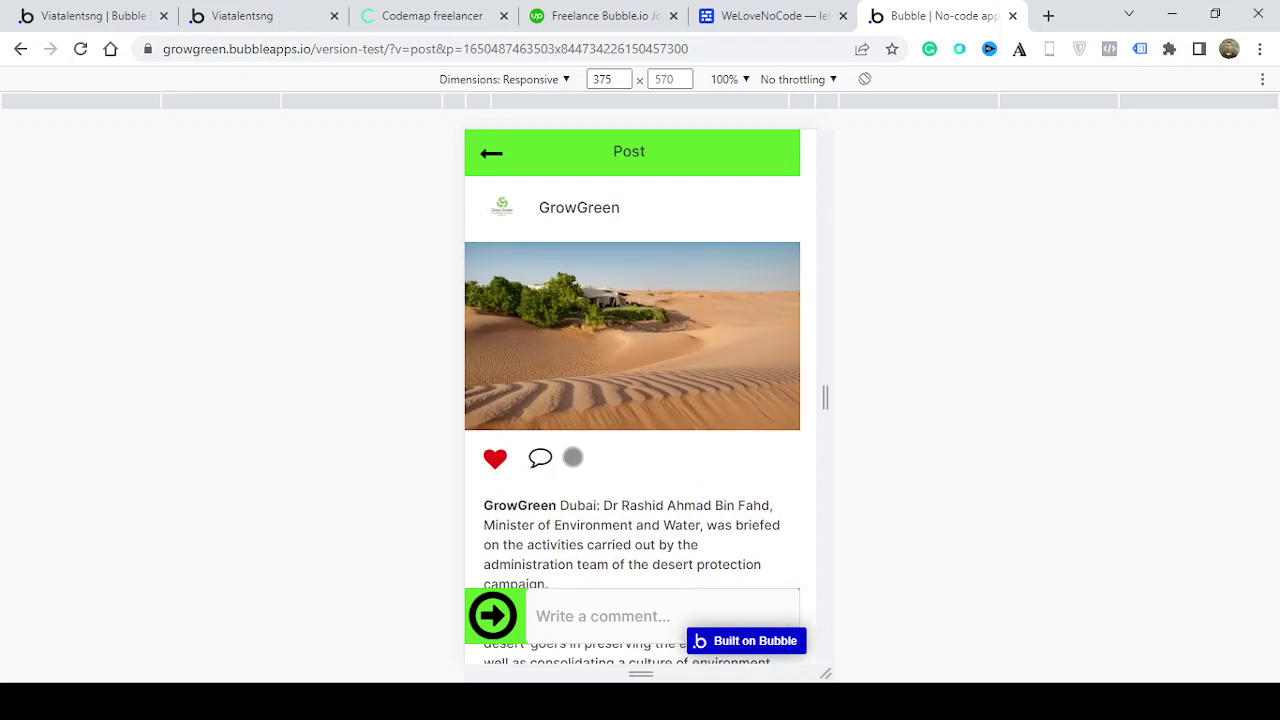
{"action": "left_click_drag", "start_coordinate": [580, 531], "coordinate": [647, 468]}
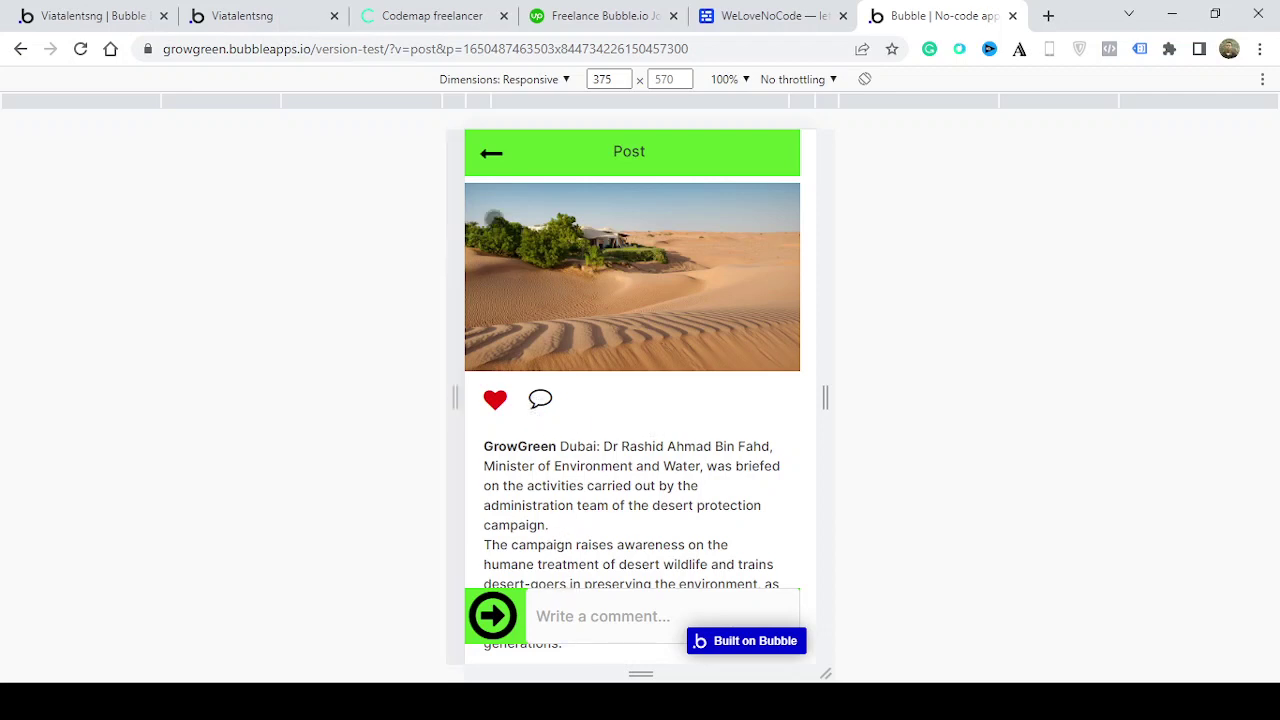
{"action": "left_click", "coordinate": [513, 152]}
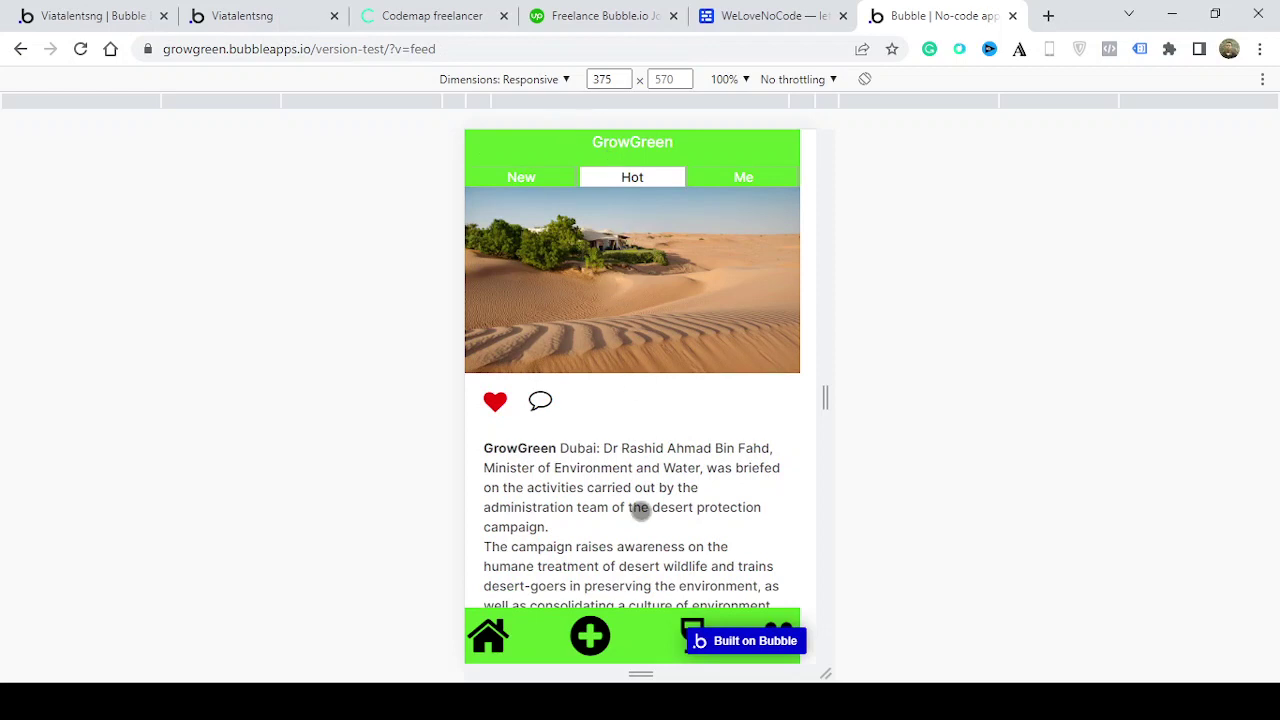
{"action": "left_click_drag", "start_coordinate": [640, 509], "coordinate": [669, 226]}
{"action": "scroll", "coordinate": [685, 475], "scroll_direction": "up", "scroll_amount": 3}
{"action": "left_click", "coordinate": [692, 630]}
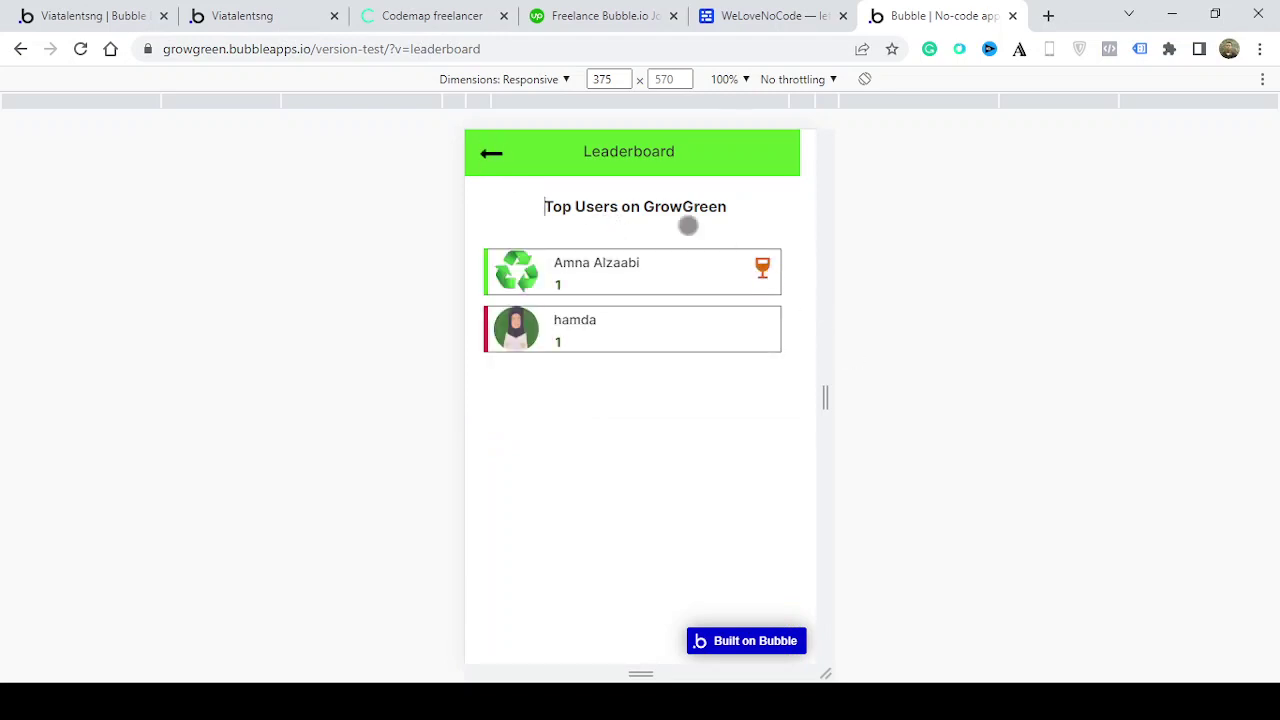
{"action": "left_click", "coordinate": [490, 154]}
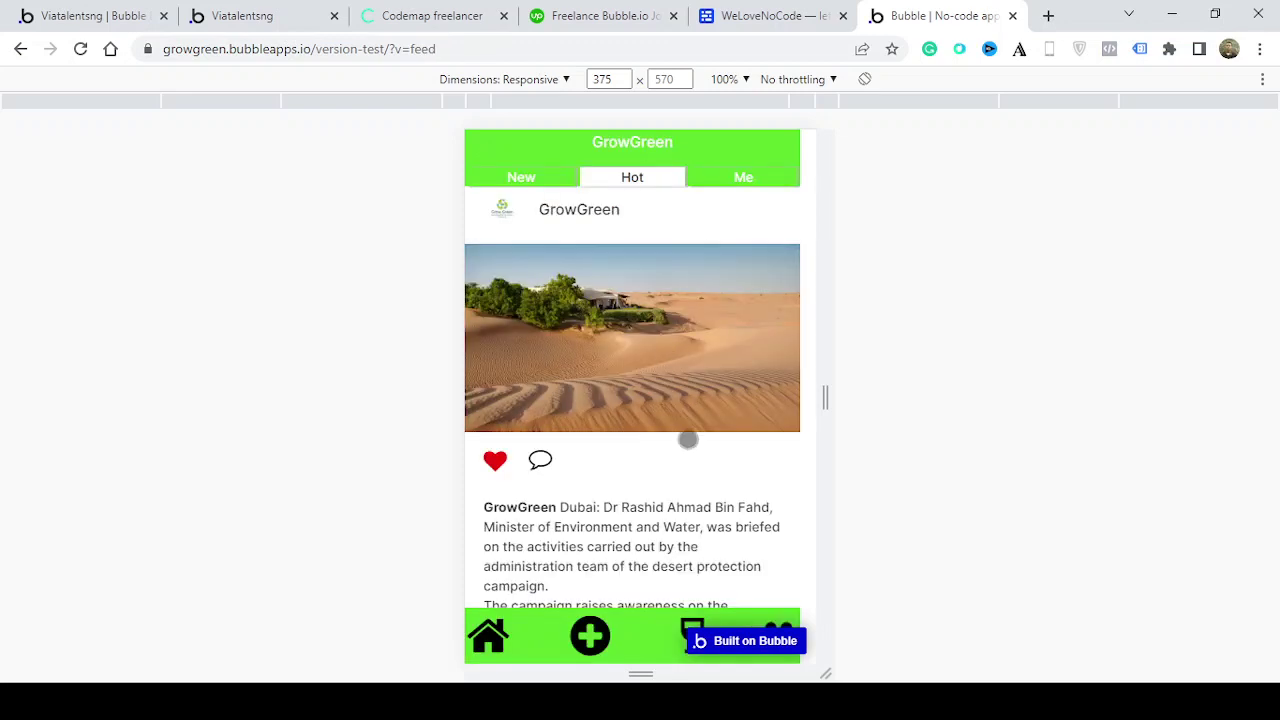
{"action": "left_click", "coordinate": [589, 634]}
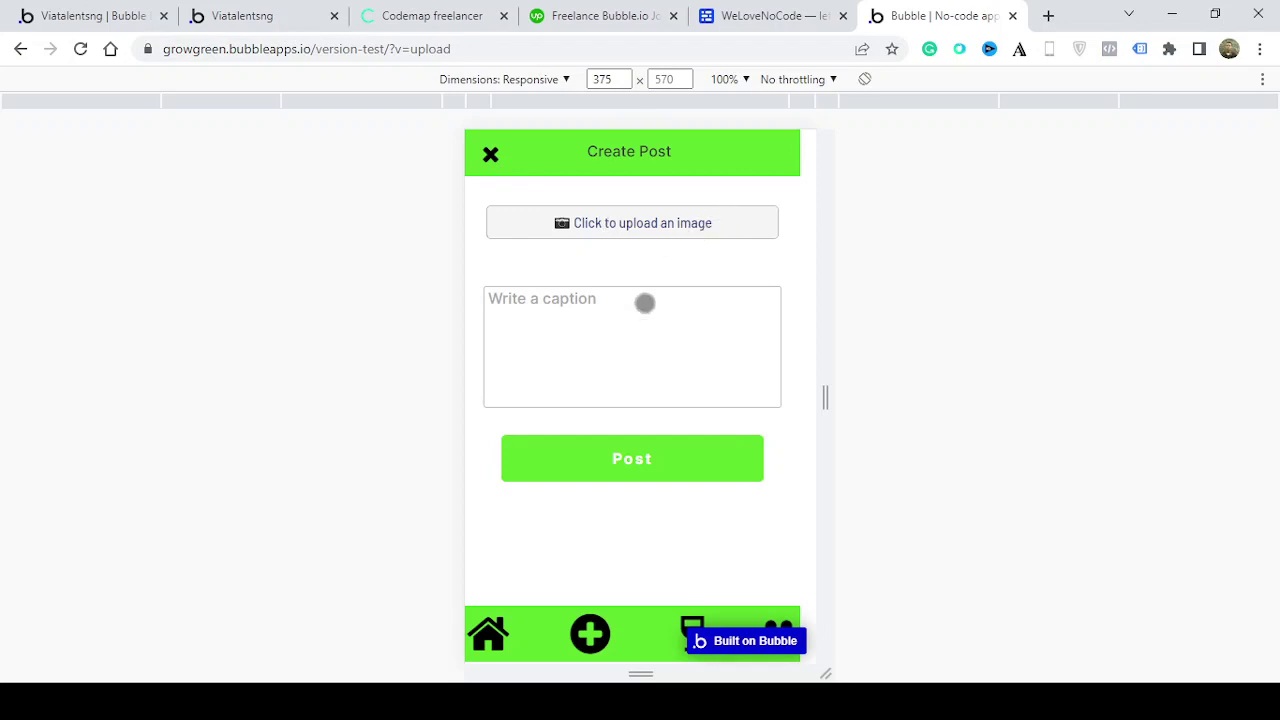
{"action": "left_click", "coordinate": [490, 155]}
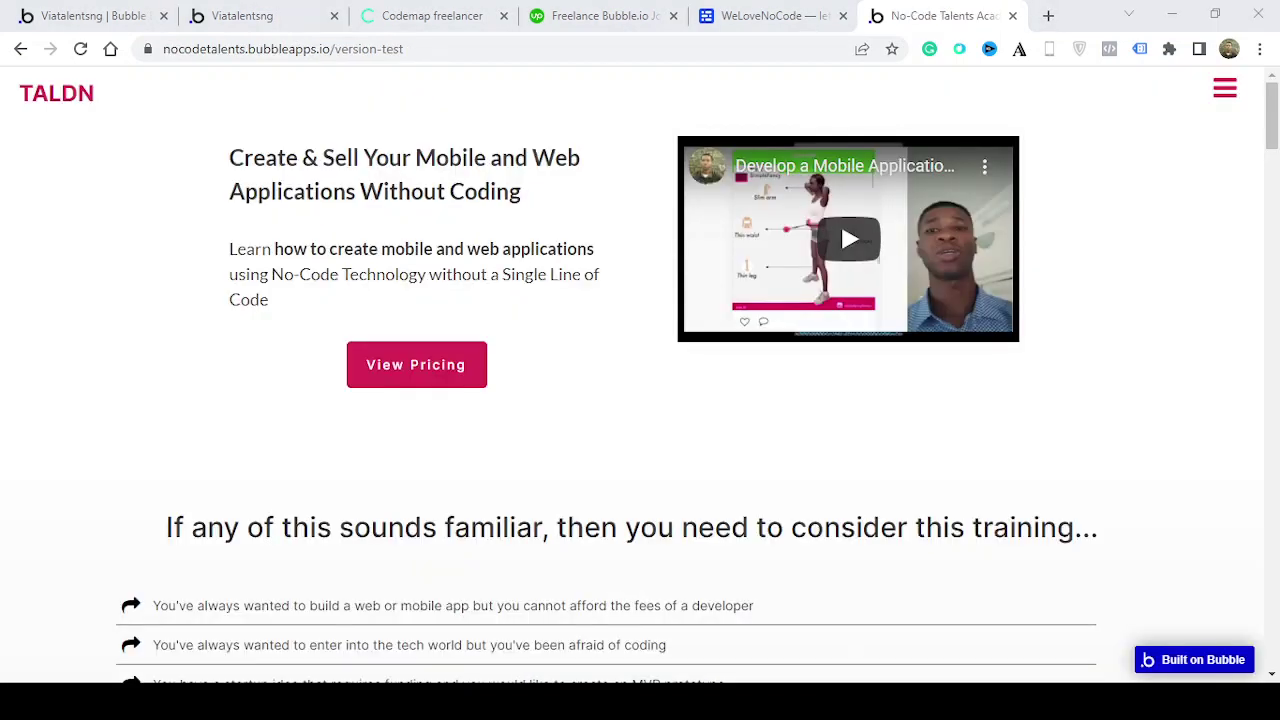
Scroll the course page past its sections to the $49 Do it Yourself Package
{"action": "left_click_drag", "start_coordinate": [1273, 141], "coordinate": [1277, 278]}
{"action": "scroll", "coordinate": [1277, 282], "scroll_direction": "down", "scroll_amount": 4}
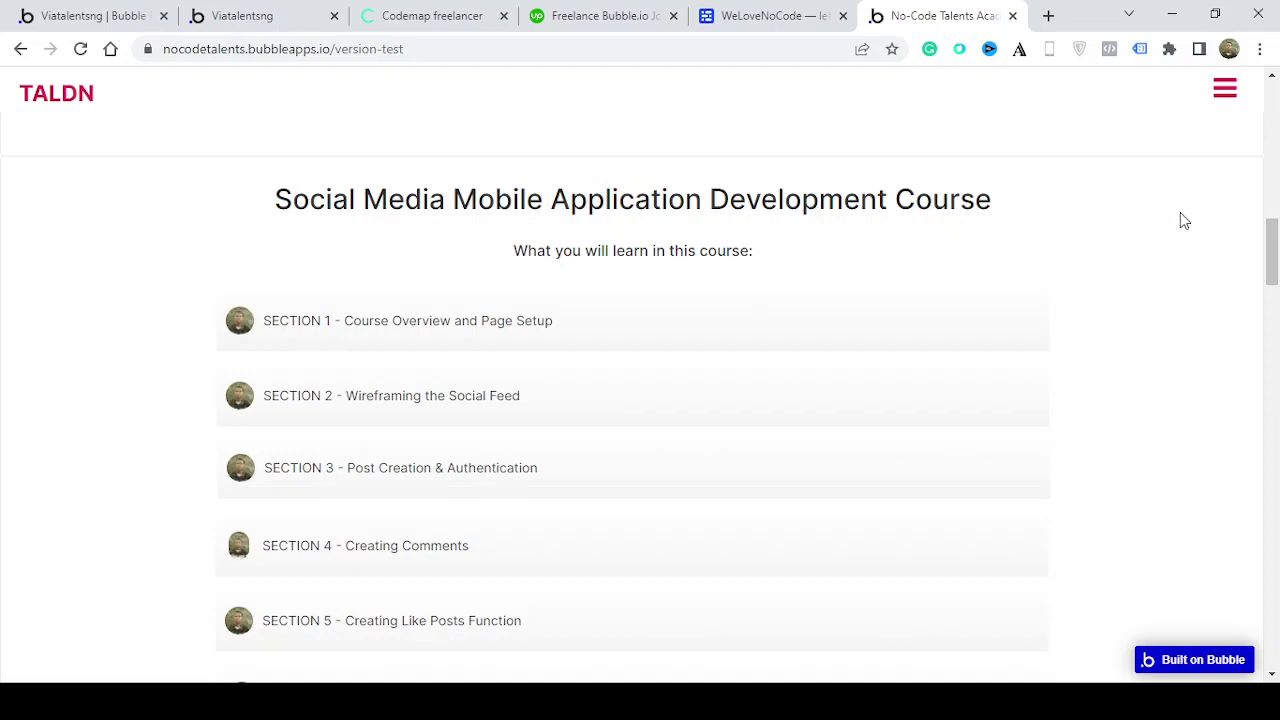
{"action": "left_click_drag", "start_coordinate": [1275, 251], "coordinate": [1275, 268]}
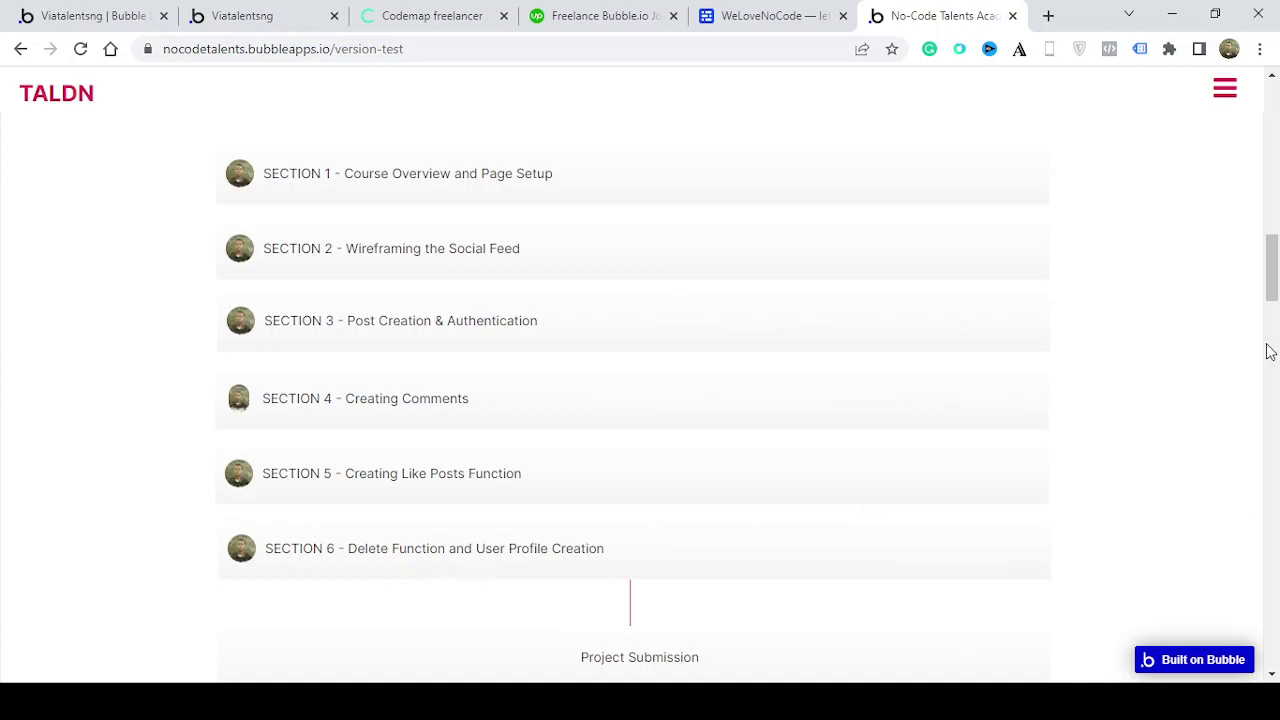
{"action": "left_click_drag", "start_coordinate": [1272, 288], "coordinate": [1273, 325]}
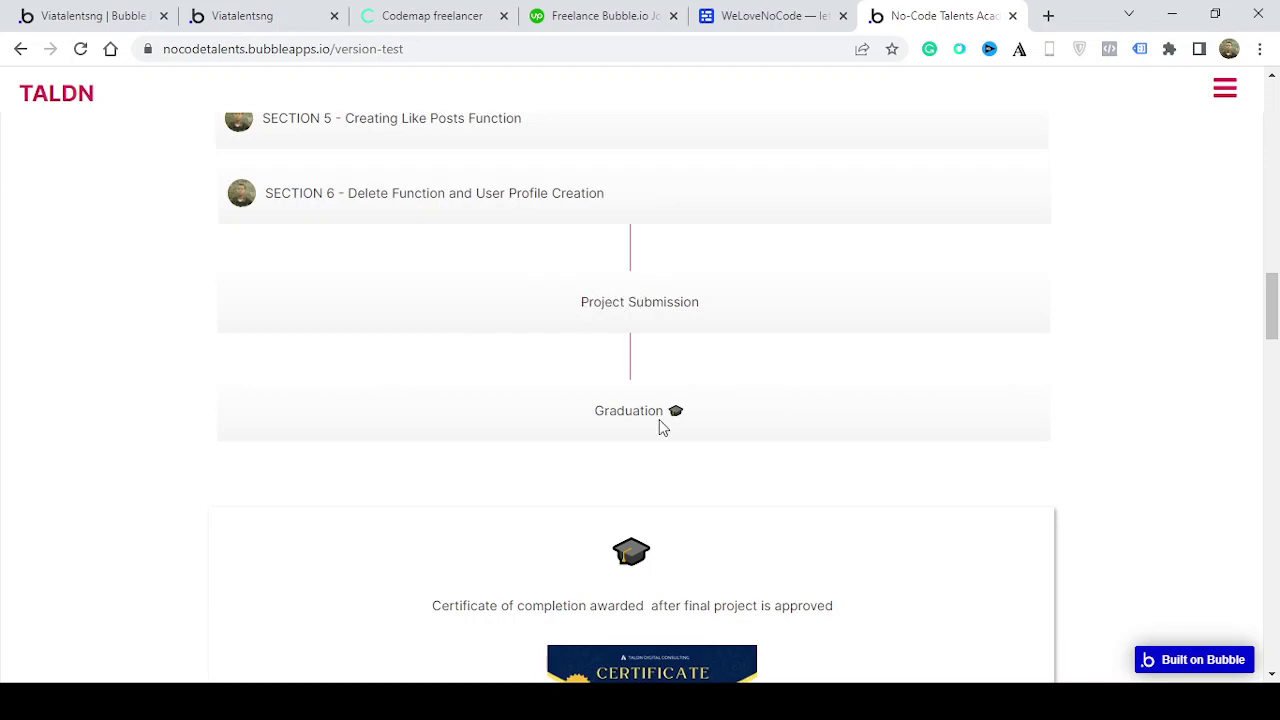
{"action": "left_click_drag", "start_coordinate": [1274, 337], "coordinate": [1275, 377]}
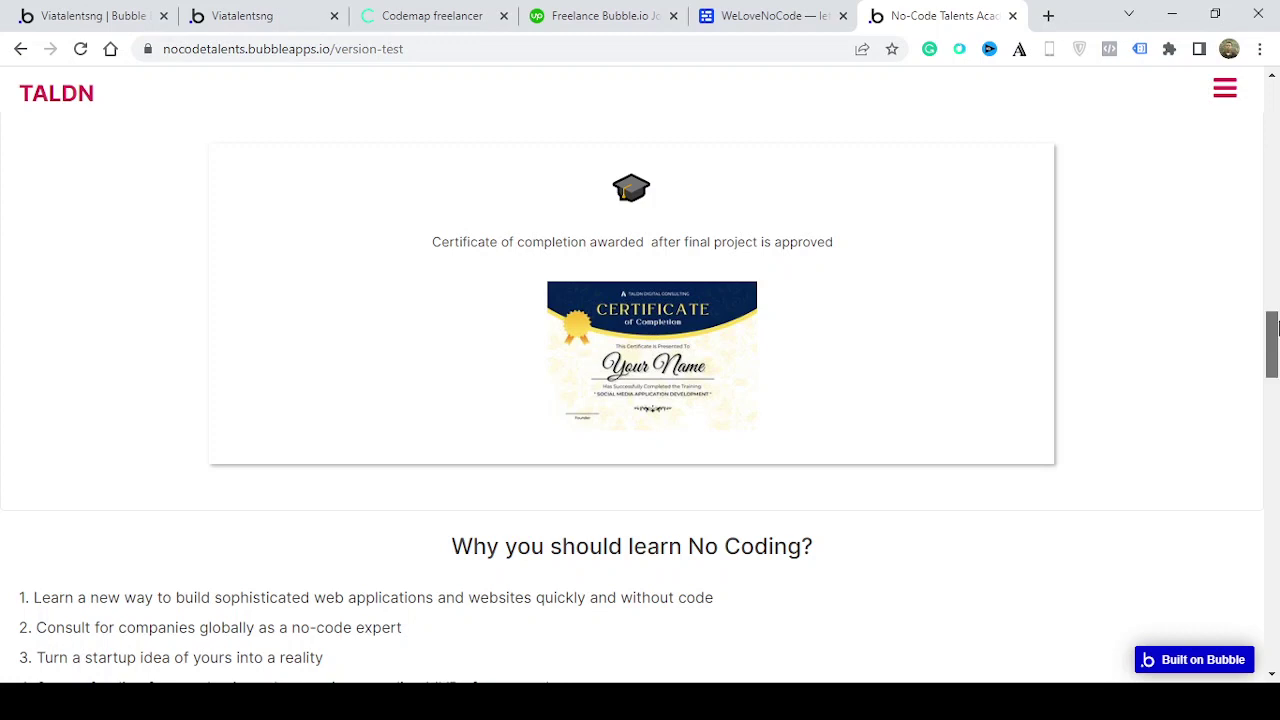
{"action": "left_click_drag", "start_coordinate": [1276, 328], "coordinate": [1276, 360]}
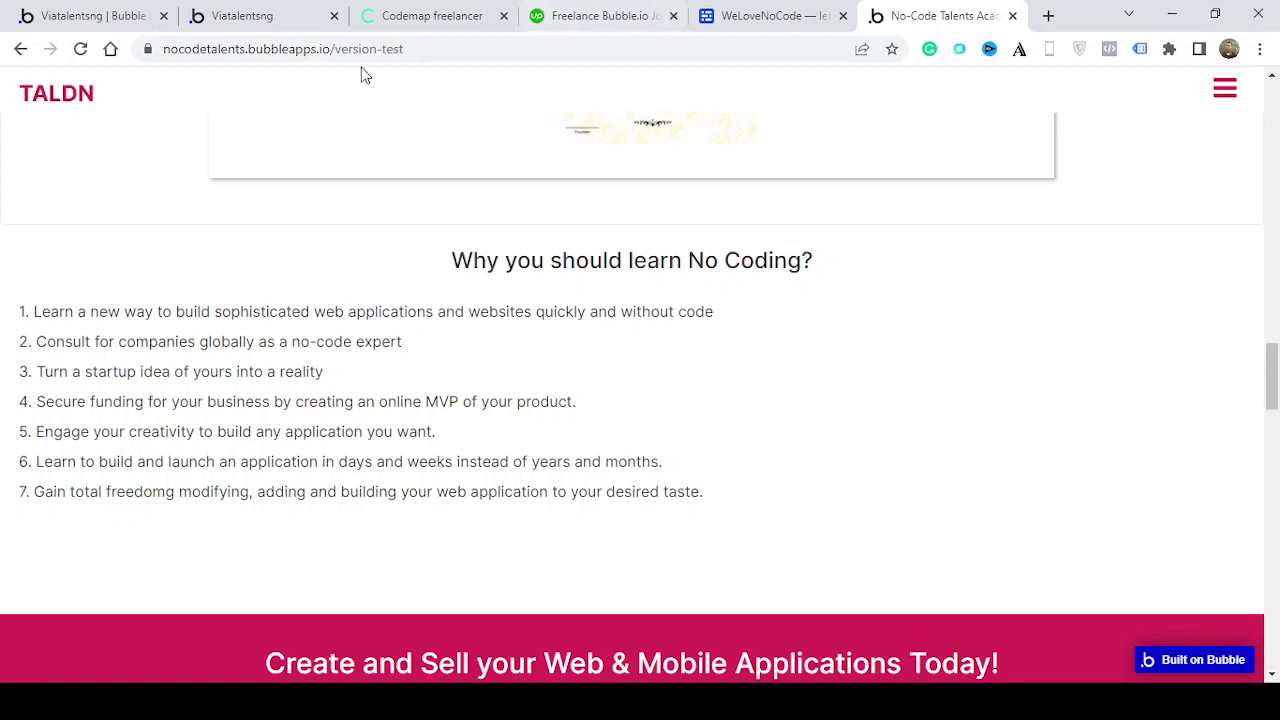
{"action": "left_click", "coordinate": [432, 17]}
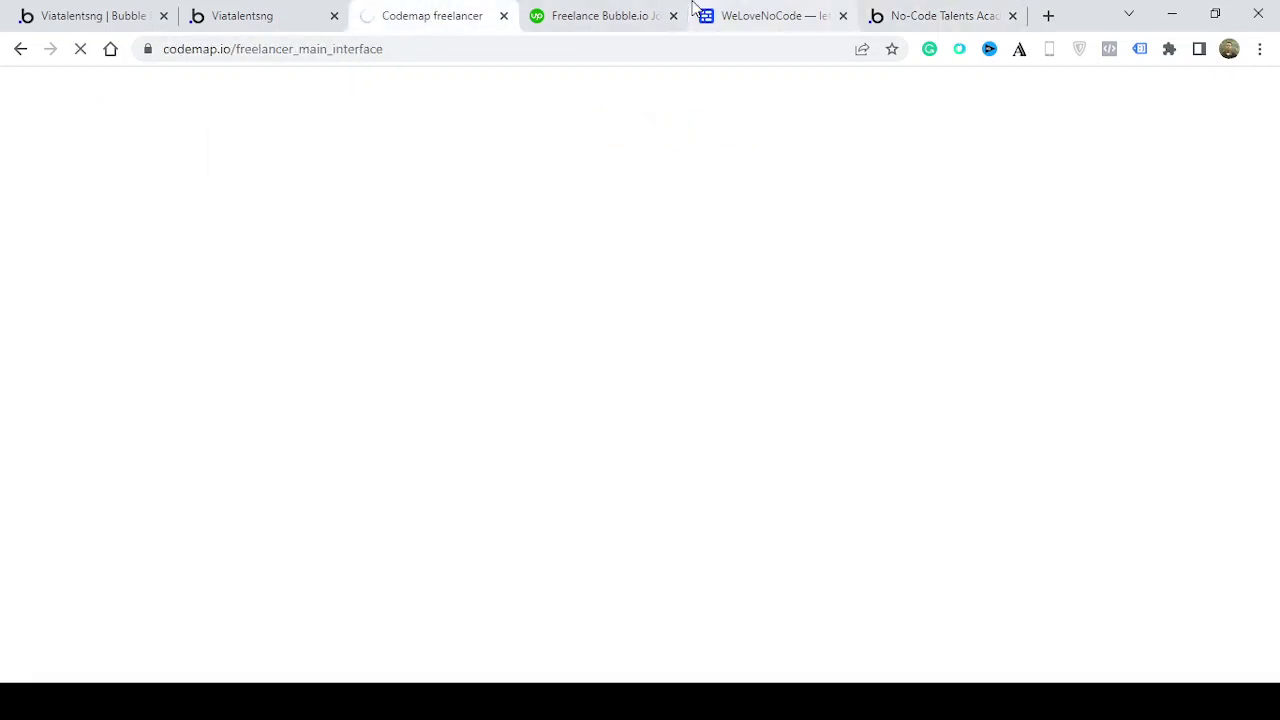
{"action": "left_click", "coordinate": [986, 12]}
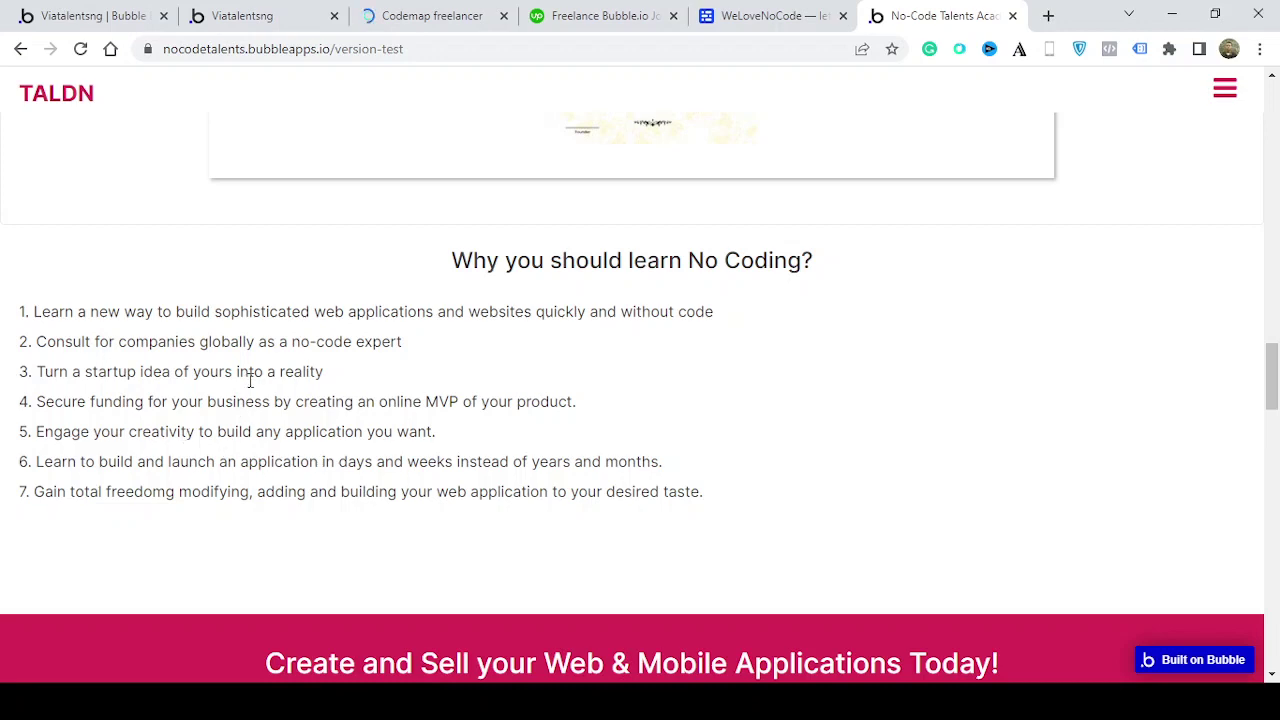
{"action": "left_click_drag", "start_coordinate": [1266, 368], "coordinate": [1276, 428]}
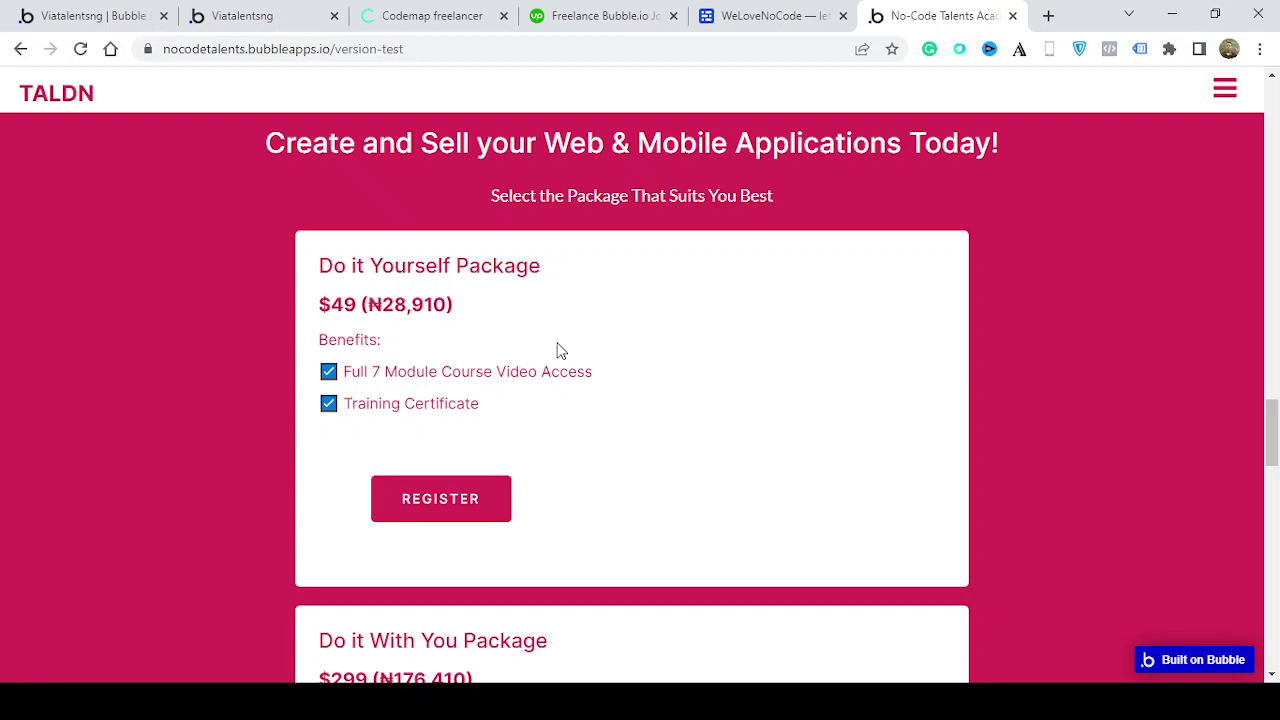
Scroll past the $299 Do it With You Package to the Do it For You Package
{"action": "left_click_drag", "start_coordinate": [1273, 418], "coordinate": [1274, 430]}
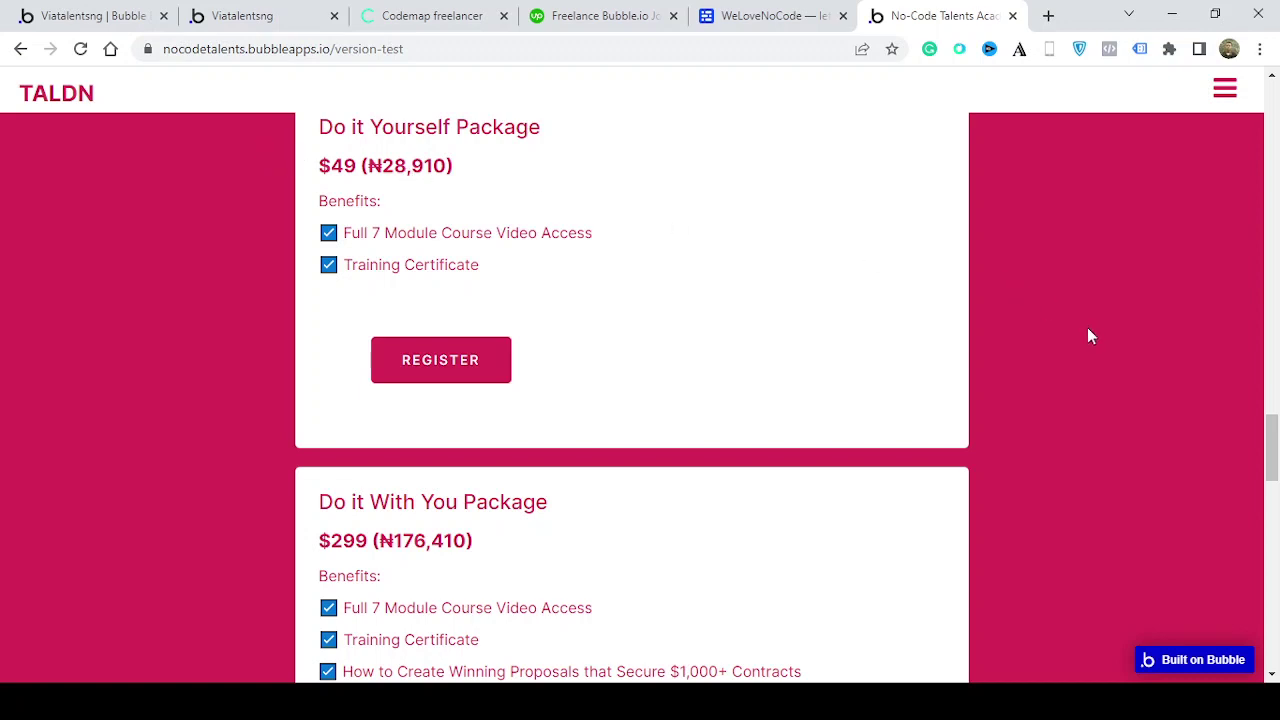
{"action": "left_click_drag", "start_coordinate": [1274, 438], "coordinate": [1275, 486]}
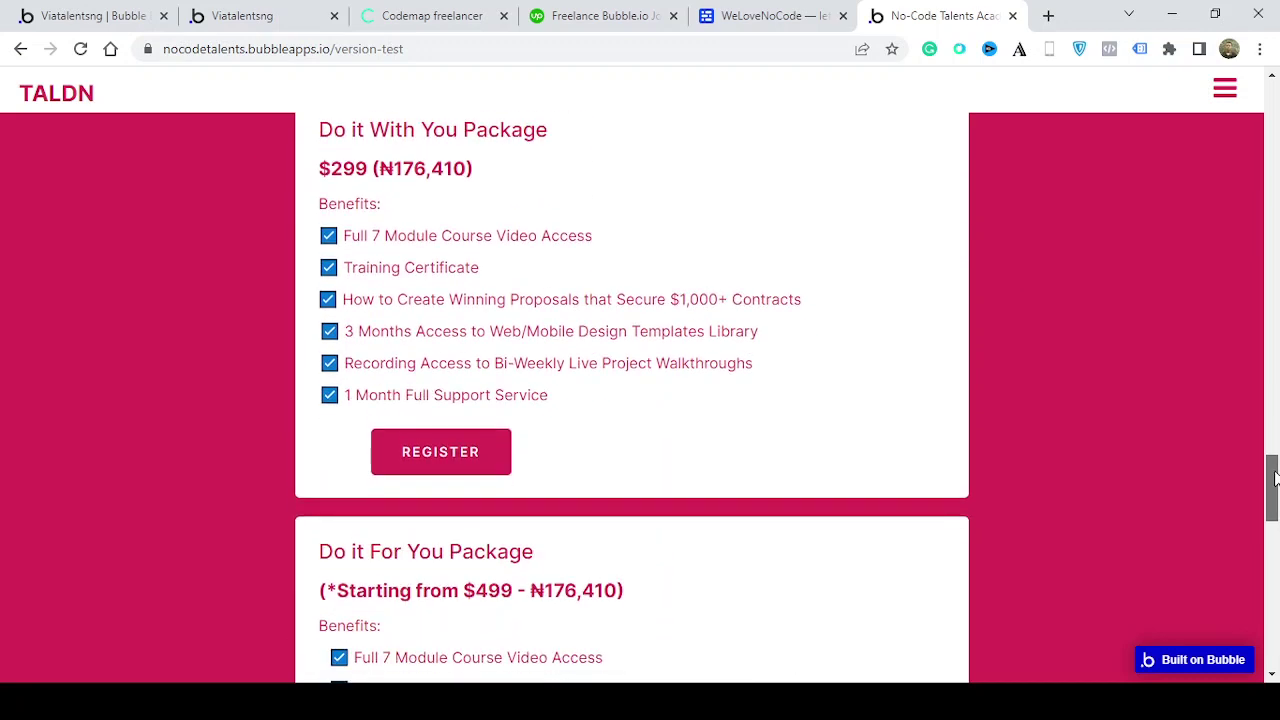
{"action": "scroll", "coordinate": [1109, 394], "scroll_direction": "up", "scroll_amount": 1}
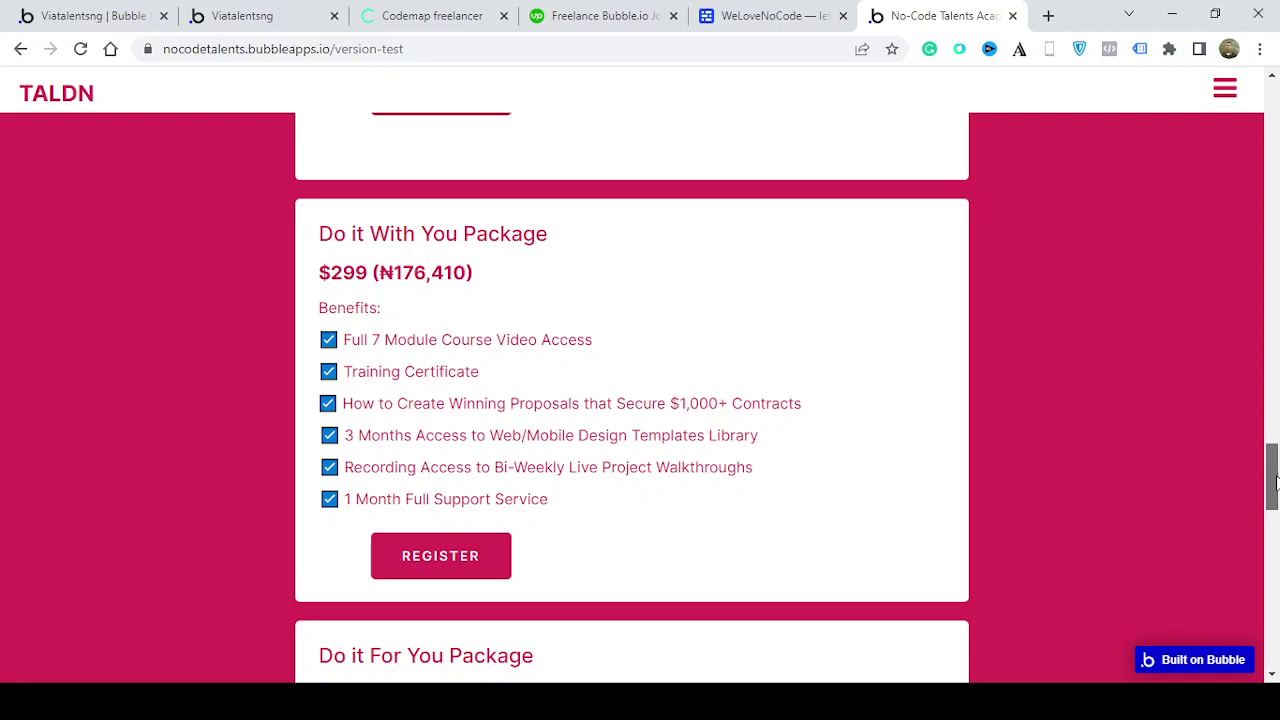
{"action": "left_click_drag", "start_coordinate": [1274, 483], "coordinate": [1273, 550]}
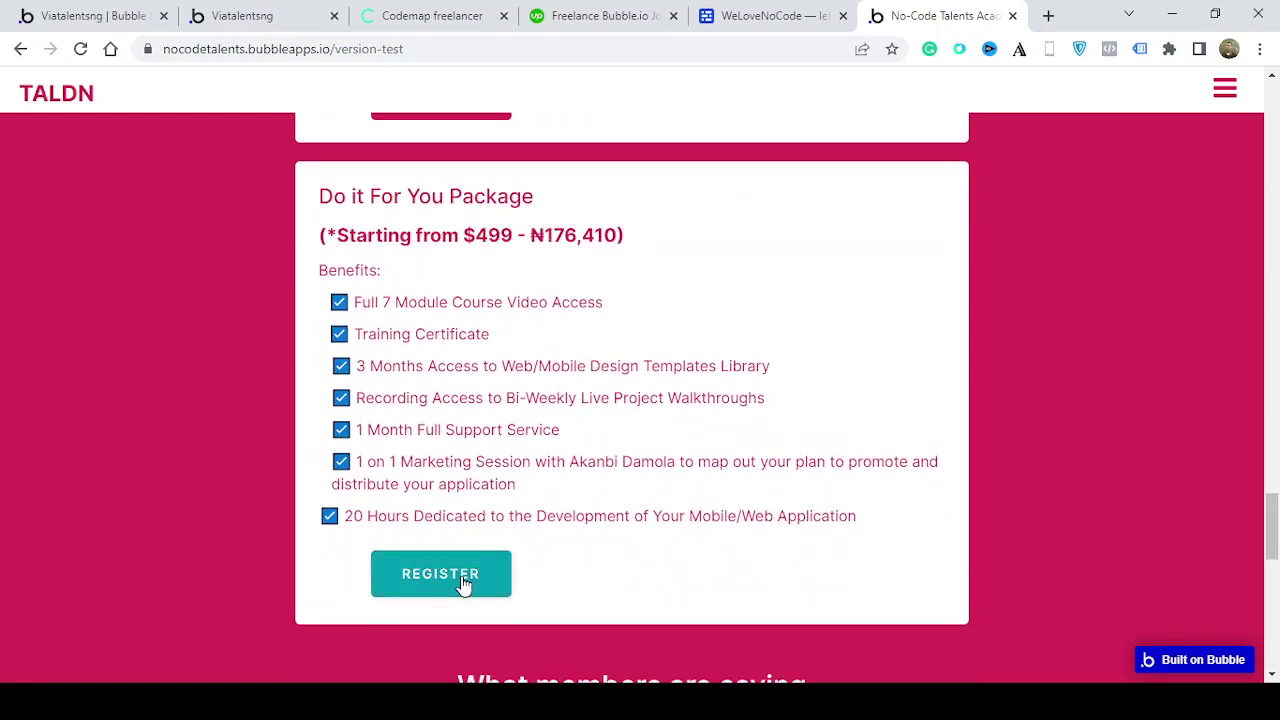
Start registration for the $499 Do it For You Package on the No-Code Talents Academy site
{"action": "left_click", "coordinate": [461, 575]}
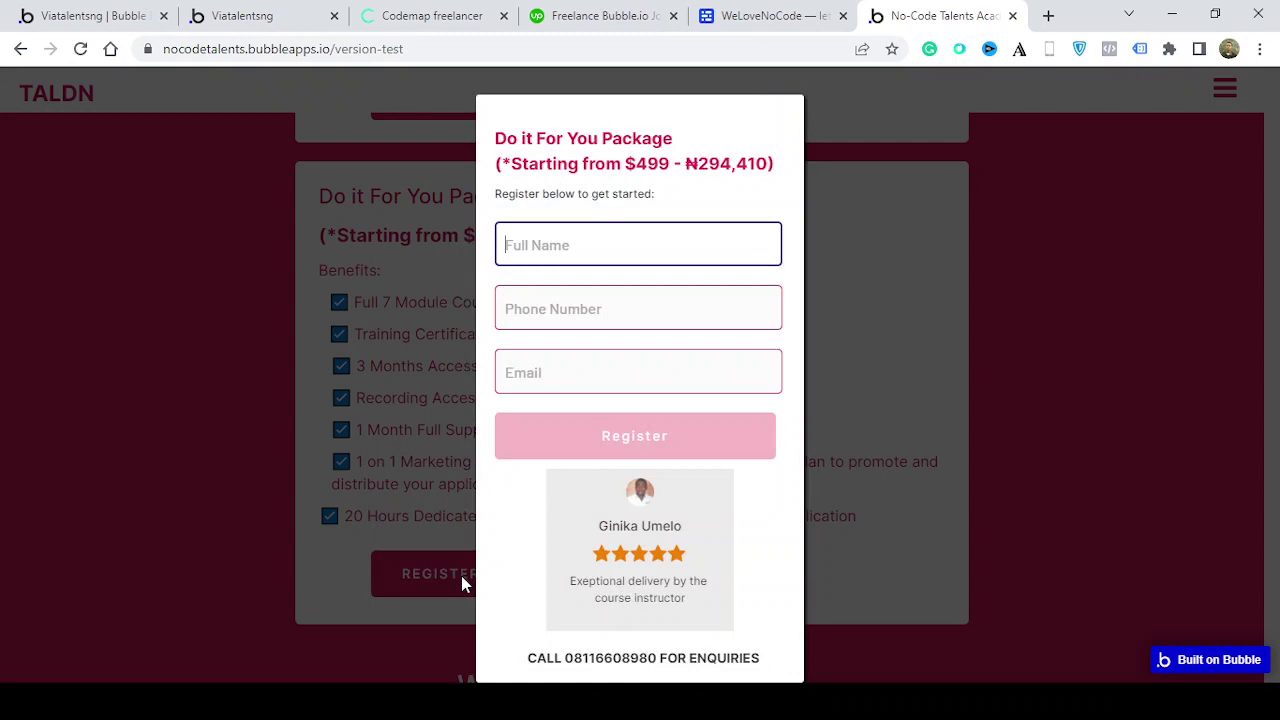